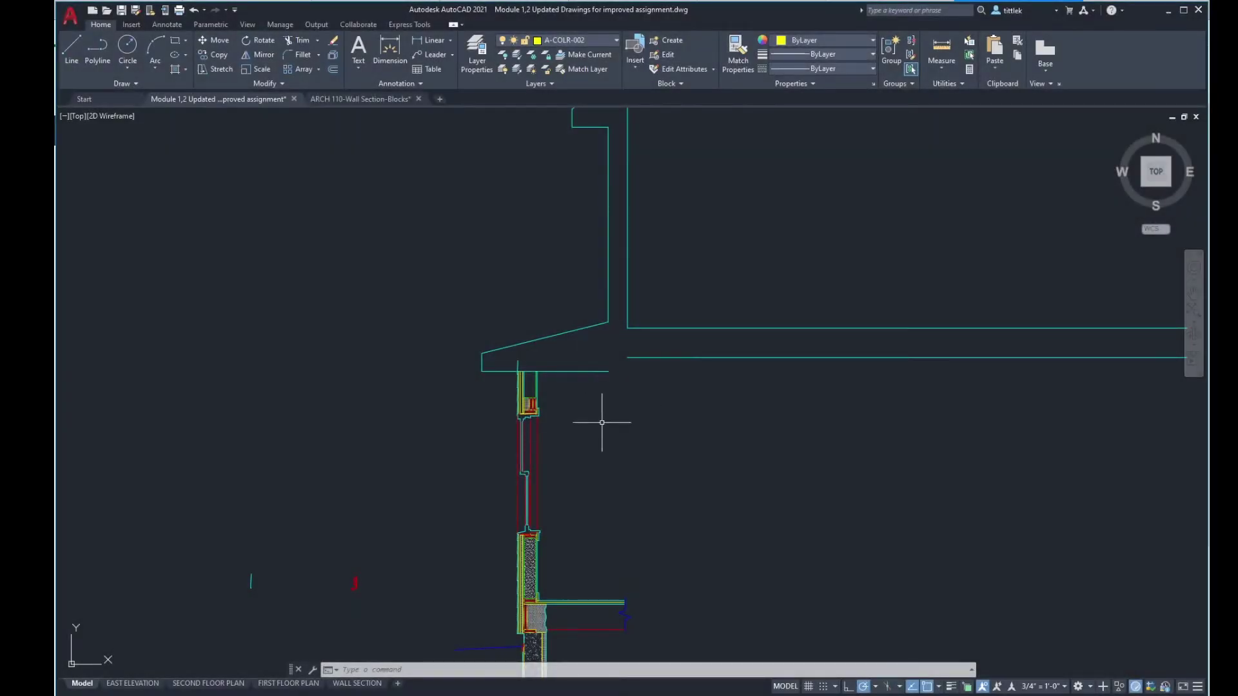
Step: Bring up the A110 Wall Section-Notes PDF in Revu and review the eave and wall callouts
middle_drag(560, 434, 619, 398)
scroll(552, 269, up, 3)
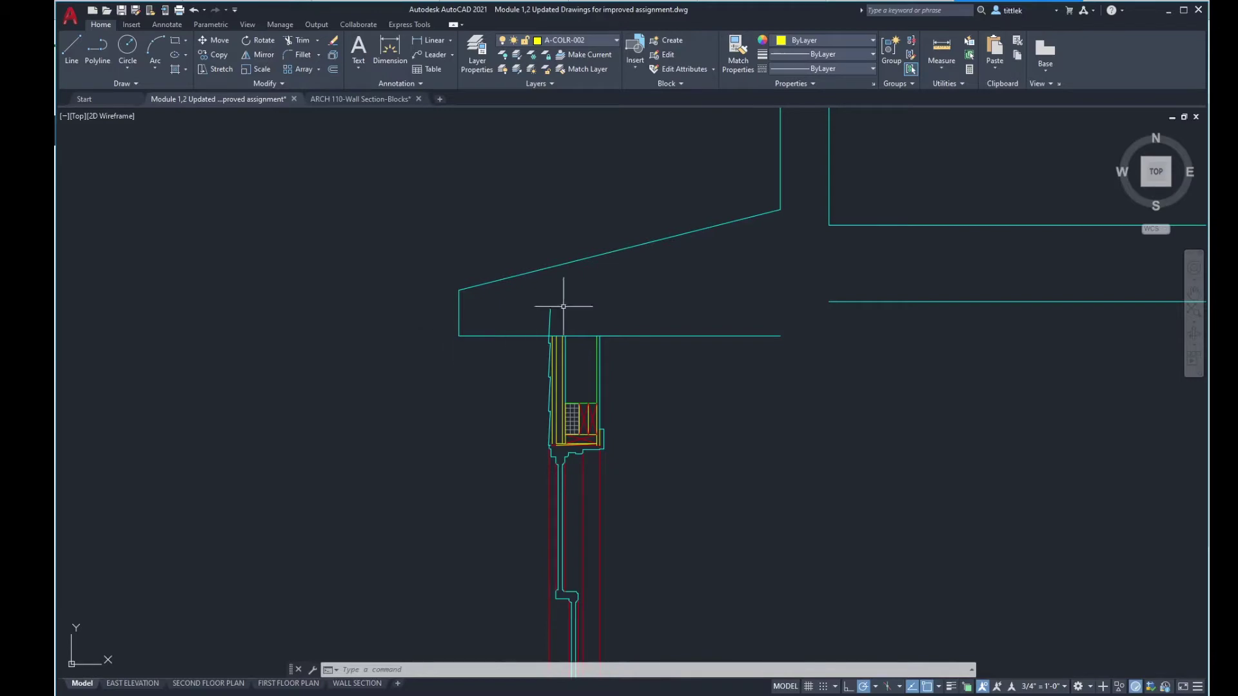
scroll(568, 387, down, 3)
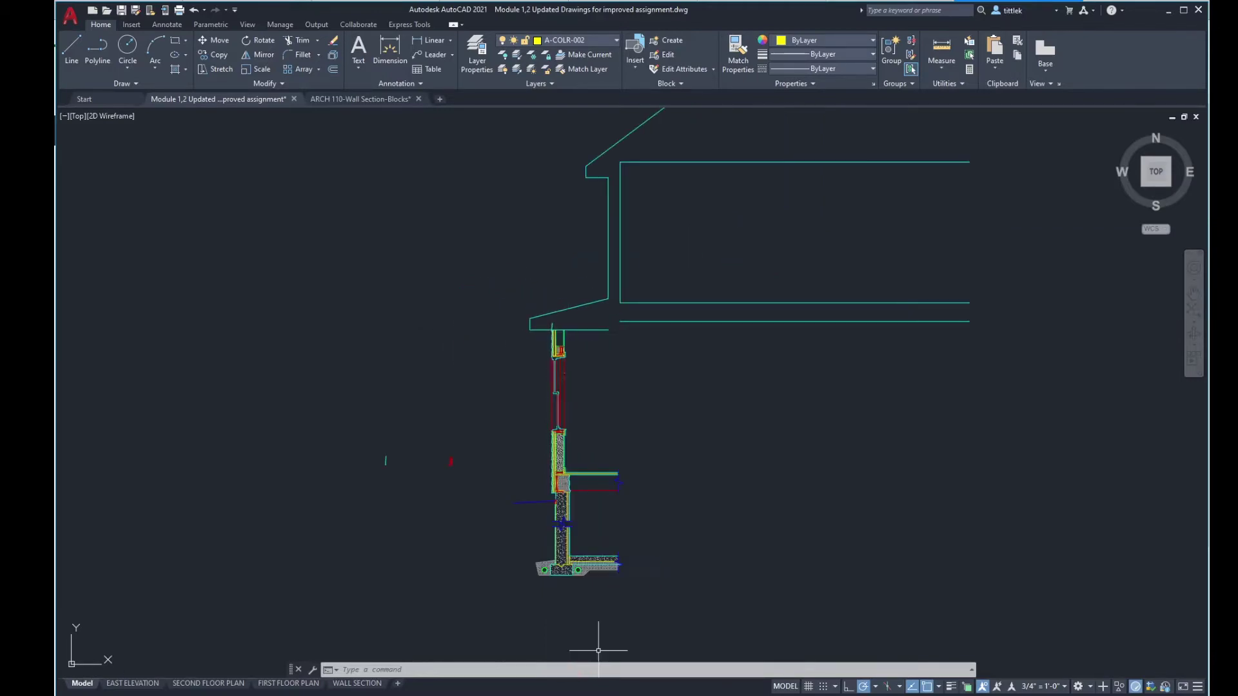
click(606, 674)
scroll(534, 422, down, 5)
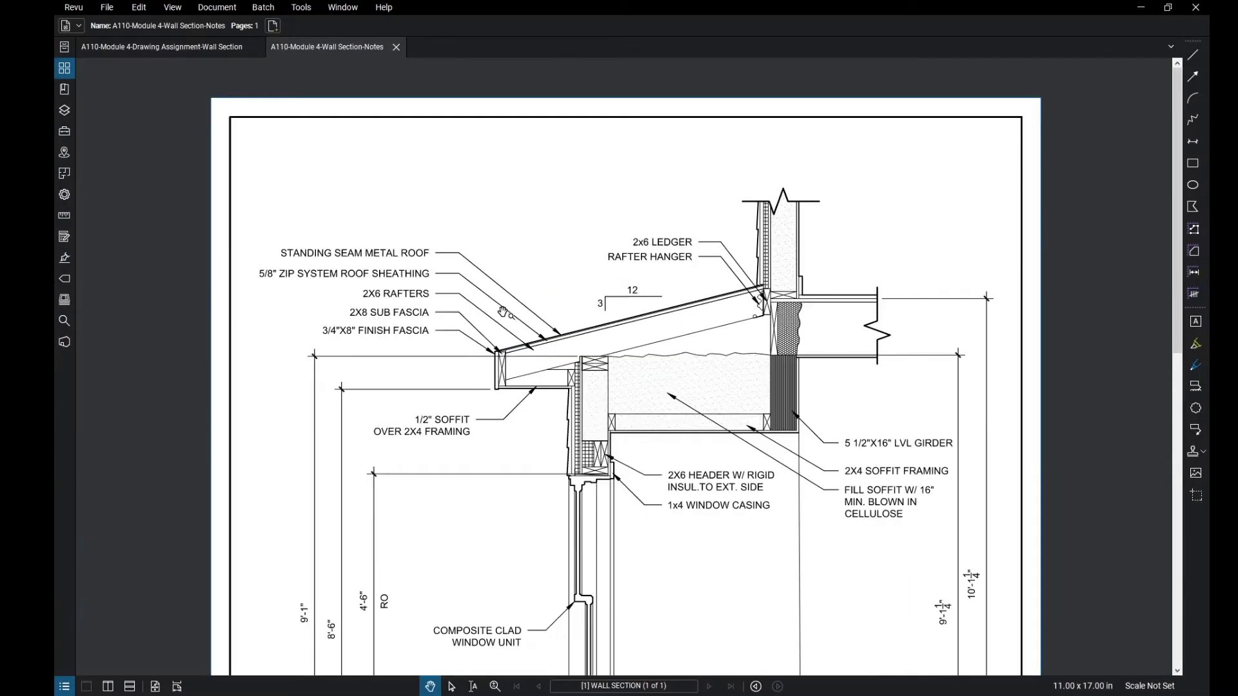
drag(535, 422, 609, 291)
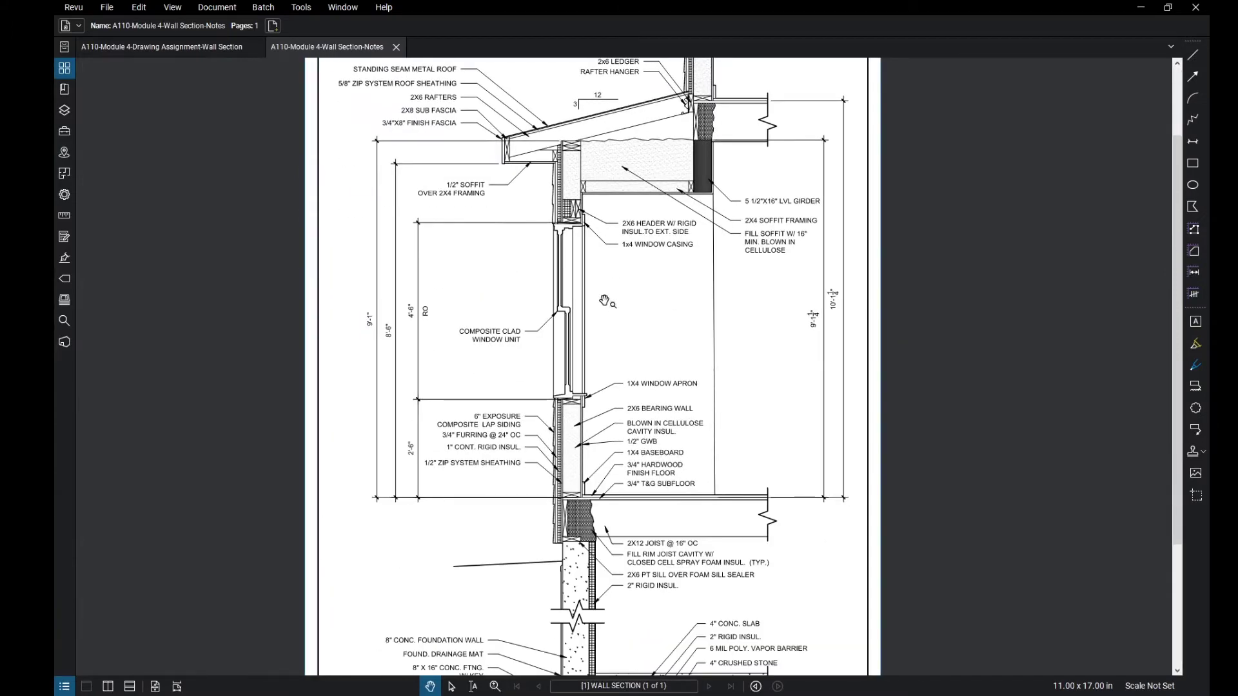
scroll(406, 521, up, 3)
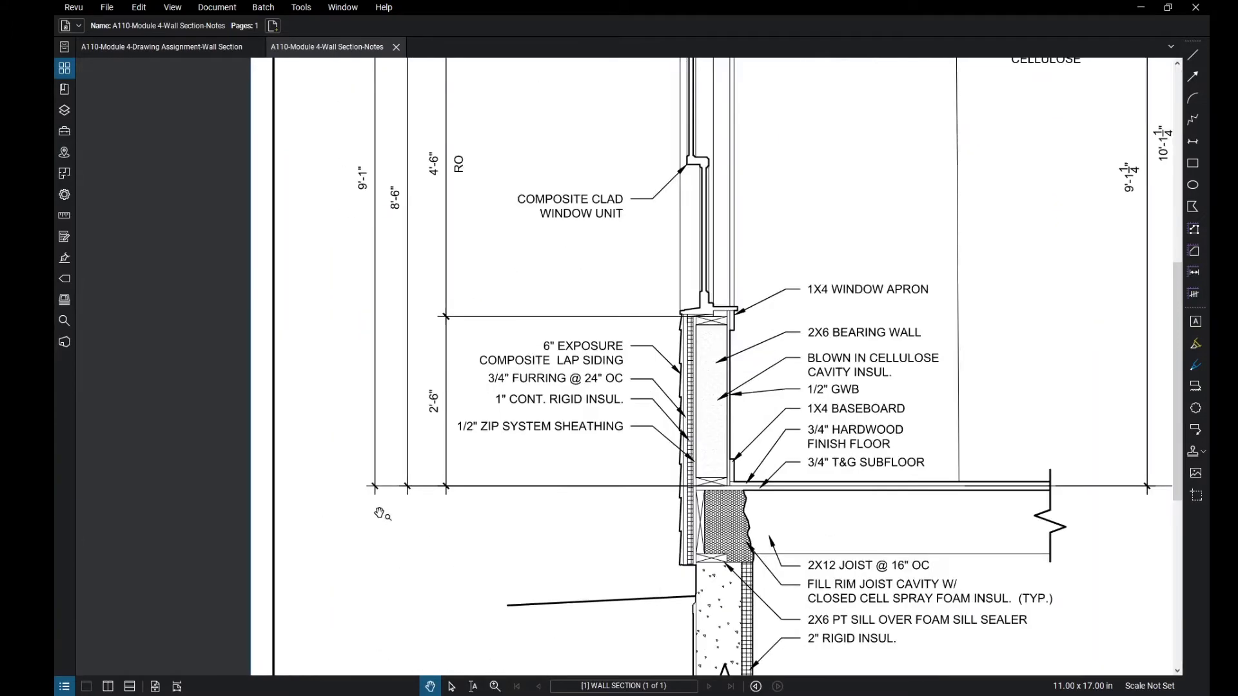
scroll(623, 370, down, 3)
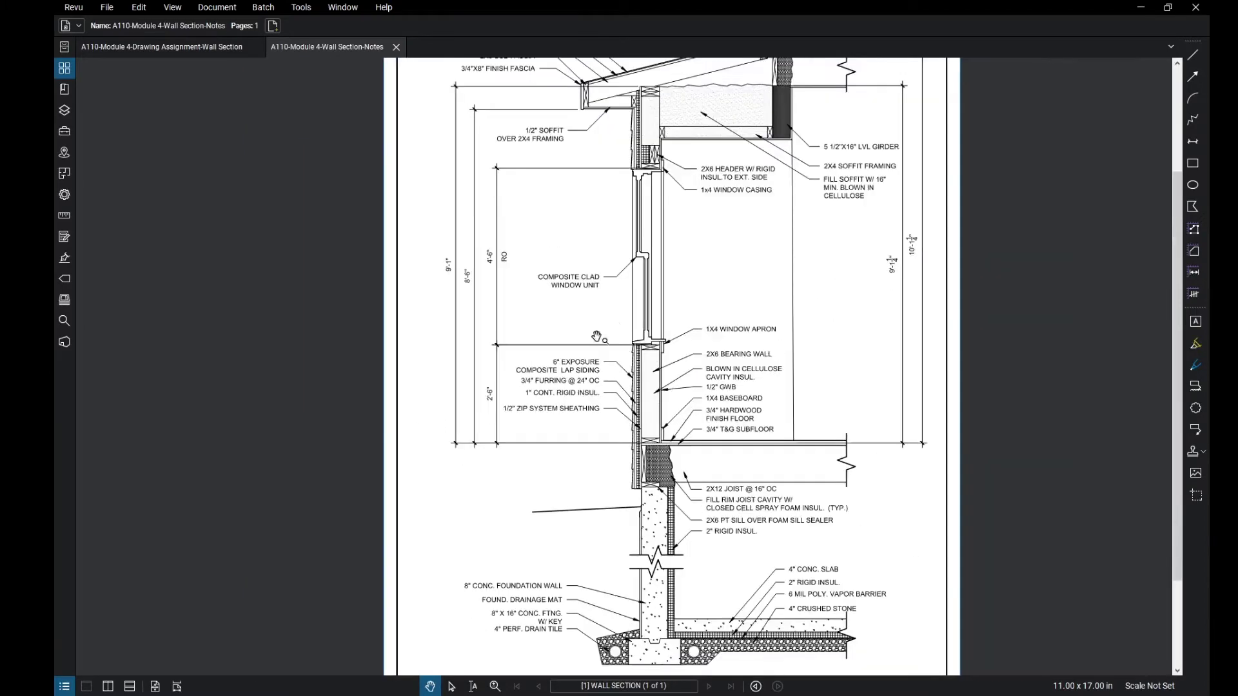
scroll(635, 387, up, 2)
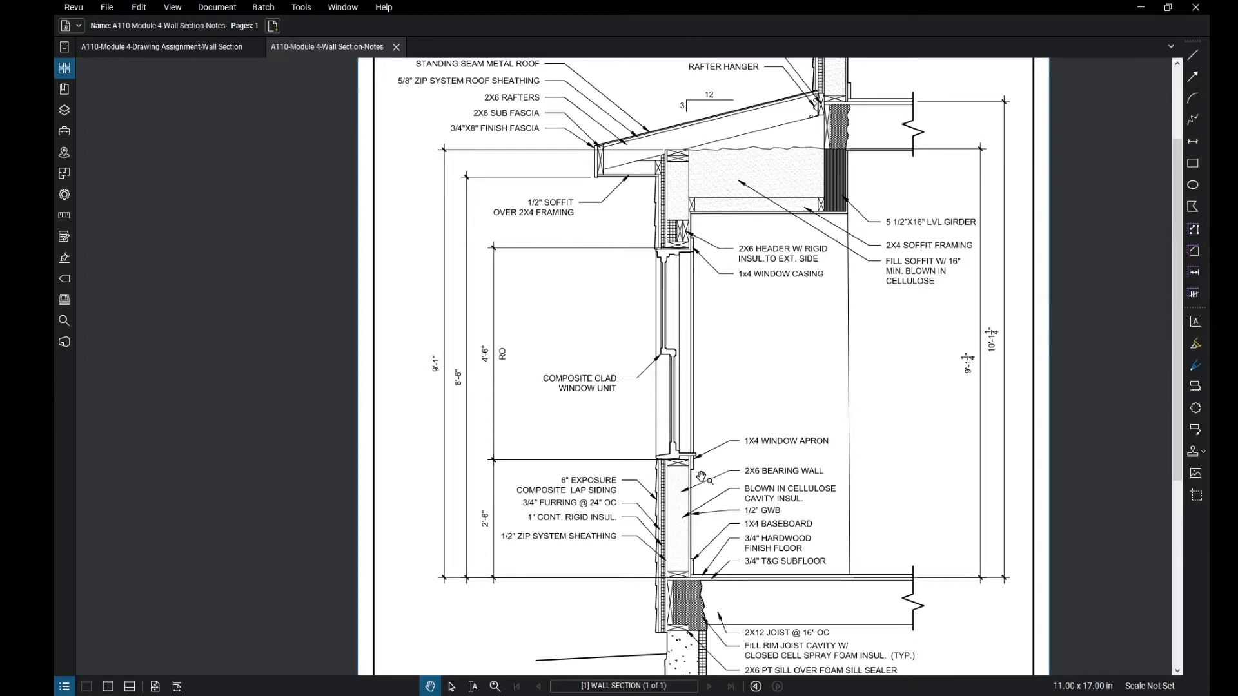
mouse_move(761, 404)
mouse_down()
mouse_move(729, 441)
mouse_move(702, 439)
mouse_up()
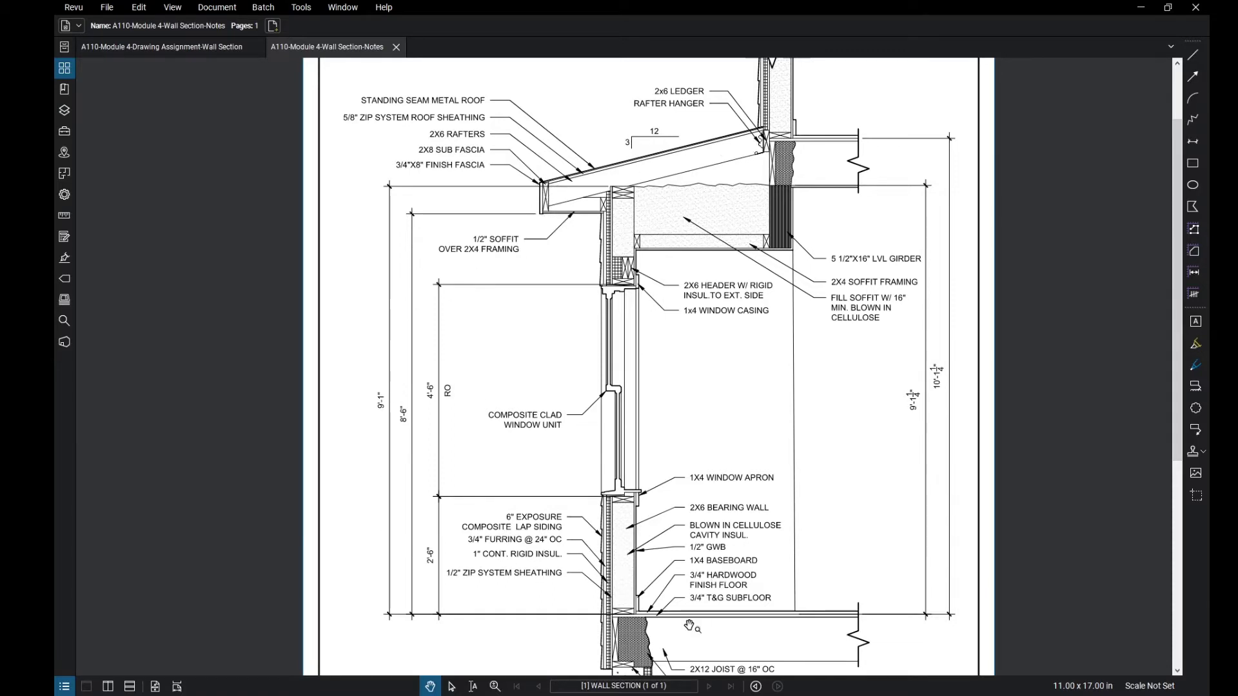
scroll(716, 578, up, 6)
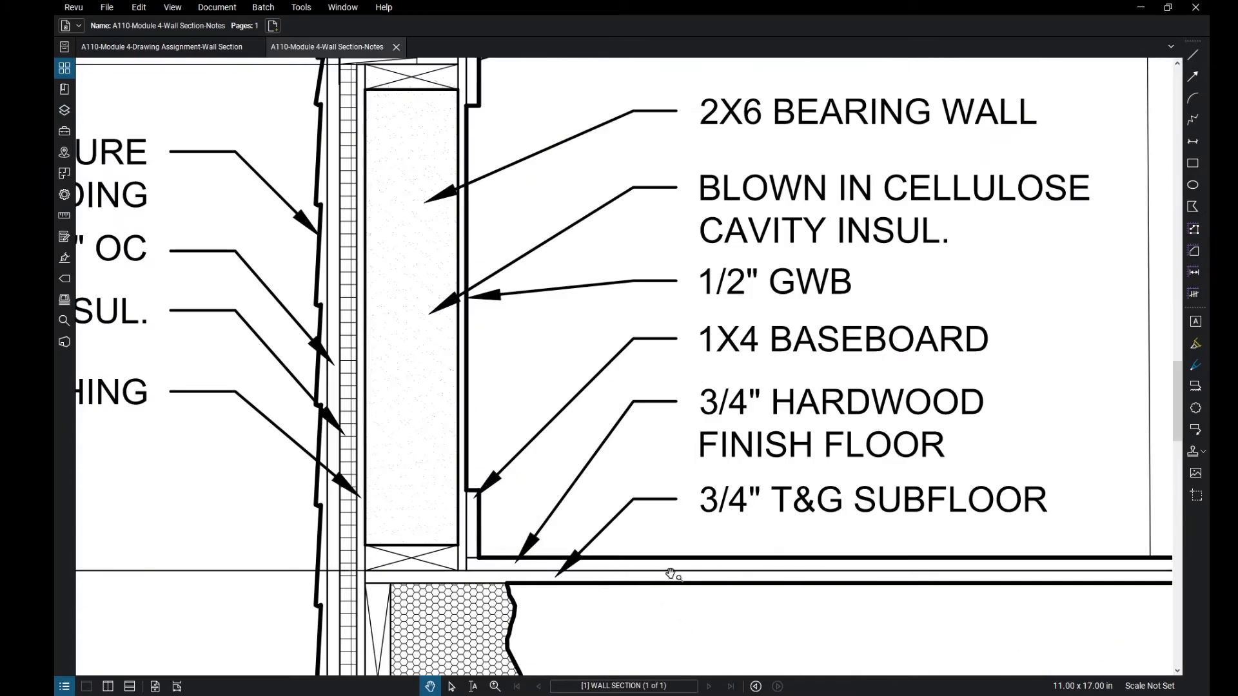
scroll(768, 570, down, 8)
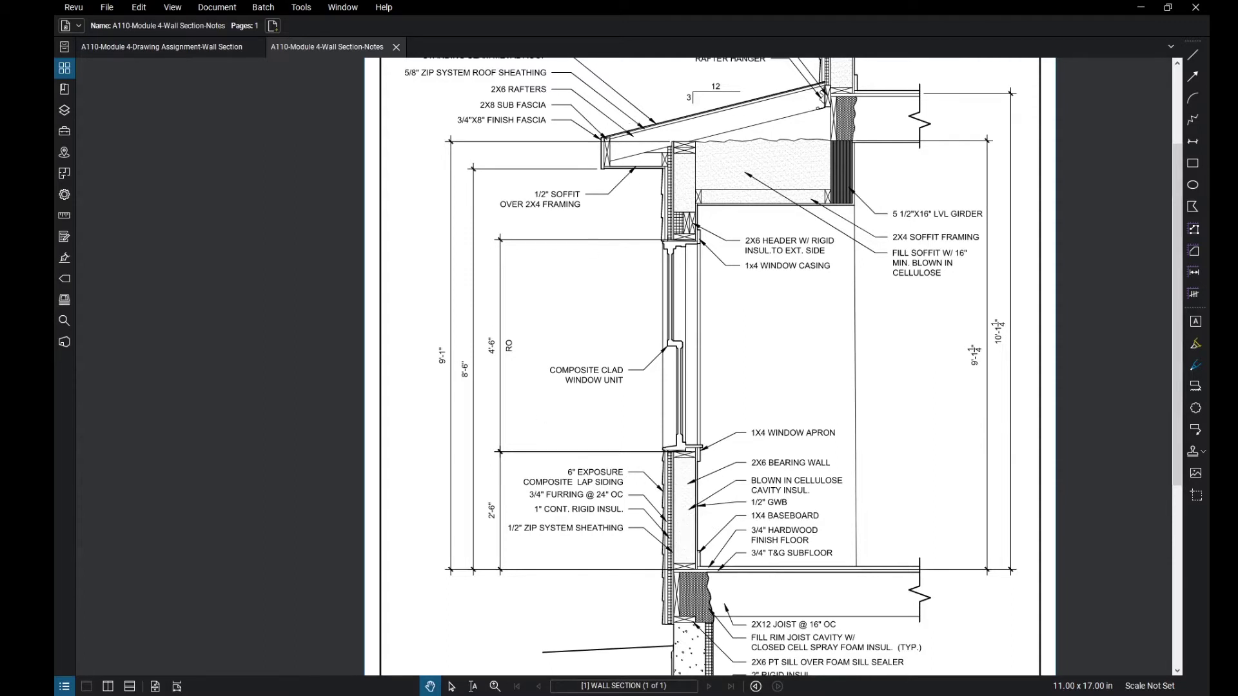
Step: Back in AutoCAD, draw a horizontal line from the wall corner at floor level leftward
mouse_move(432, 695)
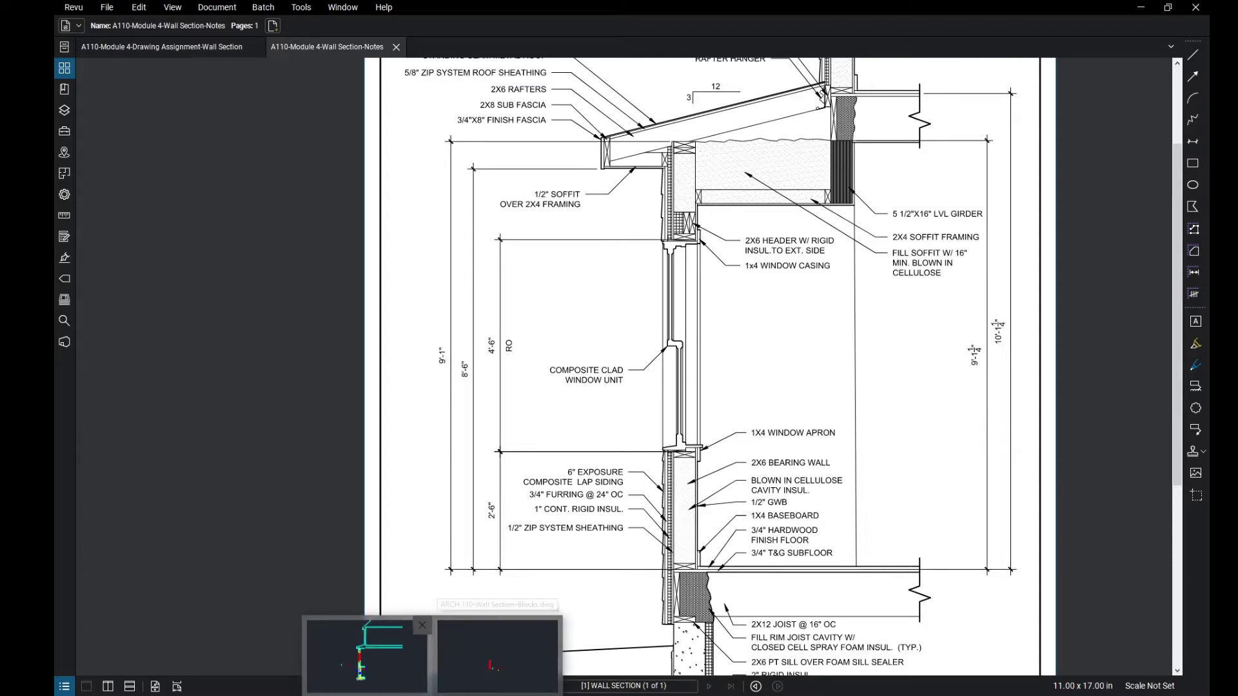
click(366, 655)
scroll(561, 416, up, 4)
scroll(612, 510, up, 3)
key(l)
key(Return)
scroll(619, 583, up, 3)
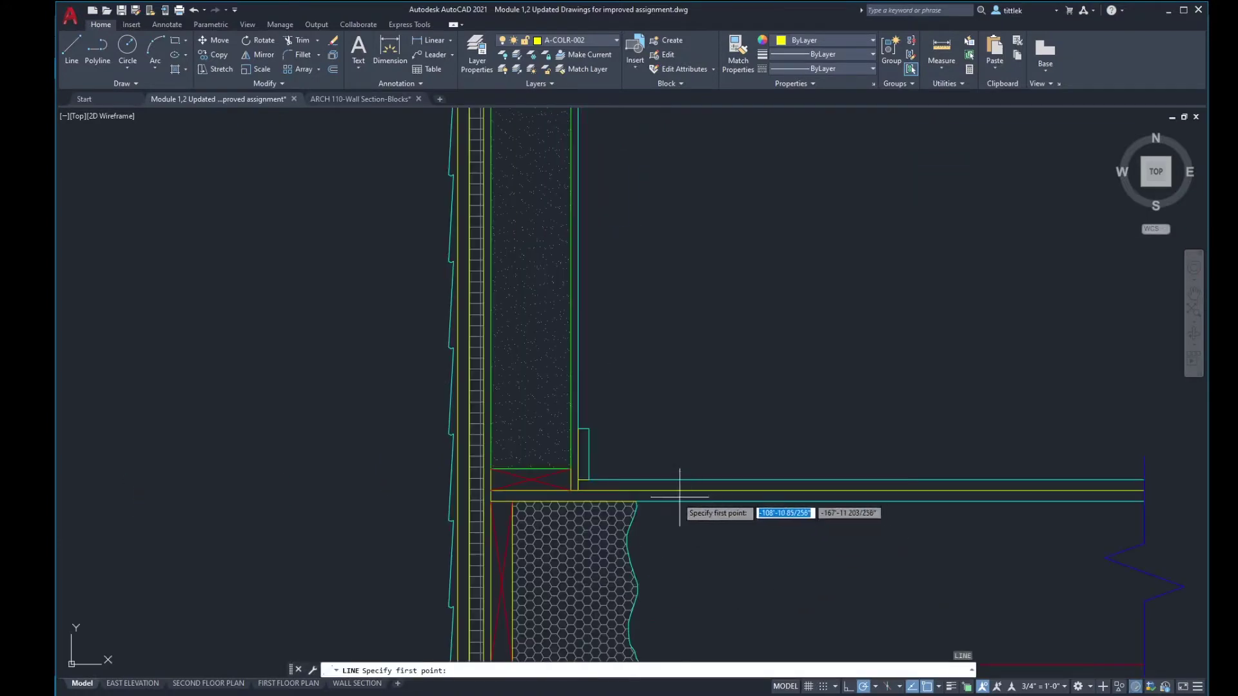
click(578, 490)
scroll(578, 490, down, 4)
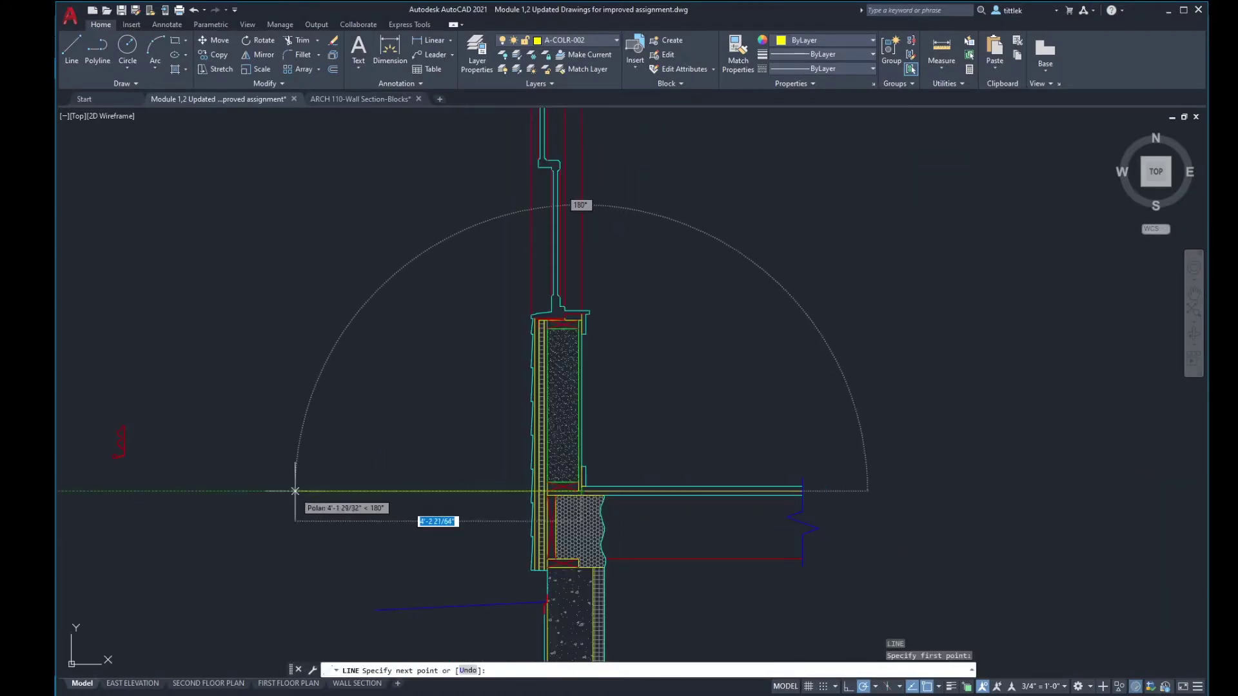
click(294, 491)
key(Return)
scroll(414, 434, down, 5)
scroll(544, 497, up, 3)
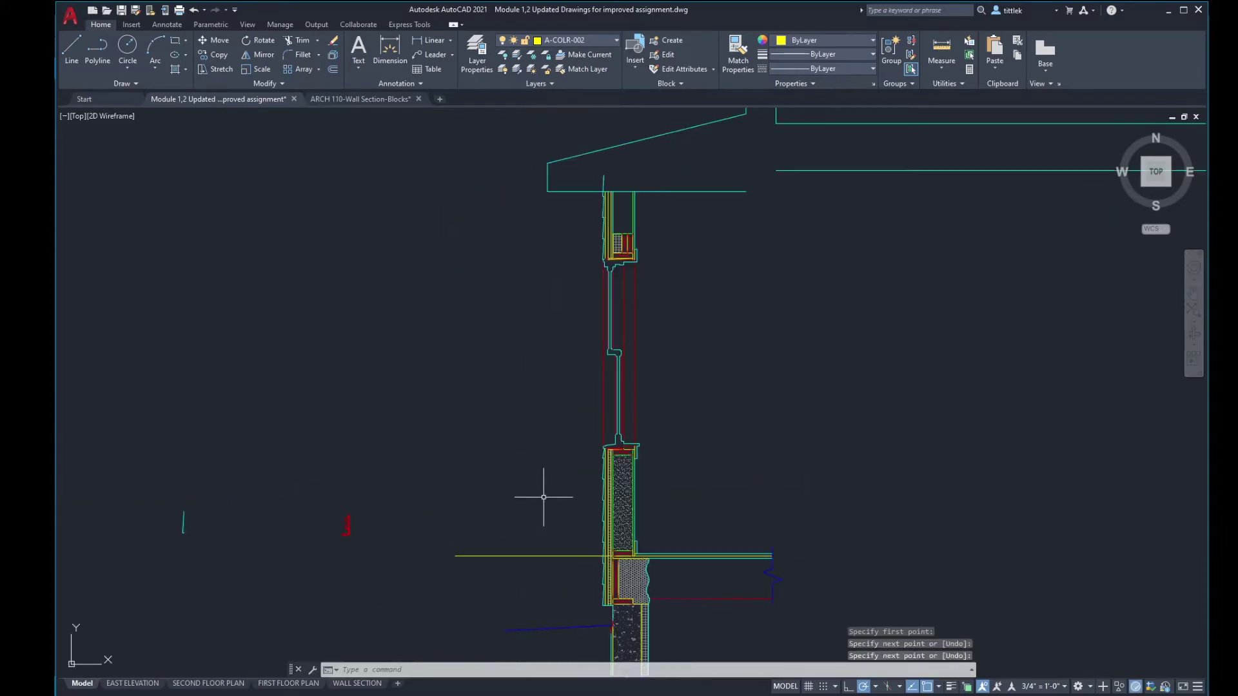
Step: Offset the floor-level line 8'6 upward to mark the soffit height
key(o)
key(Return)
text(8)
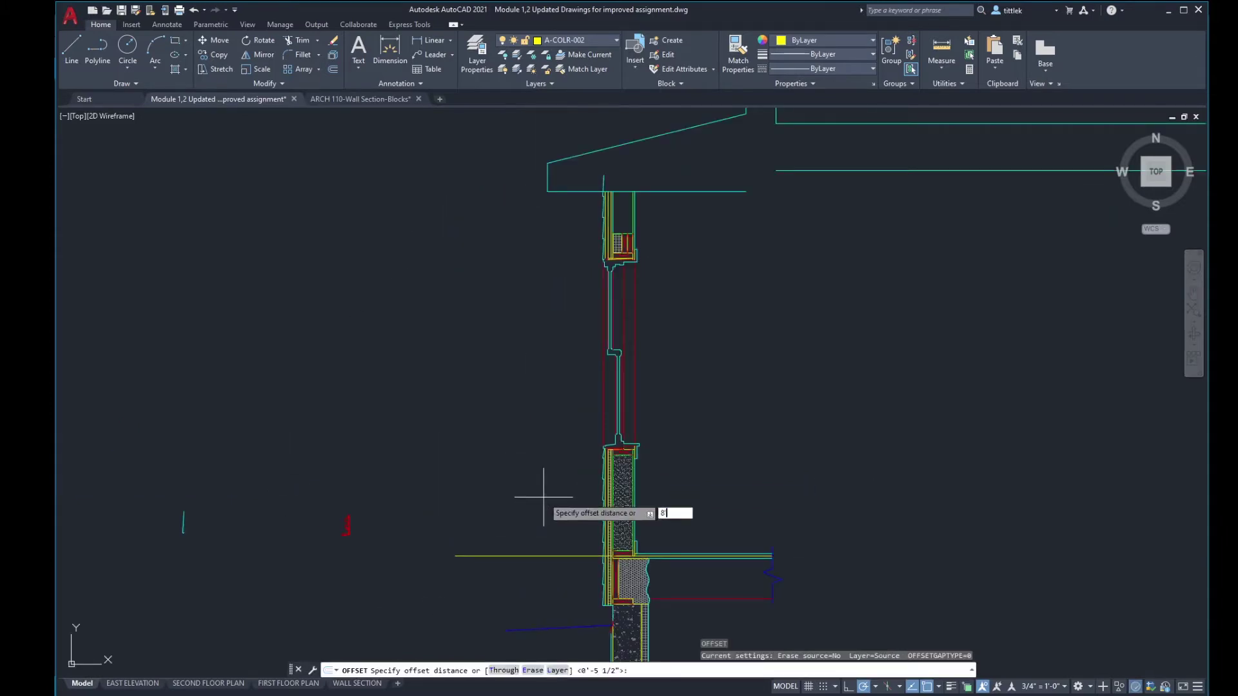
text('6)
key(Return)
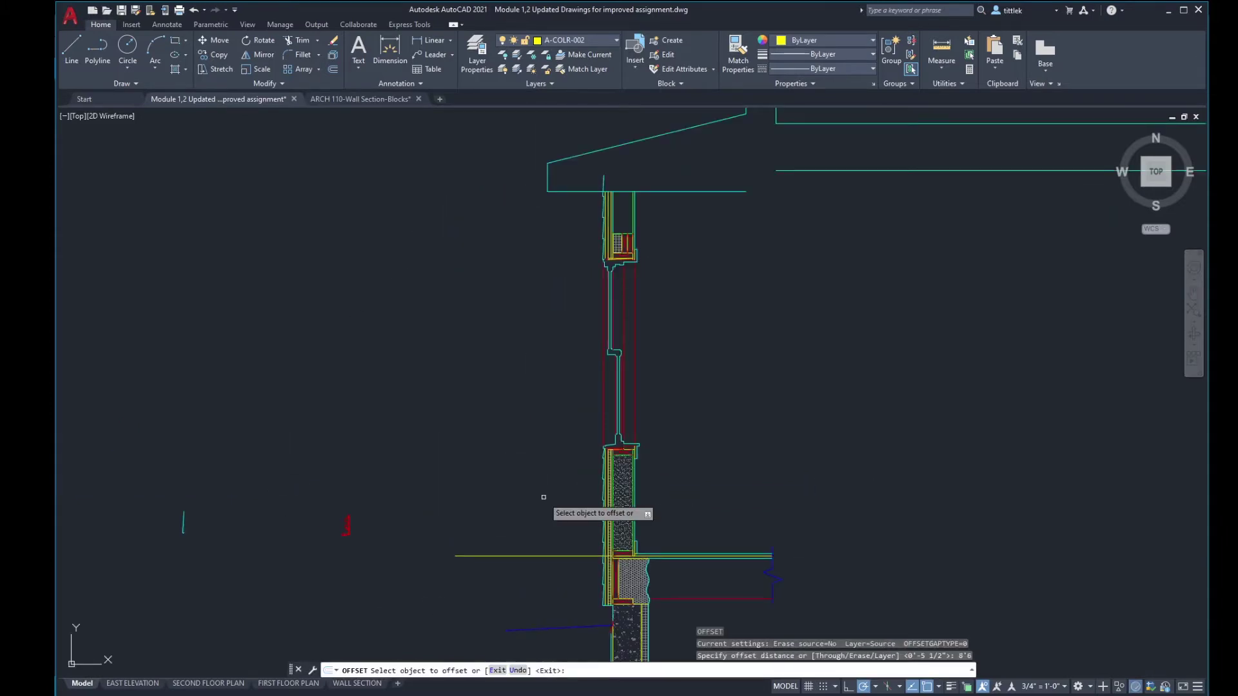
click(551, 557)
click(548, 387)
key(Return)
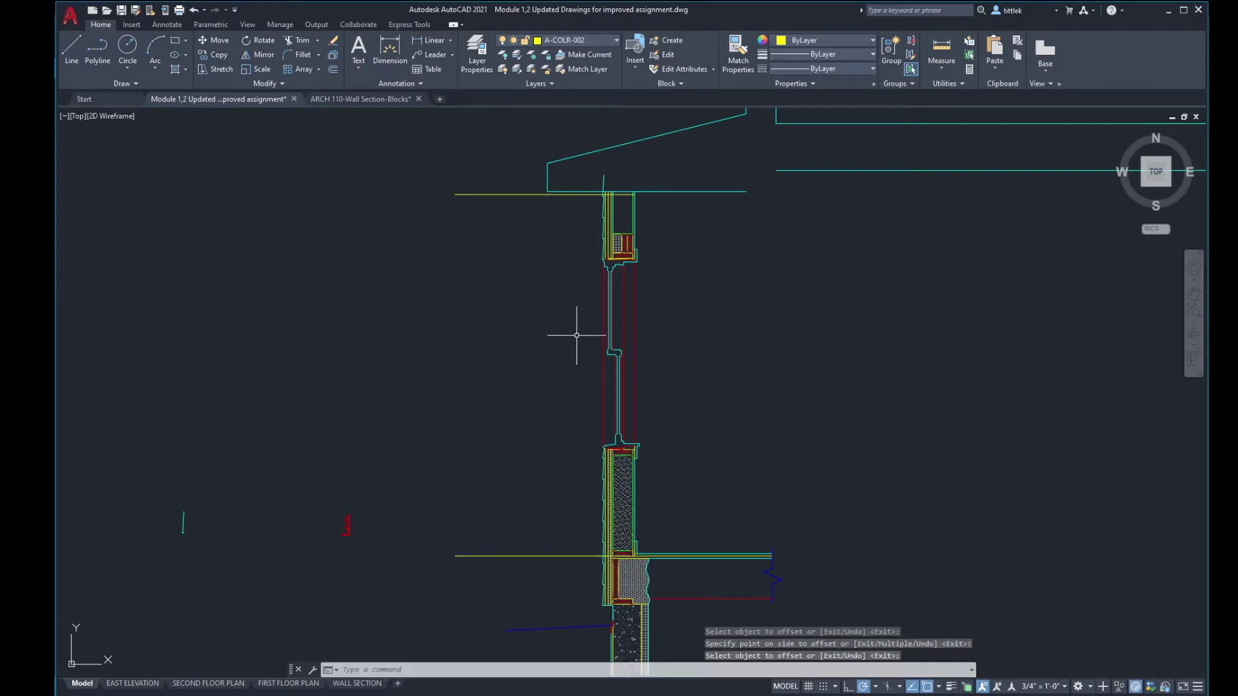
key(Escape)
key(Escape)
scroll(525, 297, down, 4)
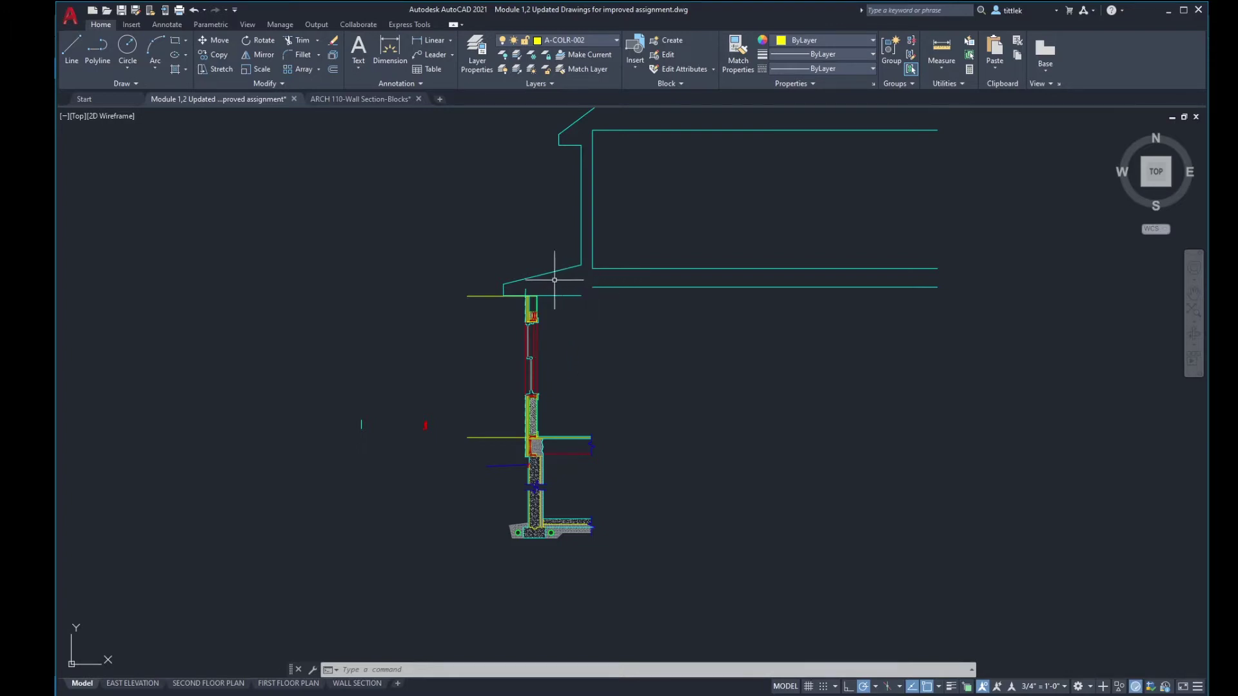
scroll(528, 285, up, 6)
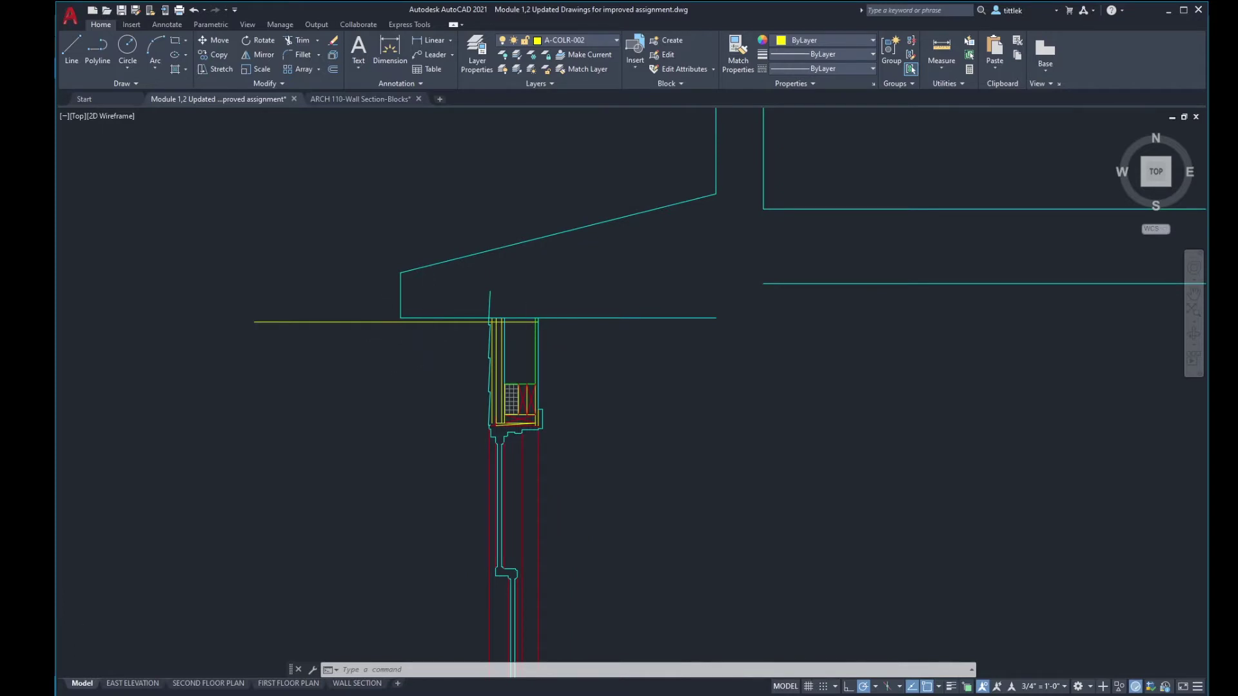
scroll(570, 332, down, 2)
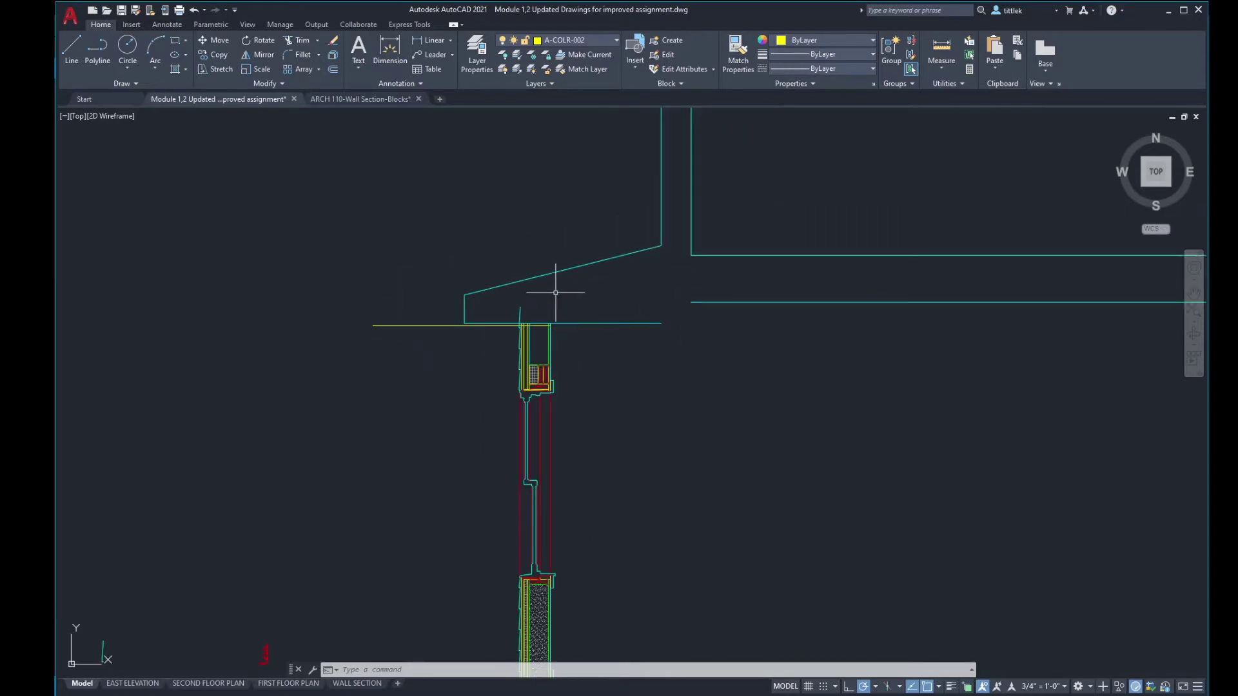
scroll(497, 287, down, 2)
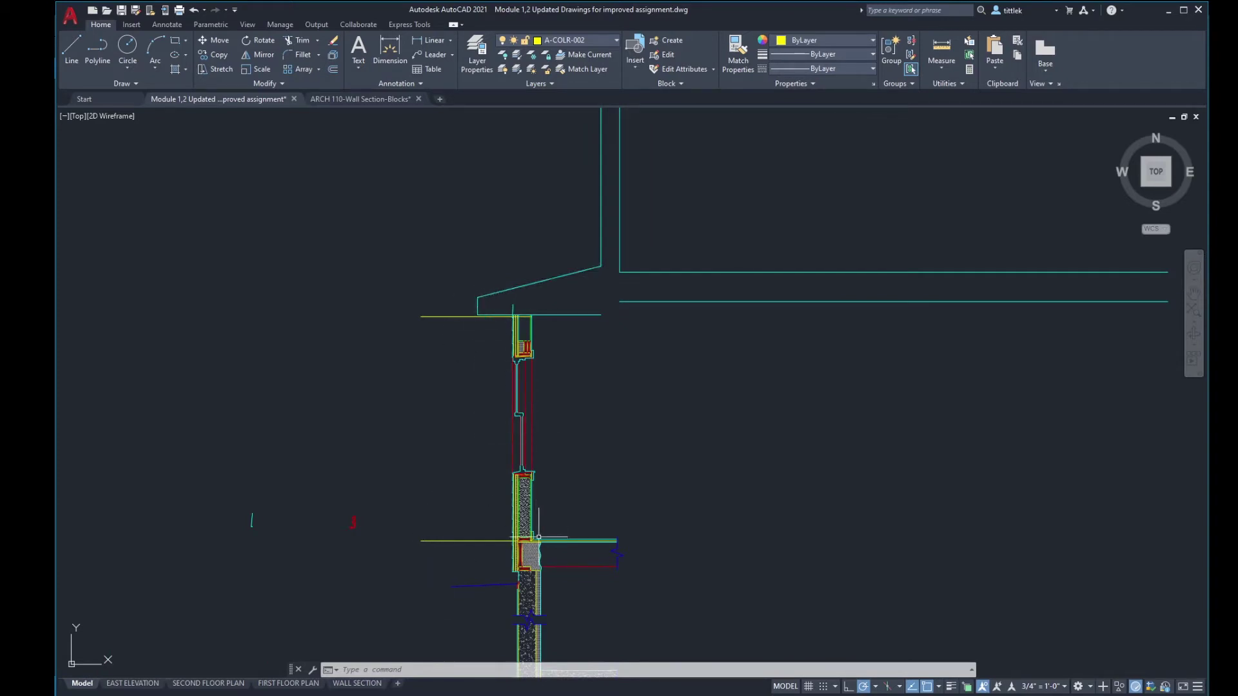
scroll(560, 539, up, 2)
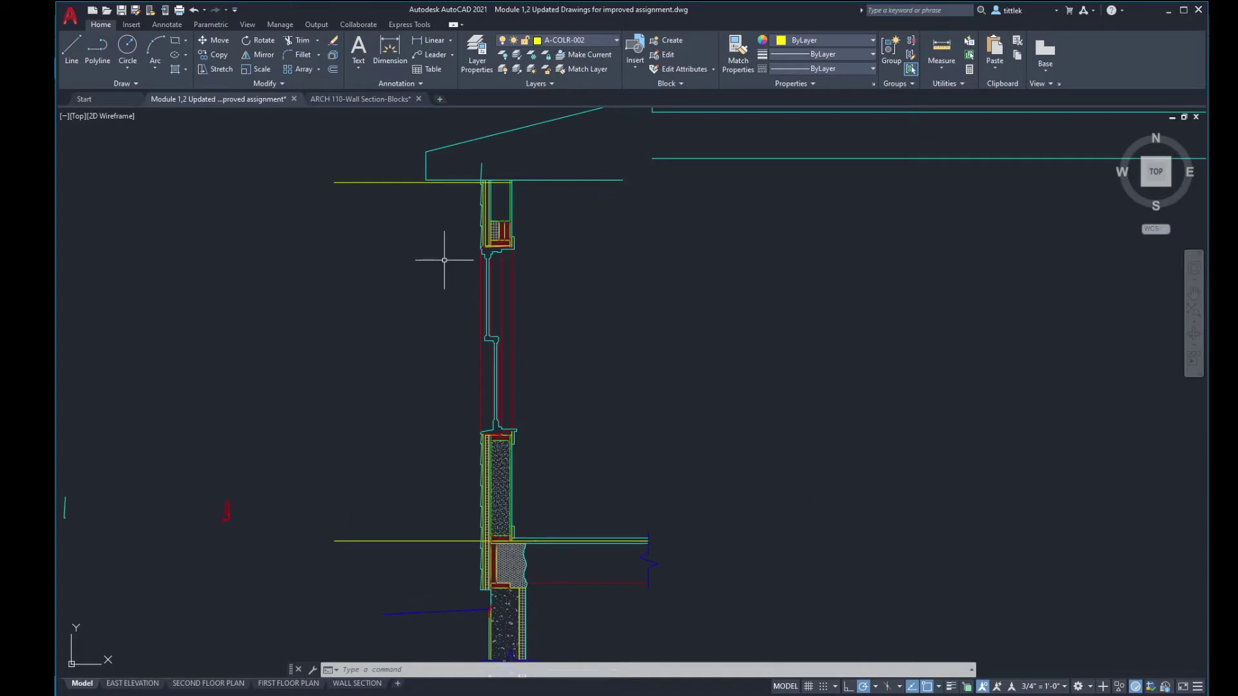
mouse_move(442, 257)
middle_down()
mouse_move(579, 360)
mouse_move(601, 407)
middle_up()
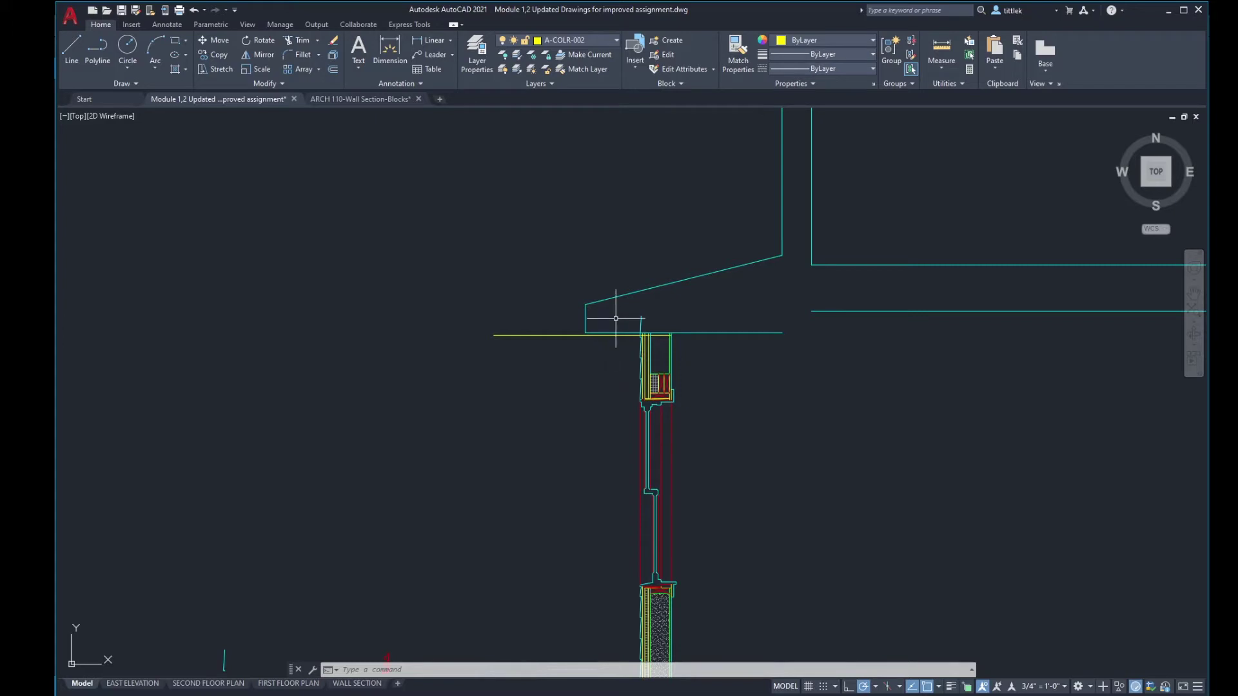
middle_drag(624, 306, 621, 312)
scroll(621, 307, up, 2)
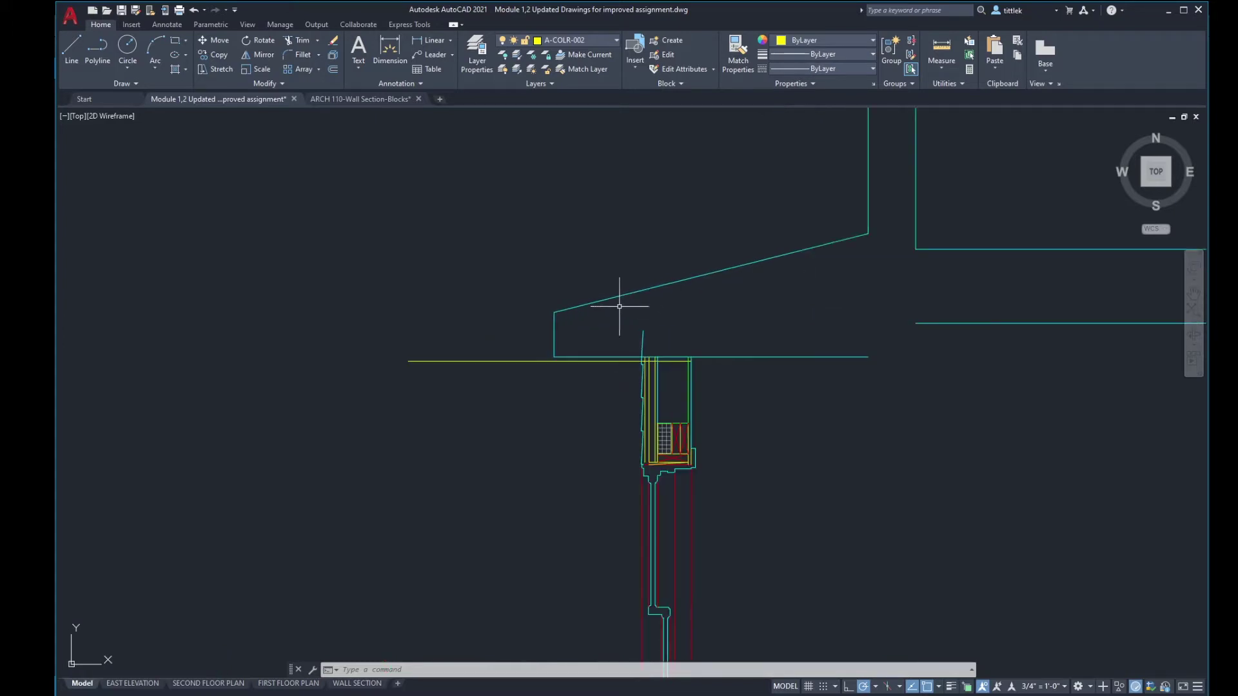
scroll(605, 356, up, 2)
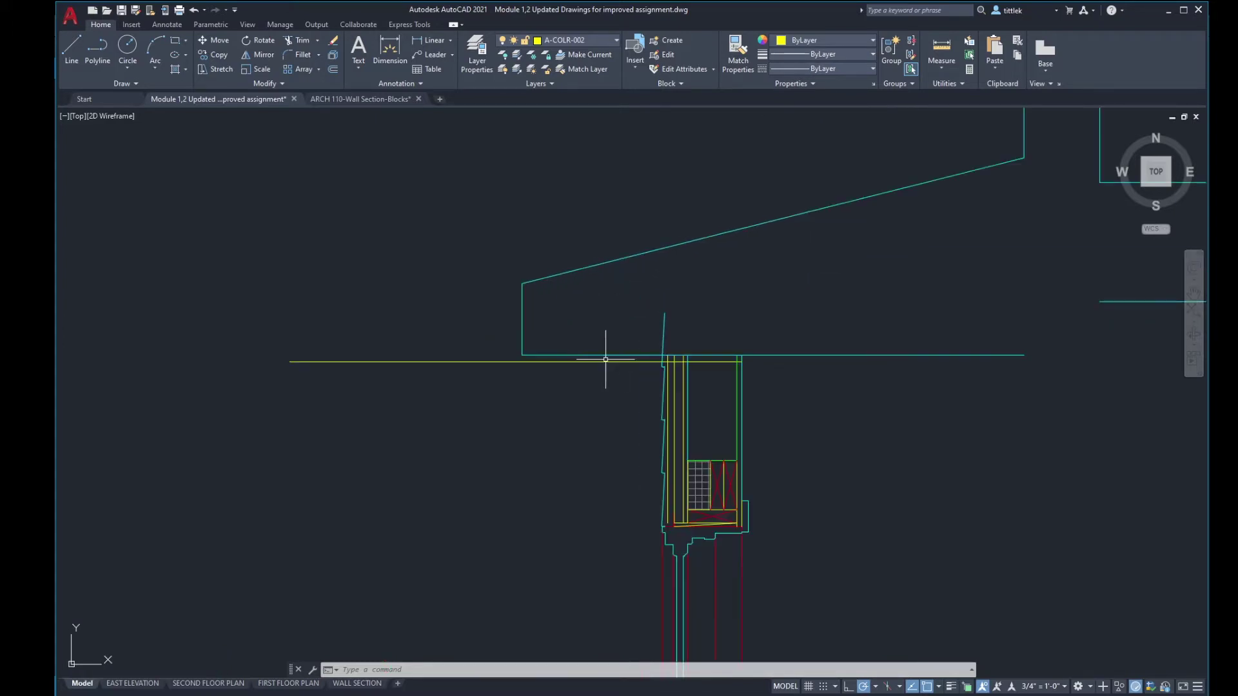
Step: Move the three soffit lines down so the soffit corner sits on the yellow reference line
scroll(556, 335, up, 2)
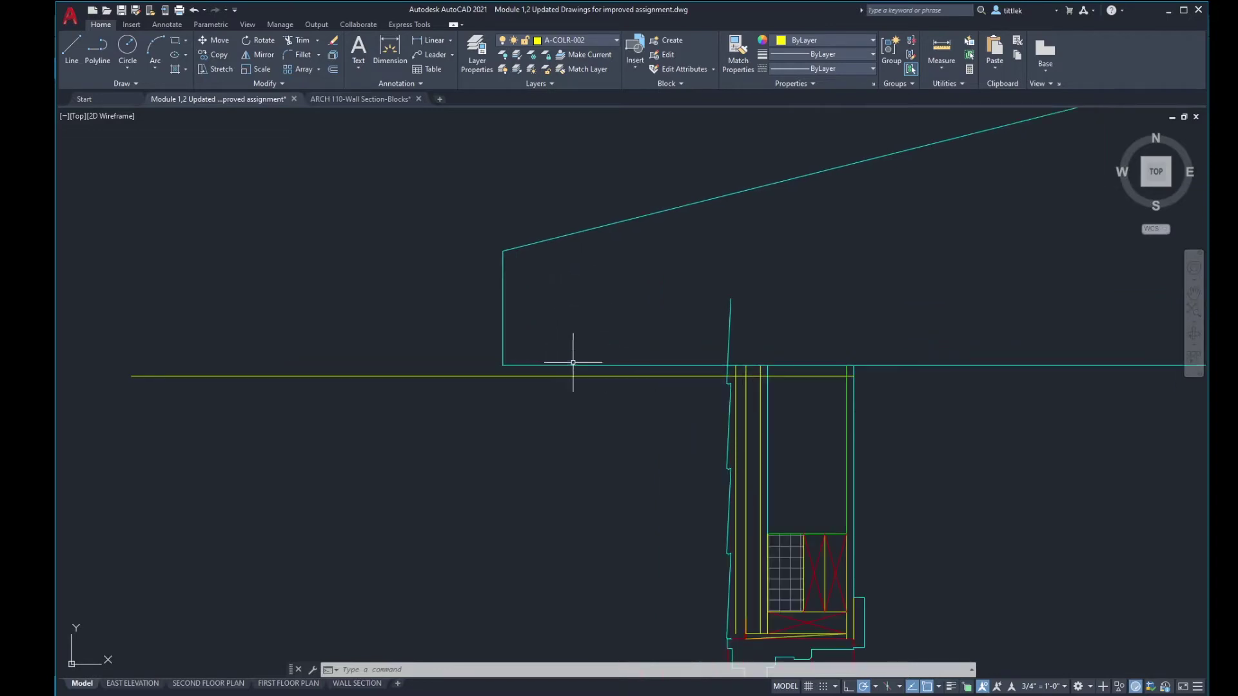
text(m)
key(Return)
click(561, 351)
click(442, 227)
key(Return)
click(503, 365)
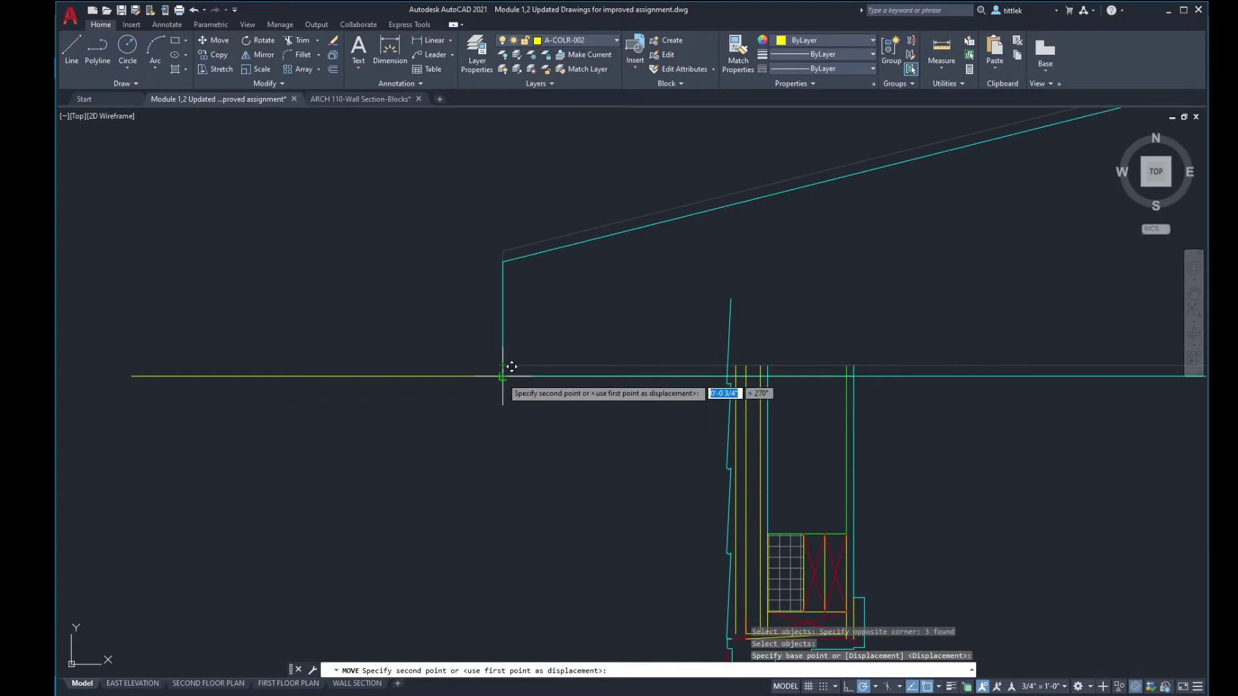
click(502, 376)
scroll(484, 318, down, 3)
Step: Erase the horizontal yellow reference line
key(Escape)
key(Escape)
click(475, 346)
click(445, 296)
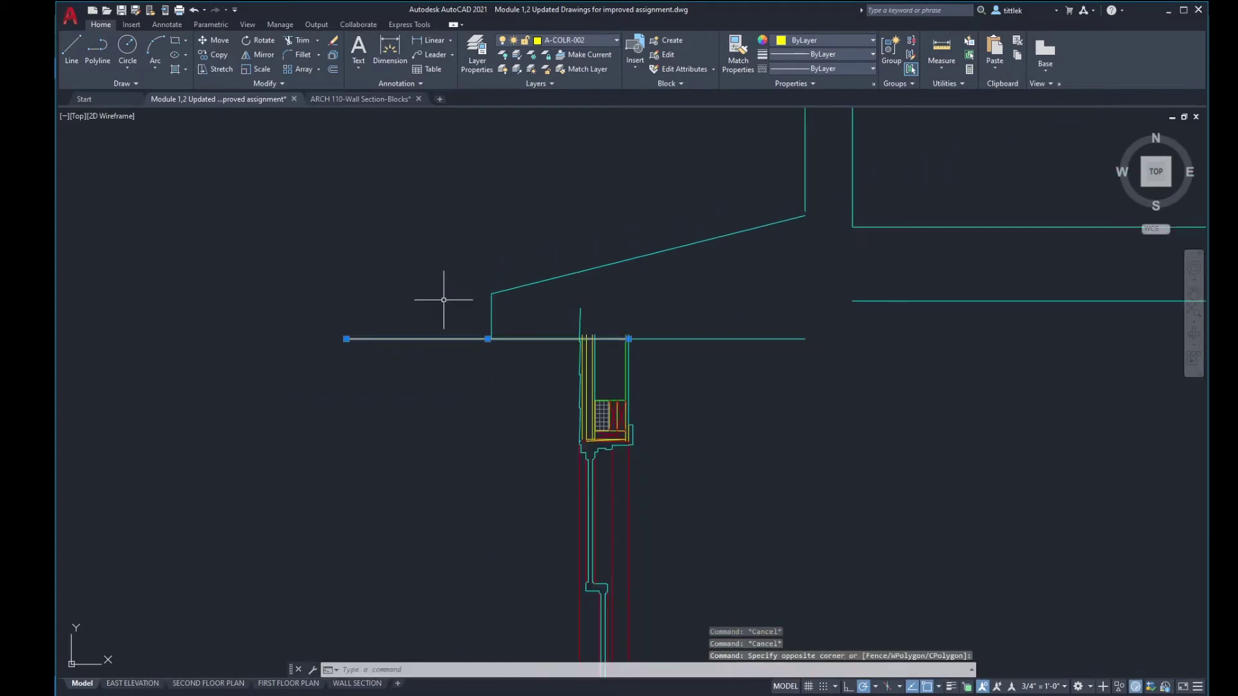
key(Delete)
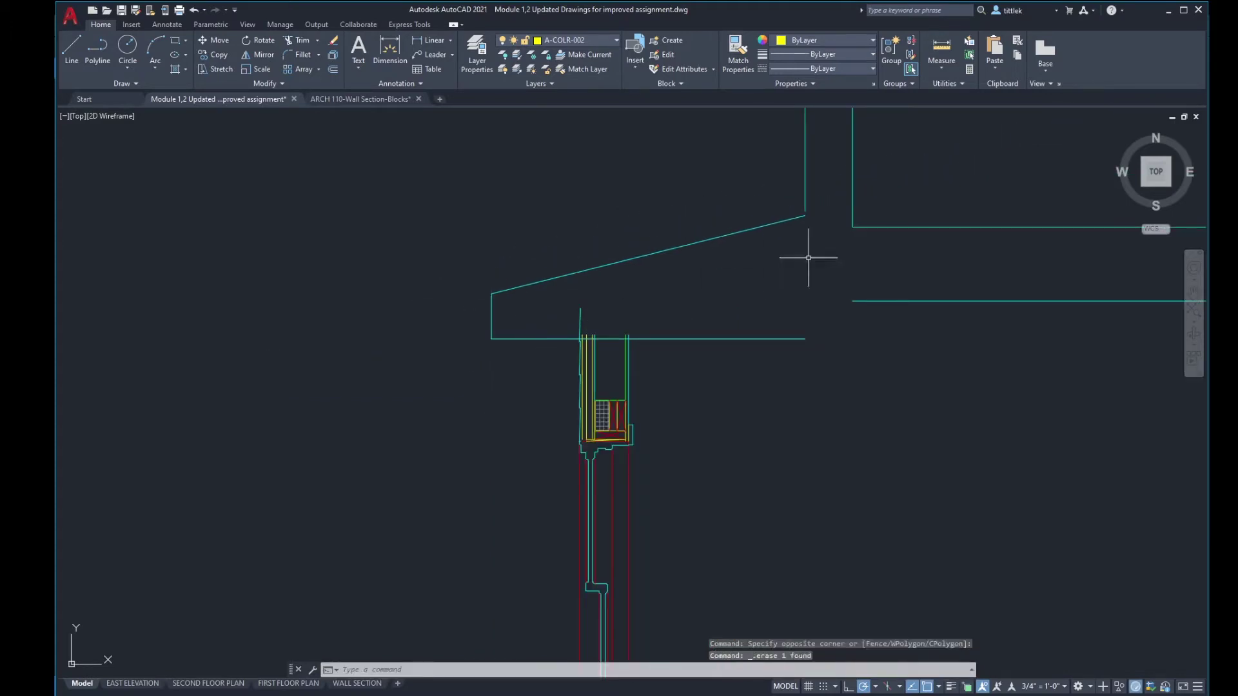
scroll(588, 336, up, 4)
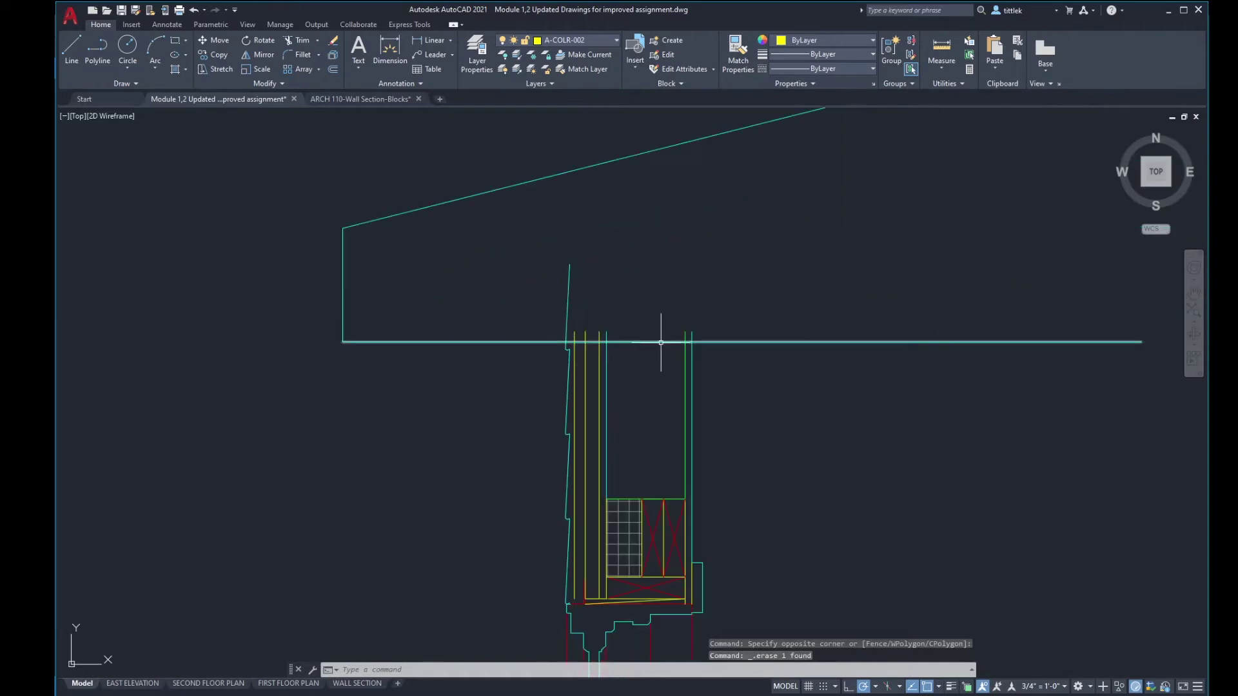
Step: Offset the wall line 8.5" at the eave
text(o)
key(Return)
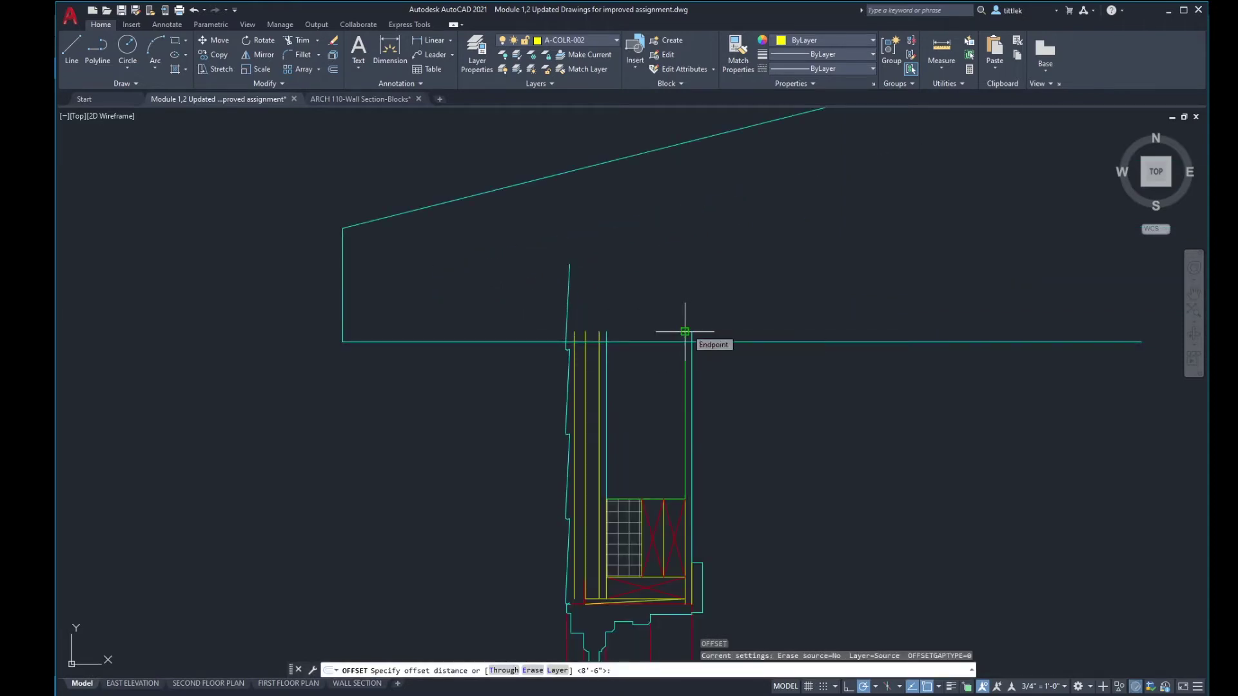
text(8)
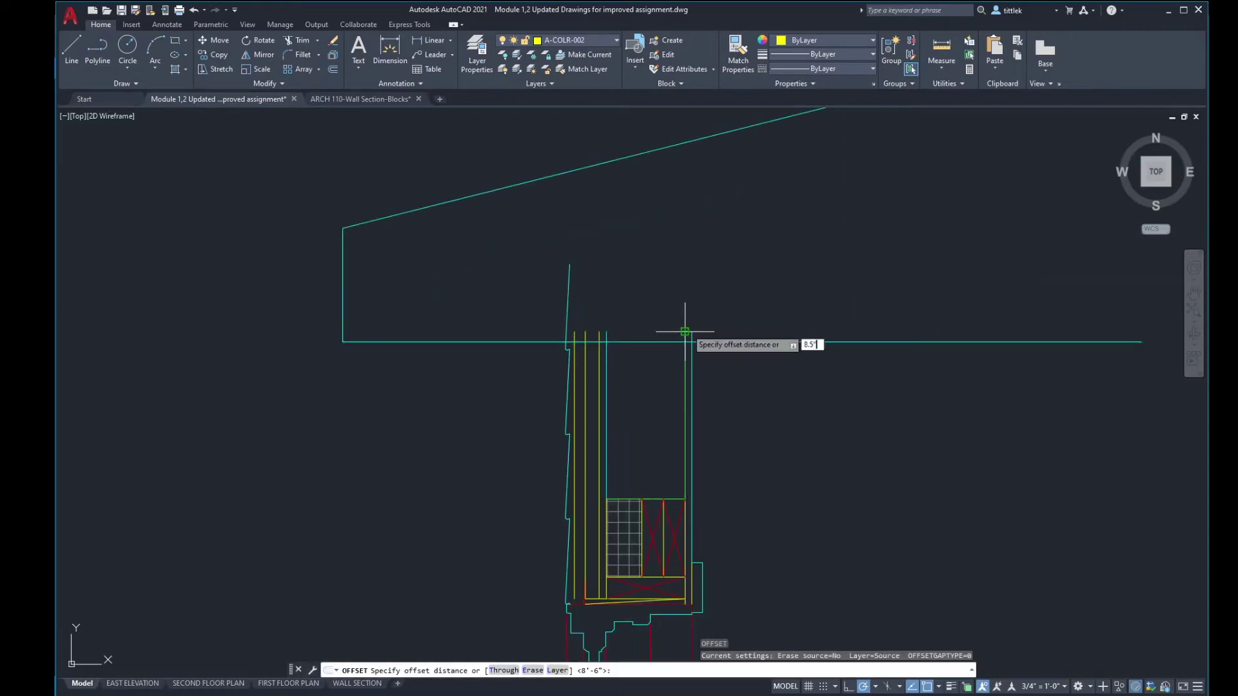
text(.5")
key(Return)
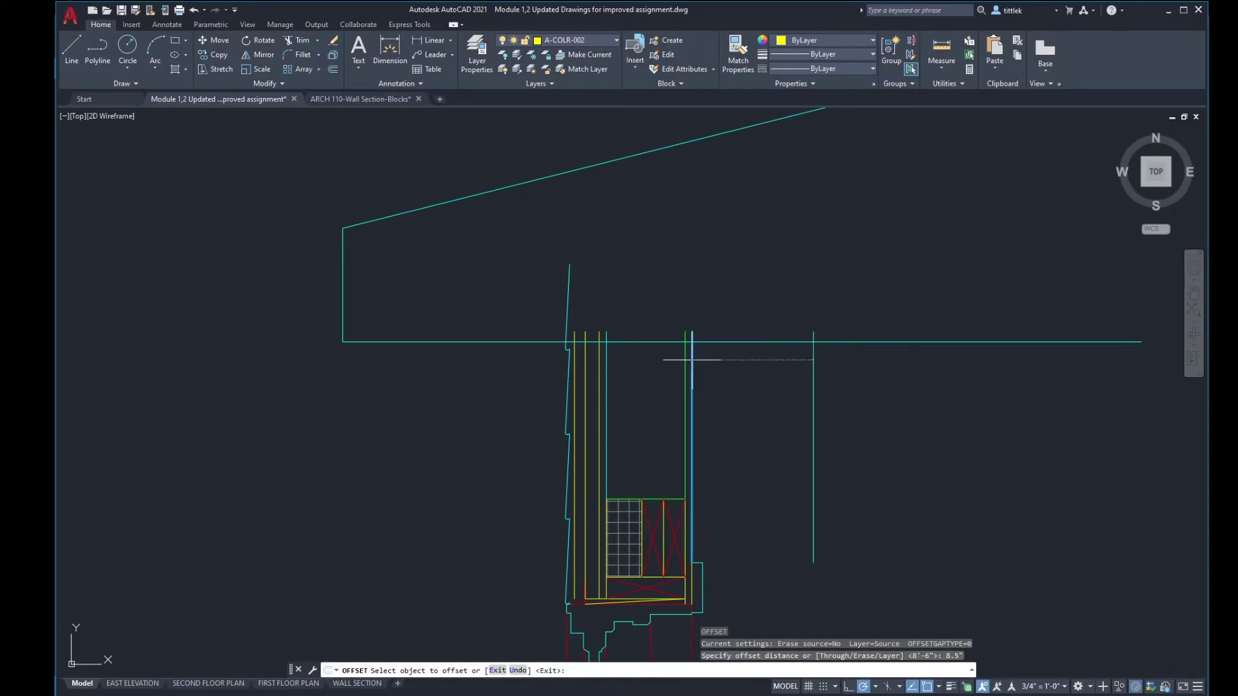
click(692, 359)
click(606, 353)
scroll(569, 335, up, 5)
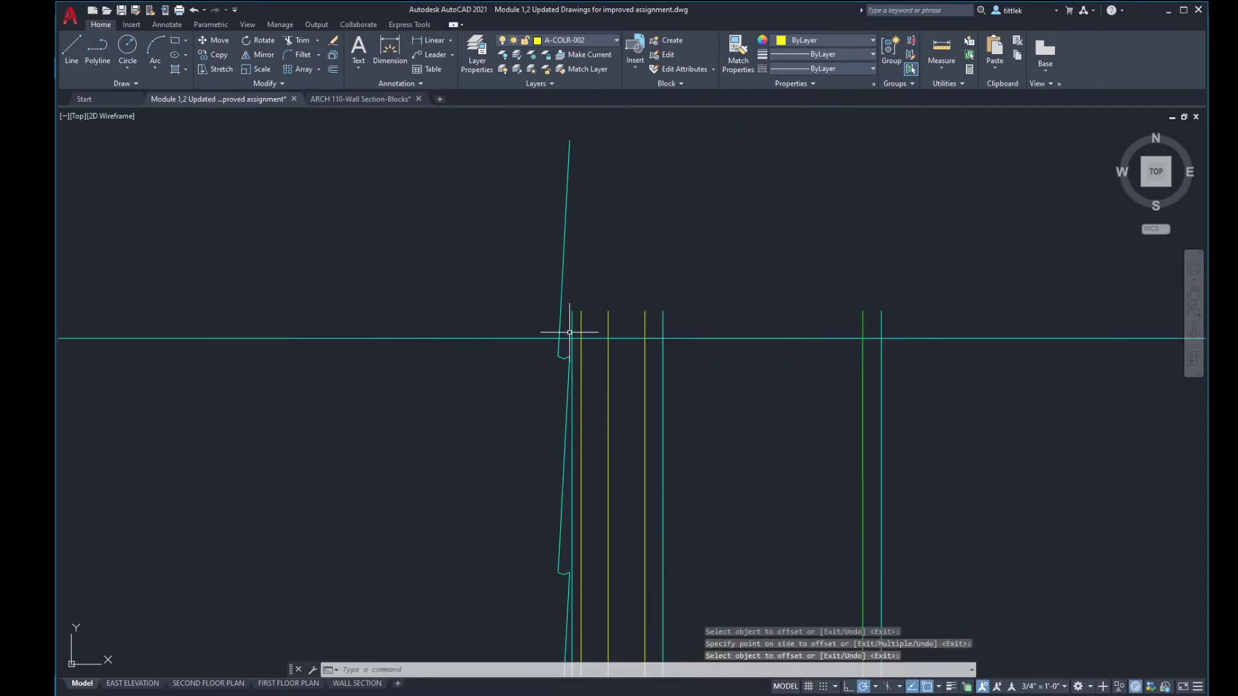
key(Return)
click(572, 329)
Step: Try a 3/4 offset twice and cancel both attempts
text(o)
key(Return)
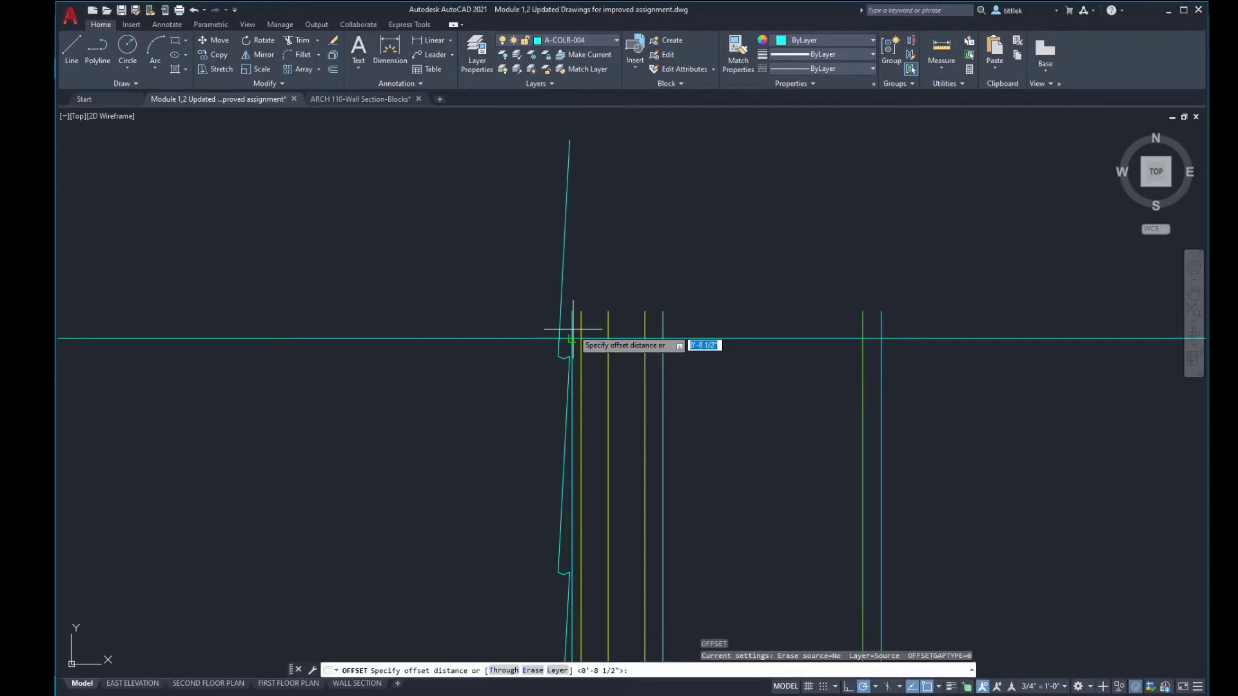
text(3/4)
key(Return)
scroll(589, 320, down, 3)
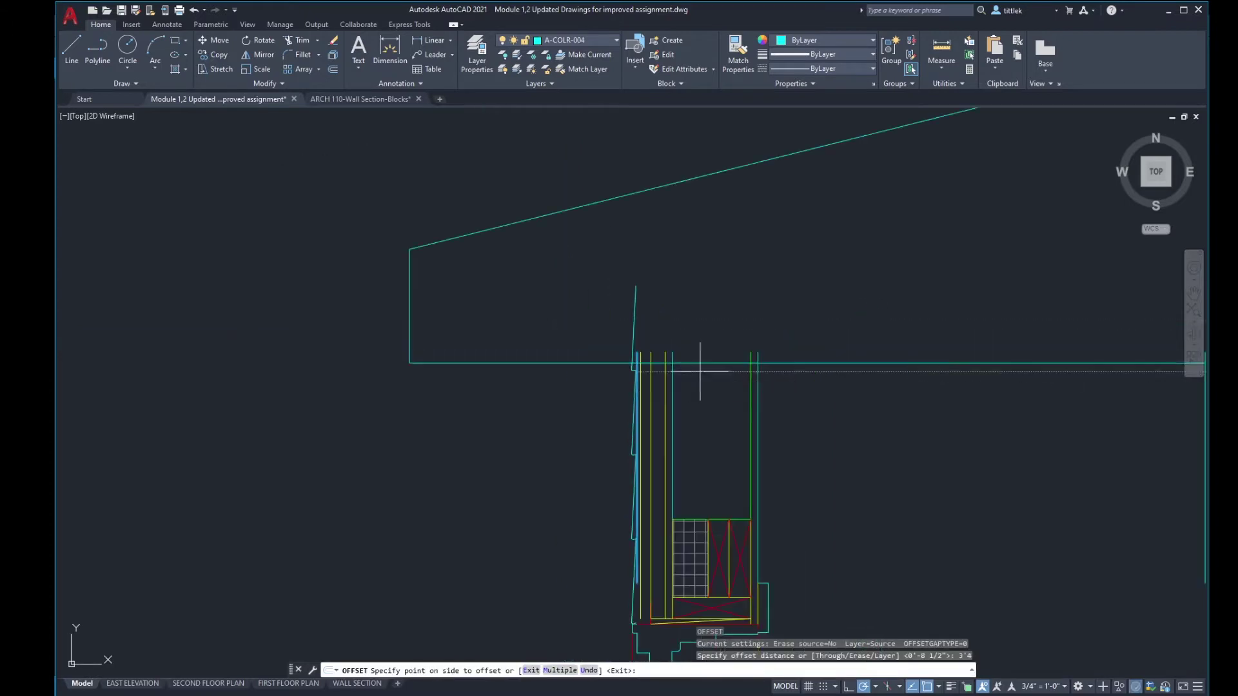
key(Escape)
text(o)
key(Return)
text(3/4)
key(Return)
scroll(623, 372, up, 2)
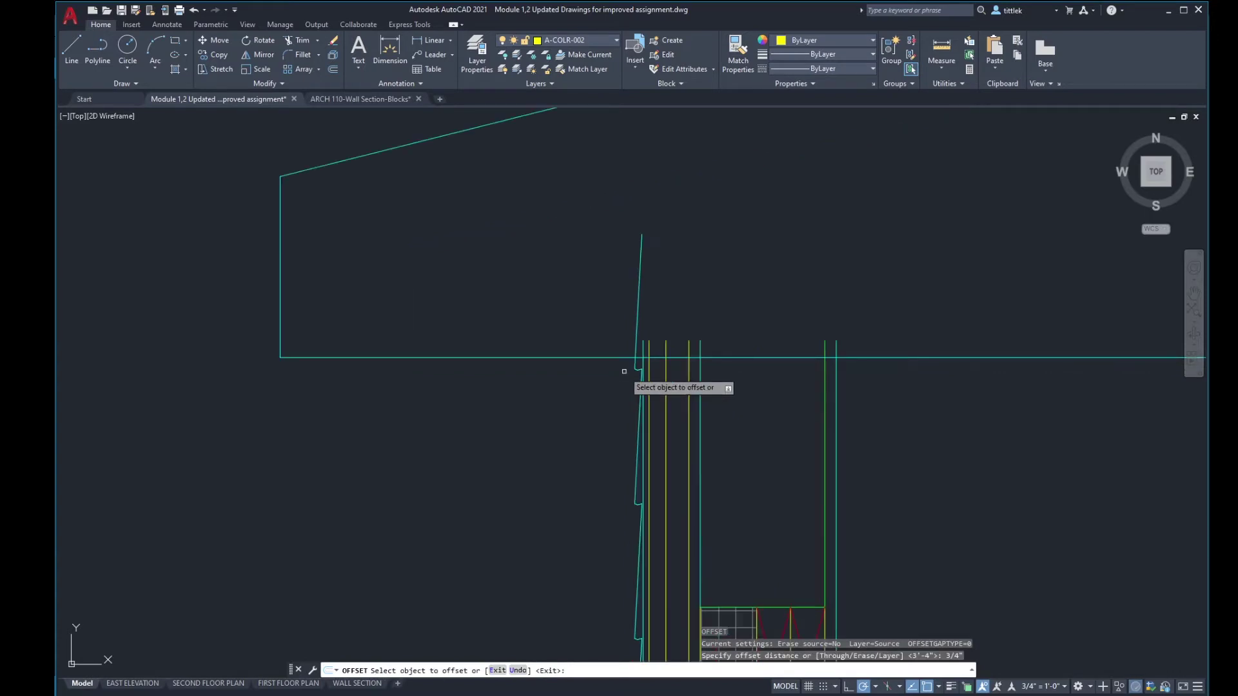
key(Escape)
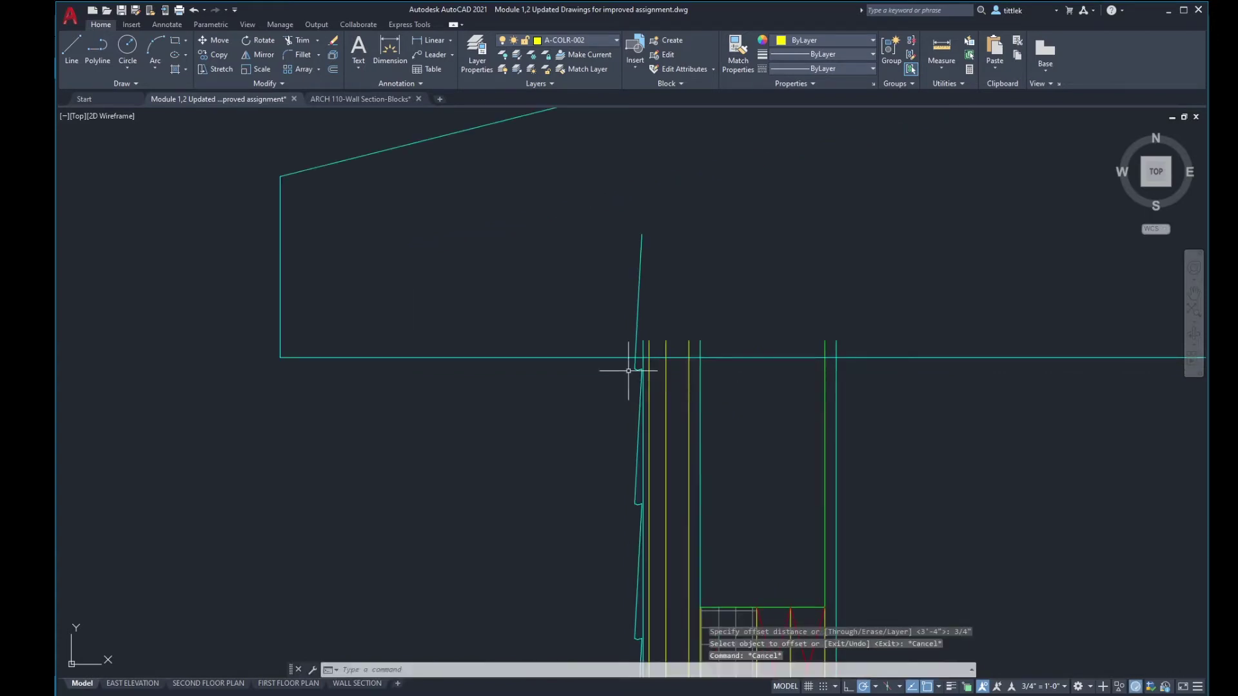
Step: Offset the vertical wall line 1/4 toward the soffit end, then delete the misplaced copy
text(o)
key(Return)
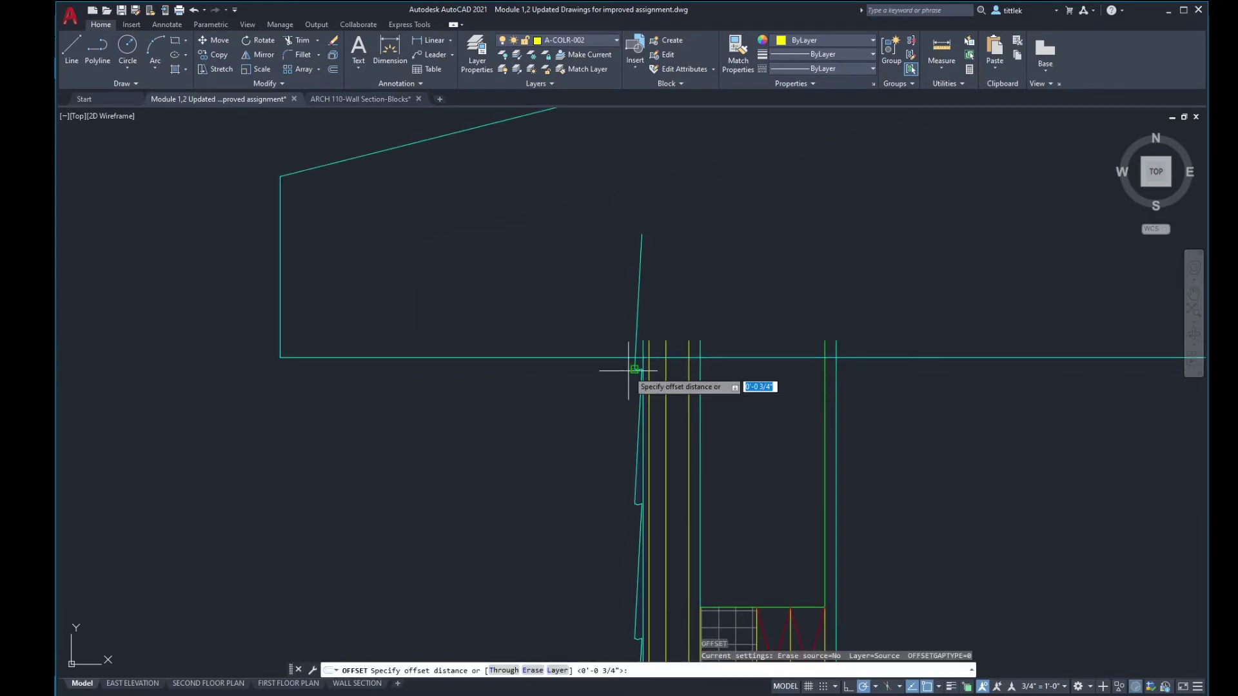
text(1/4)
key(Return)
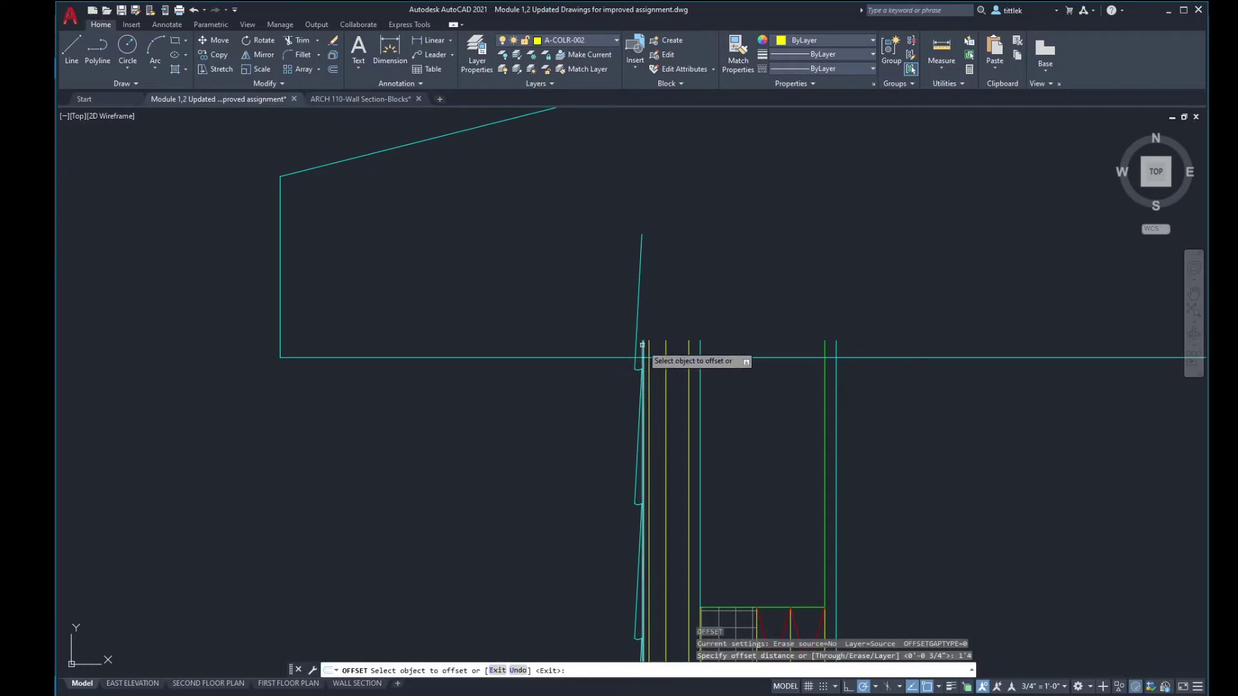
click(642, 349)
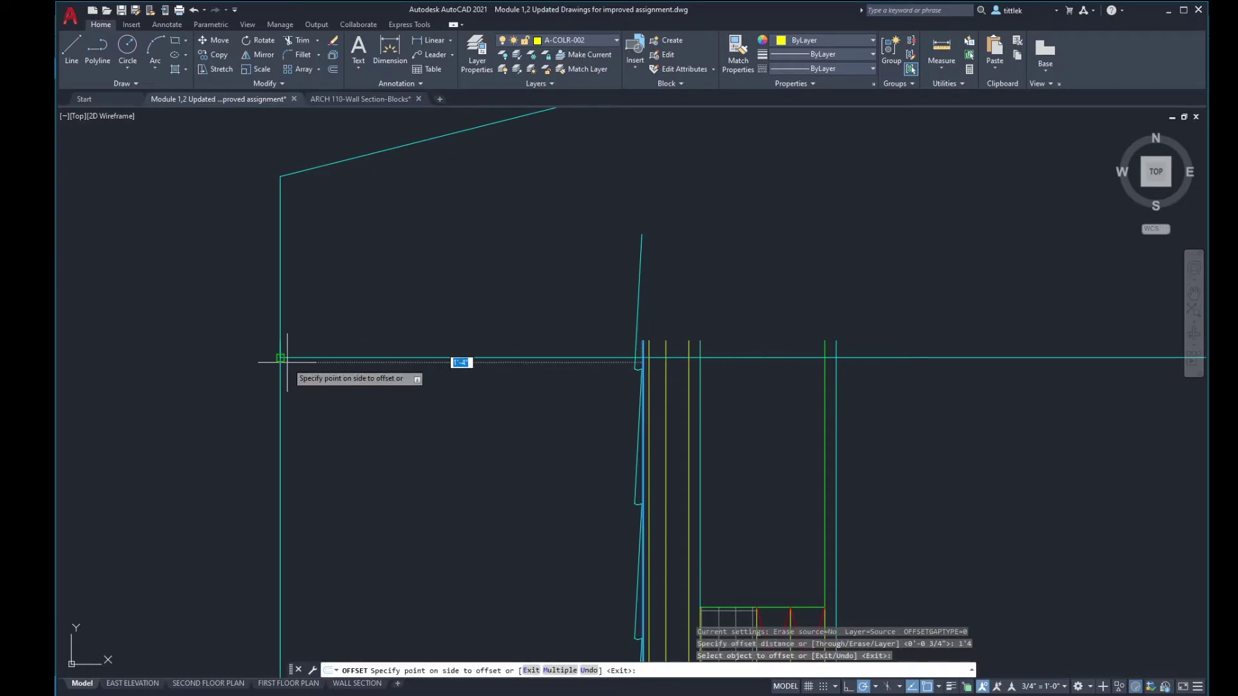
click(261, 355)
key(Escape)
click(295, 401)
click(274, 401)
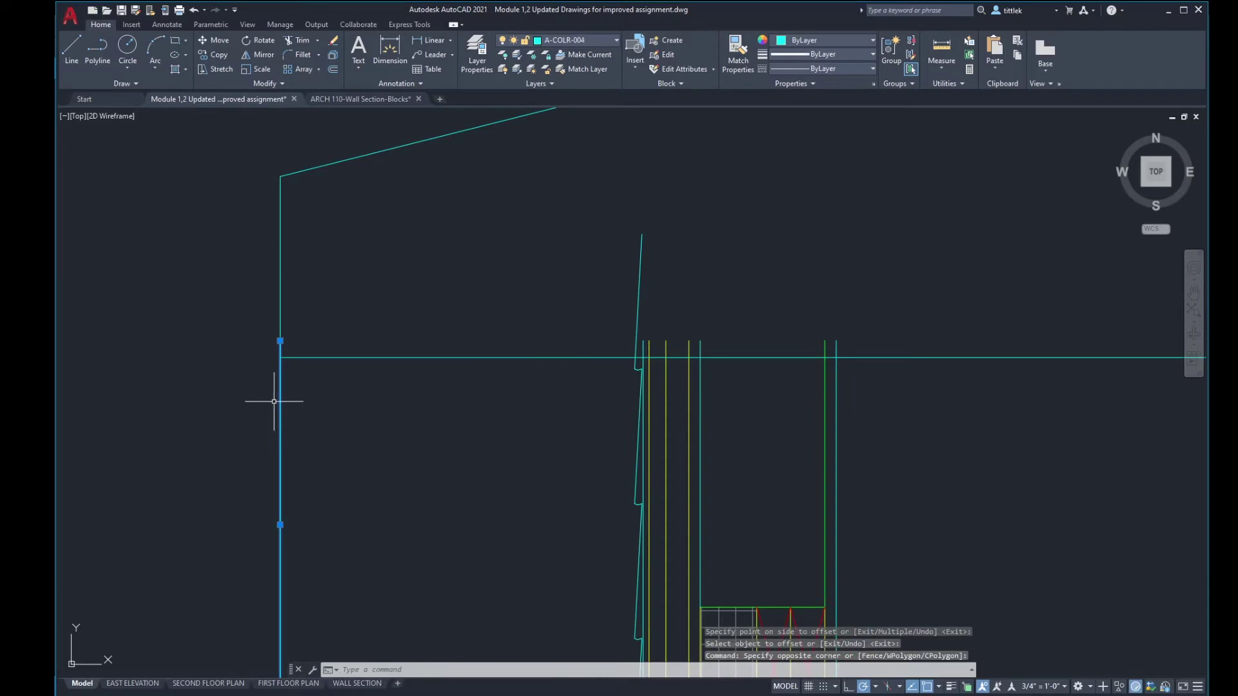
key(Delete)
scroll(481, 407, down, 2)
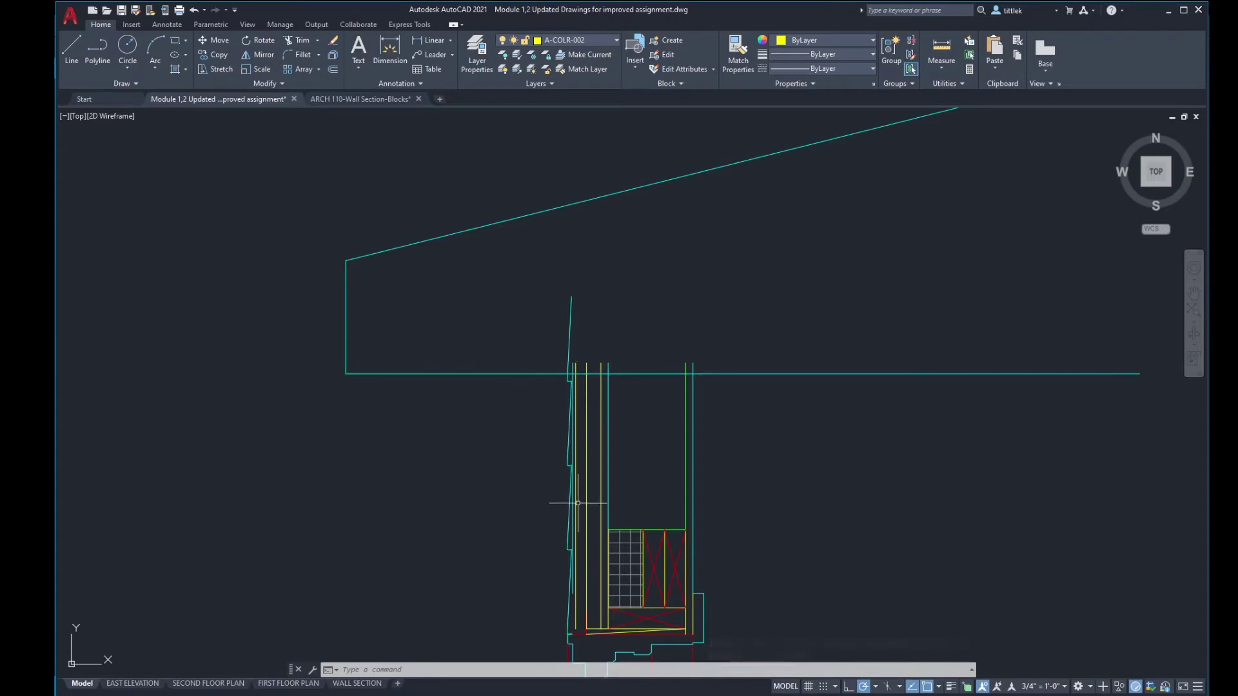
Step: Measure the distance from the wall line to the soffit end to check the 1'-6 1/2" overhang
middle_drag(583, 523, 572, 321)
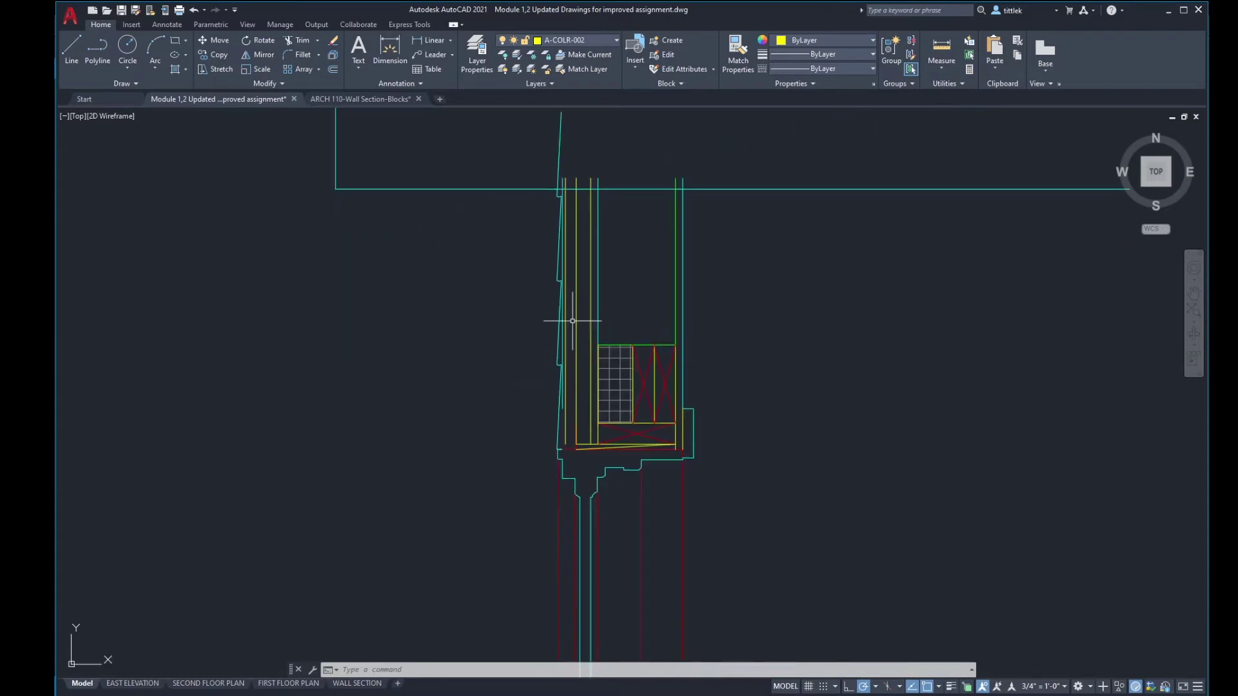
middle_drag(545, 260, 592, 485)
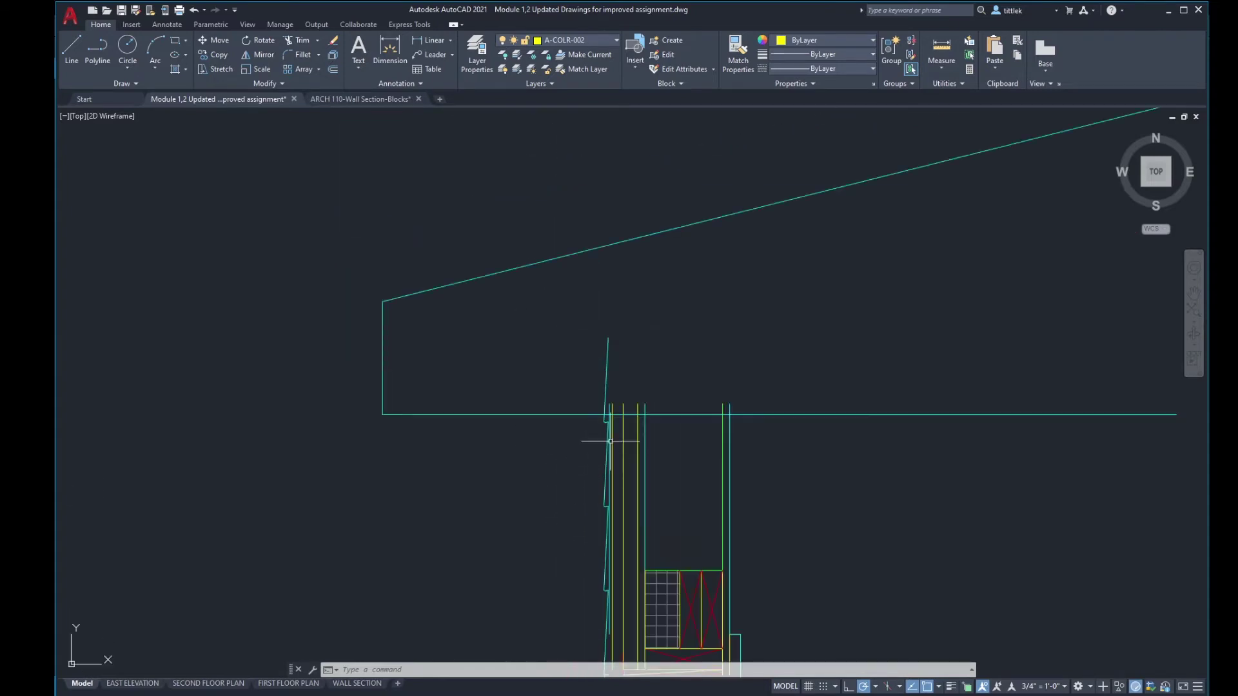
click(941, 46)
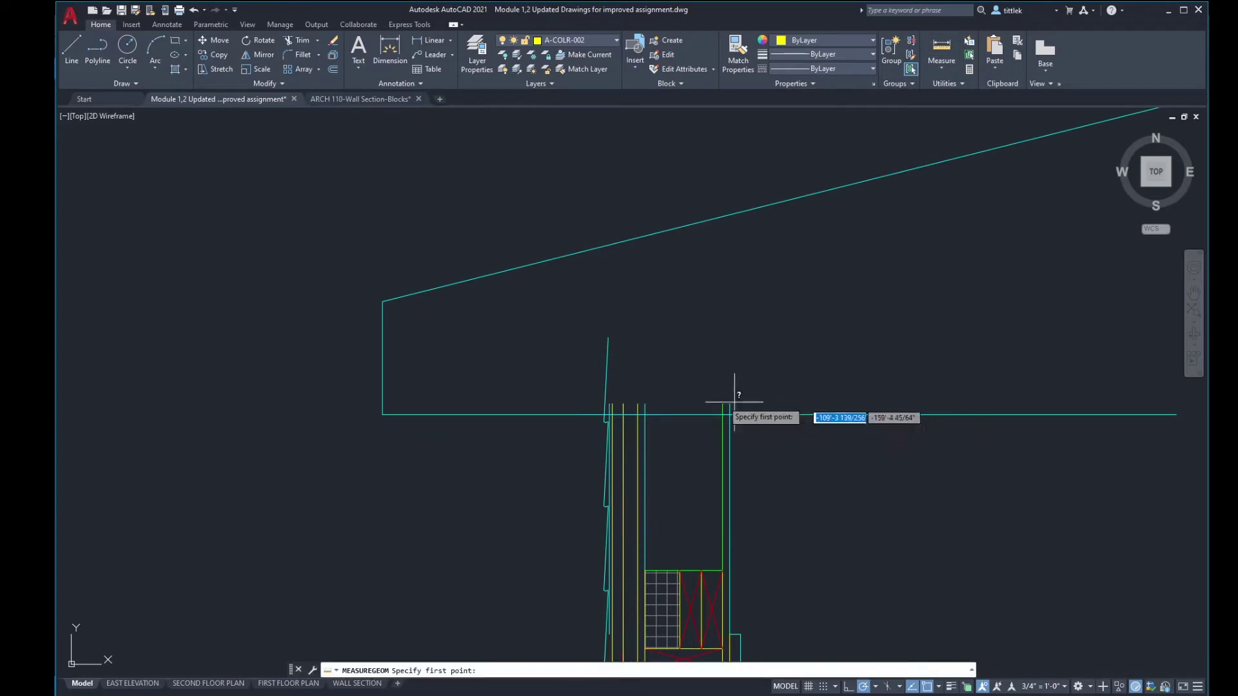
click(644, 416)
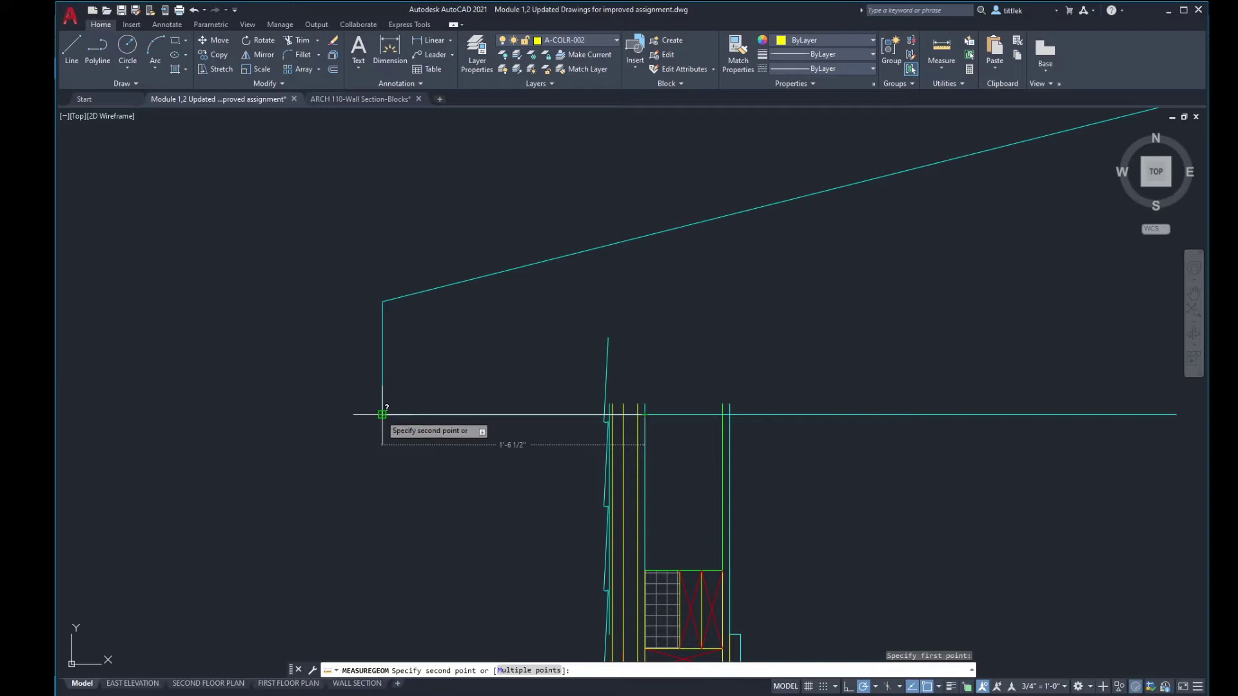
key(Escape)
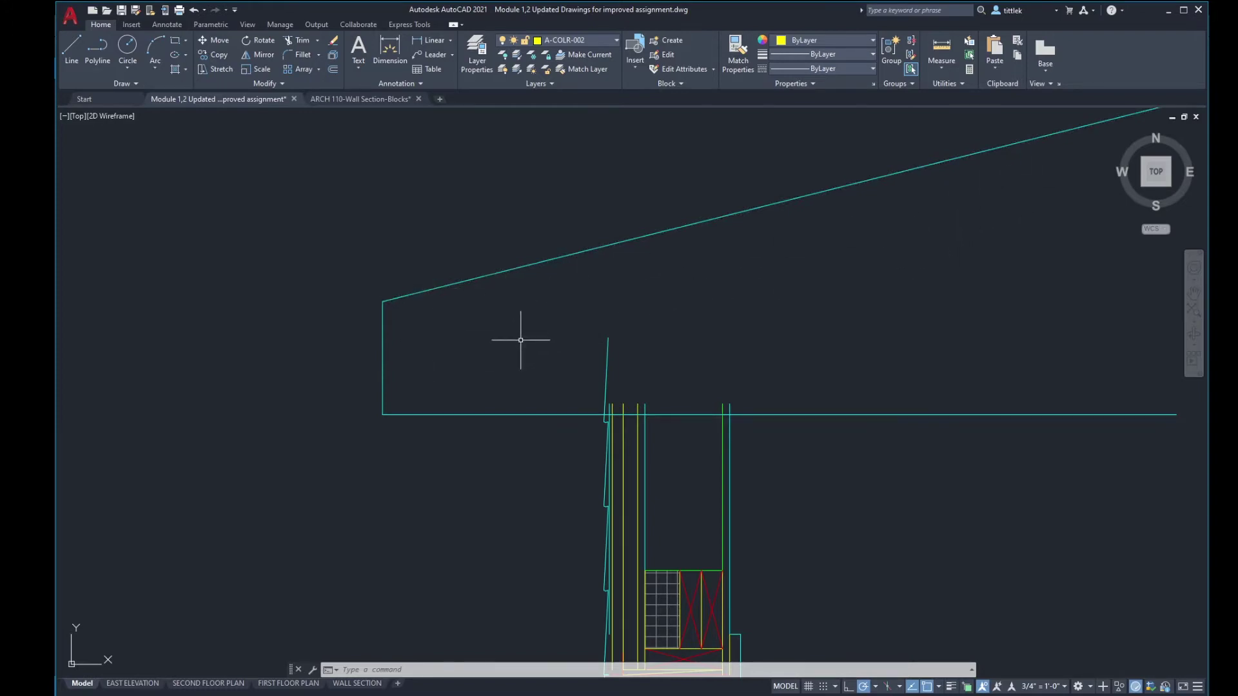
scroll(514, 340, down, 2)
scroll(508, 345, up, 2)
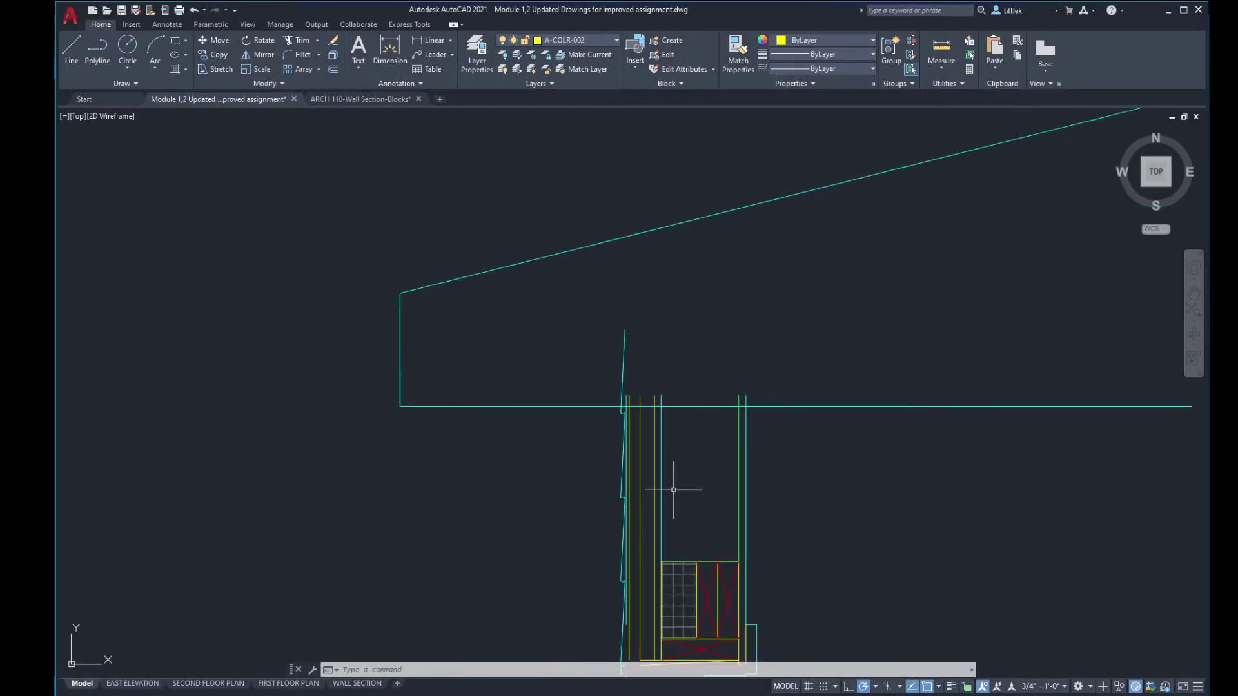
scroll(525, 471, down, 2)
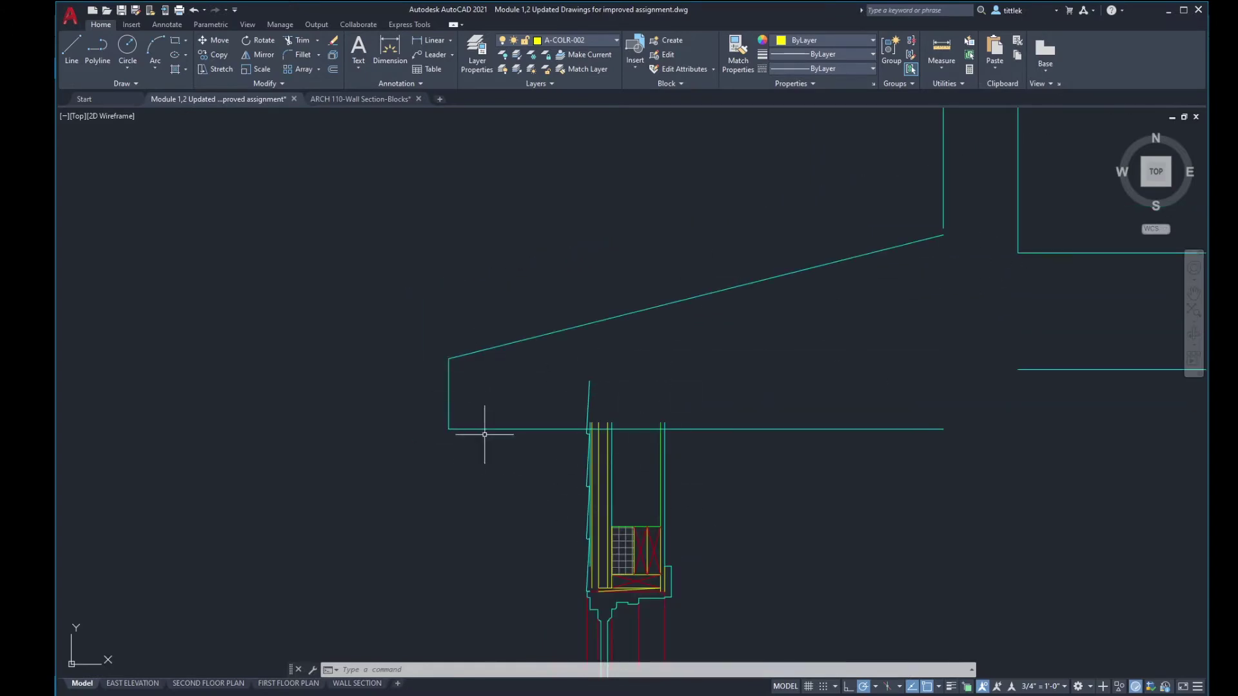
scroll(630, 334, down, 4)
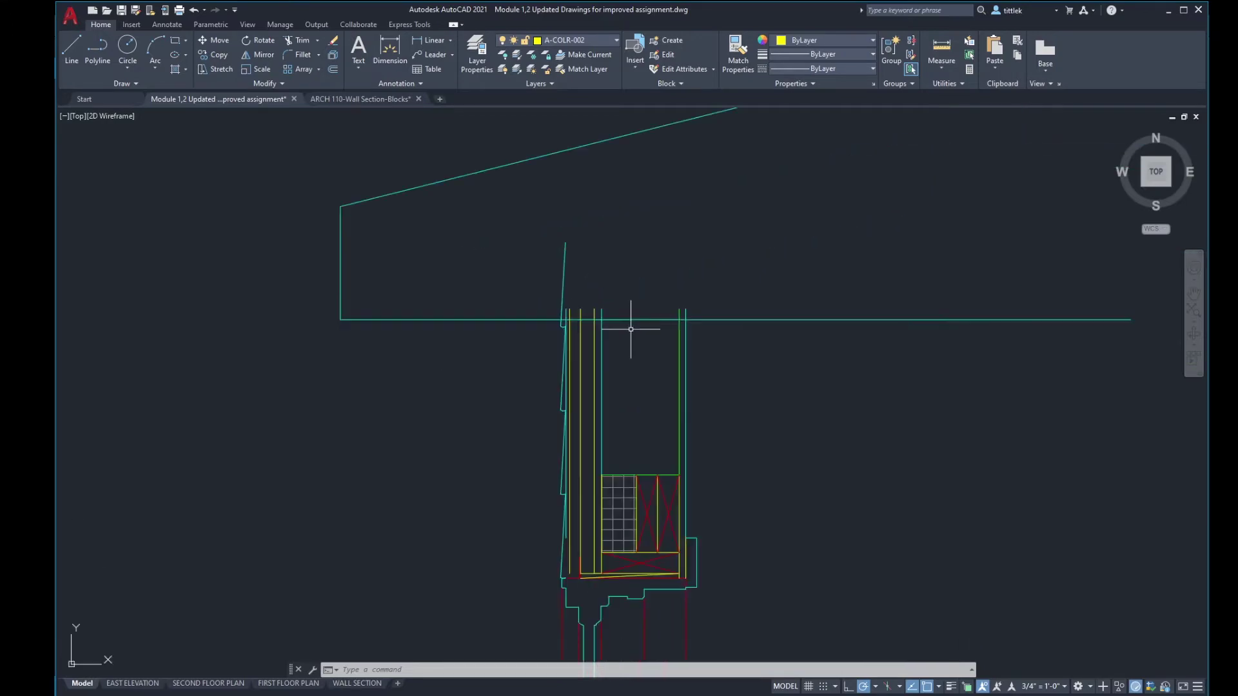
Step: Switch to Revu to check the 1/2" SOFFIT OVER 2X4 FRAMING and fascia callouts
key(alt+Tab)
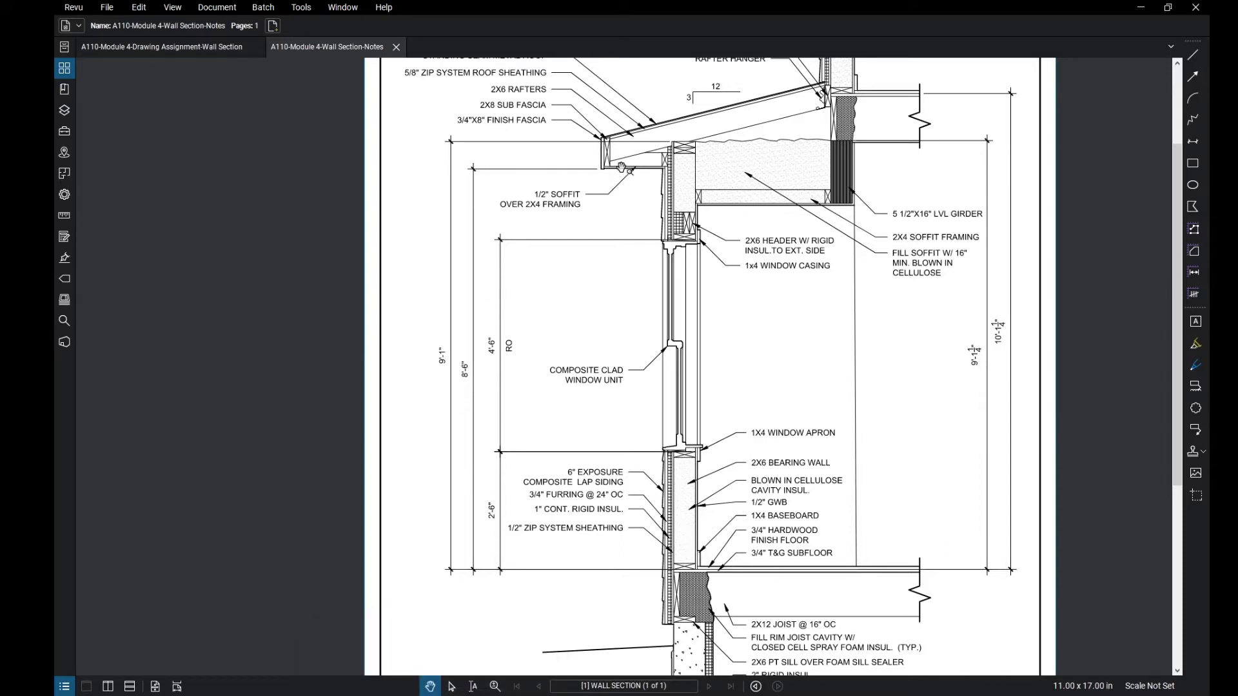
Step: Back in AutoCAD, offset the yellow line 9'-1 upward above the eave
key(alt+Tab)
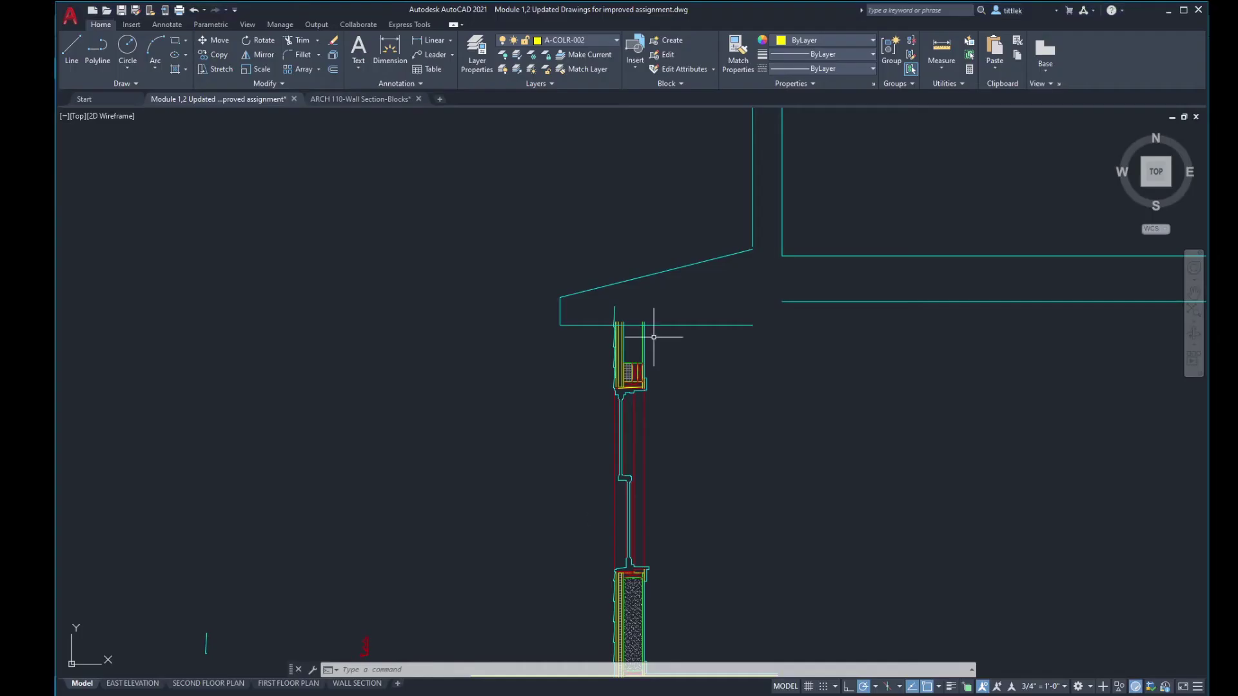
scroll(630, 340, down, 3)
scroll(630, 340, up, 2)
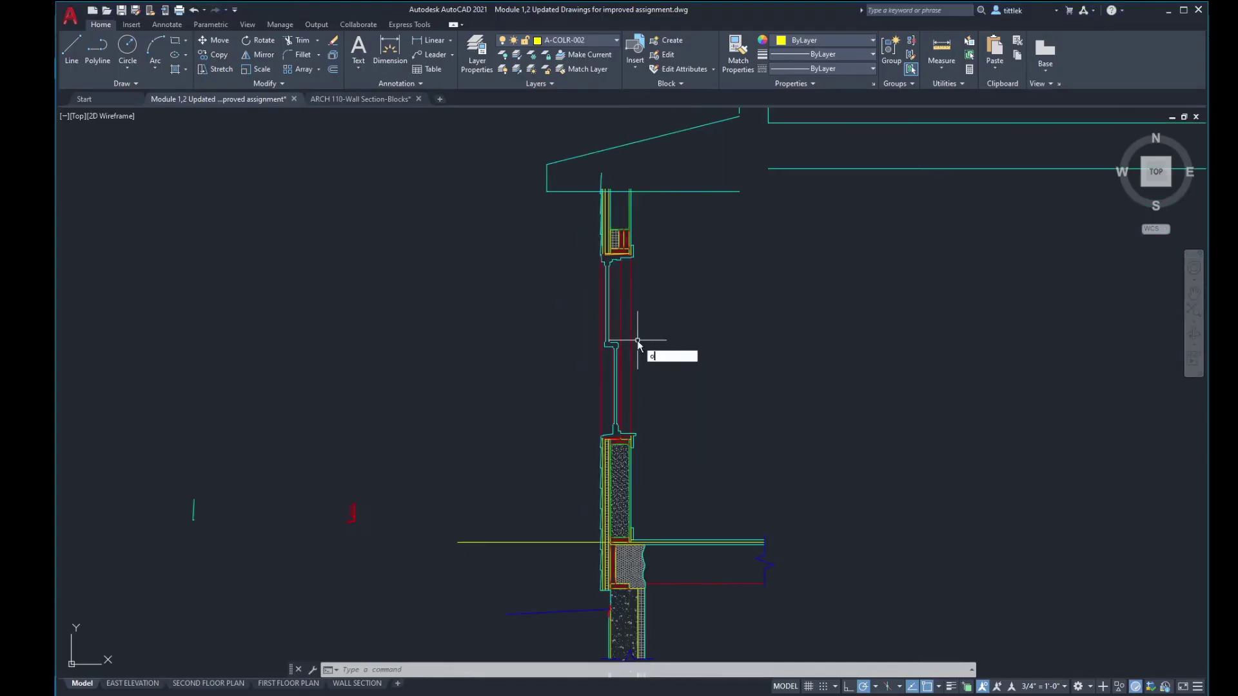
key(Return)
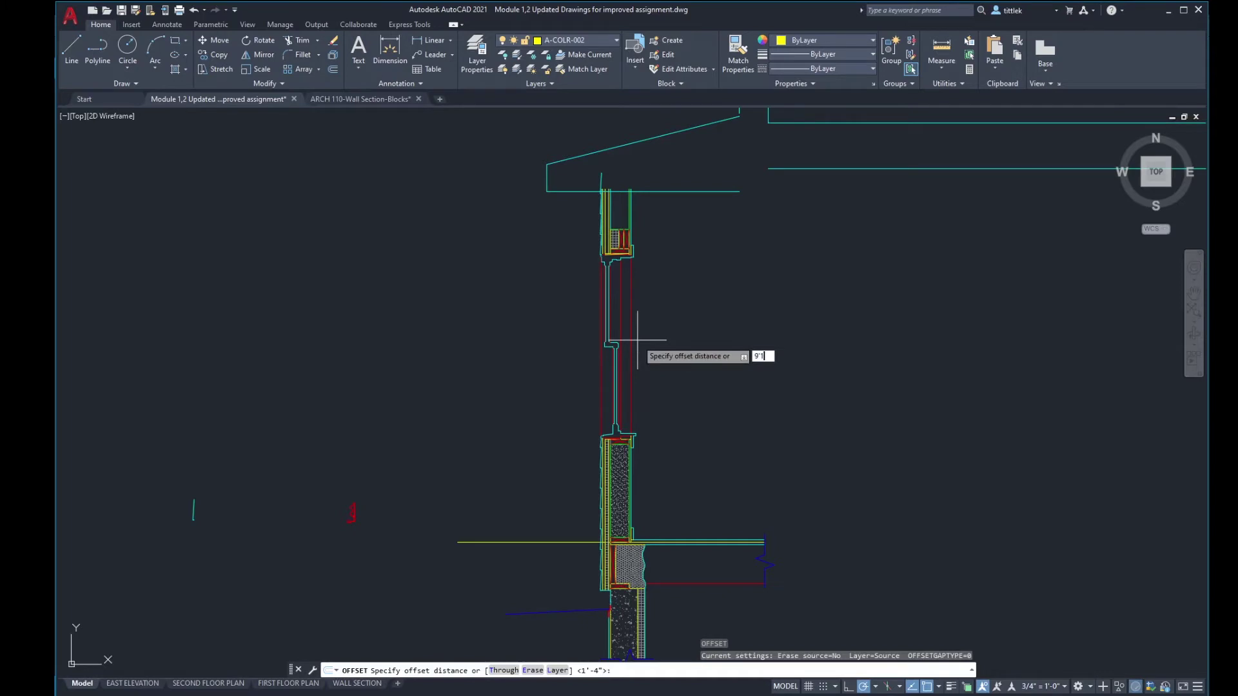
text(9'1)
key(Return)
click(577, 542)
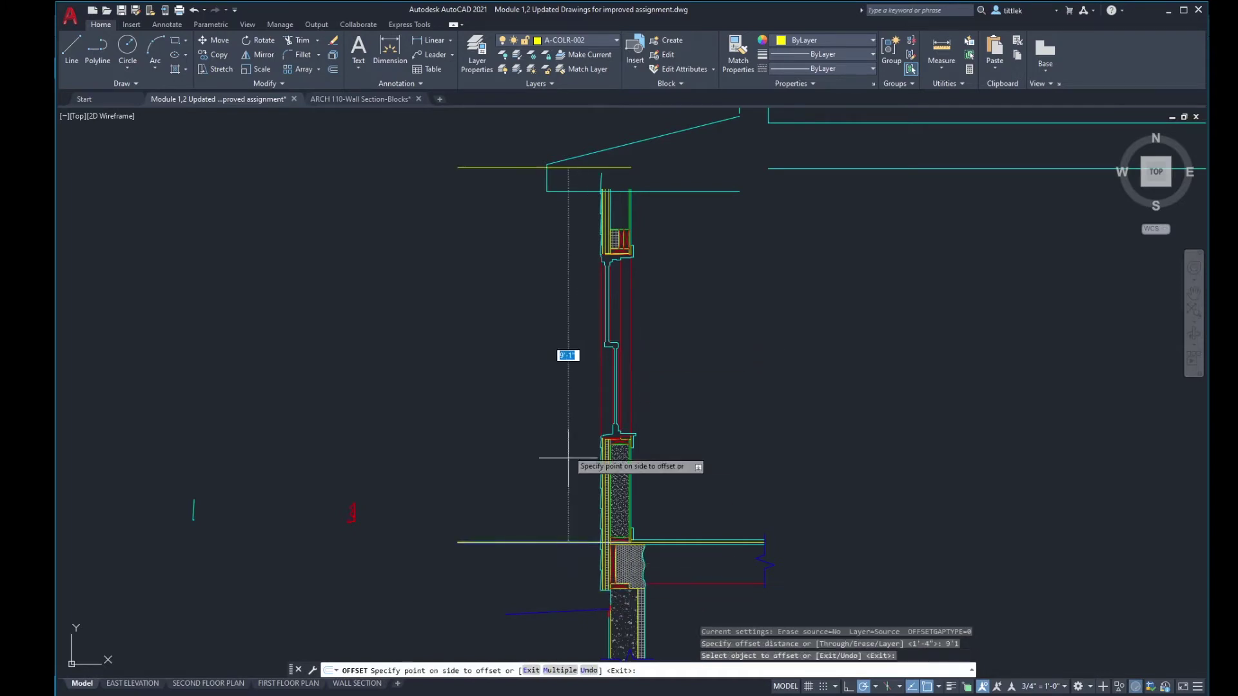
click(565, 405)
key(Return)
scroll(642, 173, up, 2)
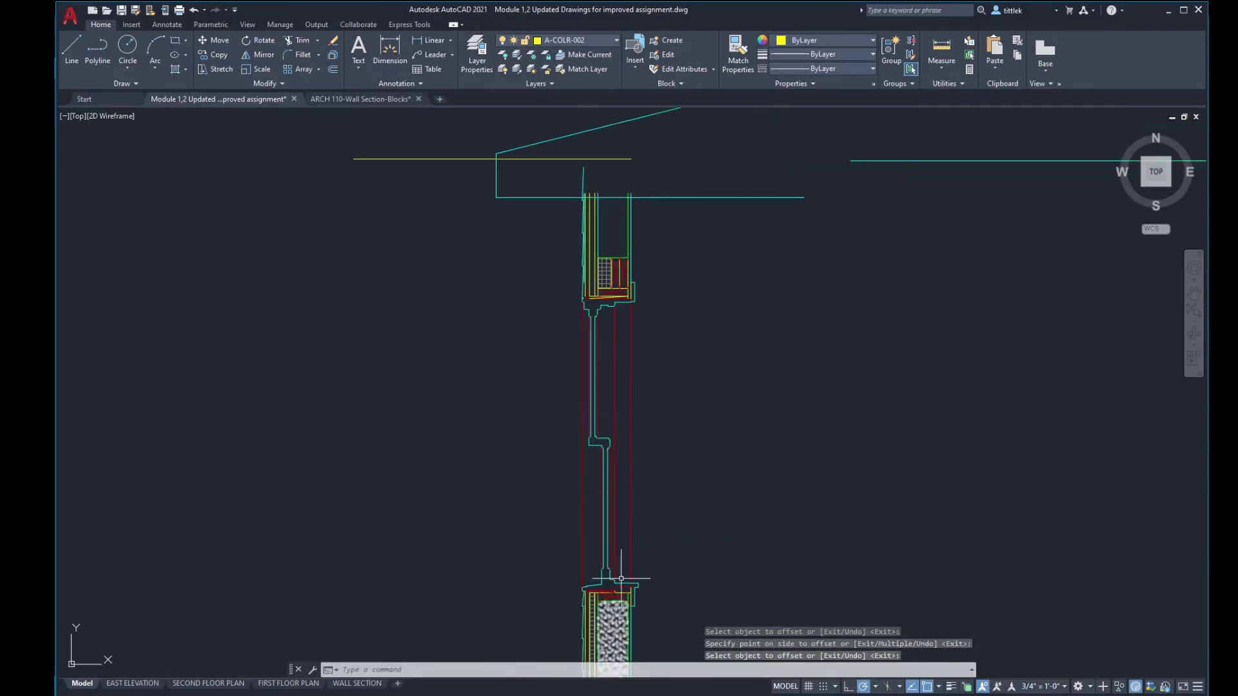
Step: Copy the red X blocking crosses to two positions above the original, under the eave
scroll(598, 160, up, 4)
scroll(631, 494, up, 4)
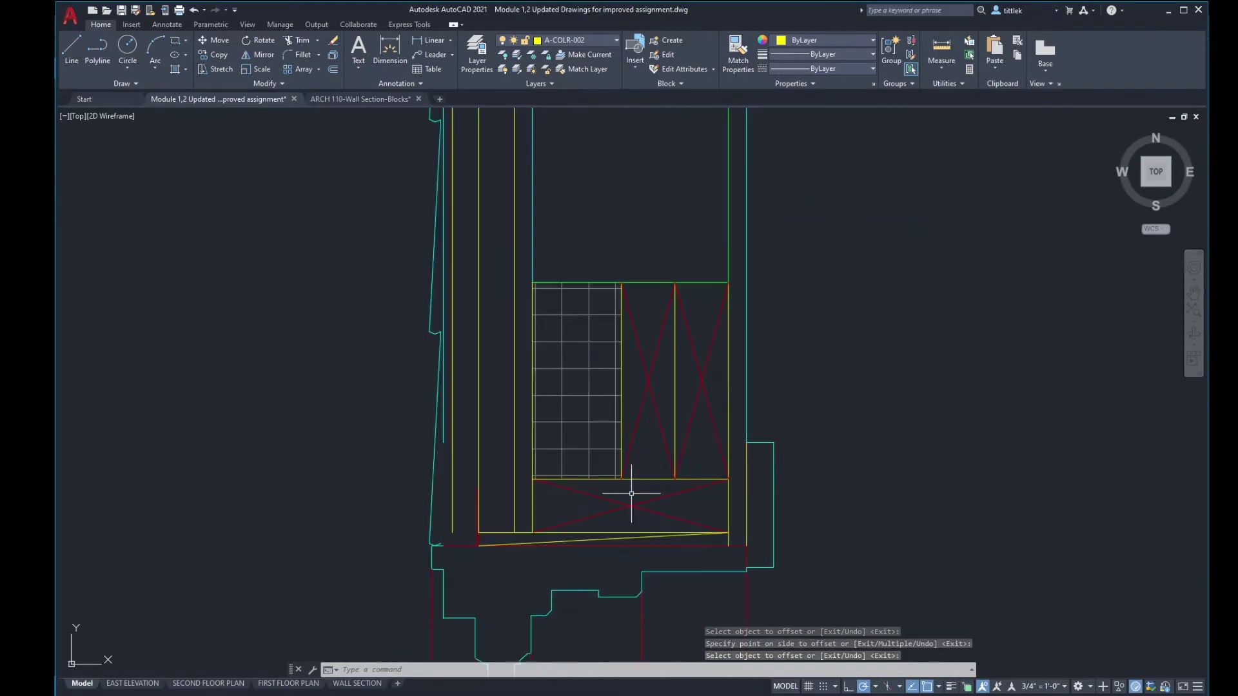
text(co)
key(Return)
scroll(653, 530, up, 2)
click(648, 517)
click(642, 432)
key(Return)
click(774, 448)
scroll(651, 574, down, 4)
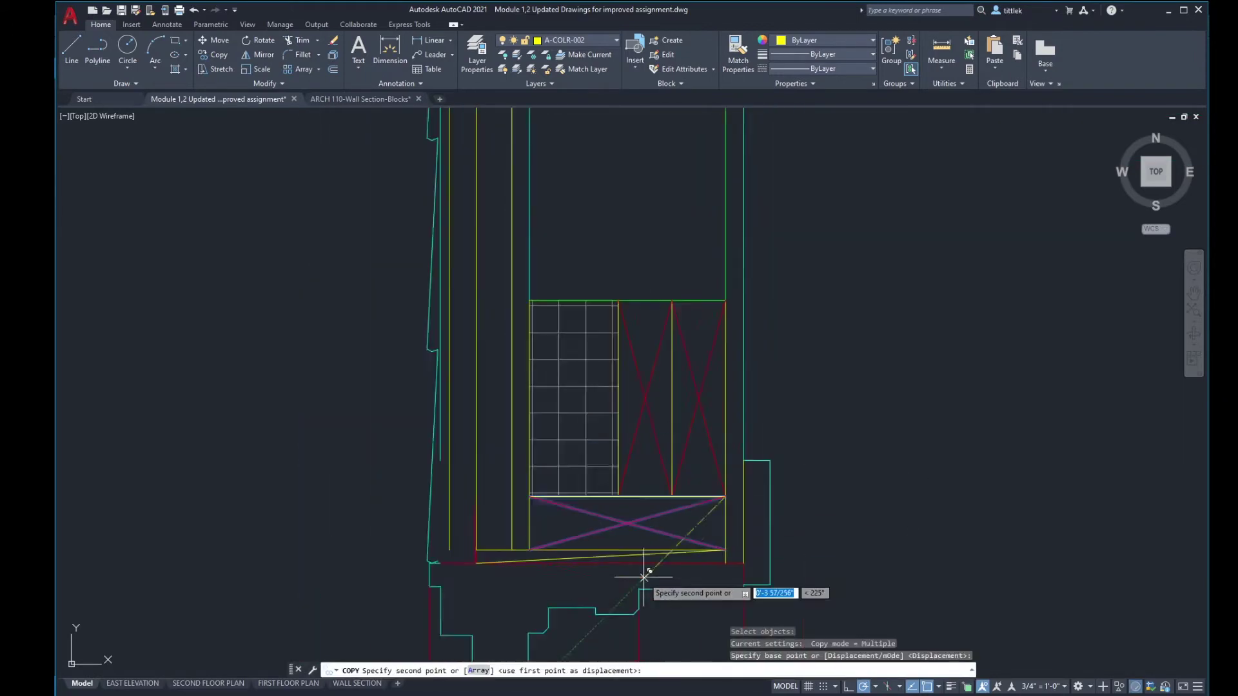
scroll(654, 567, down, 2)
click(676, 243)
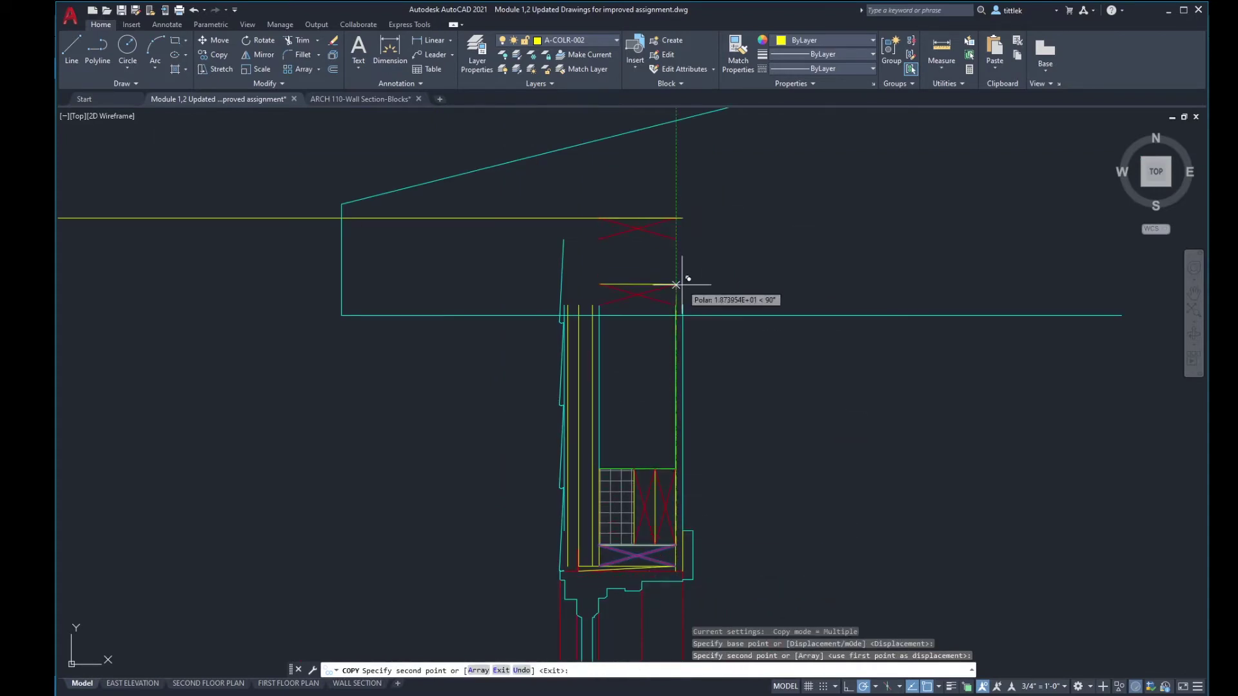
scroll(686, 277, up, 4)
click(677, 240)
key(Return)
scroll(699, 272, down, 5)
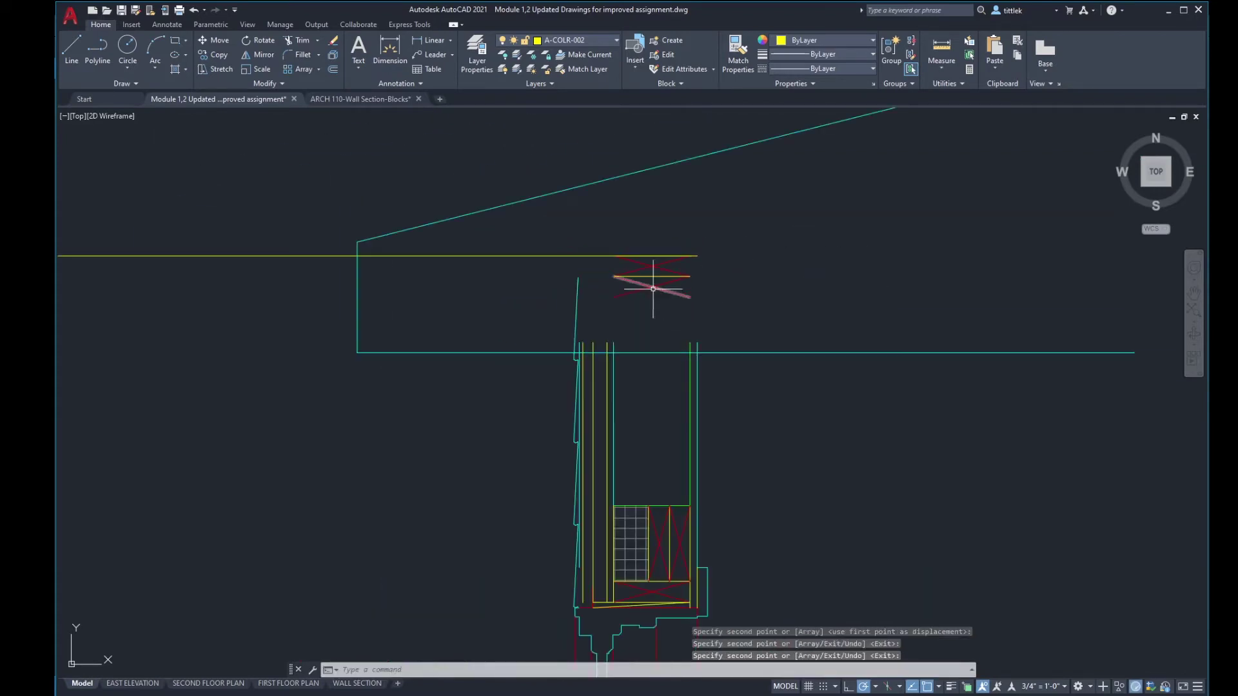
scroll(599, 288, up, 3)
Step: Delete the long horizontal line running past the blocking
click(604, 257)
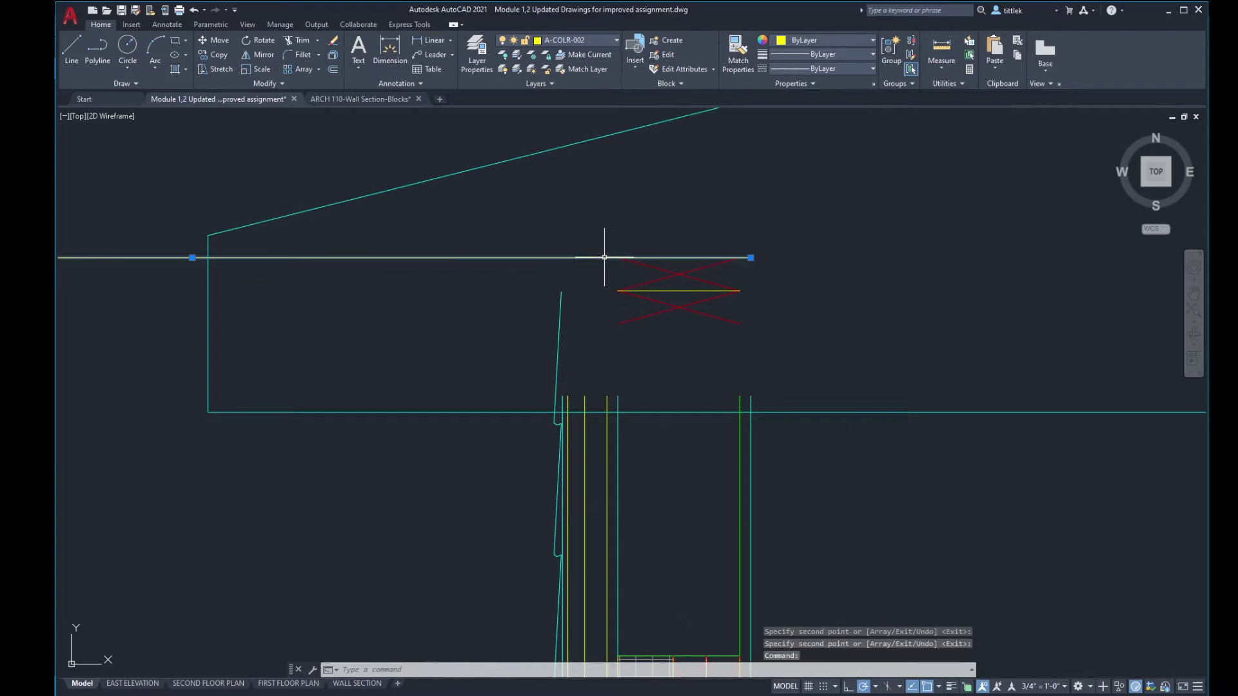
key(Delete)
key(Return)
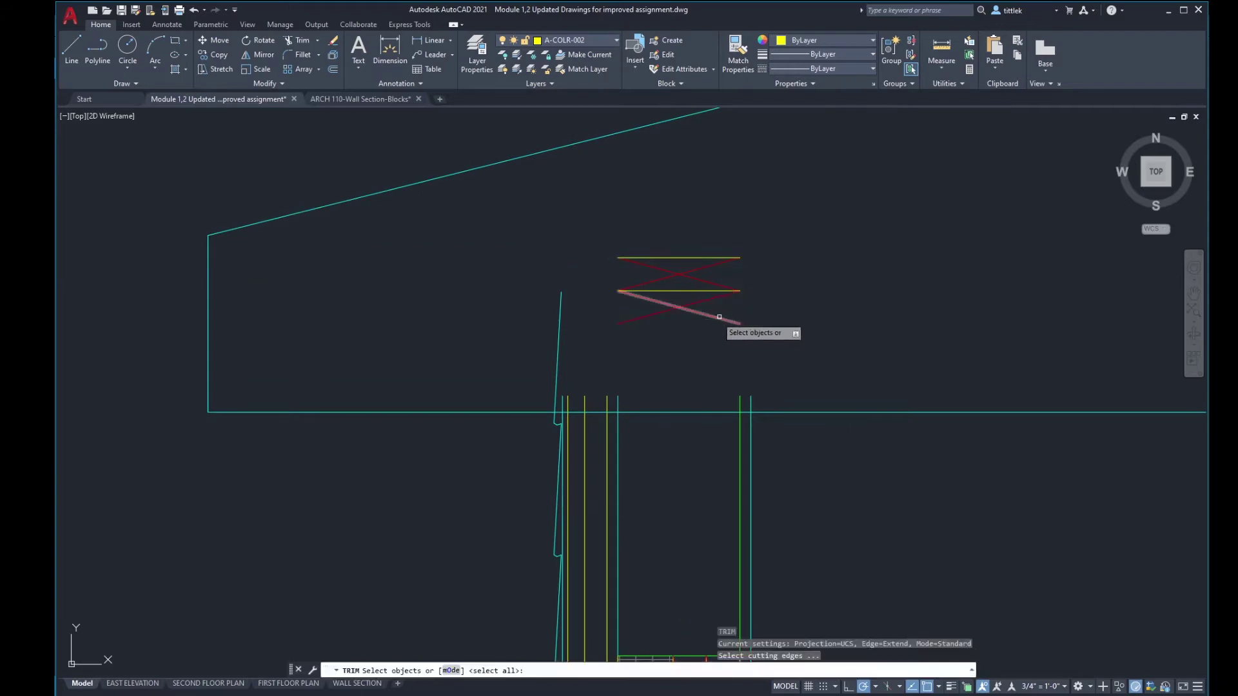
key(Escape)
text(l)
key(Return)
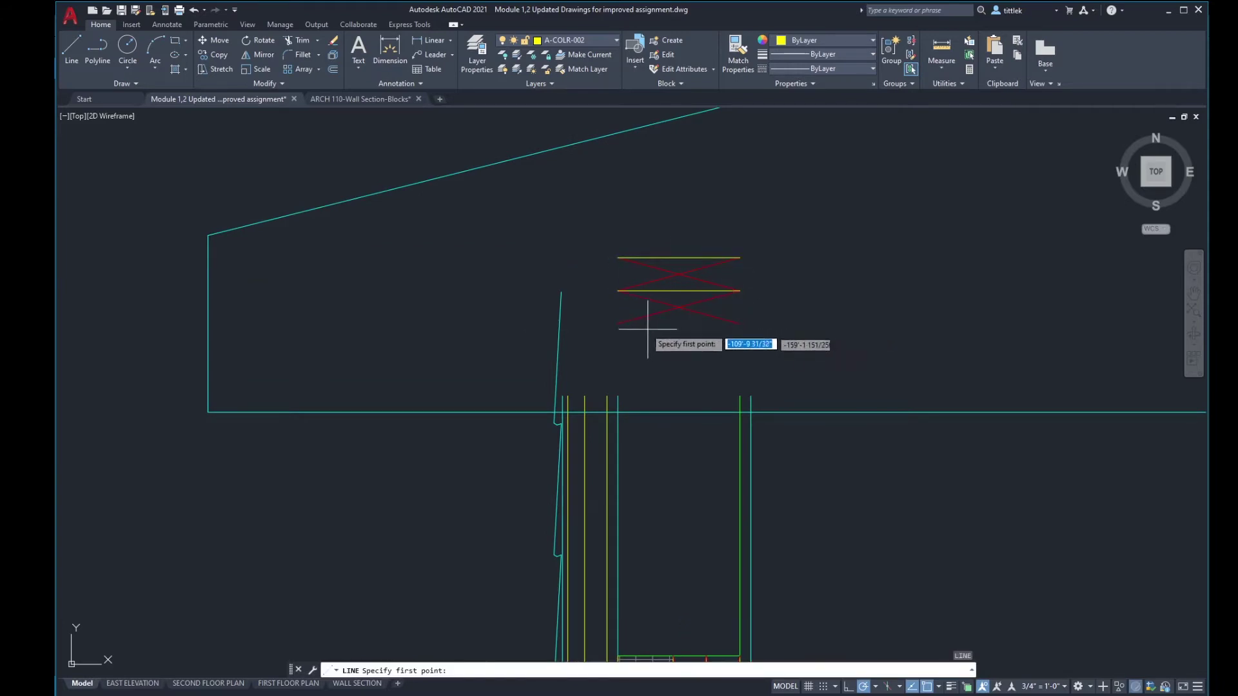
click(739, 324)
key(Return)
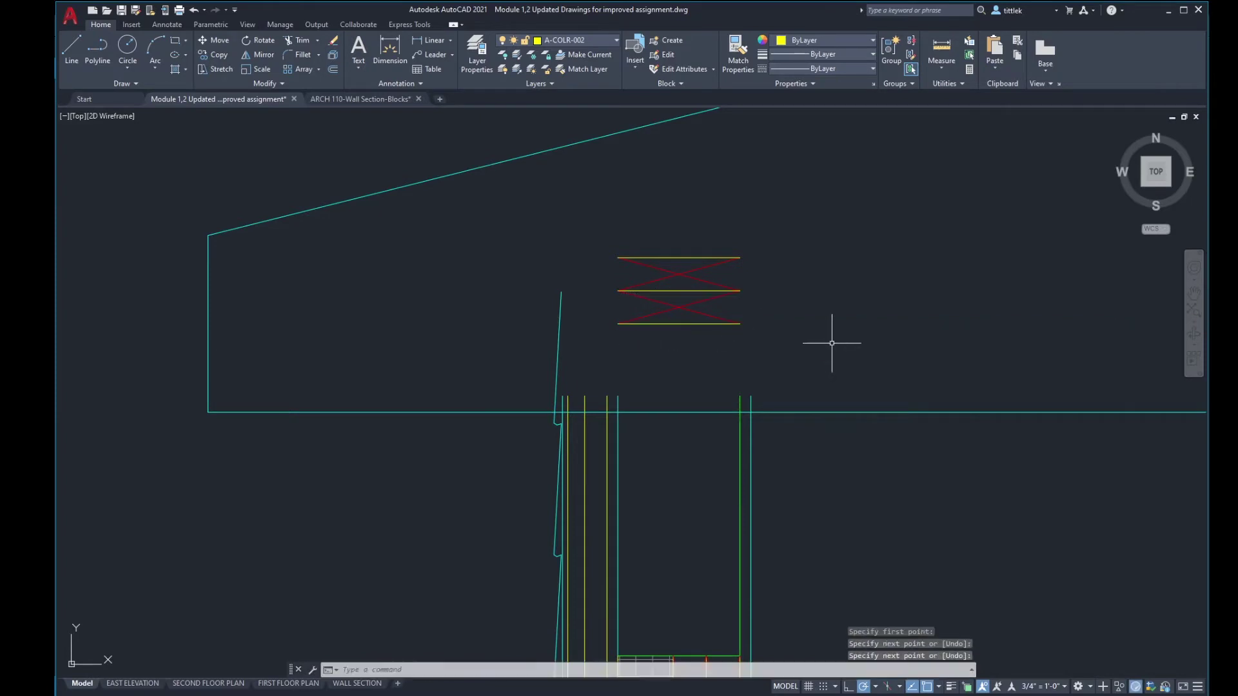
Step: Extend the left and right green lines up to the lower yellow line
text(tr)
key(Return)
click(709, 324)
key(Return)
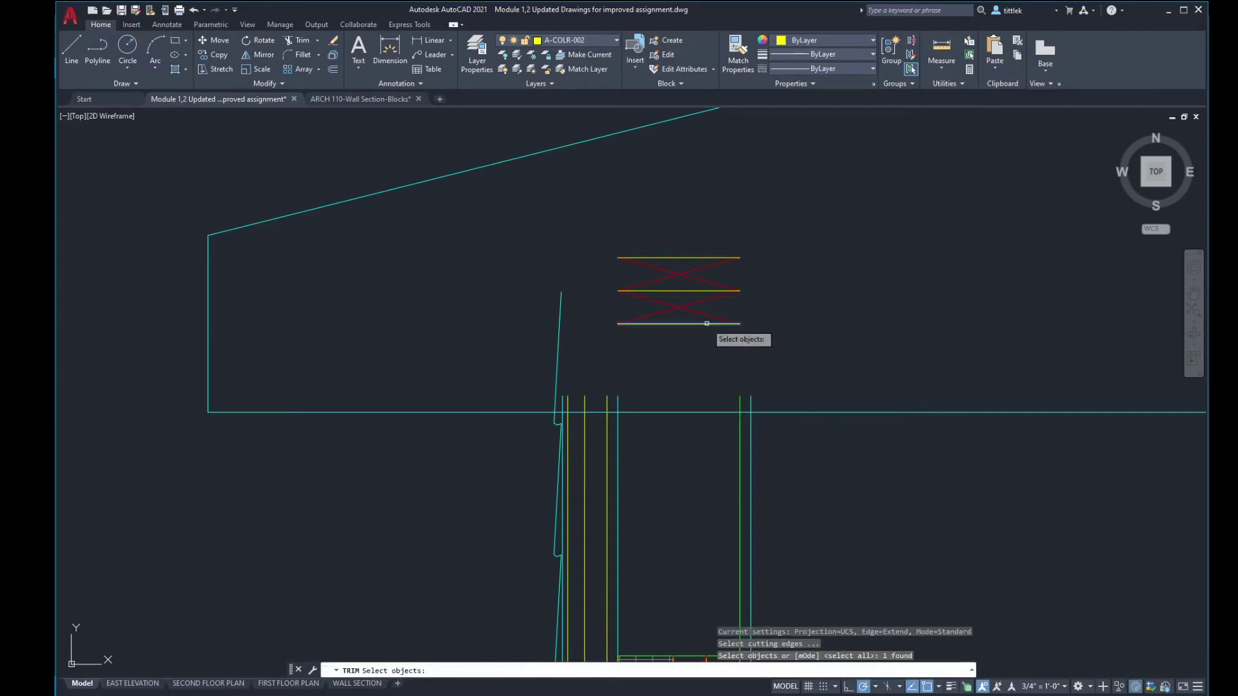
shift+click(618, 401)
shift+click(741, 400)
key(Return)
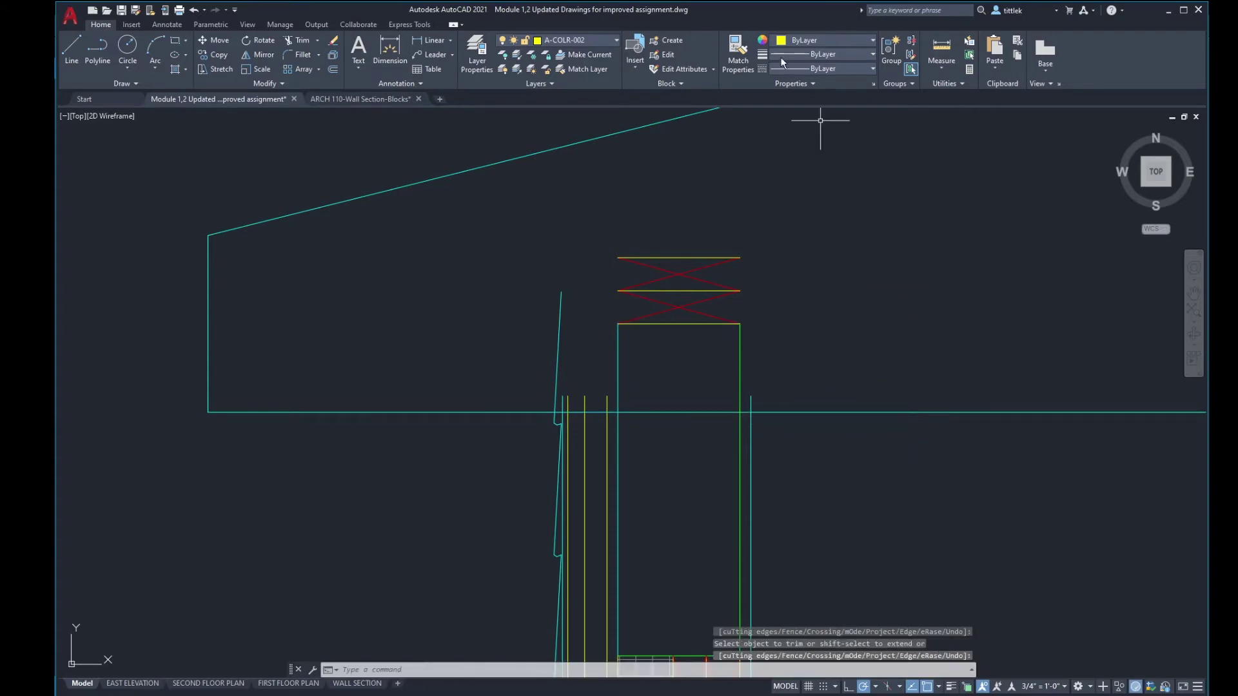
Step: Match the lower vertical lines to the green line's properties
click(741, 62)
click(739, 367)
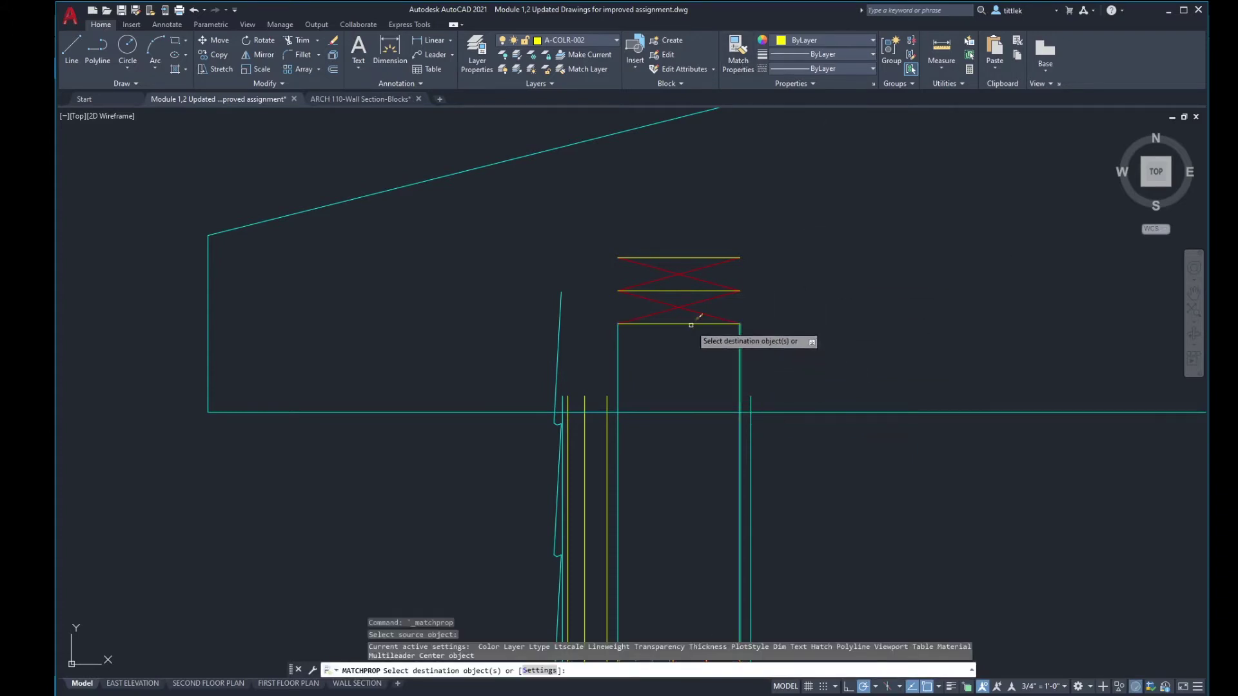
click(619, 347)
key(Return)
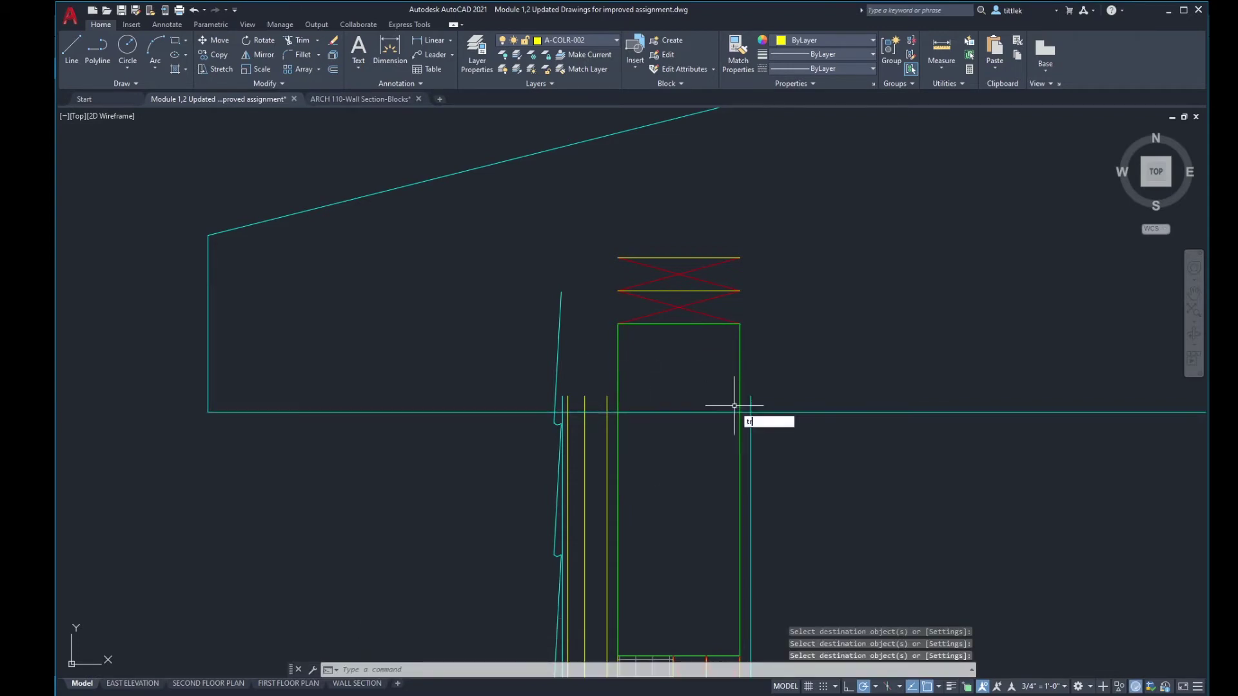
Step: Trim the soffit line back to the wall's outer cyan face
text(tr)
key(Return)
click(556, 413)
key(Return)
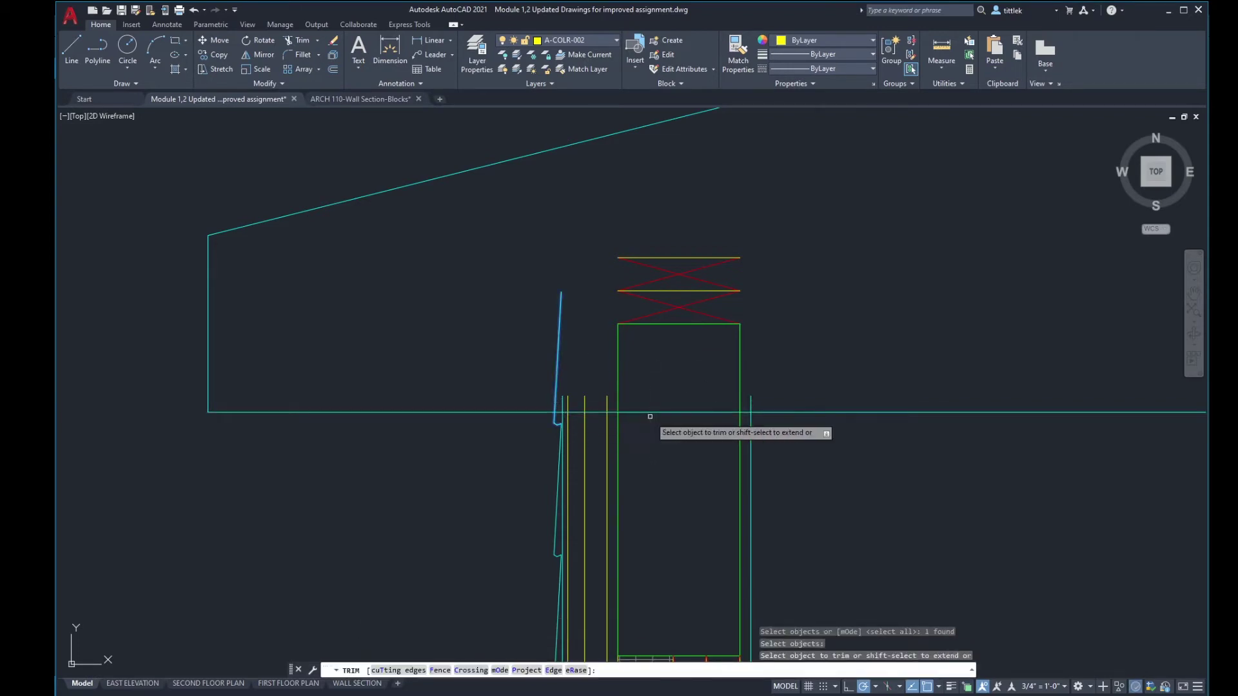
click(650, 413)
scroll(644, 407, down, 5)
key(Return)
scroll(631, 399, up, 3)
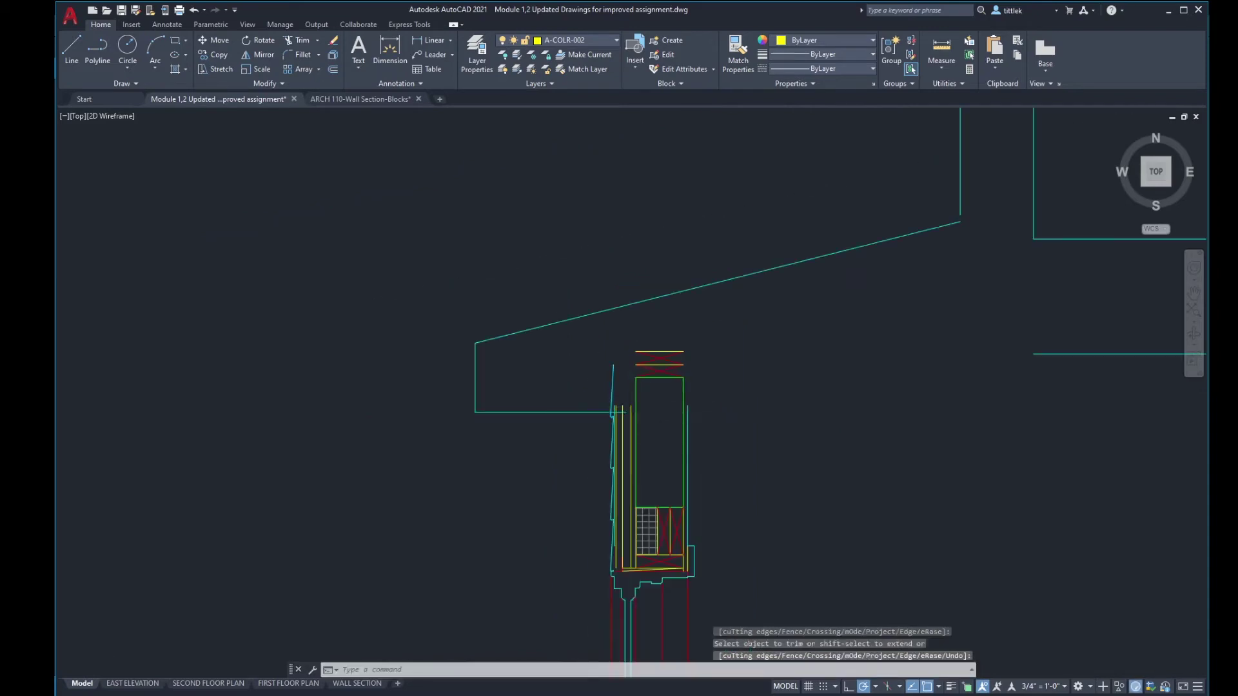
Step: Stretch the vertical line at the wall edge up to the blocking
click(635, 427)
click(629, 413)
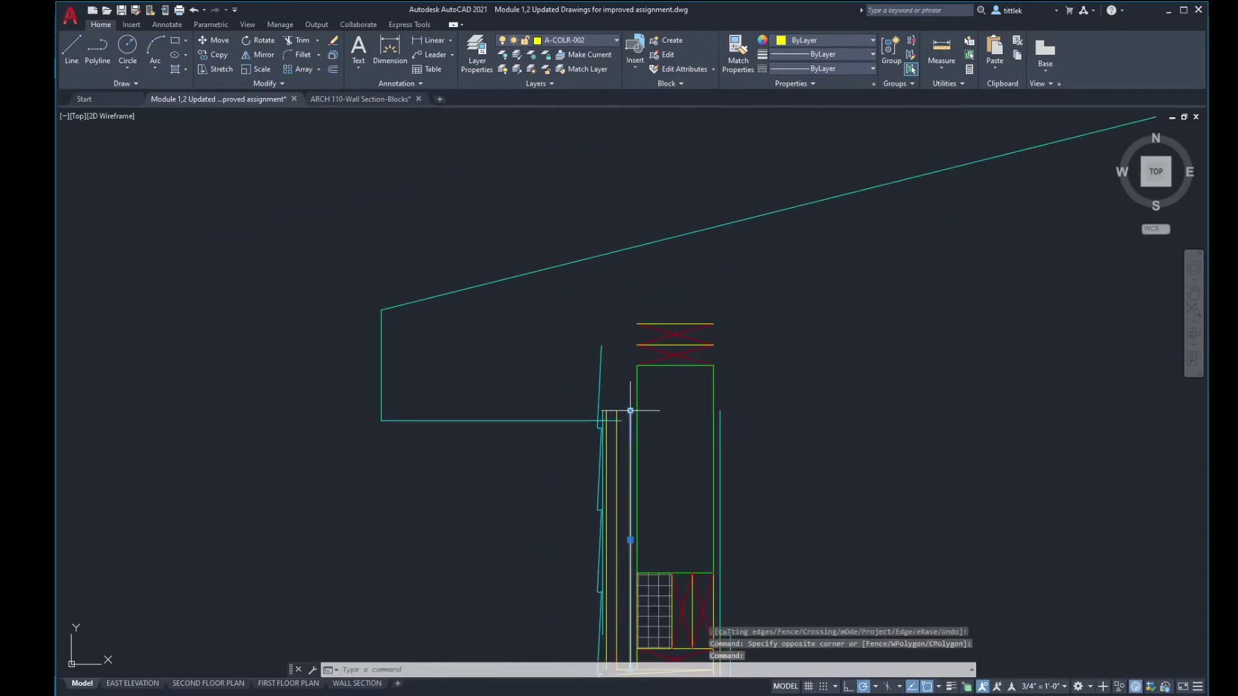
click(630, 411)
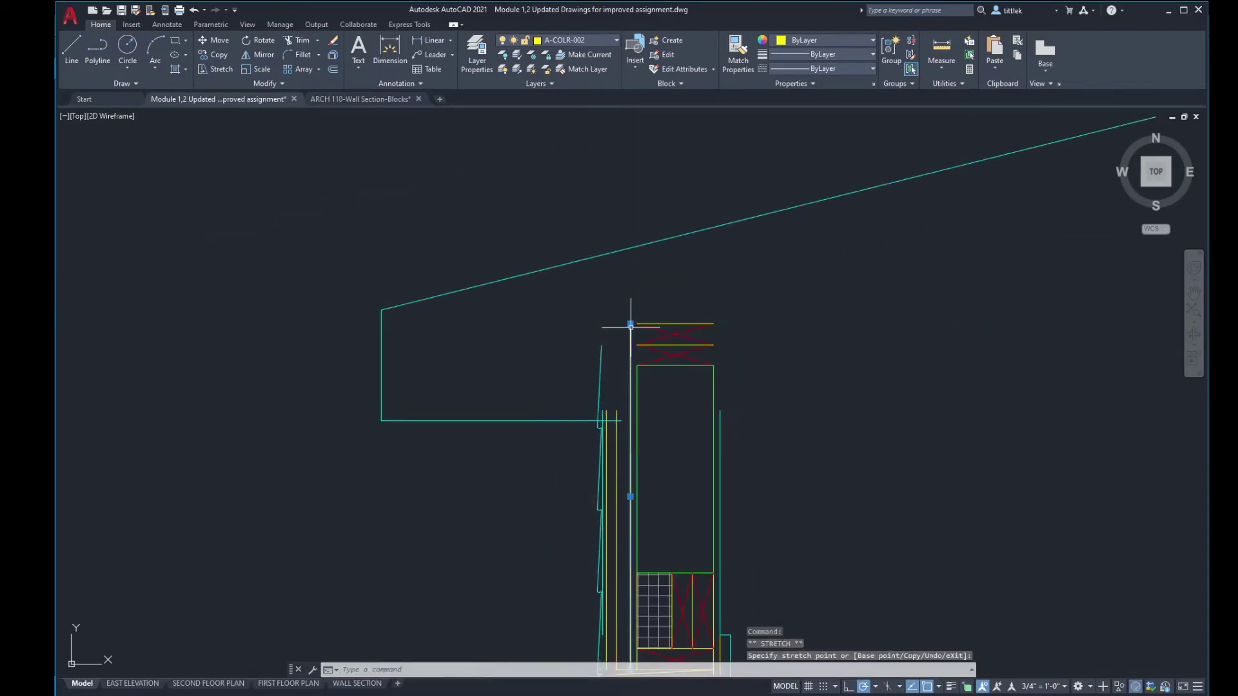
click(630, 326)
scroll(635, 327, up, 4)
Step: Draw green lines across the box bottom and up its right edge to the blocking
text(l)
key(Return)
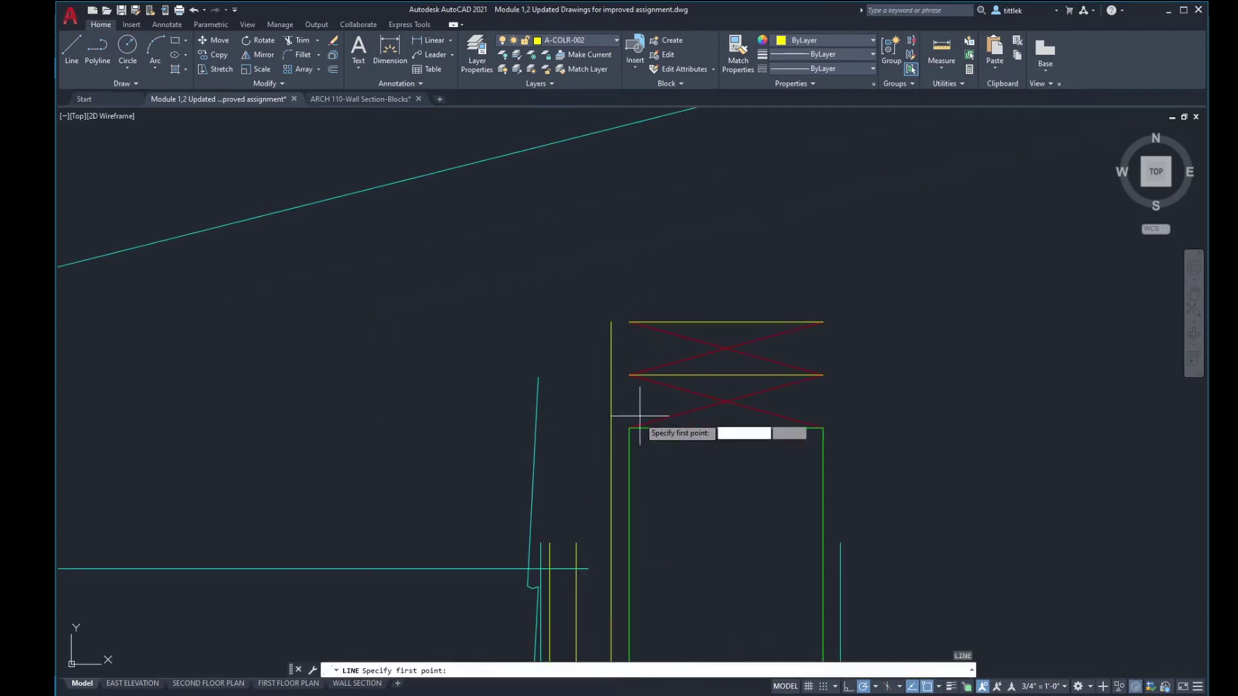
click(630, 428)
click(827, 425)
key(Return)
key(Return)
click(823, 427)
click(824, 323)
key(Return)
scroll(728, 351, down, 4)
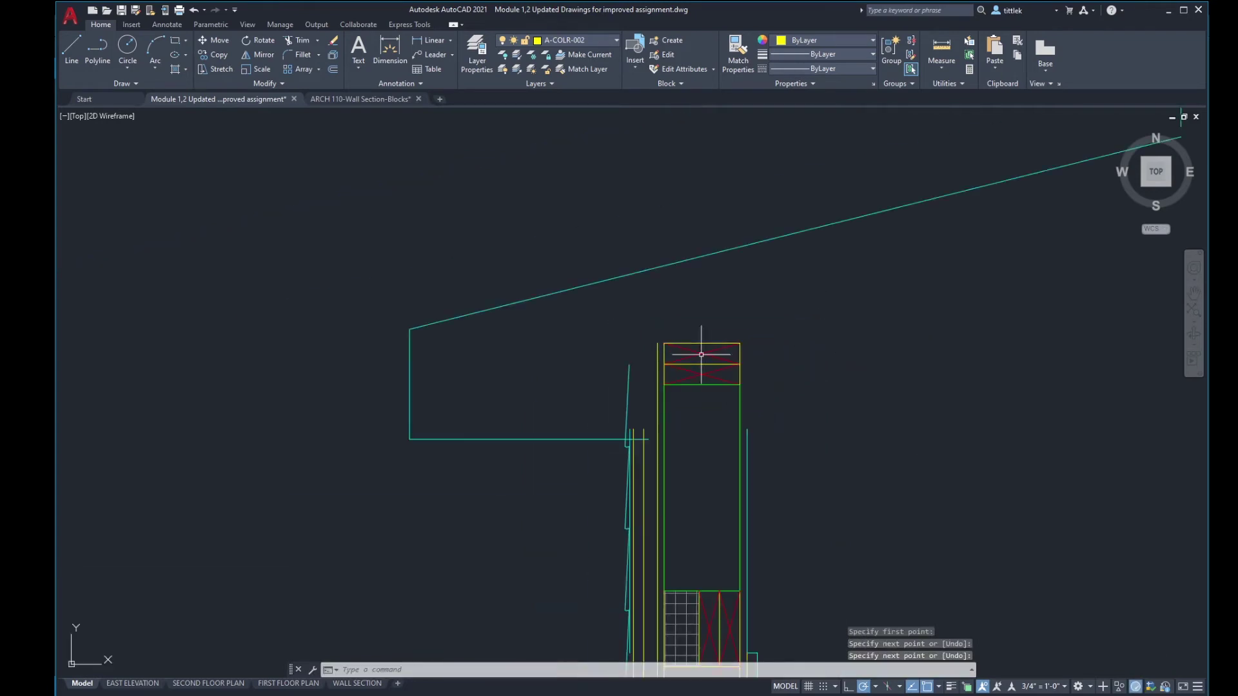
middle_drag(728, 351, 682, 279)
scroll(593, 274, up, 2)
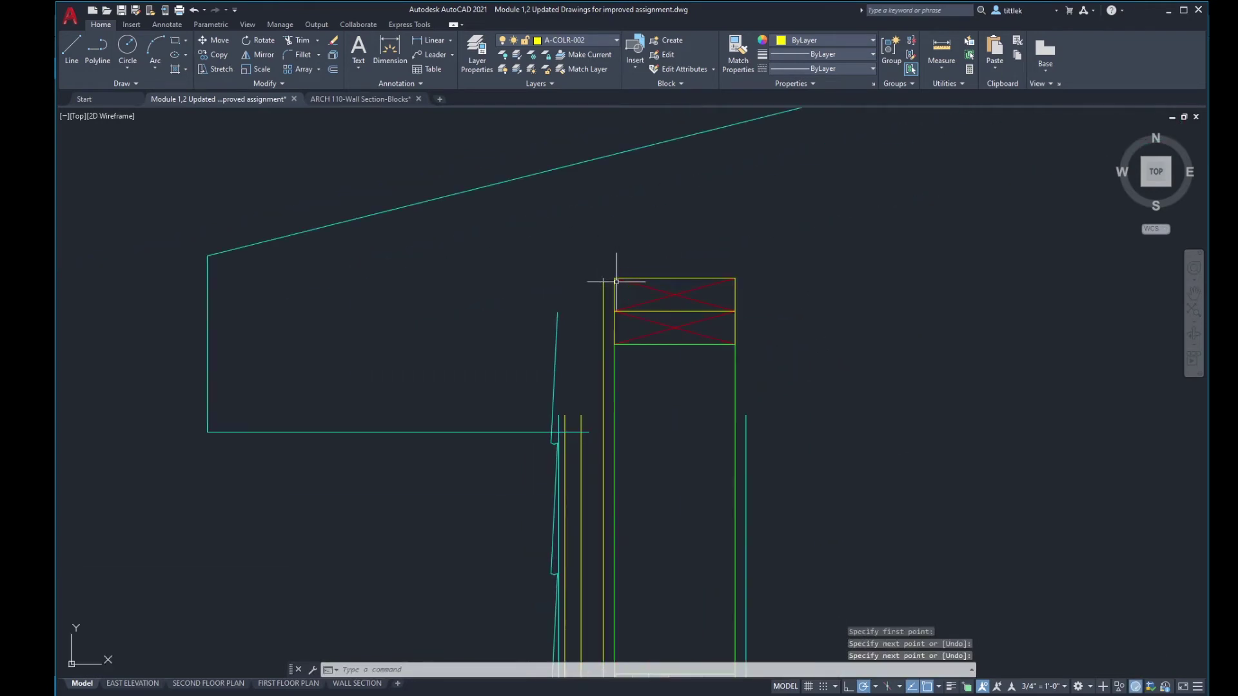
scroll(683, 314, down, 2)
middle_drag(683, 314, 757, 340)
scroll(581, 321, down, 2)
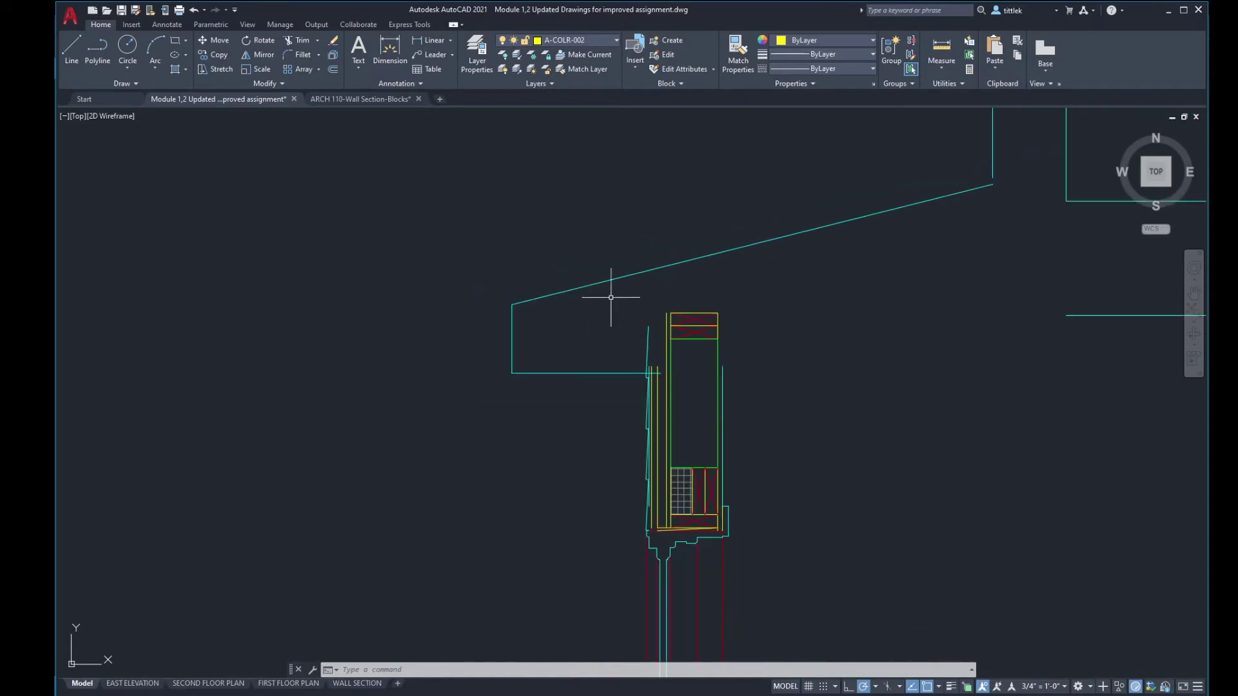
Step: Draw a line from the eave's outer top corner, 3/4" in, down to the soffit's bottom line
scroll(609, 287, up, 2)
scroll(580, 313, up, 2)
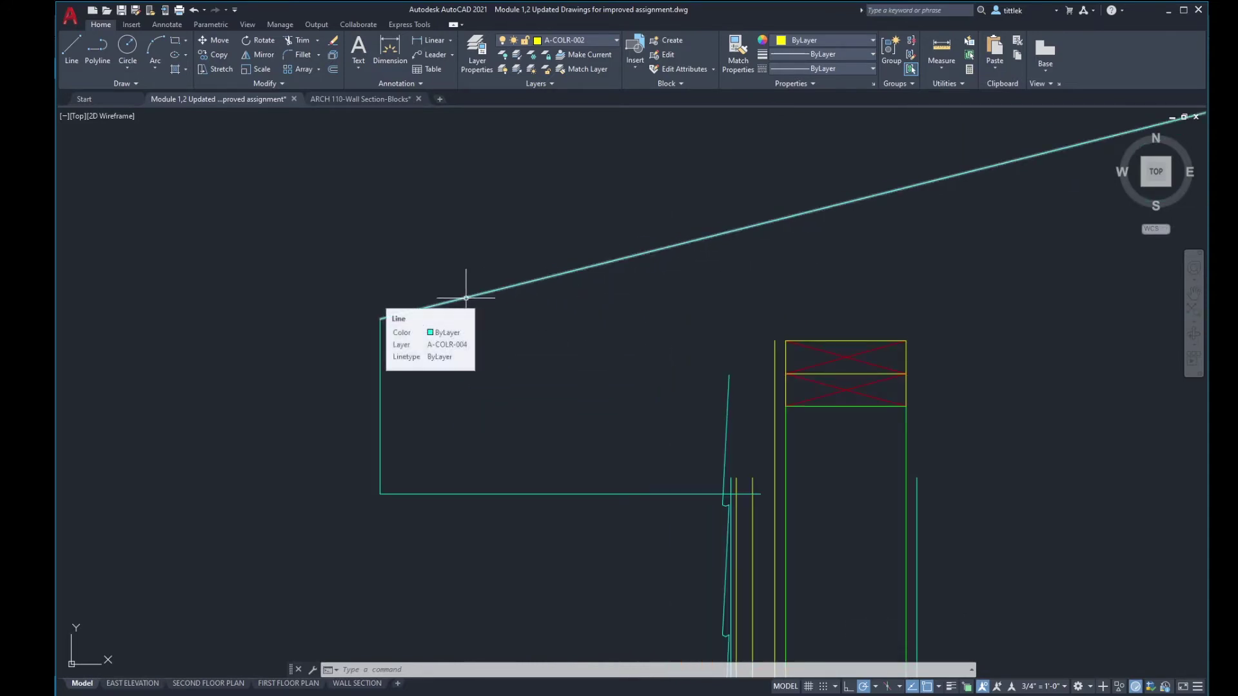
scroll(371, 319, up, 2)
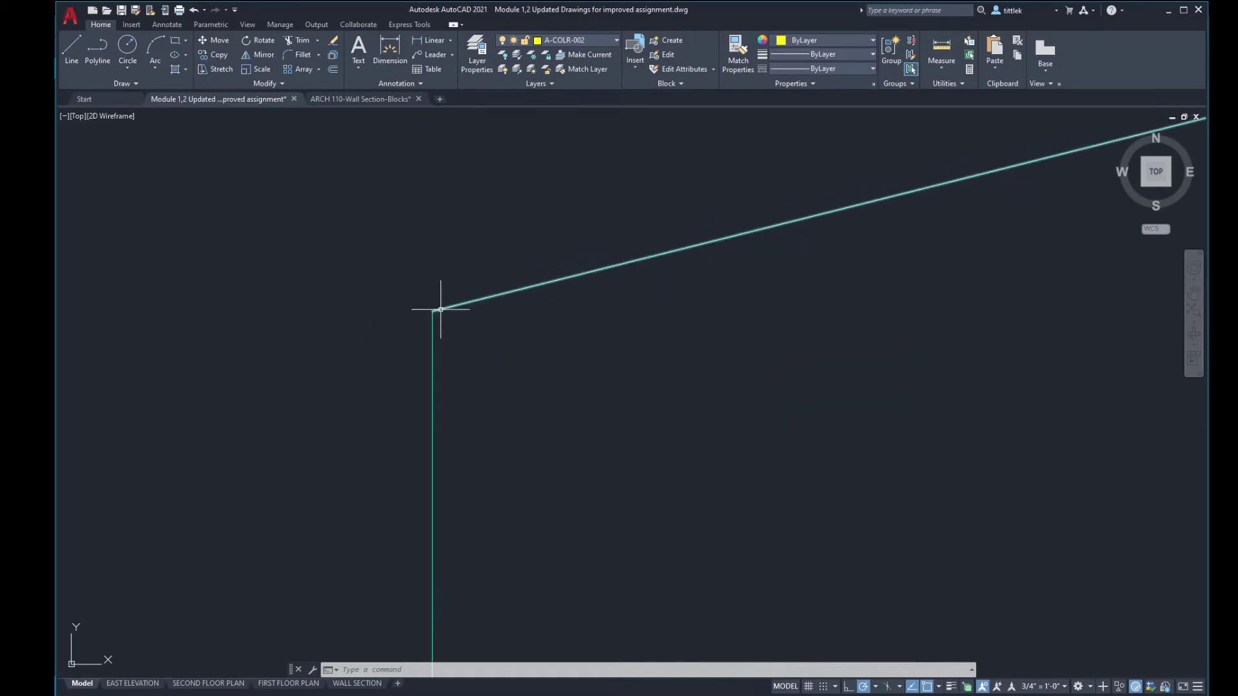
scroll(524, 332, down, 3)
scroll(585, 269, up, 2)
key(l)
key(Return)
click(584, 239)
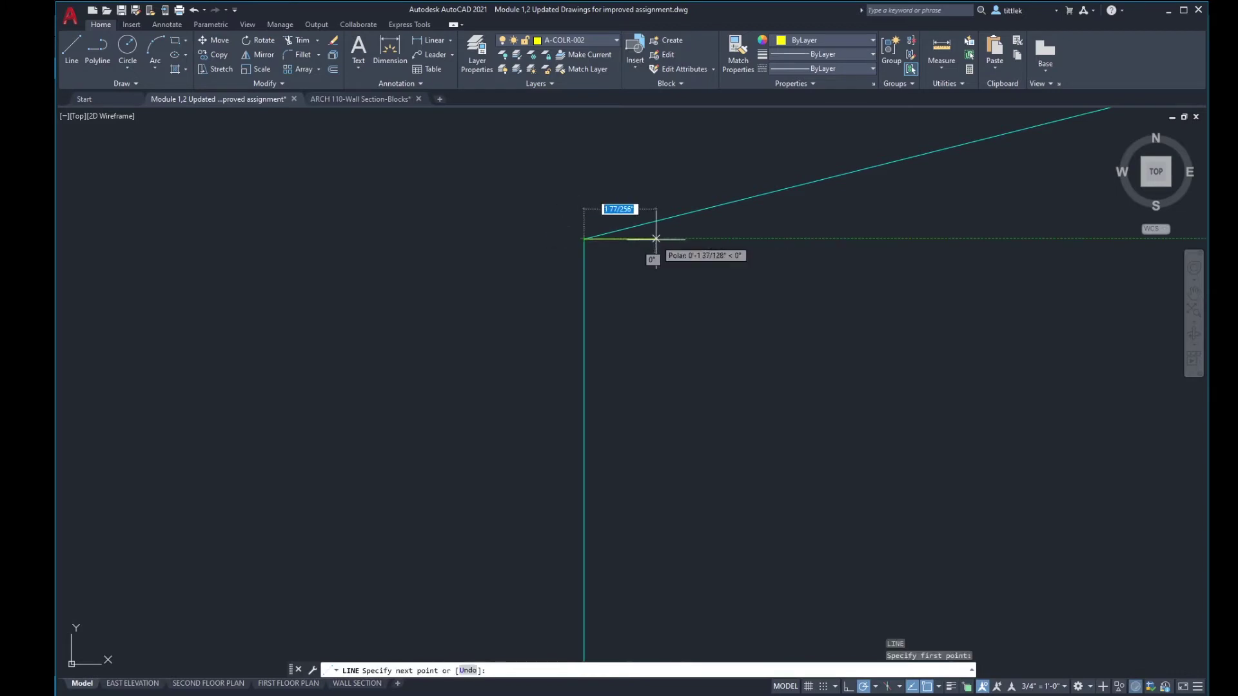
text(3/4)
key(Return)
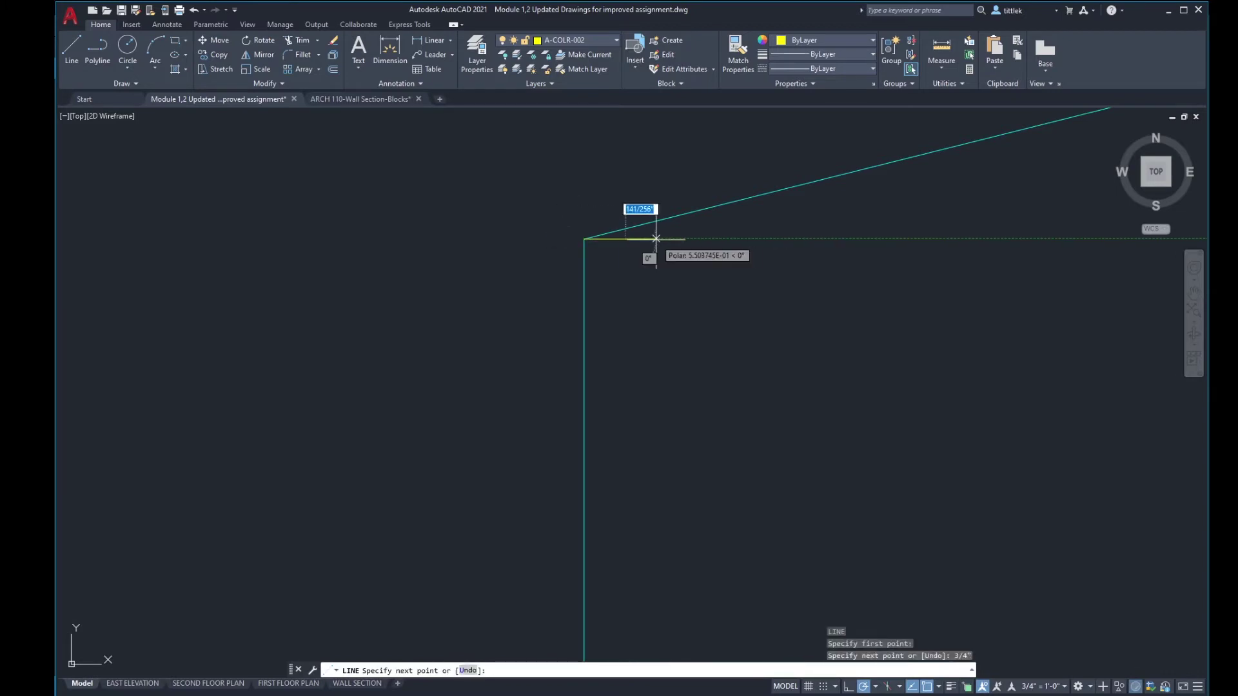
scroll(600, 361, down, 3)
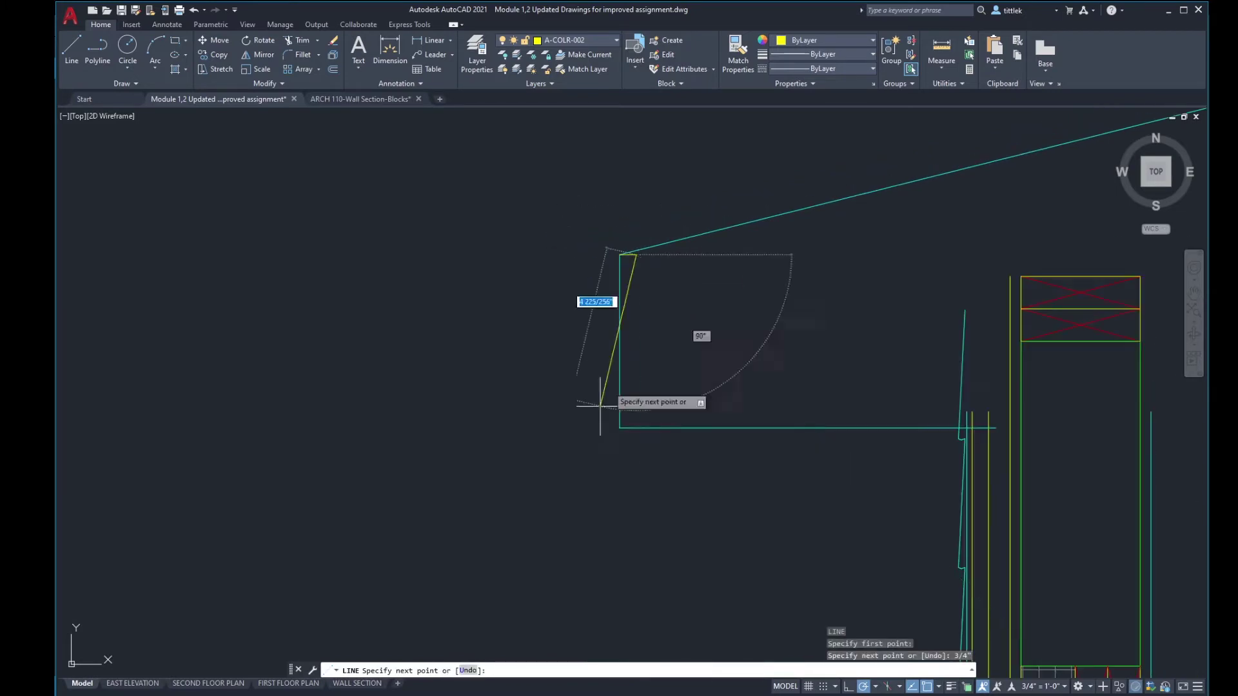
click(630, 443)
key(Return)
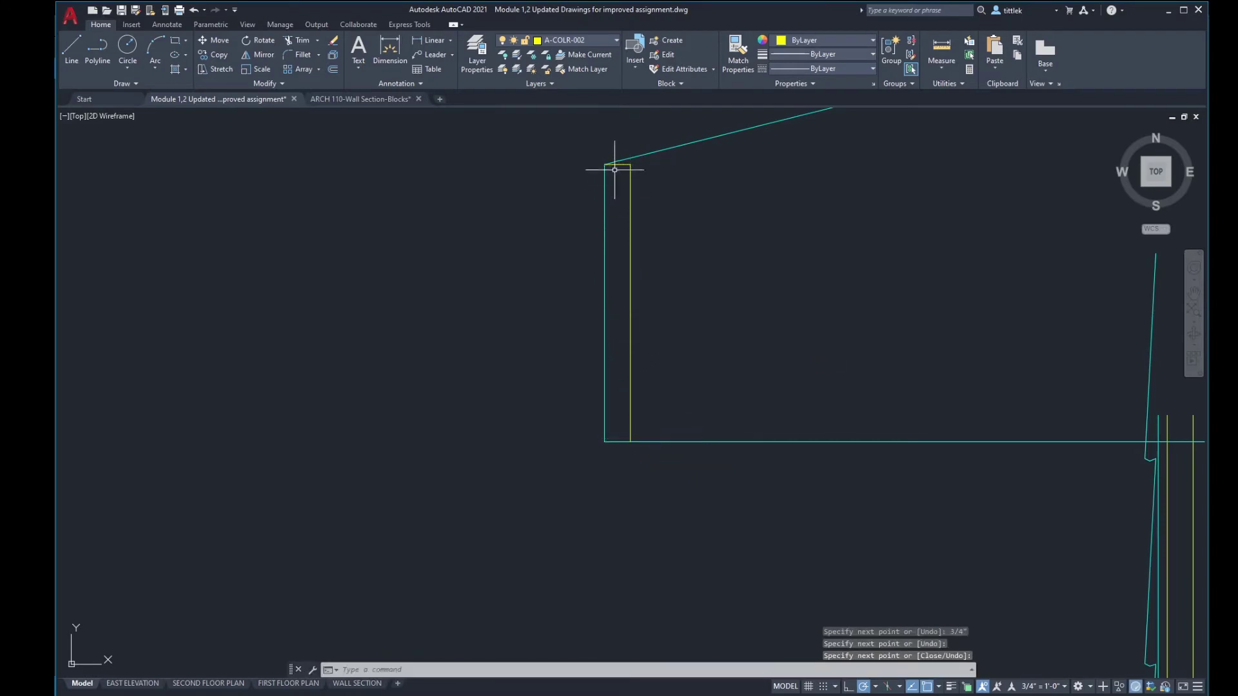
middle_drag(663, 307, 524, 347)
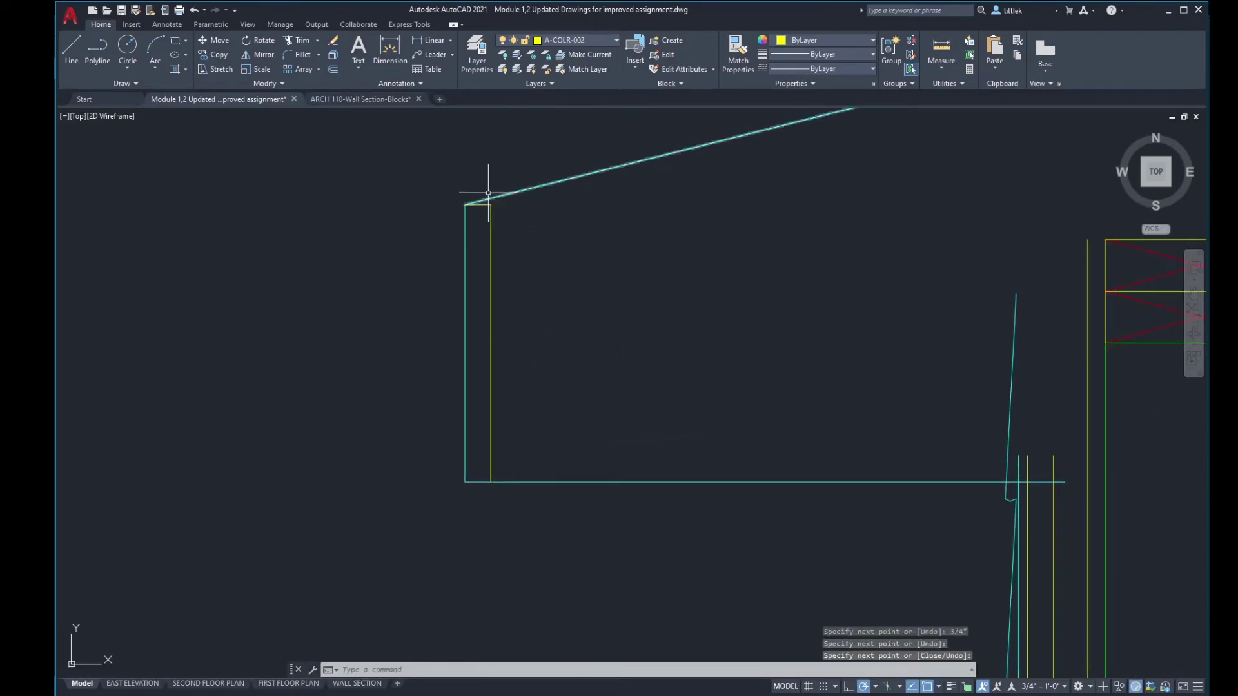
middle_drag(620, 274, 644, 317)
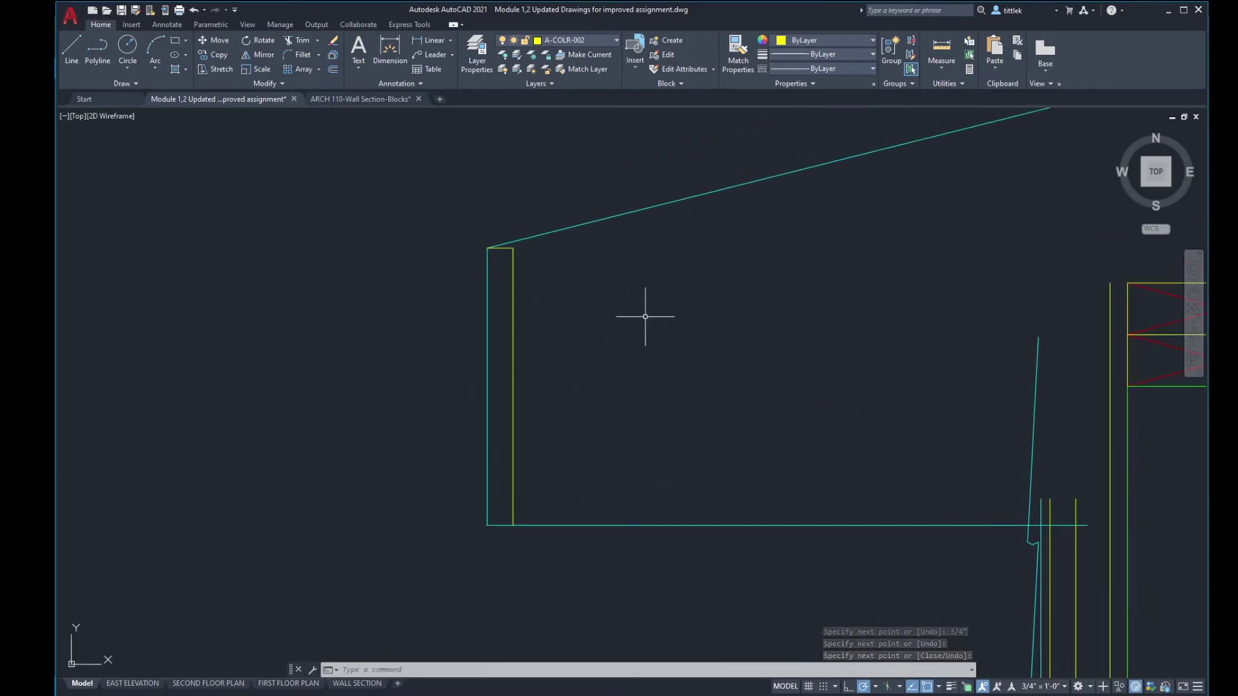
Step: Offset the sloped roof line 1/4" below itself
text(o)
key(Return)
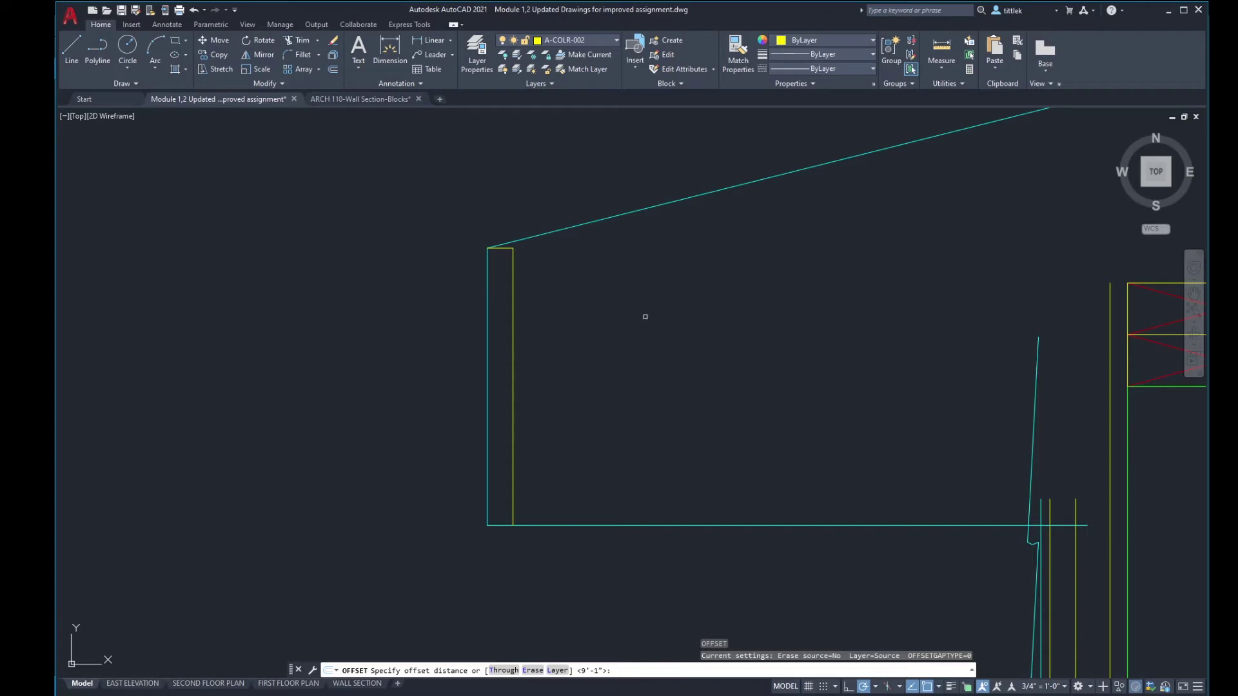
key(Return)
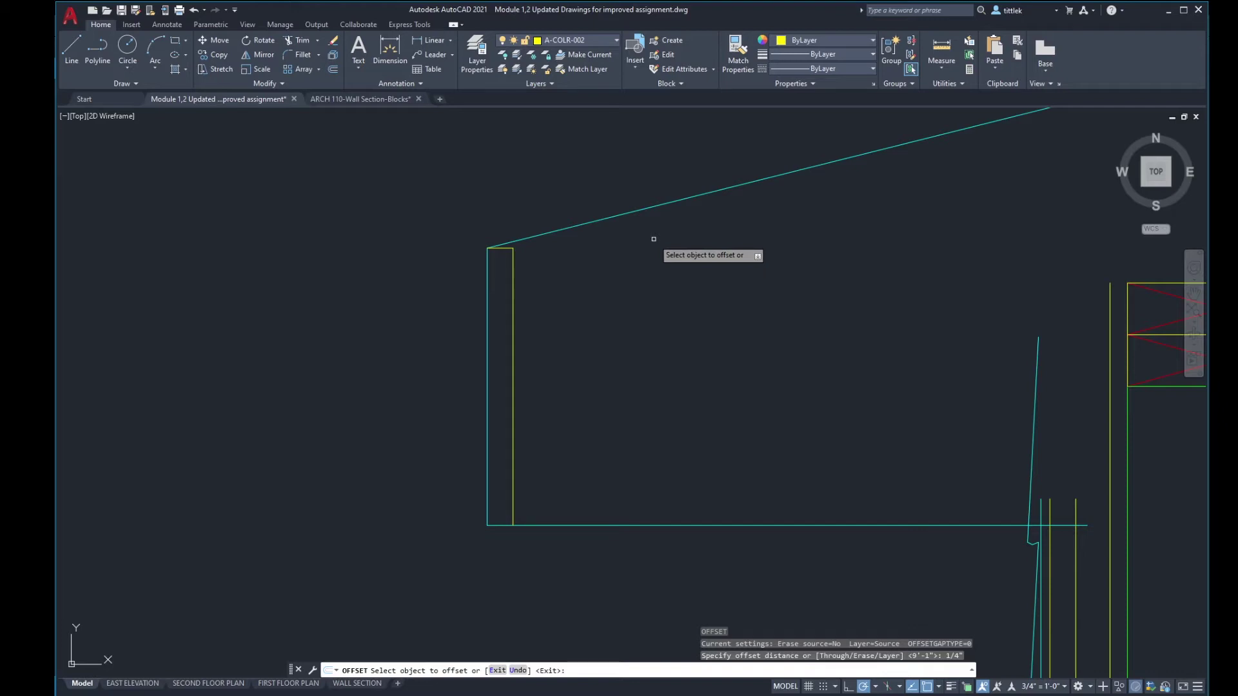
click(618, 214)
click(619, 250)
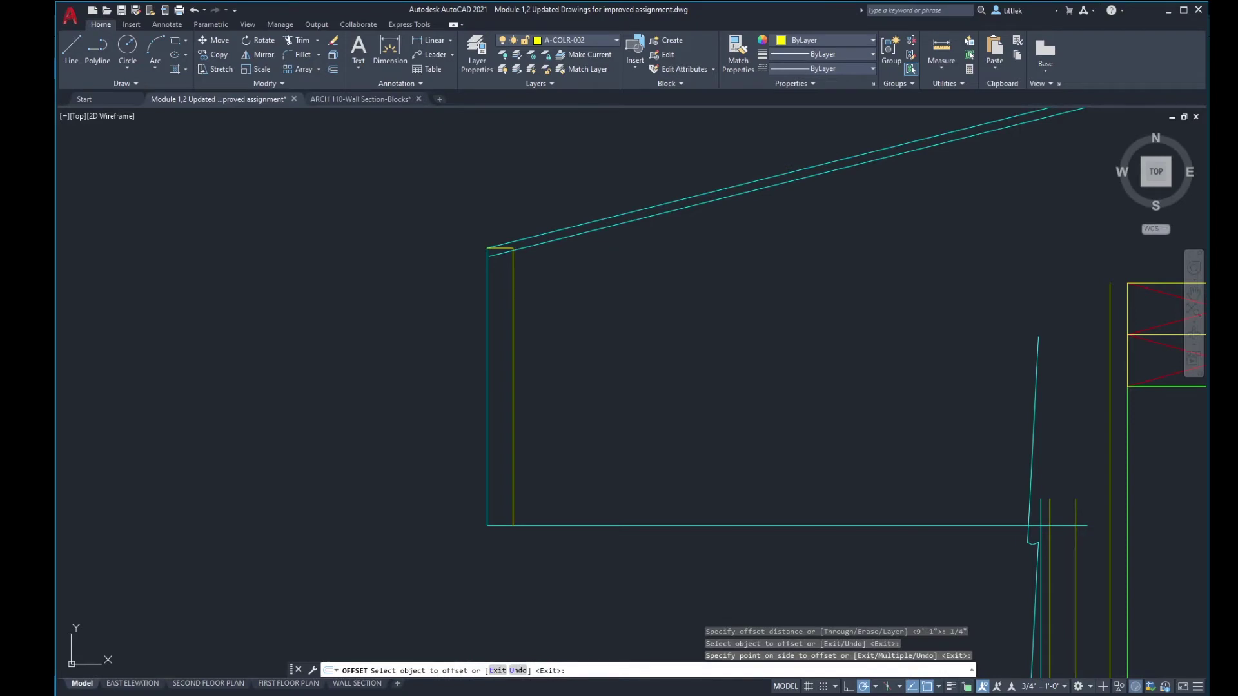
scroll(618, 251, down, 2)
key(Return)
Step: Reframe the view on the eave corner and check the lower roof line
scroll(868, 245, down, 3)
middle_drag(939, 238, 583, 329)
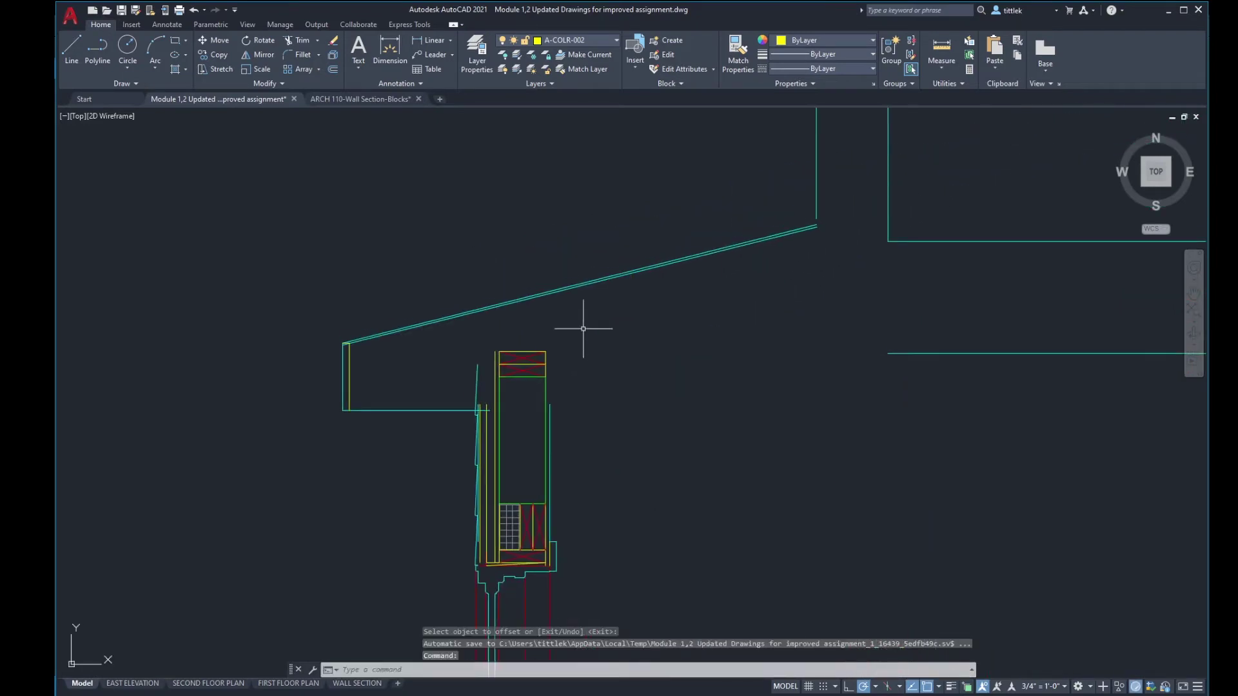
scroll(328, 348, up, 2)
scroll(420, 309, up, 2)
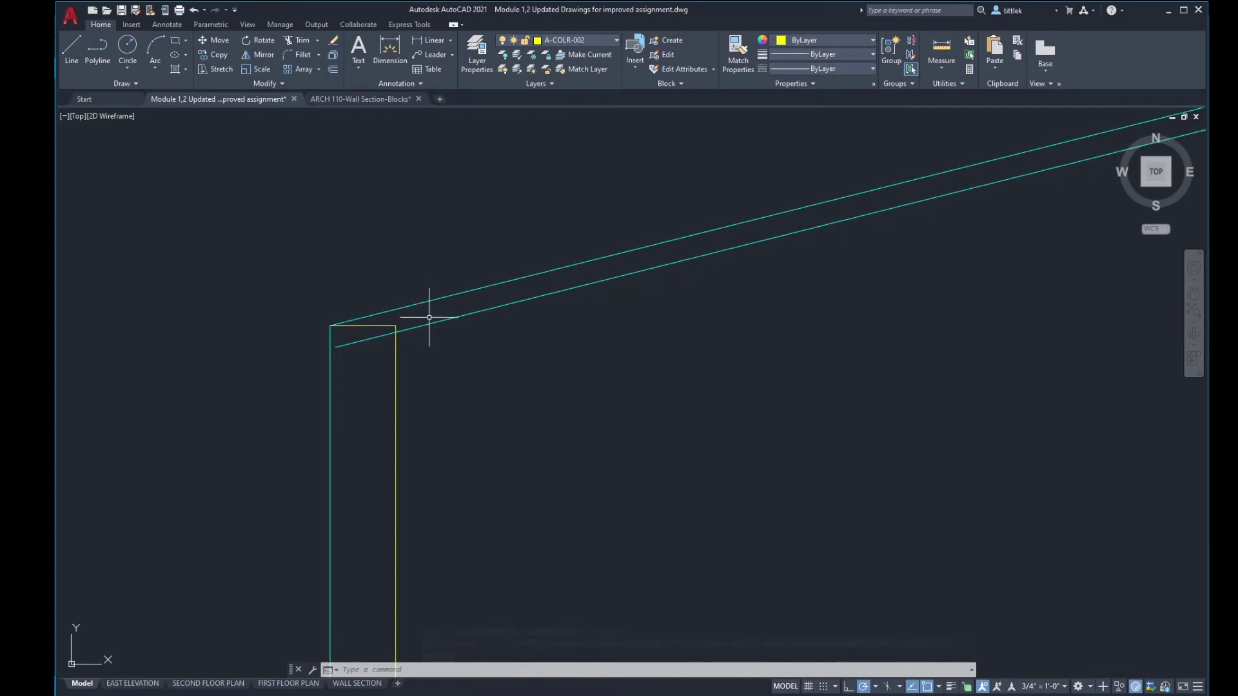
scroll(428, 316, down, 5)
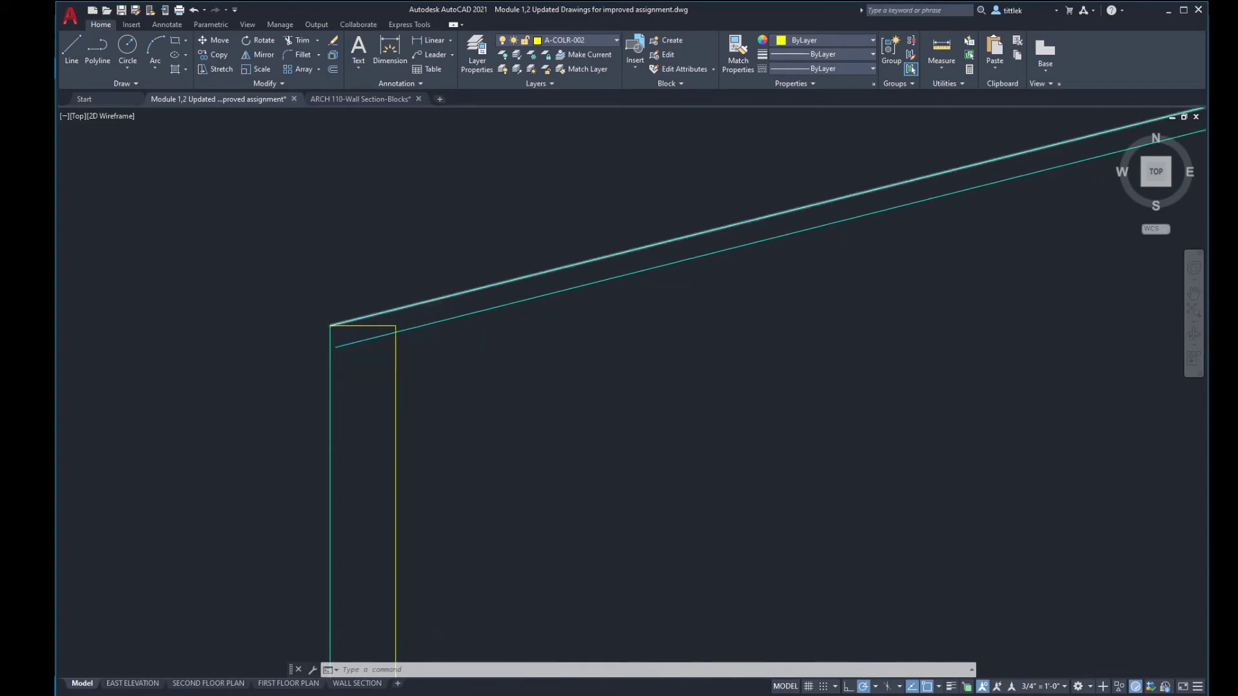
scroll(433, 305, down, 2)
middle_drag(450, 302, 471, 323)
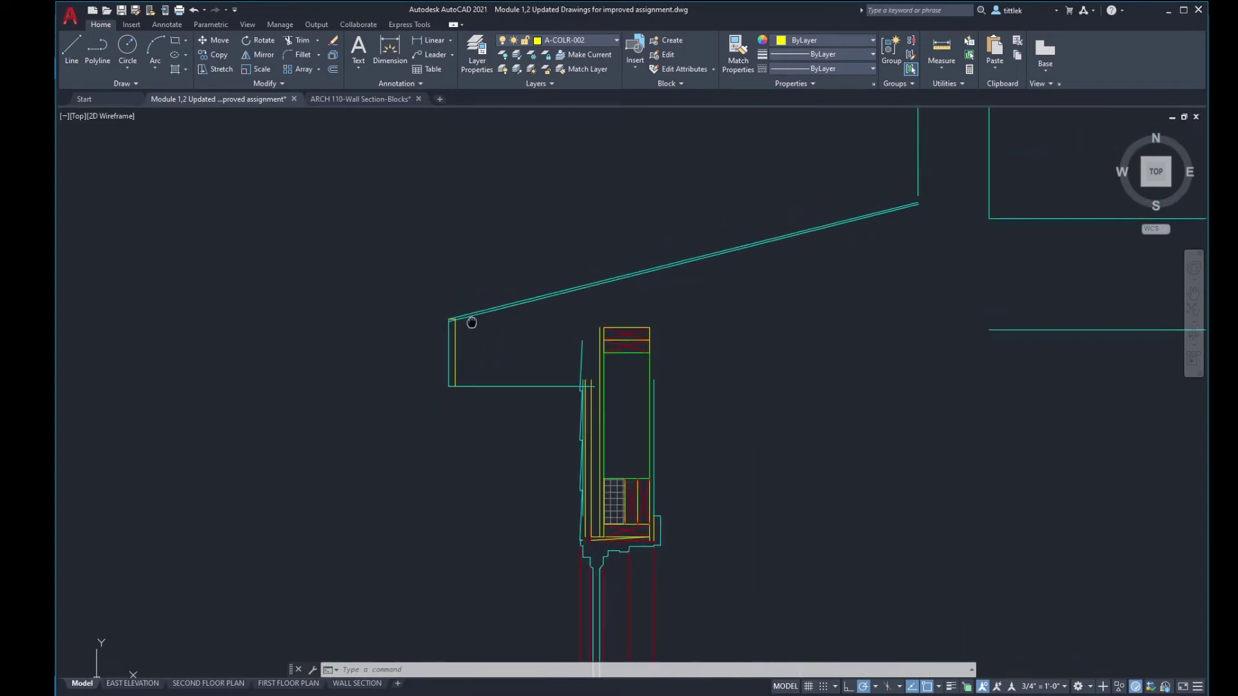
scroll(447, 336, up, 4)
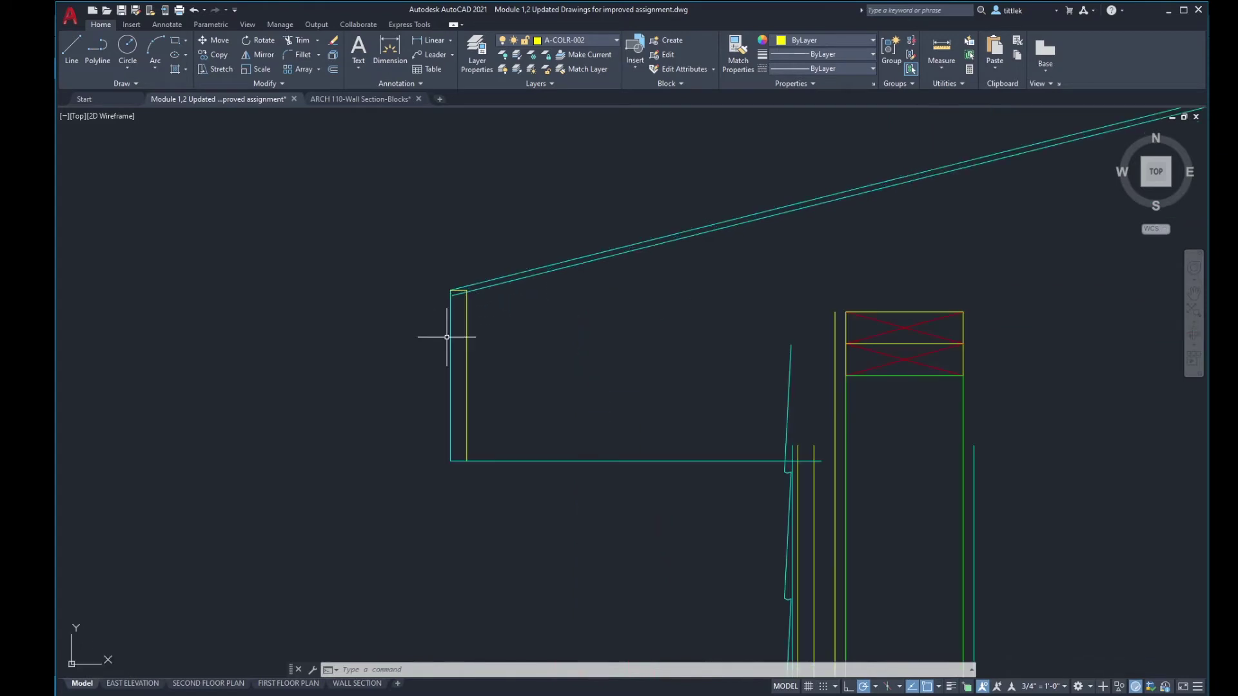
scroll(763, 249, down, 4)
middle_drag(763, 249, 634, 304)
scroll(752, 303, up, 2)
scroll(386, 378, up, 4)
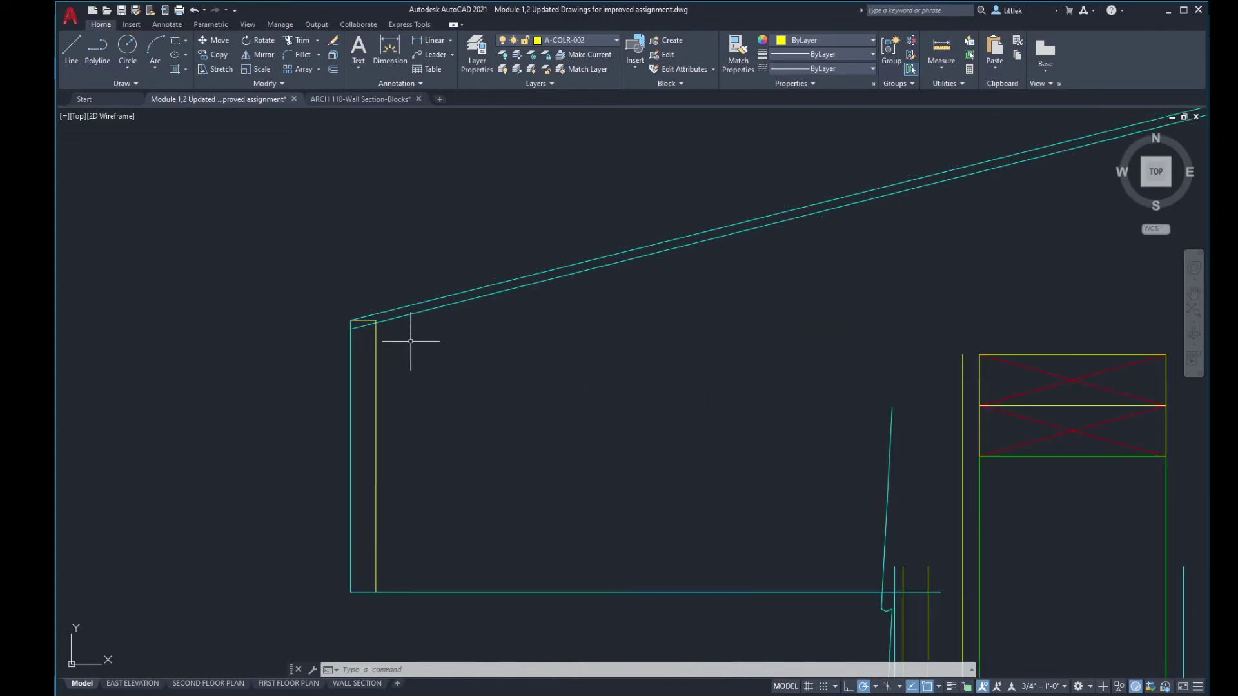
click(415, 316)
key(Escape)
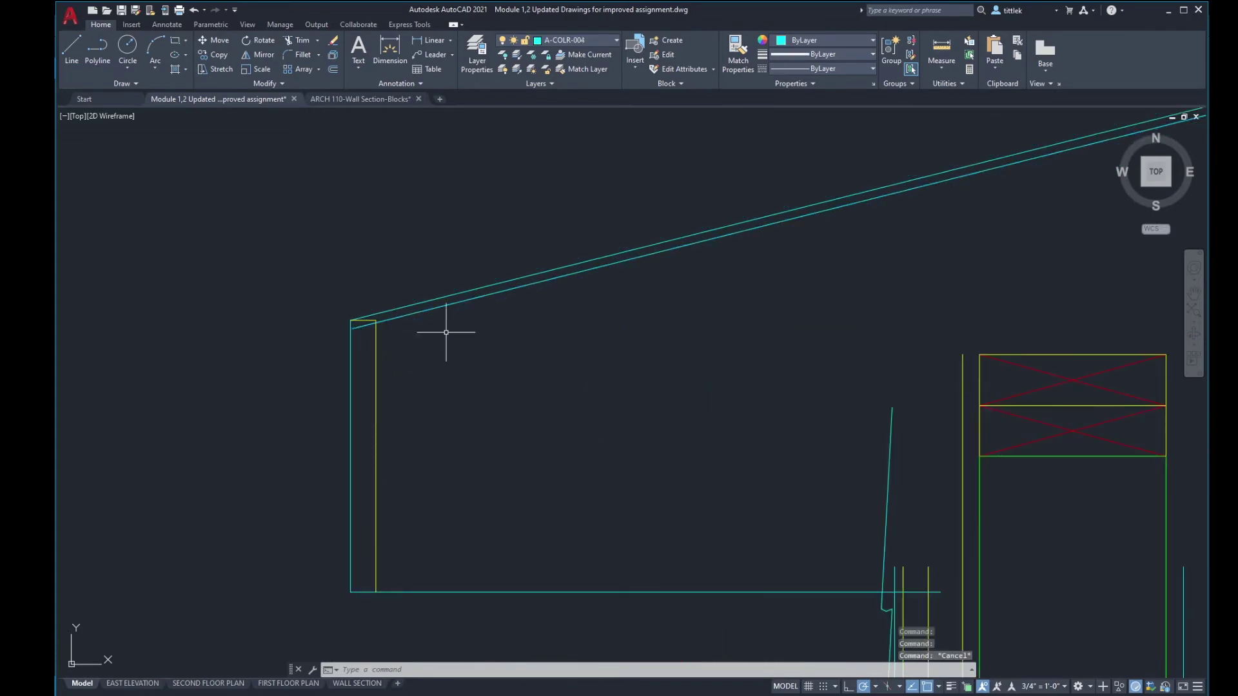
Step: Offset the lower roof line 5/8" toward the inside
text(o)
key(Return)
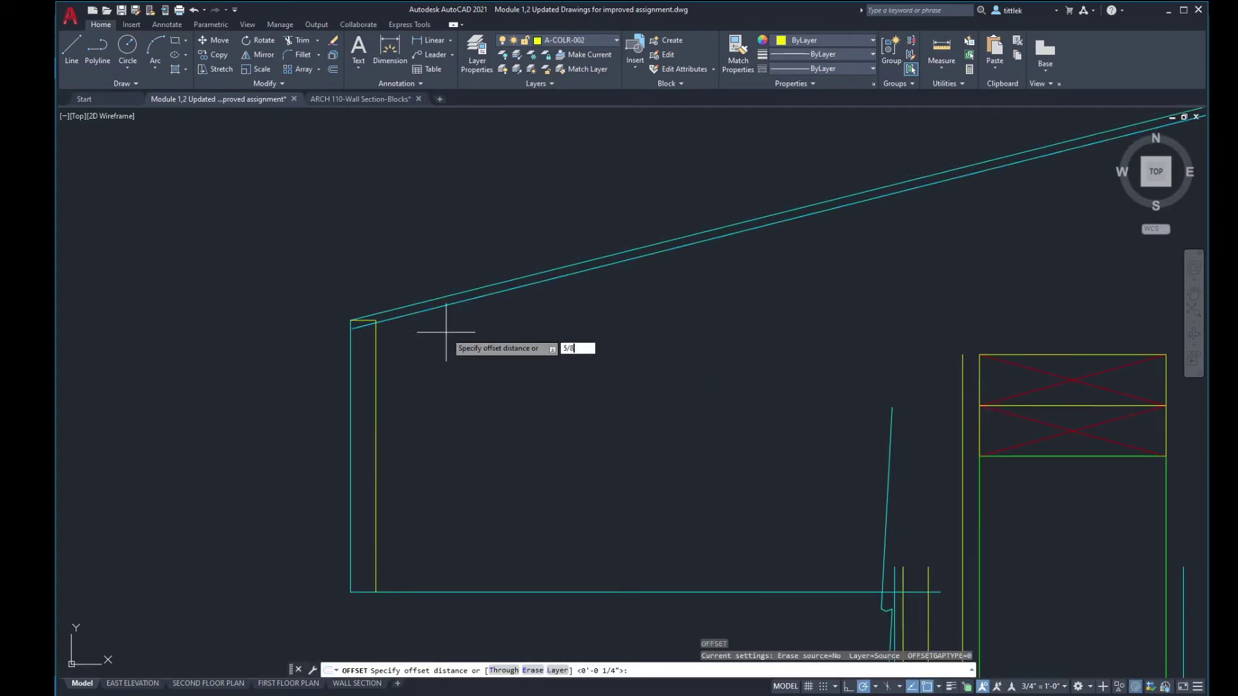
text(5/8)
key(Return)
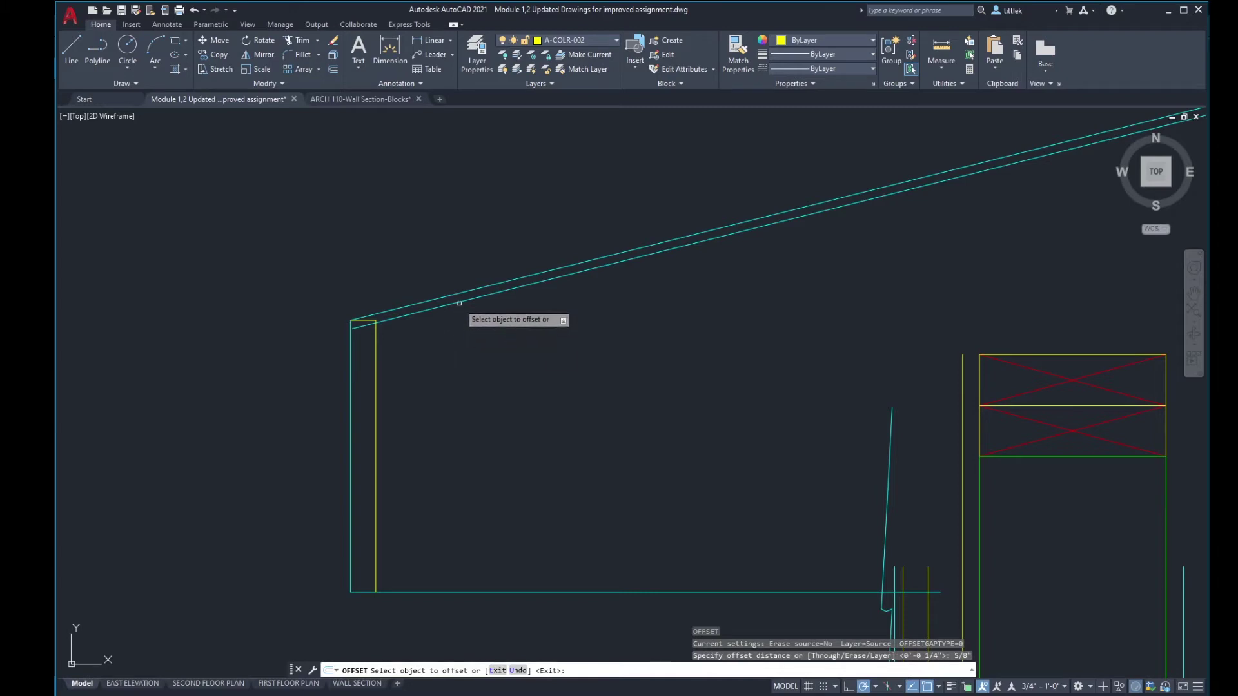
click(459, 303)
click(461, 329)
scroll(461, 329, down, 2)
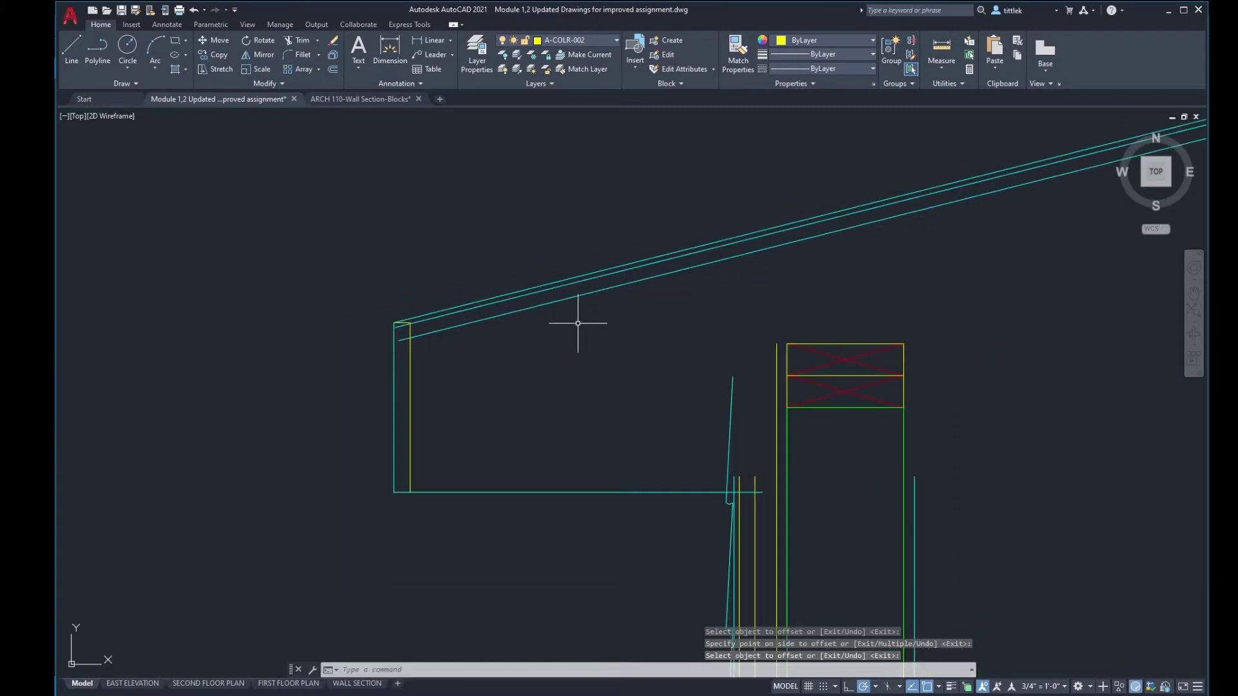
Step: Offset the lower roof line again, 5.5" below it
key(Return)
key(Return)
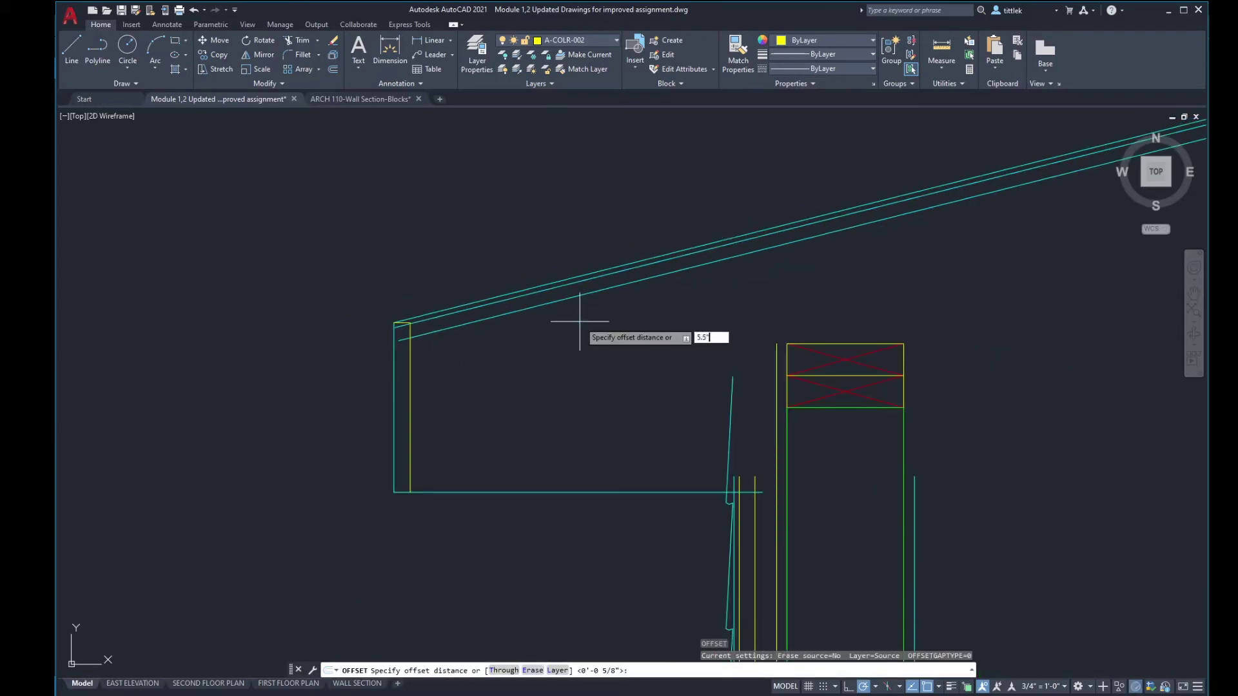
text(5.5")
key(Return)
click(635, 281)
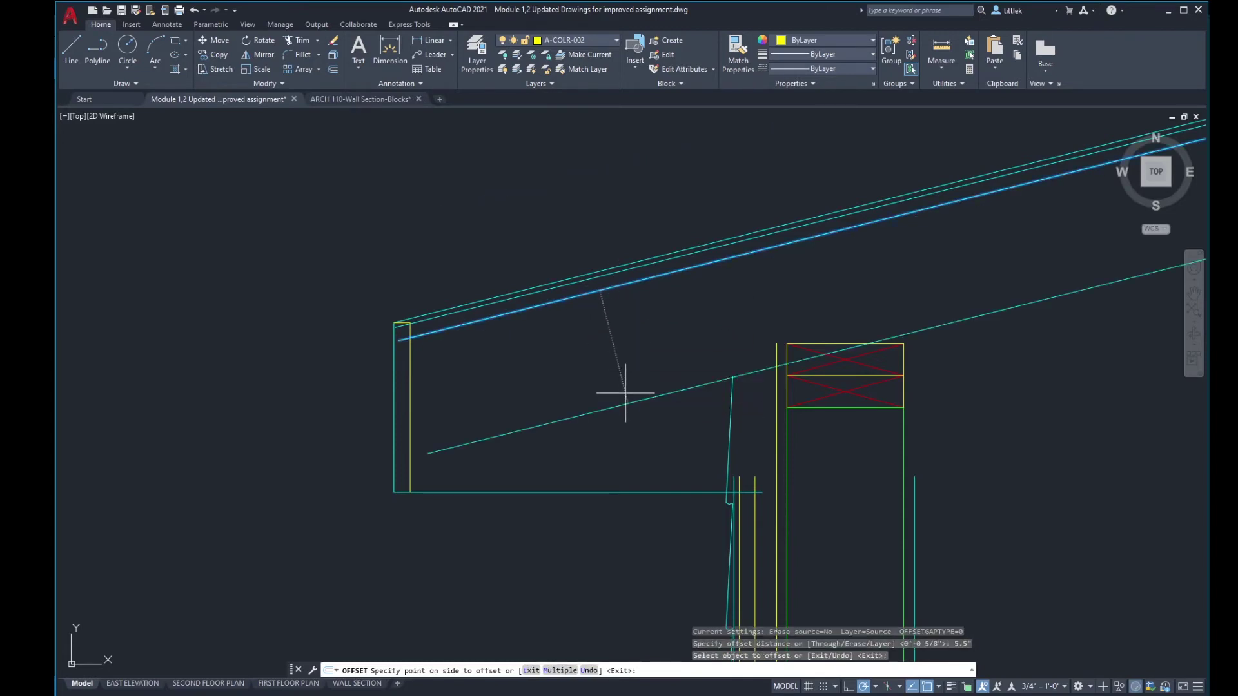
click(625, 393)
key(Return)
scroll(629, 312, down, 2)
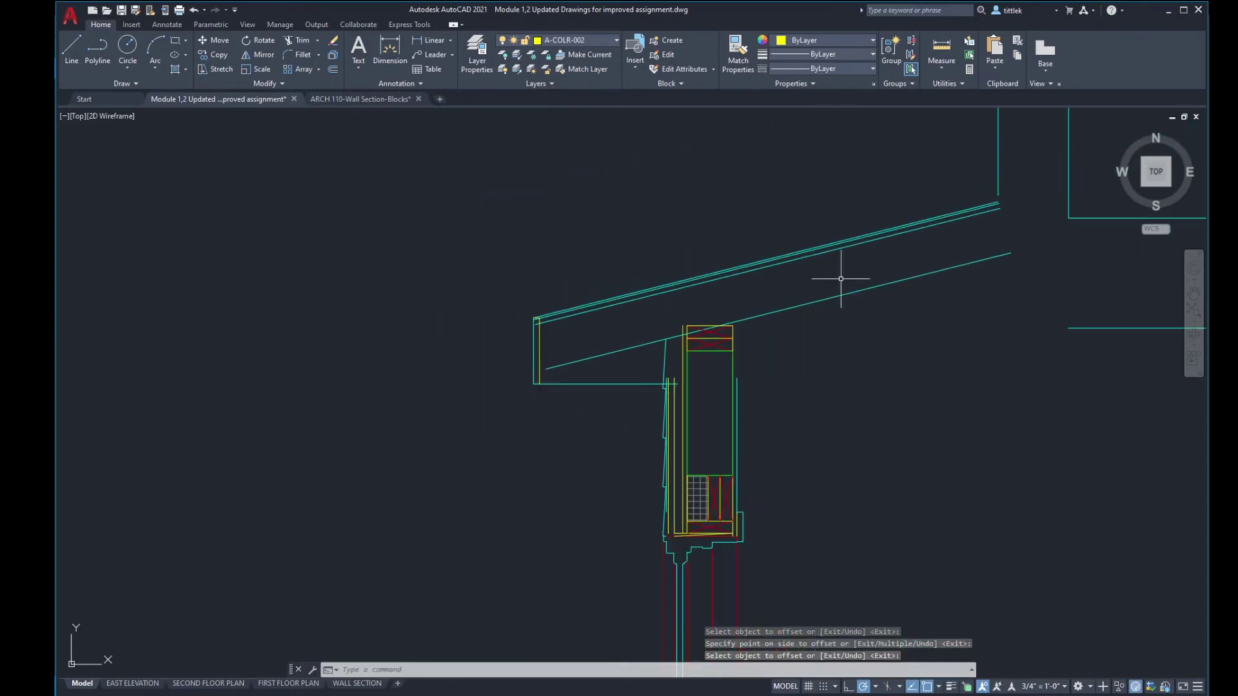
scroll(507, 362, up, 4)
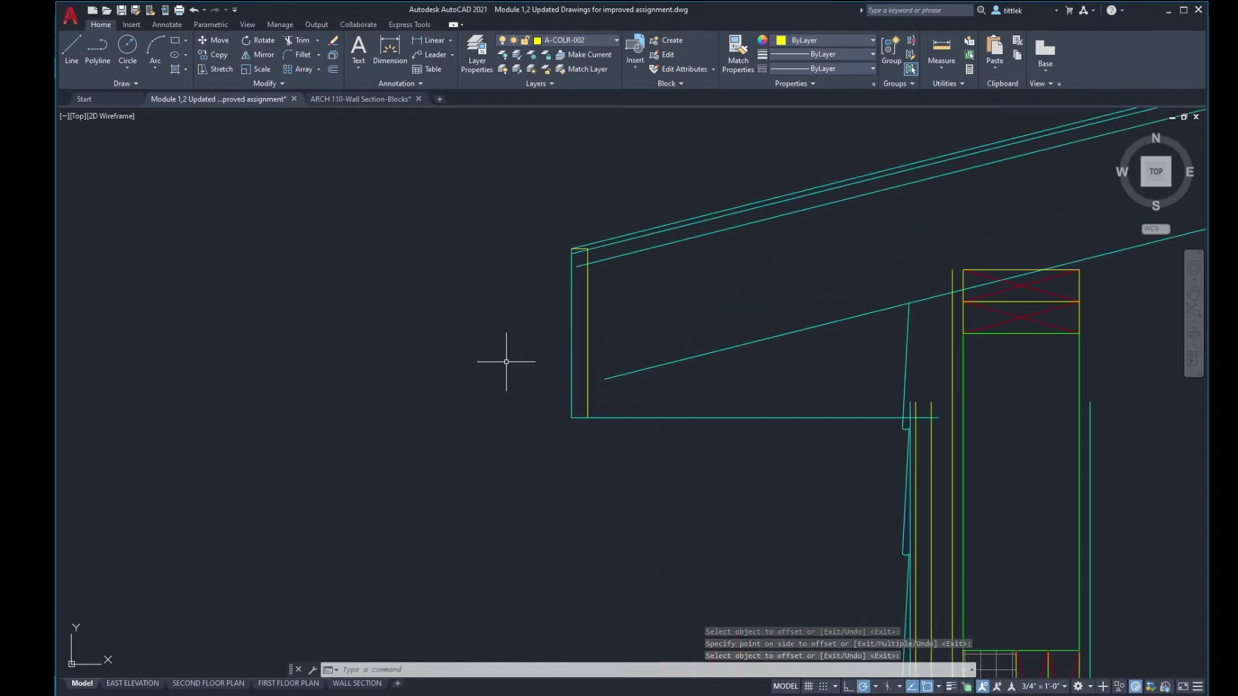
Step: Offset the yellow fascia line 1.5" to form the member beside it
text(o)
key(Return)
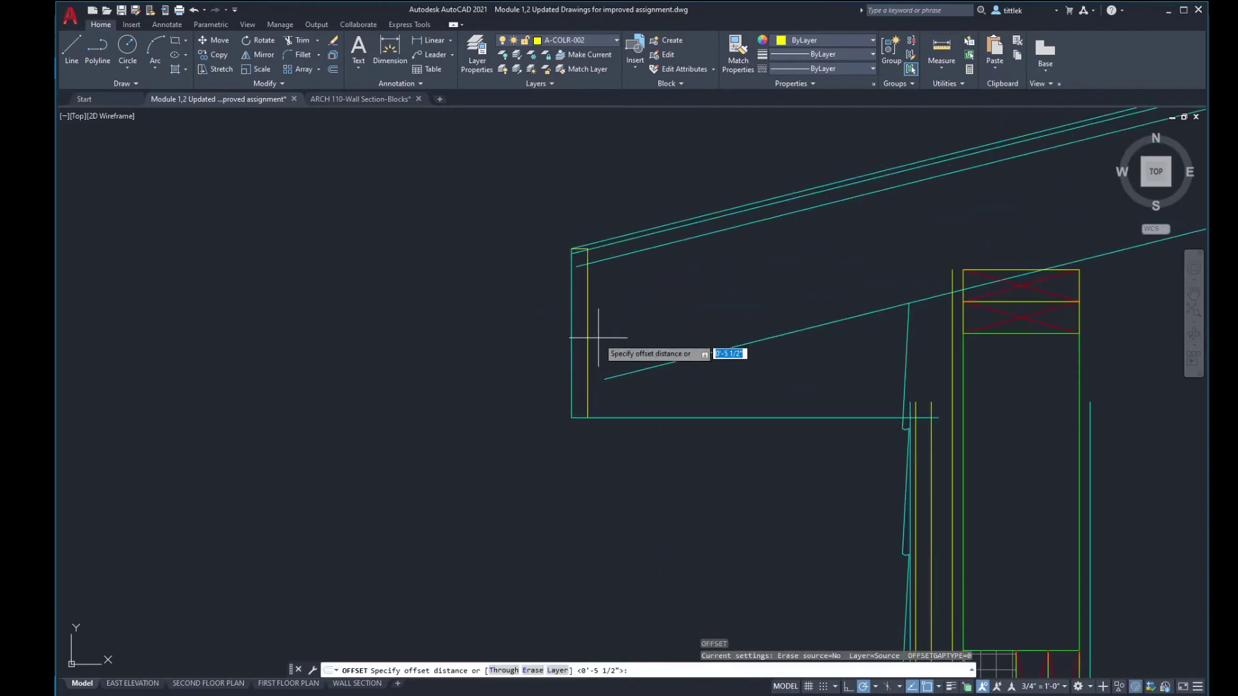
text(1.5)
key(Return)
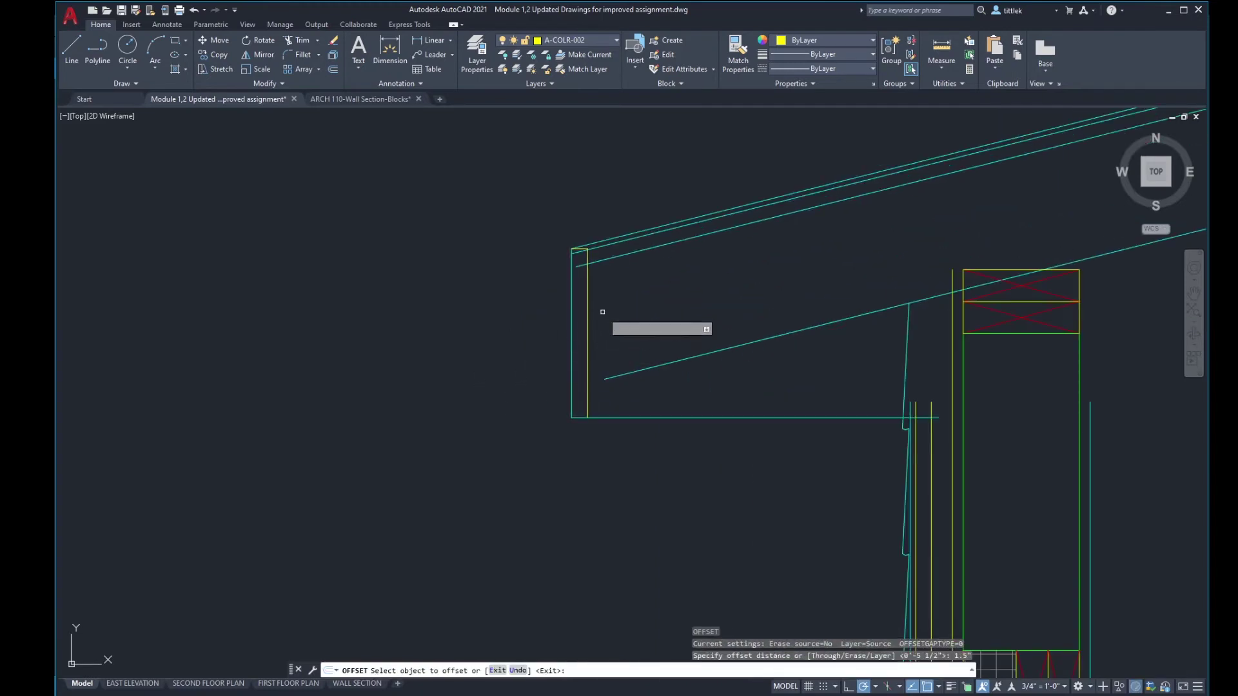
click(588, 326)
click(621, 288)
scroll(588, 264, up, 8)
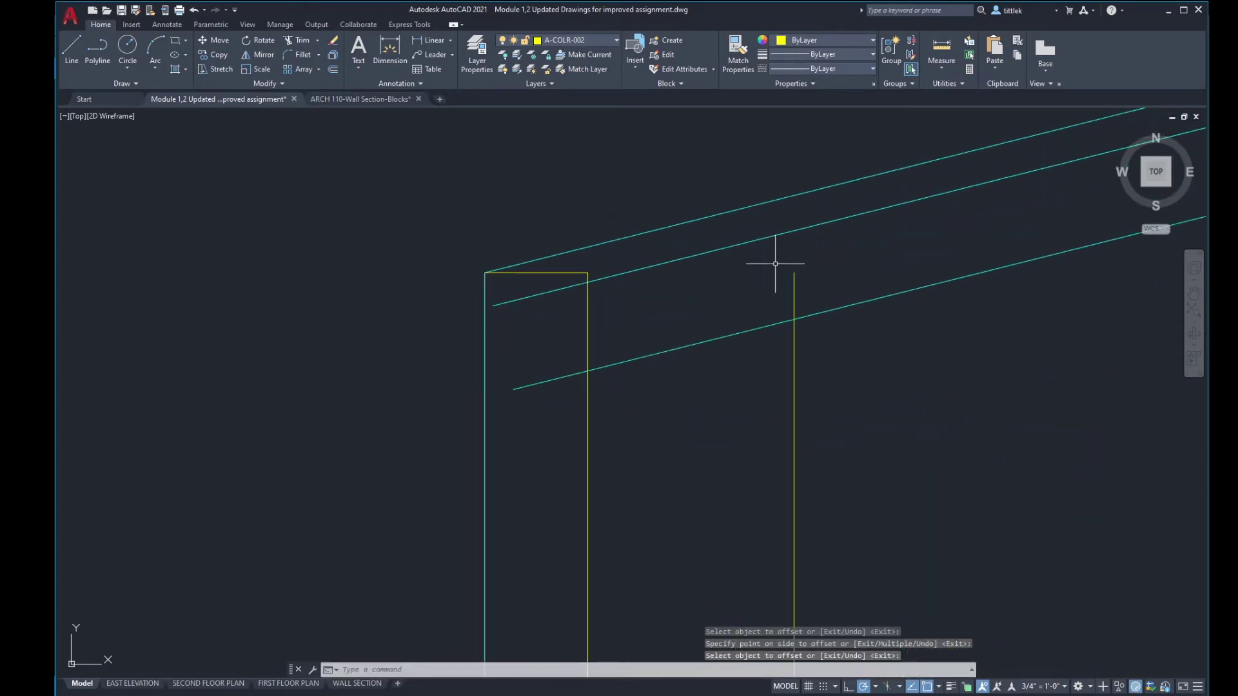
Step: Cap the member with a line from the yellow box's top corner to the right yellow line
key(Return)
key(Return)
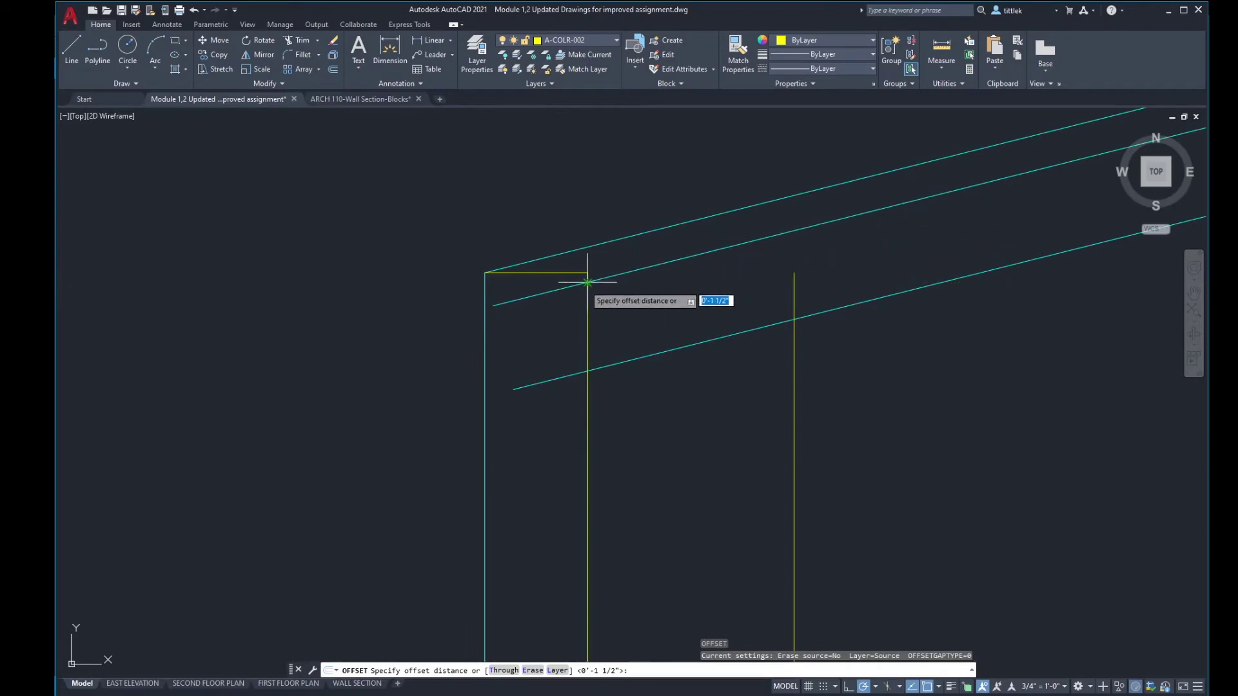
click(486, 273)
click(794, 275)
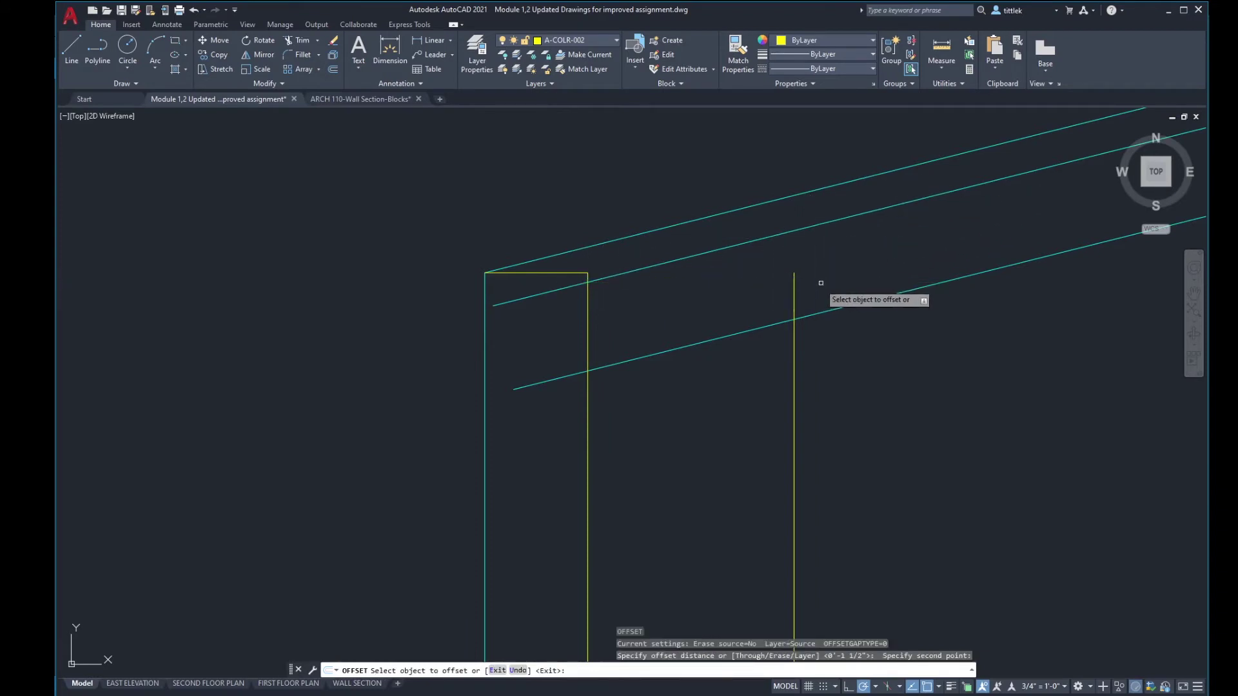
key(Escape)
text(l)
key(Return)
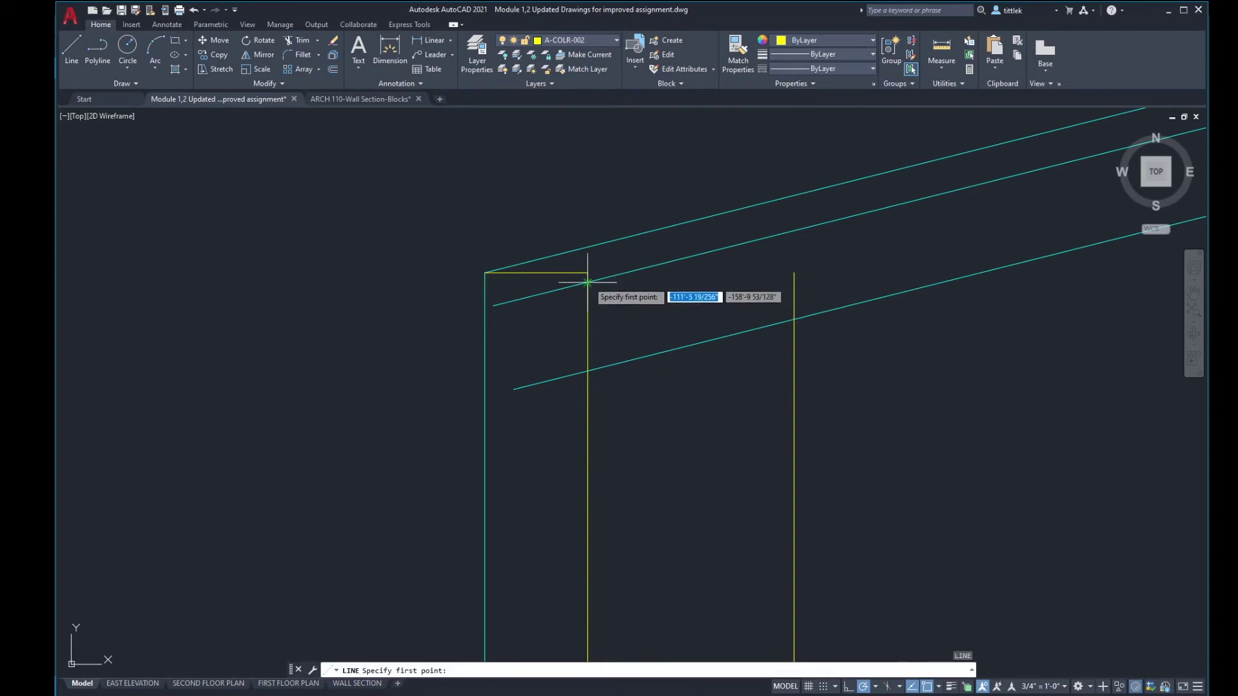
click(588, 282)
click(793, 282)
key(Return)
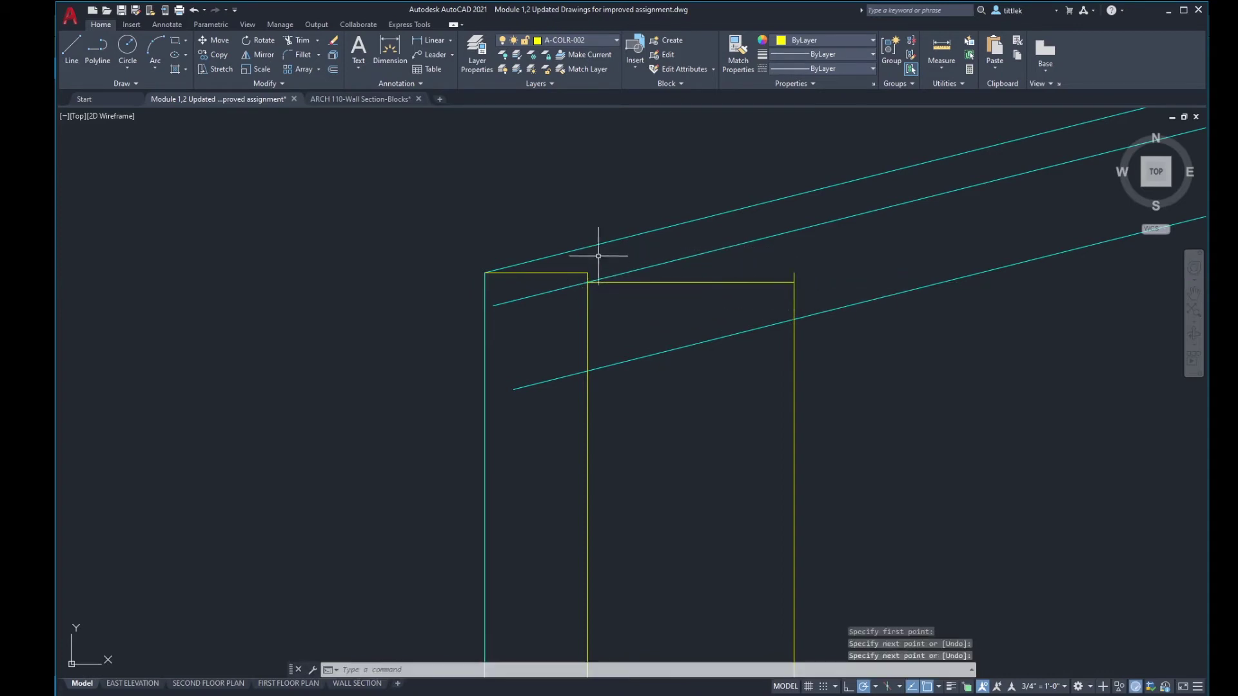
Step: Trim the cyan segment extending past the left yellow line
text(tr)
key(Return)
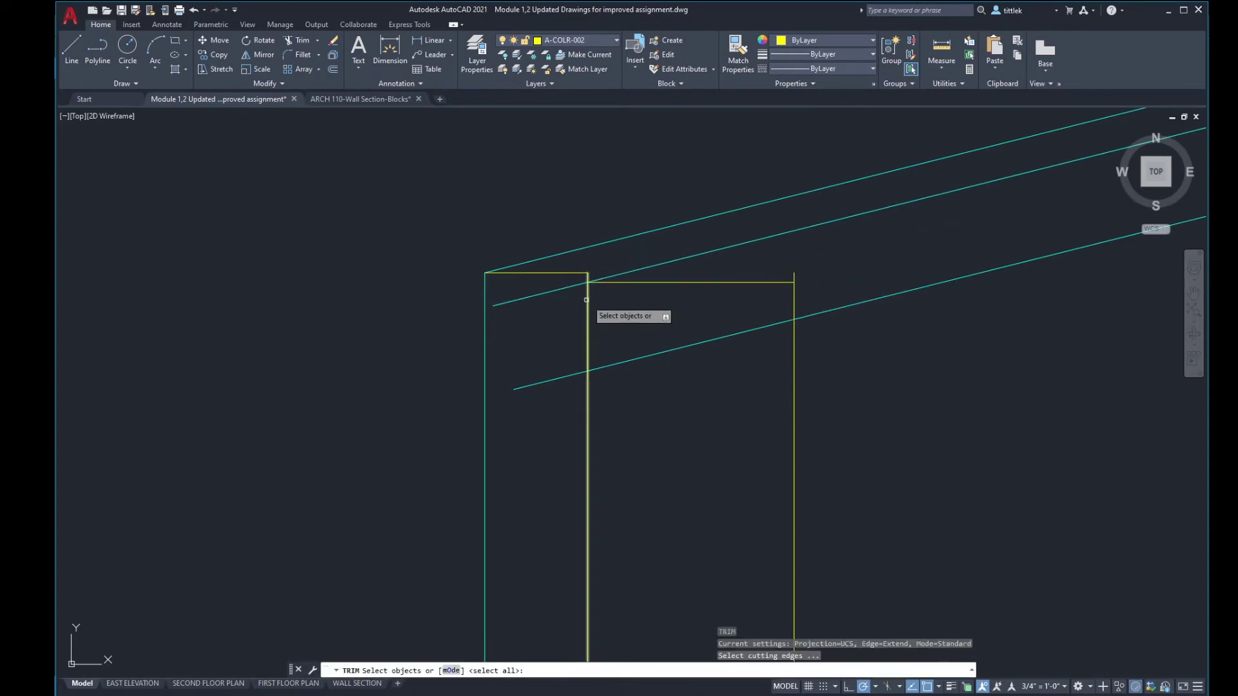
click(594, 299)
click(565, 301)
key(Return)
click(555, 288)
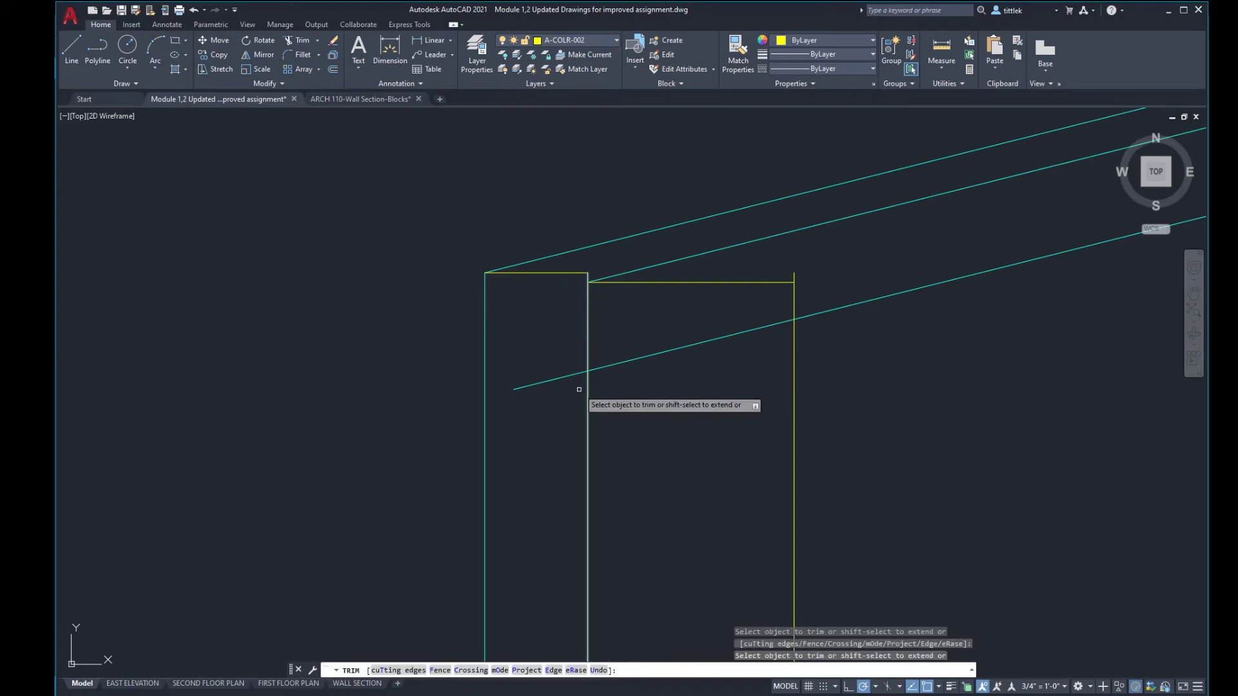
key(Return)
key(Return)
Step: Trim the cyan segment back at the right yellow line
click(791, 334)
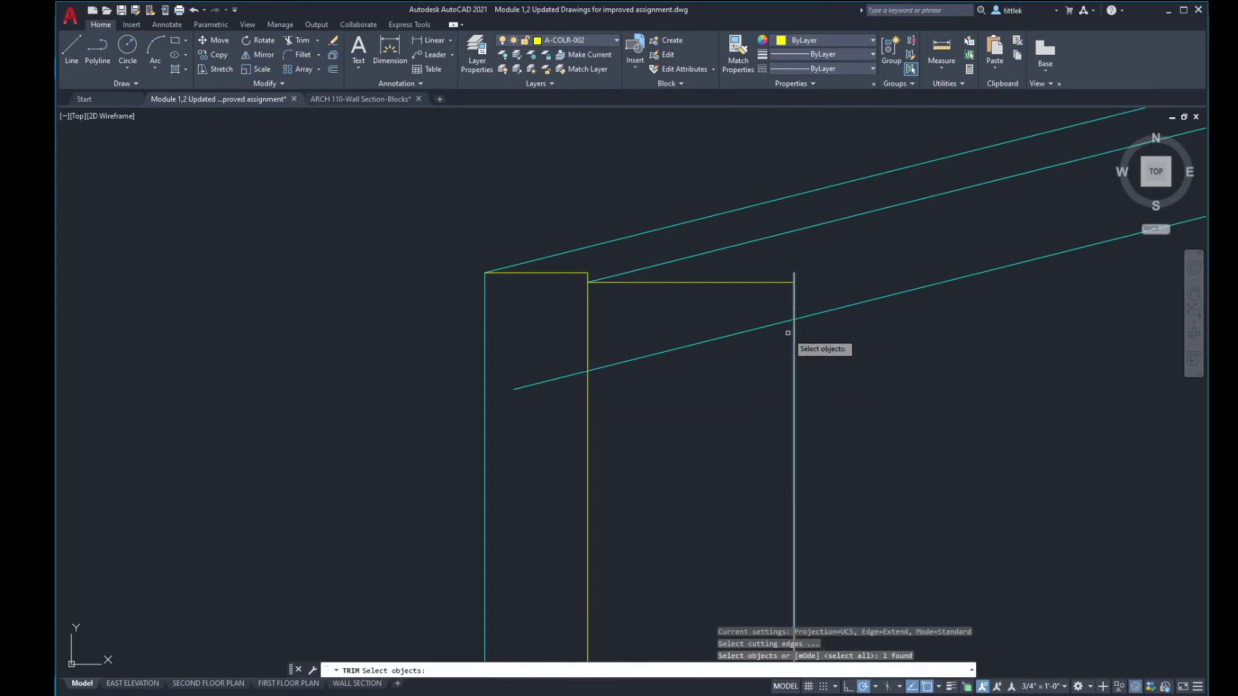
key(Return)
scroll(639, 345, down, 3)
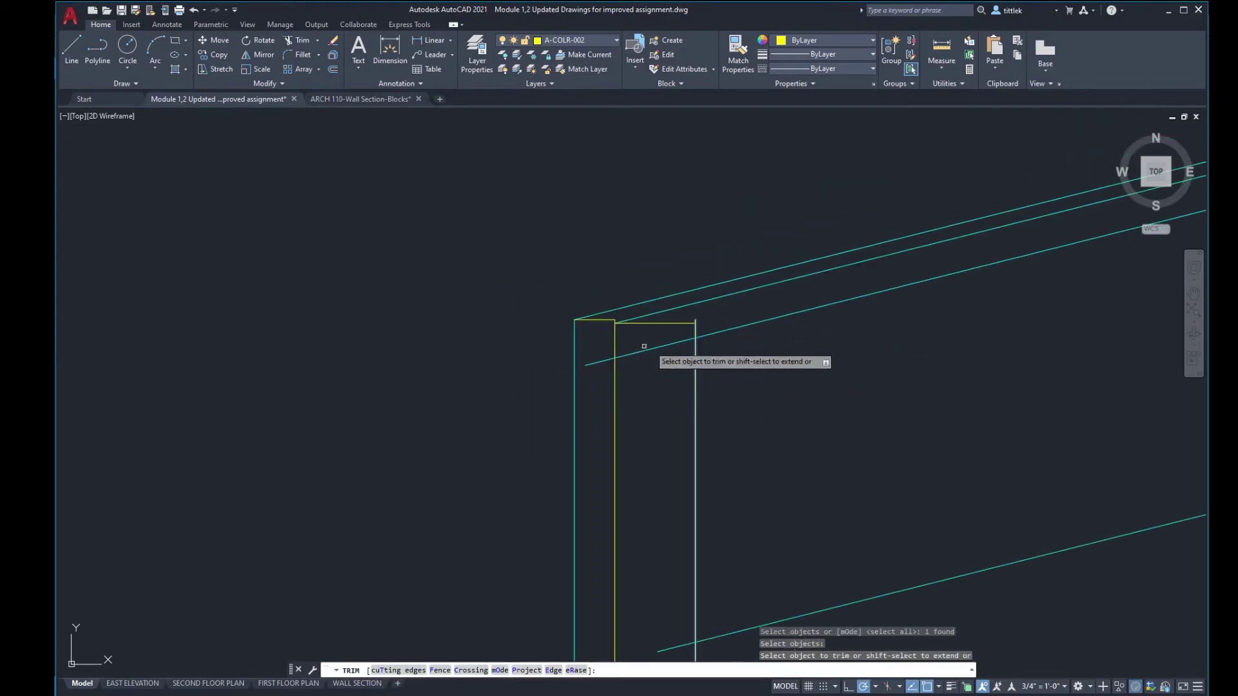
click(677, 341)
scroll(684, 331, up, 2)
key(Escape)
click(702, 326)
click(702, 318)
key(Escape)
scroll(658, 304, down, 4)
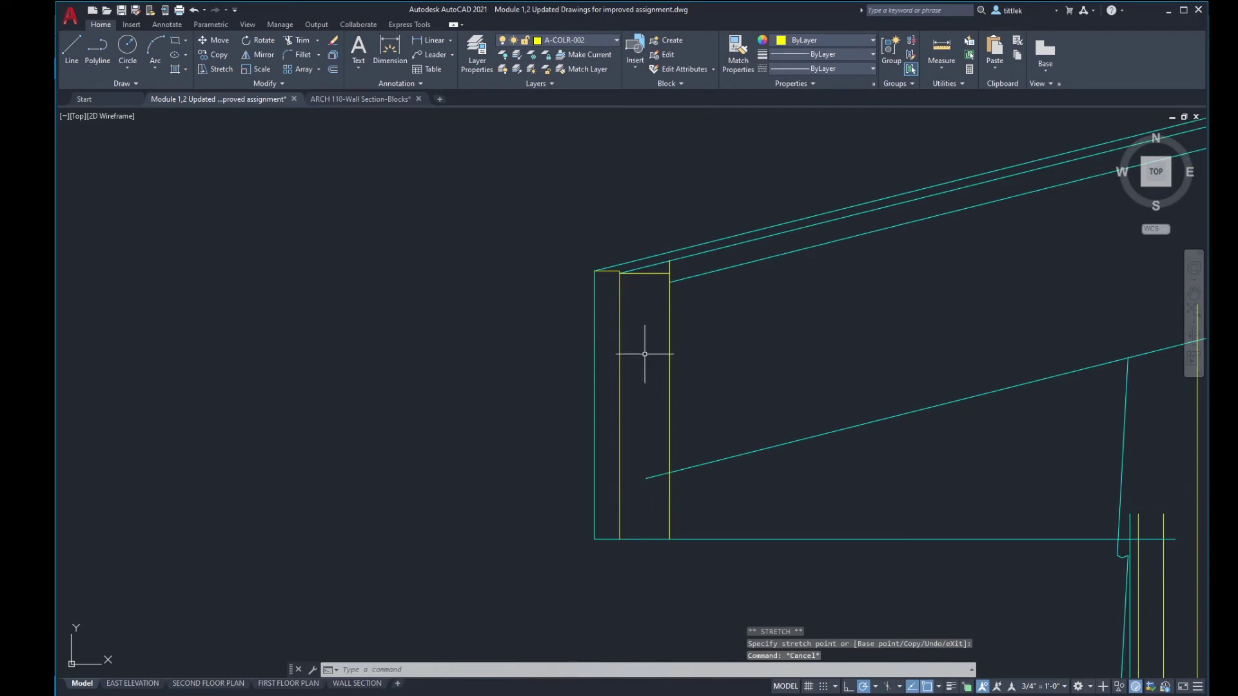
Step: Offset the yellow top line 7.25 inches downward
text(o)
key(Return)
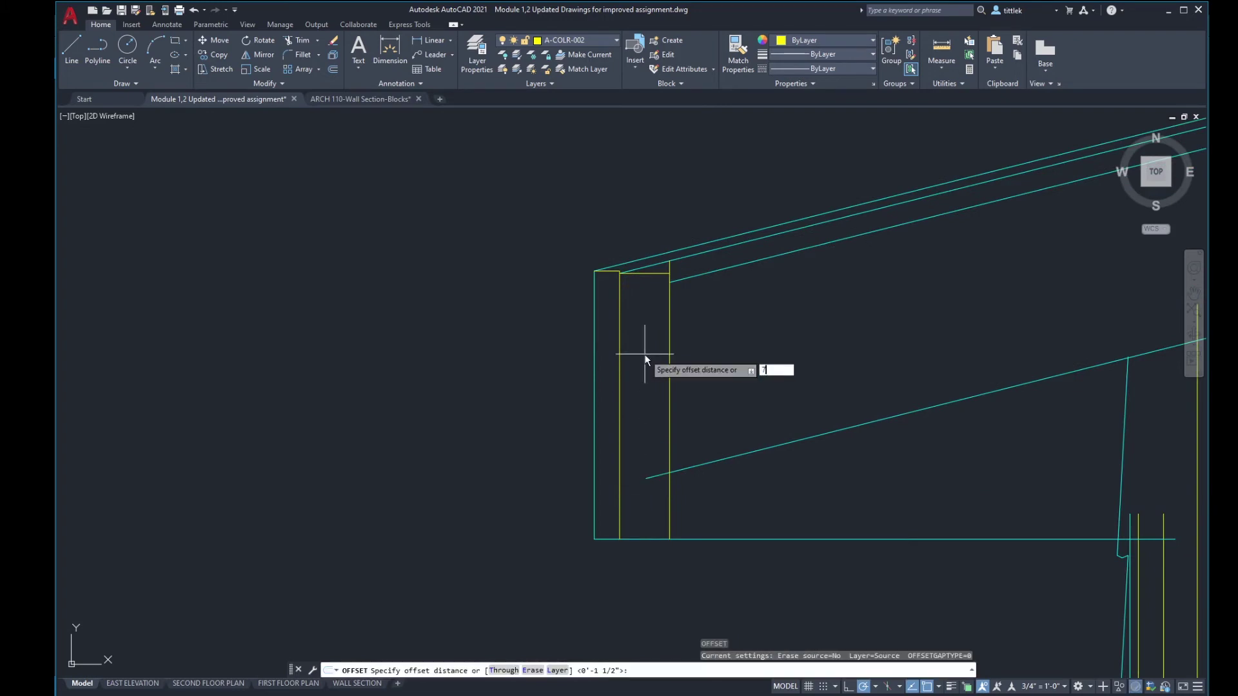
key(Return)
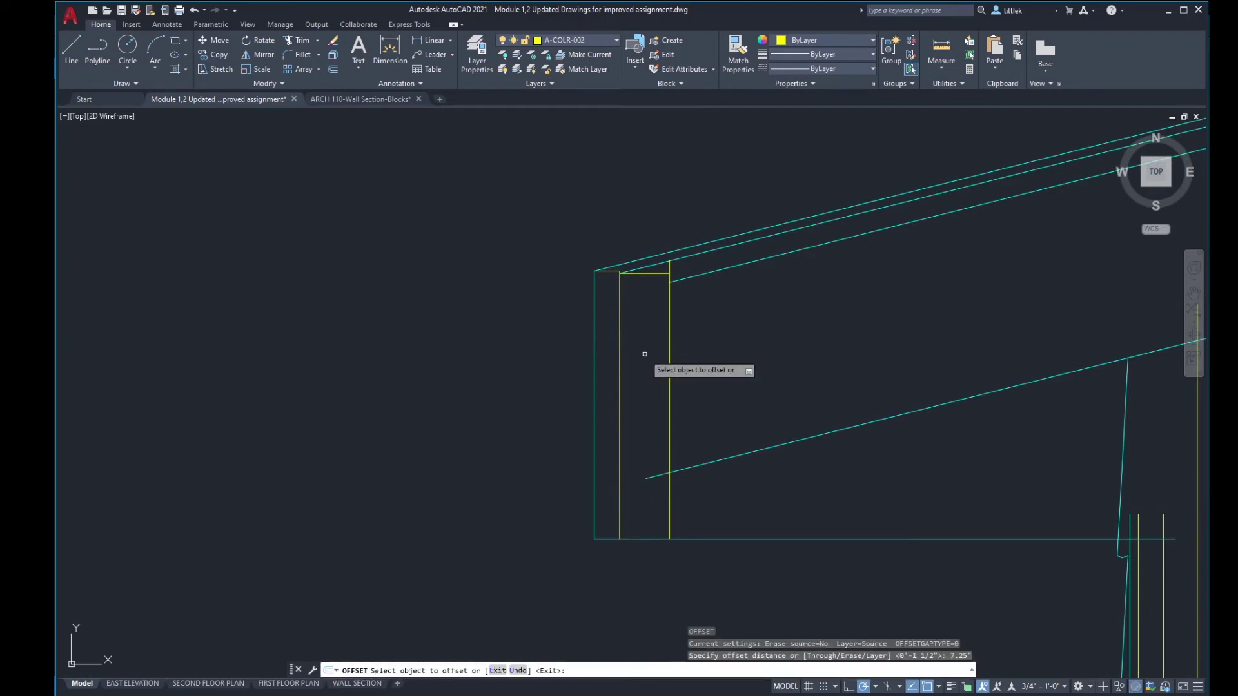
click(654, 275)
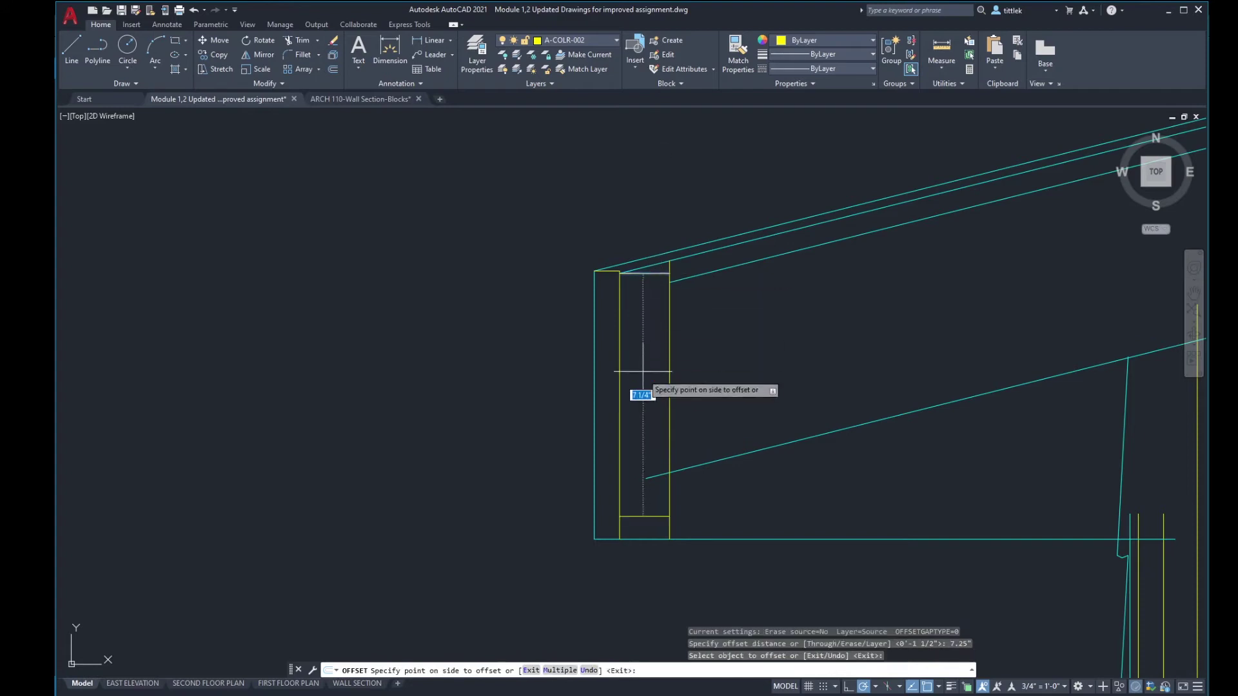
click(640, 380)
scroll(655, 386, down, 2)
scroll(680, 403, up, 2)
Step: Trim the short sloped cyan stub back to the vertical line
text(tr)
key(Return)
click(649, 474)
key(Return)
click(638, 459)
key(Return)
key(Return)
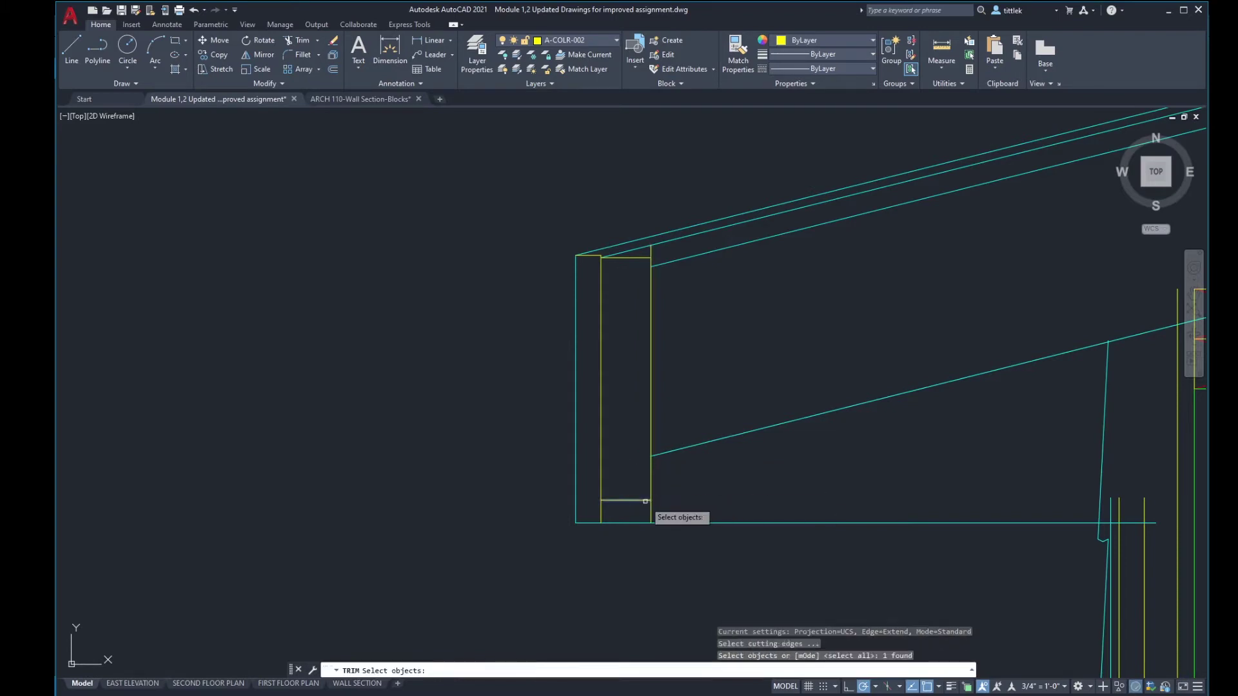
click(650, 501)
Step: Offset the furring's bottom yellow line 1/2" downward to form the soffit line
key(Return)
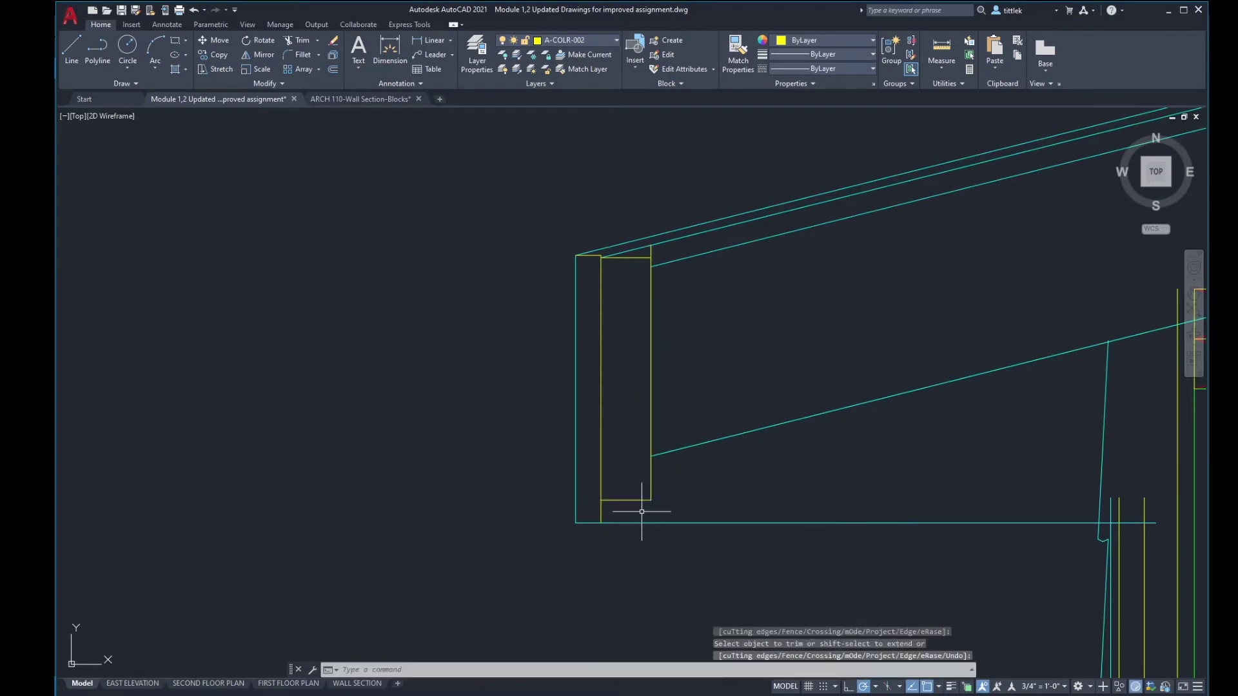
key(Escape)
text(o)
key(Return)
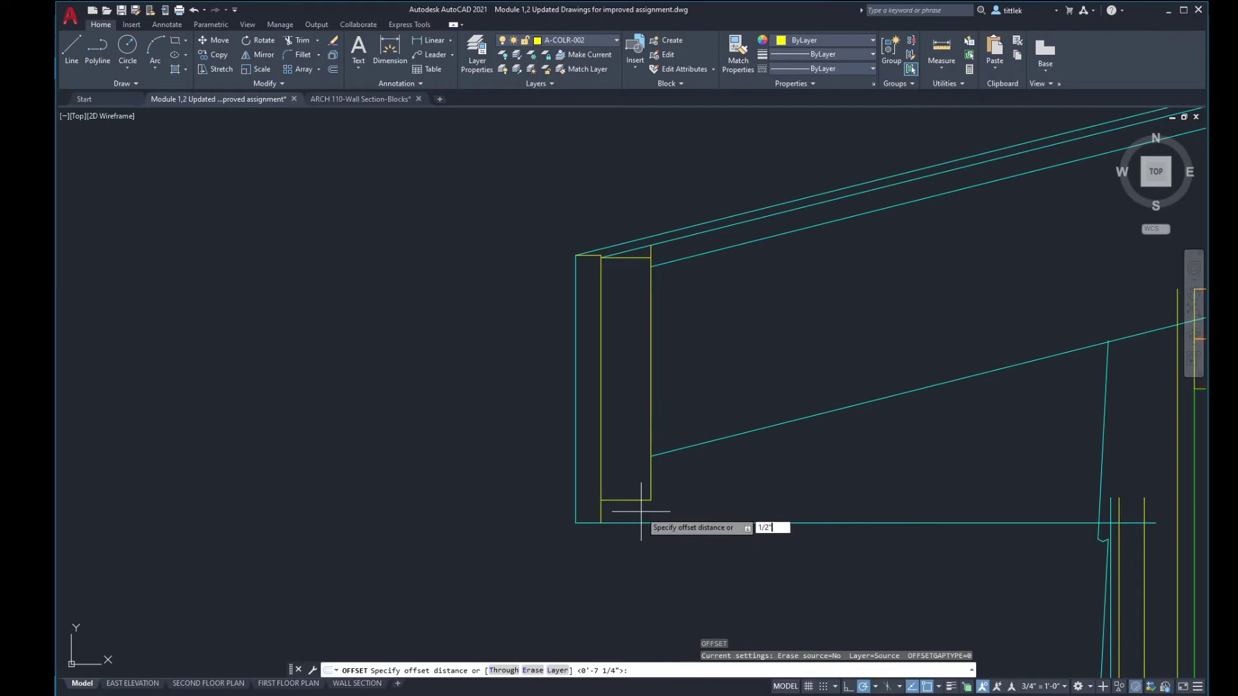
key(Return)
click(637, 501)
click(642, 519)
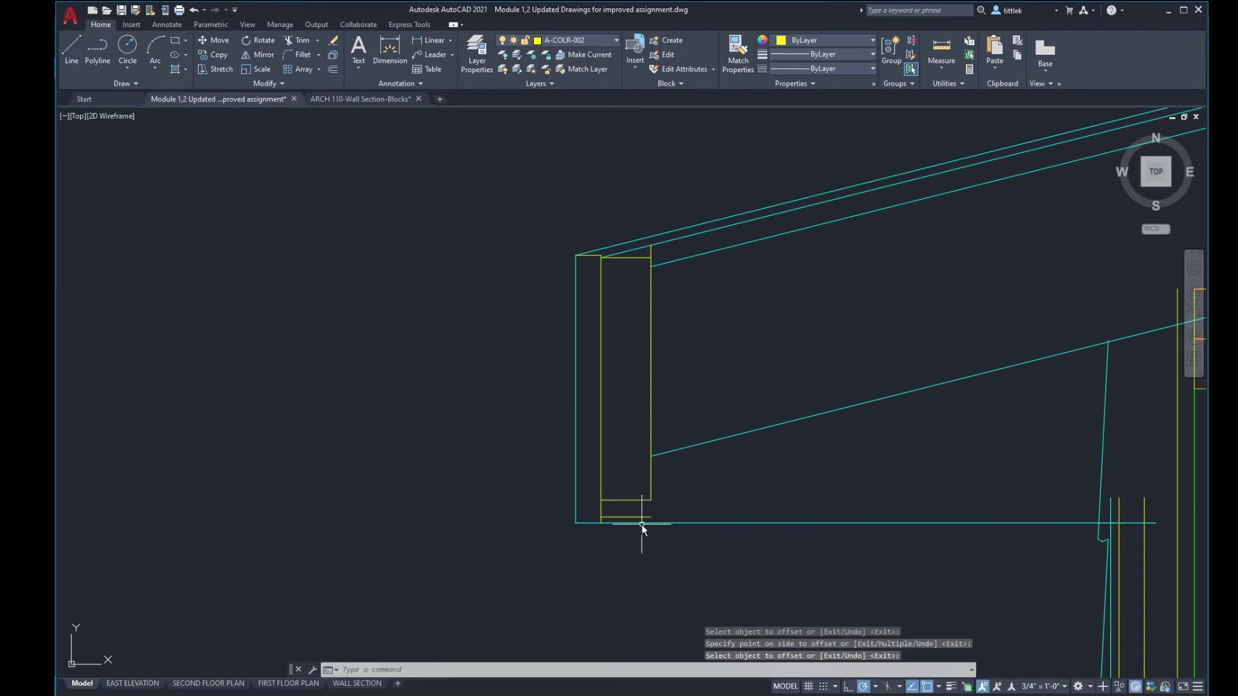
key(Escape)
Step: Trim the cyan bottom line at the vertical yellow edge, right of the furring
text(tr)
key(Return)
scroll(606, 516, up, 4)
click(594, 485)
key(Return)
click(619, 490)
key(Escape)
Step: Grip-stretch the new soffit line's right end toward the wall
scroll(492, 505, down, 4)
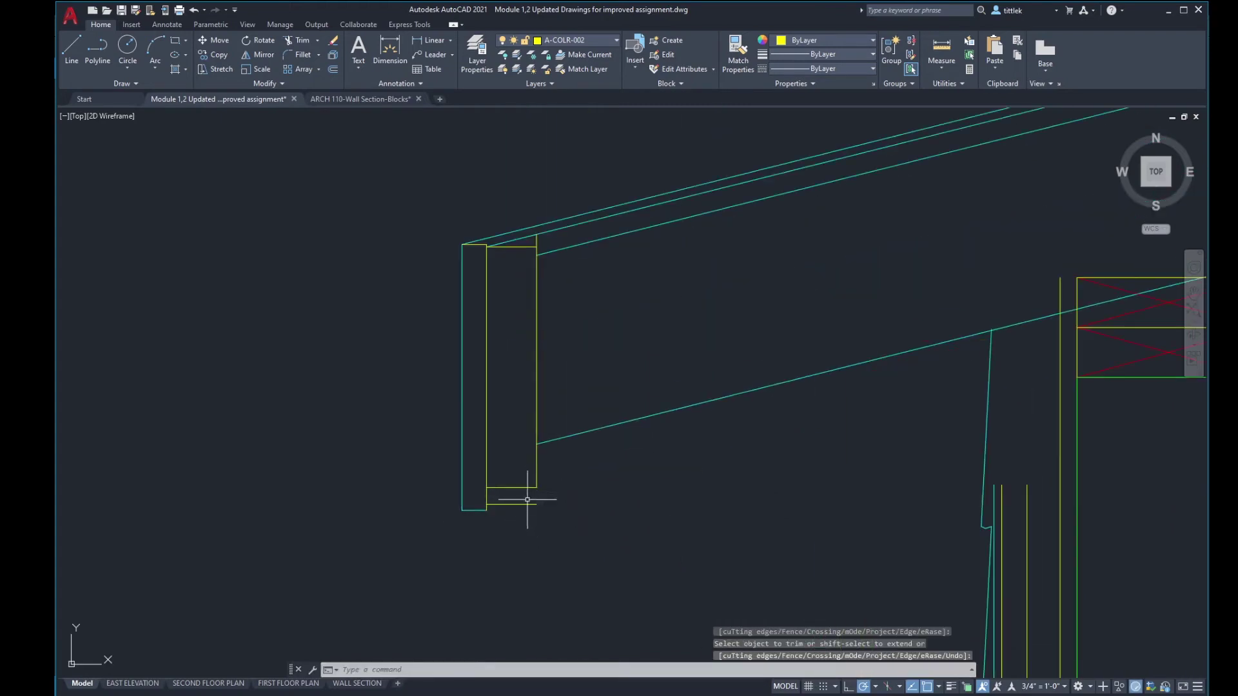
scroll(526, 502, up, 2)
click(536, 504)
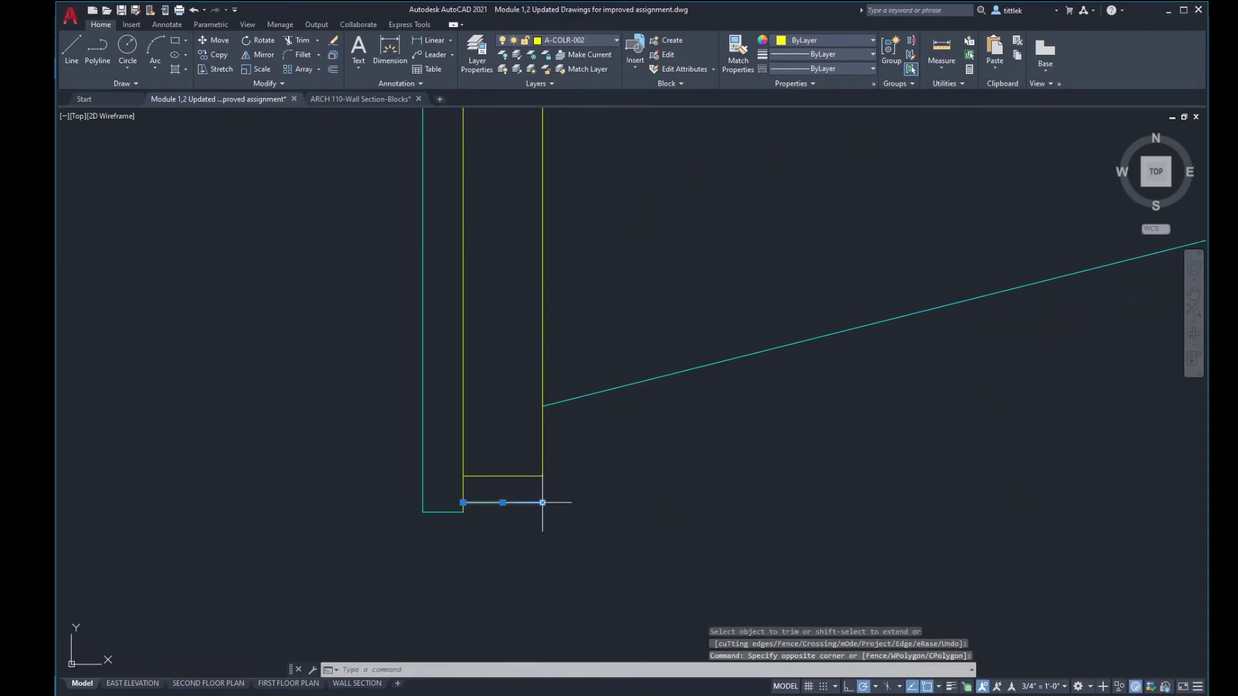
click(542, 502)
scroll(543, 500, down, 3)
scroll(516, 498, up, 3)
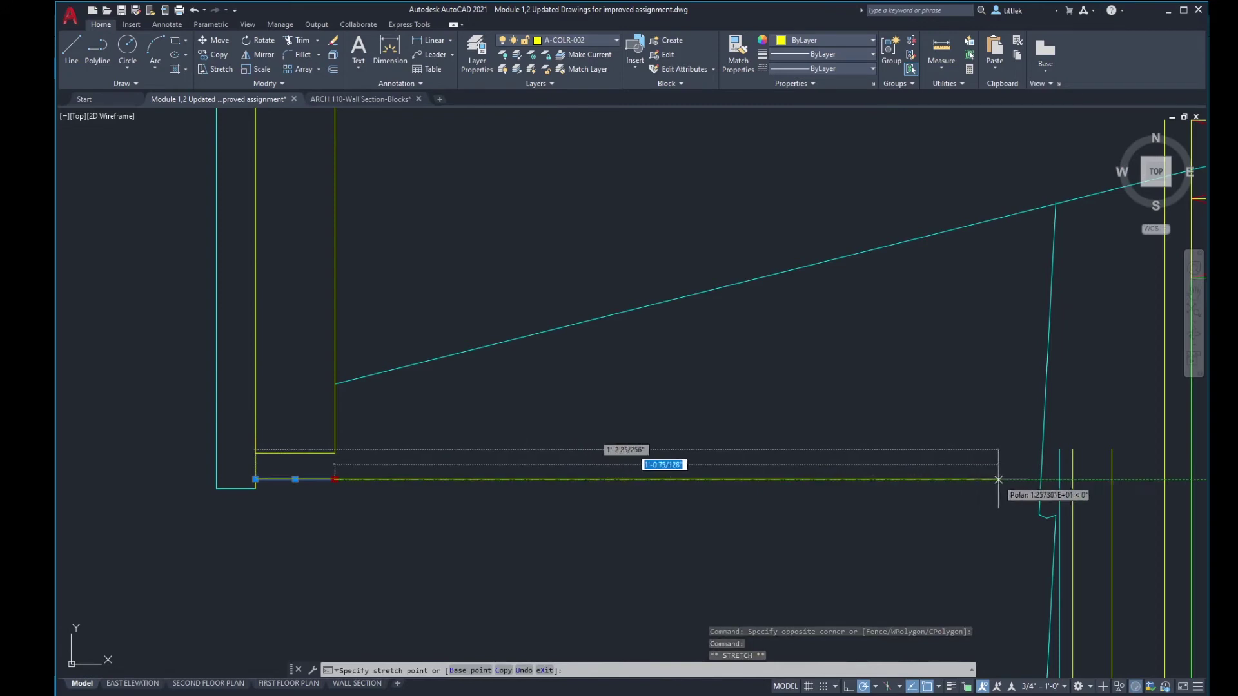
Step: Draw a soffit line from the furring's bottom corner across to the wall face
key(Escape)
key(Escape)
scroll(620, 438, down, 4)
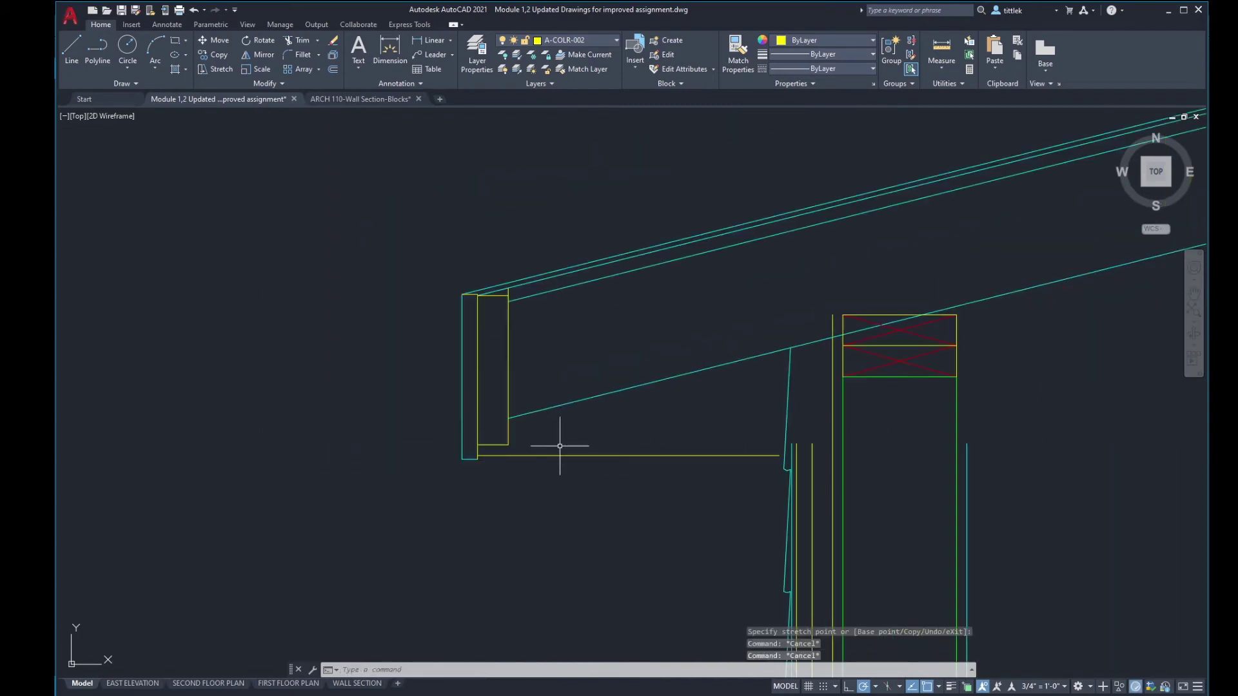
text(l)
key(Return)
scroll(560, 449, up, 2)
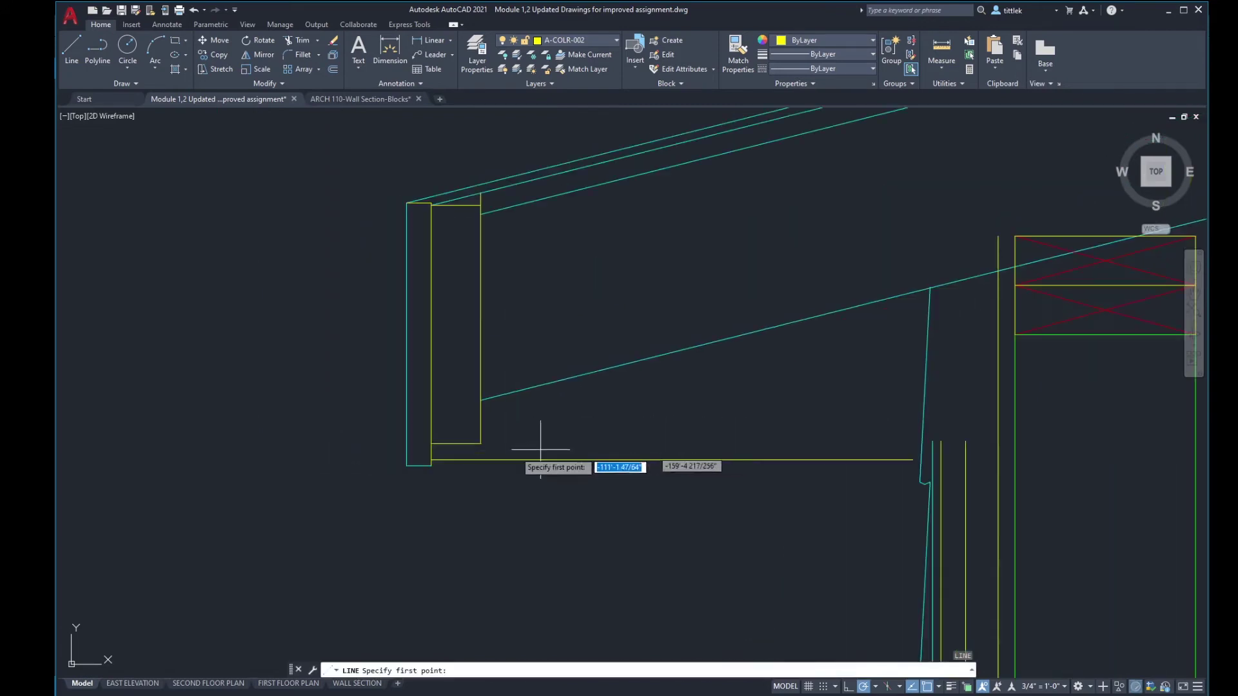
click(480, 444)
click(903, 443)
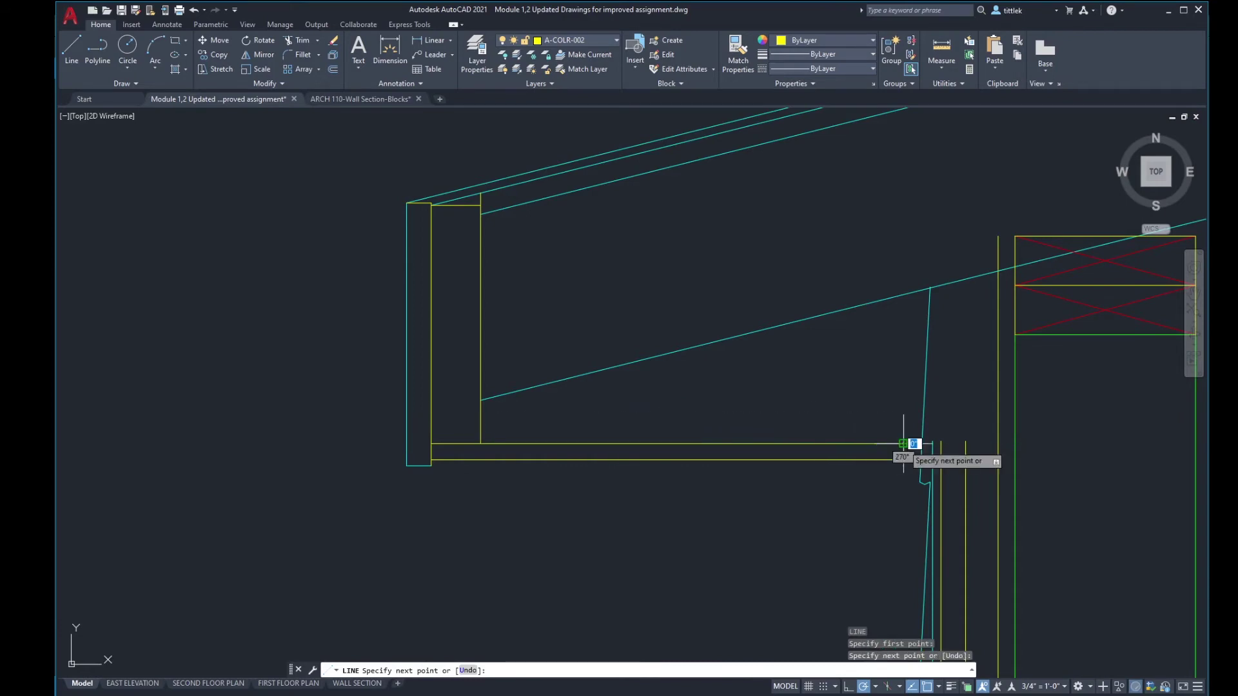
key(Return)
key(Escape)
key(Escape)
Step: Pan and zoom to the left wall section's eave and select its lower cyan roof line
scroll(600, 454, up, 3)
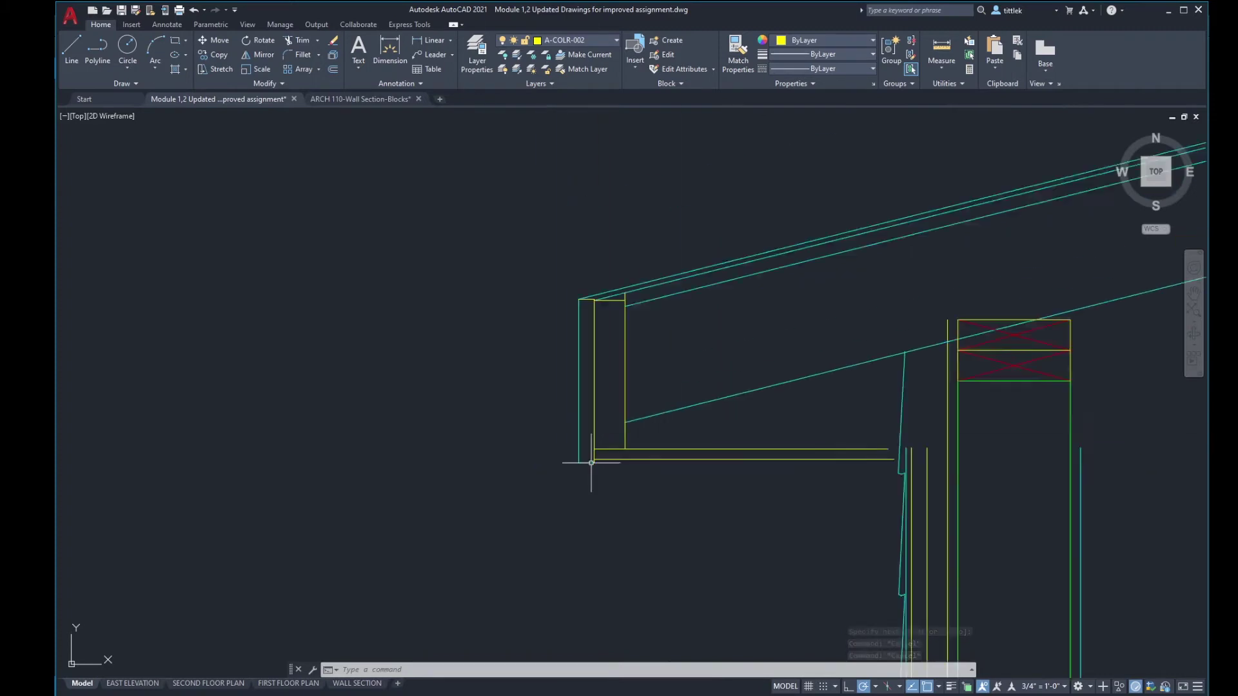
scroll(592, 462, down, 3)
scroll(664, 428, up, 2)
middle_drag(663, 428, 746, 421)
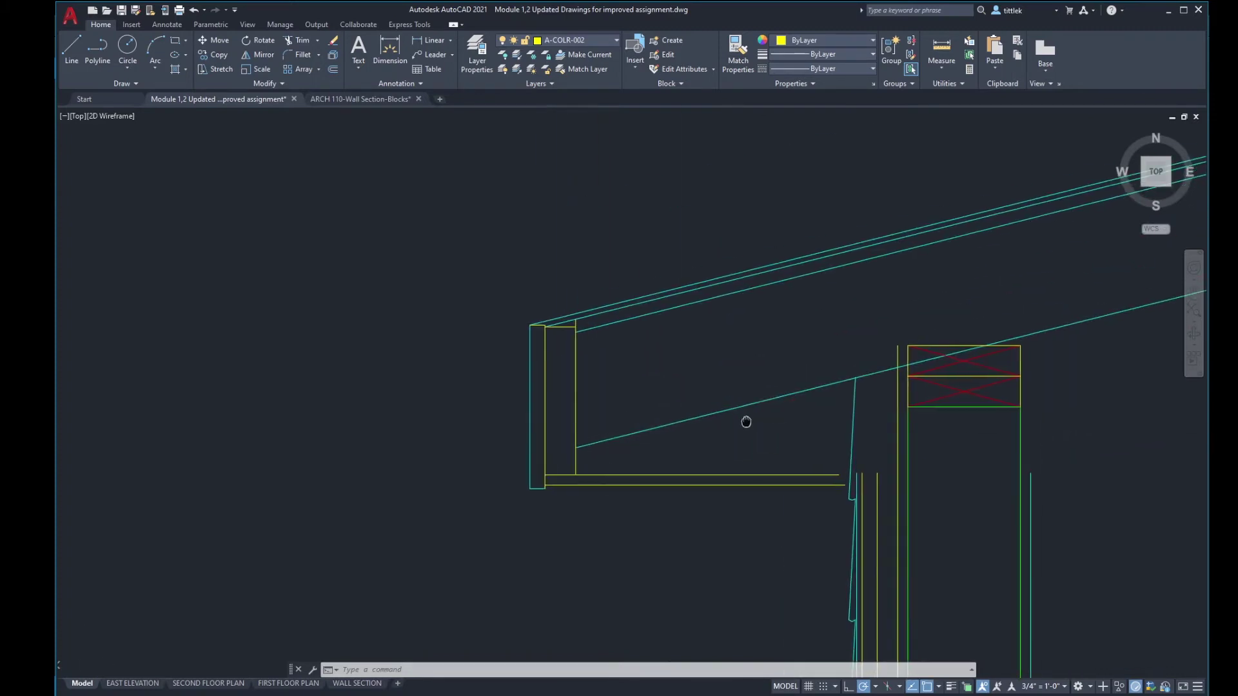
scroll(577, 428, up, 2)
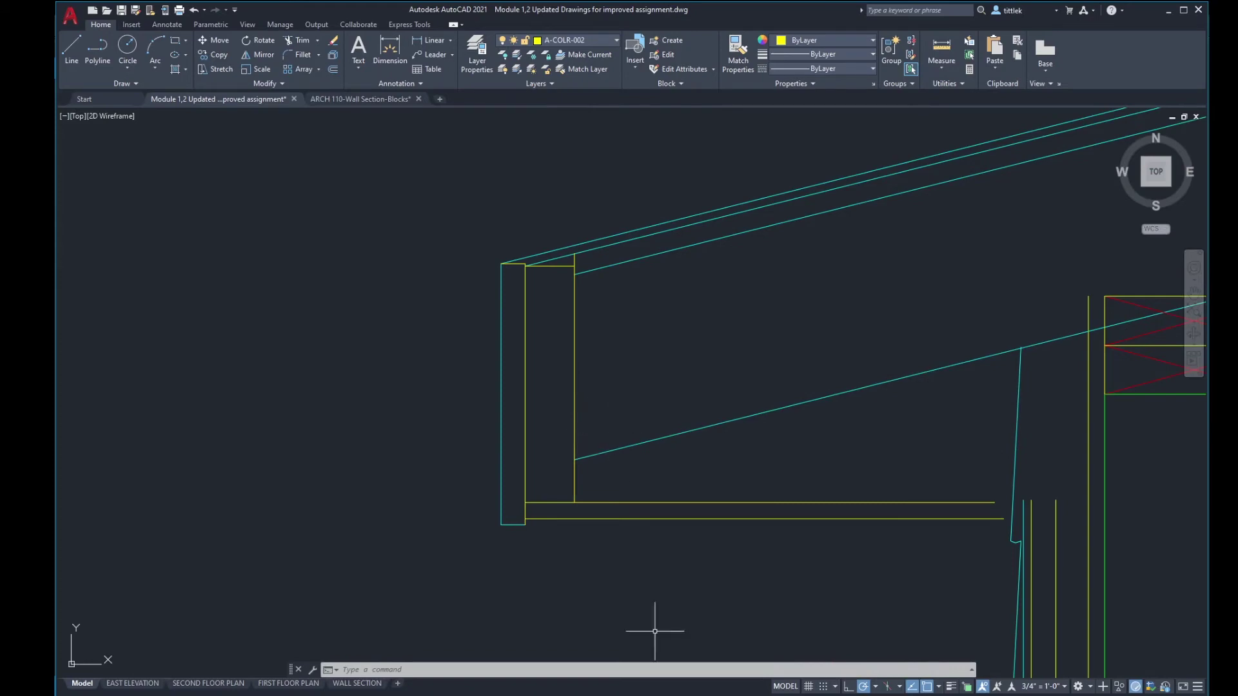
scroll(492, 550, down, 5)
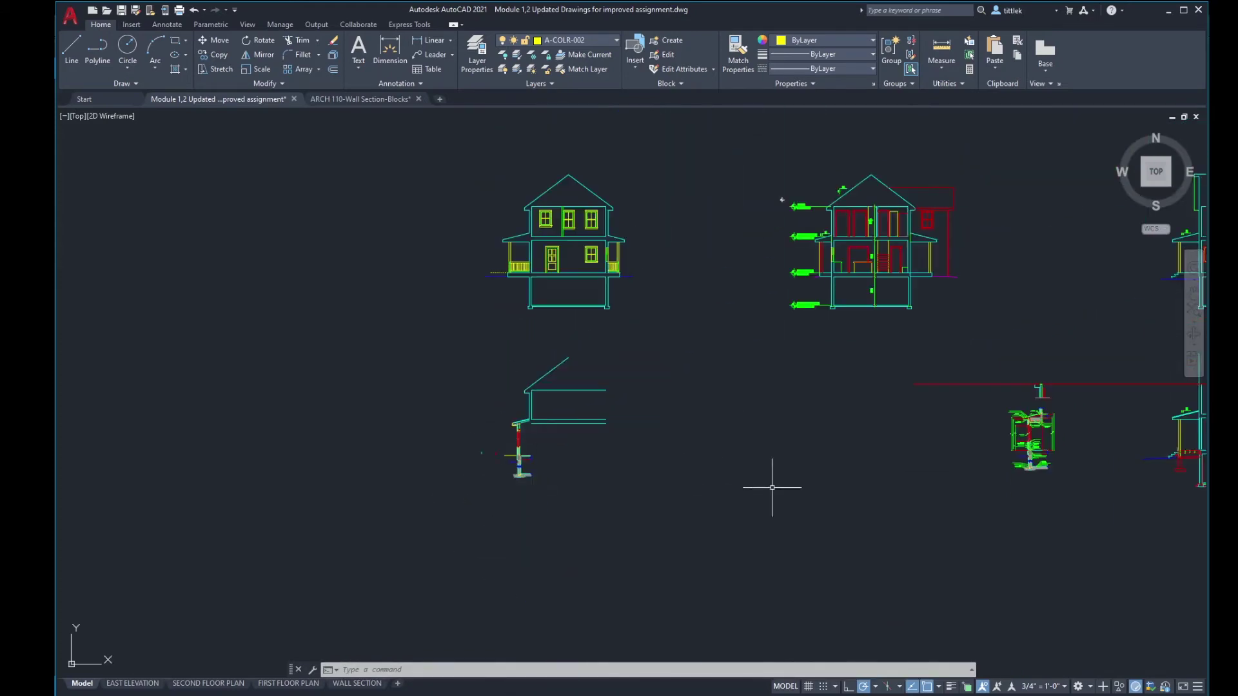
scroll(1006, 445, up, 4)
scroll(1132, 334, up, 3)
scroll(865, 423, up, 2)
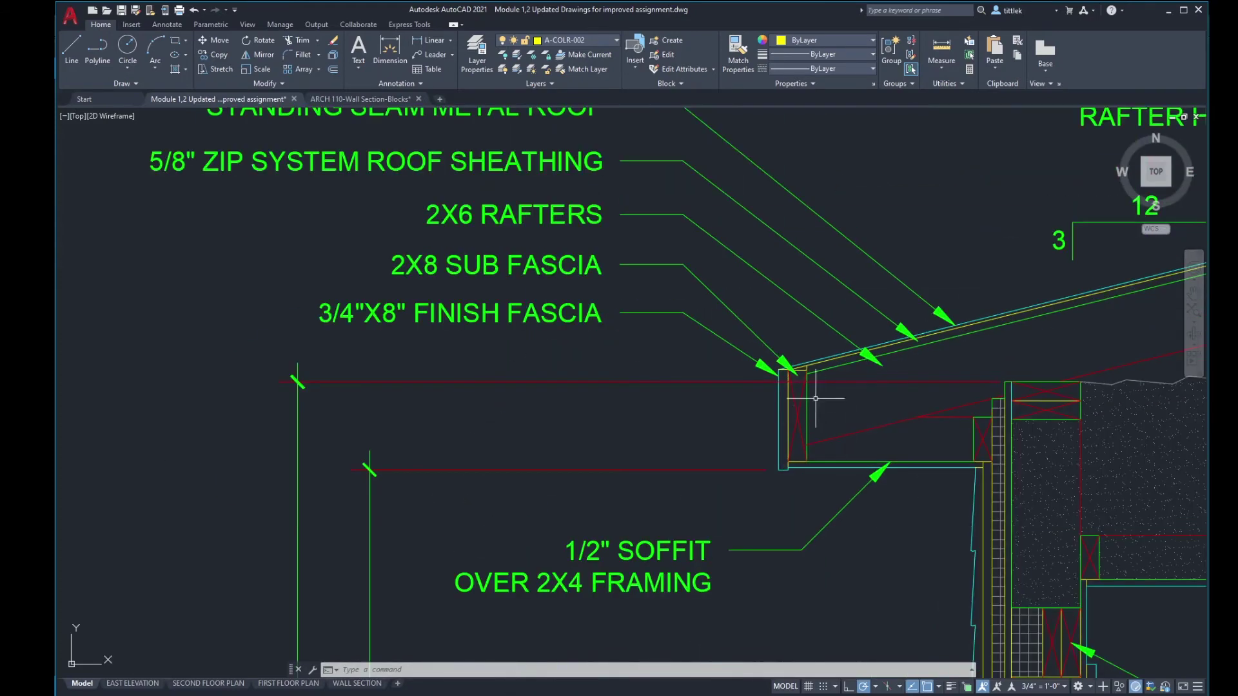
scroll(811, 394, down, 6)
middle_drag(324, 425, 813, 420)
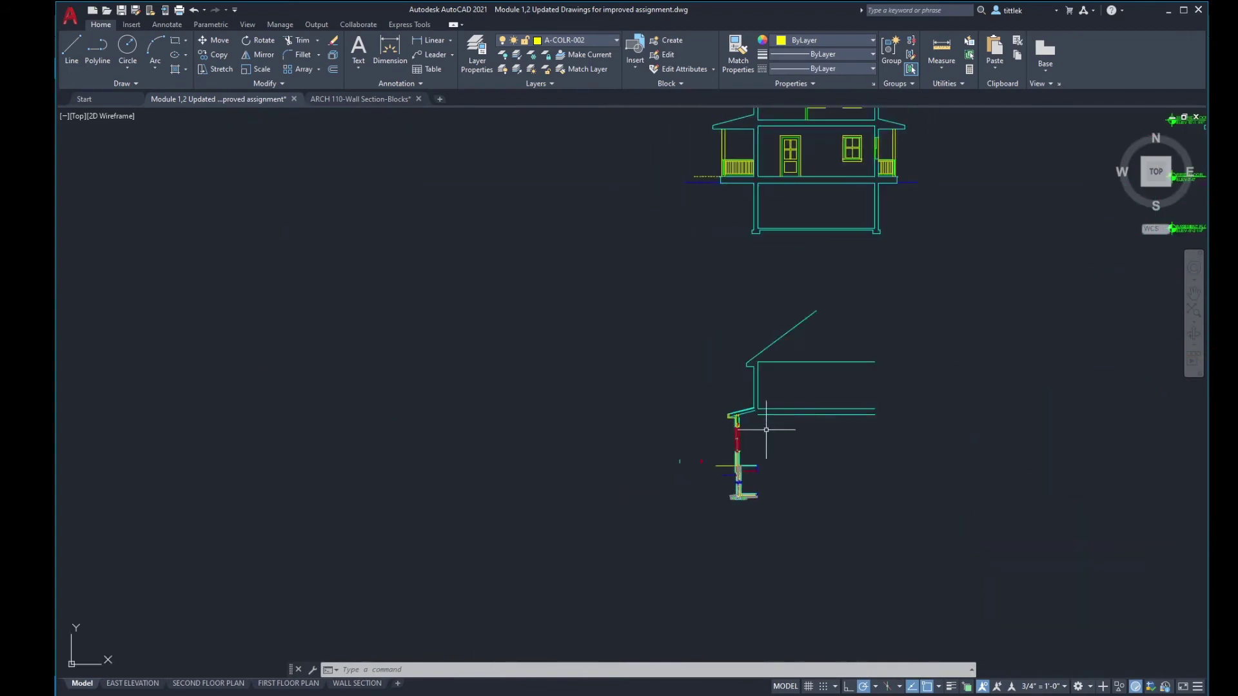
scroll(678, 384, up, 7)
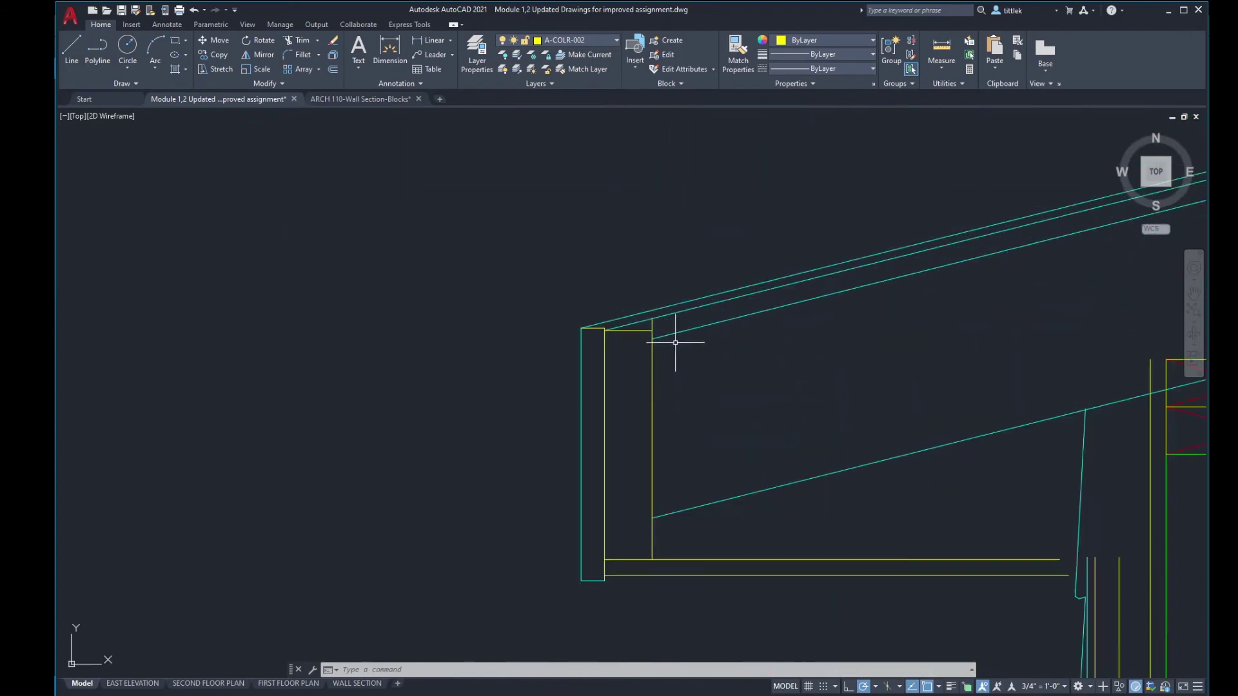
click(674, 339)
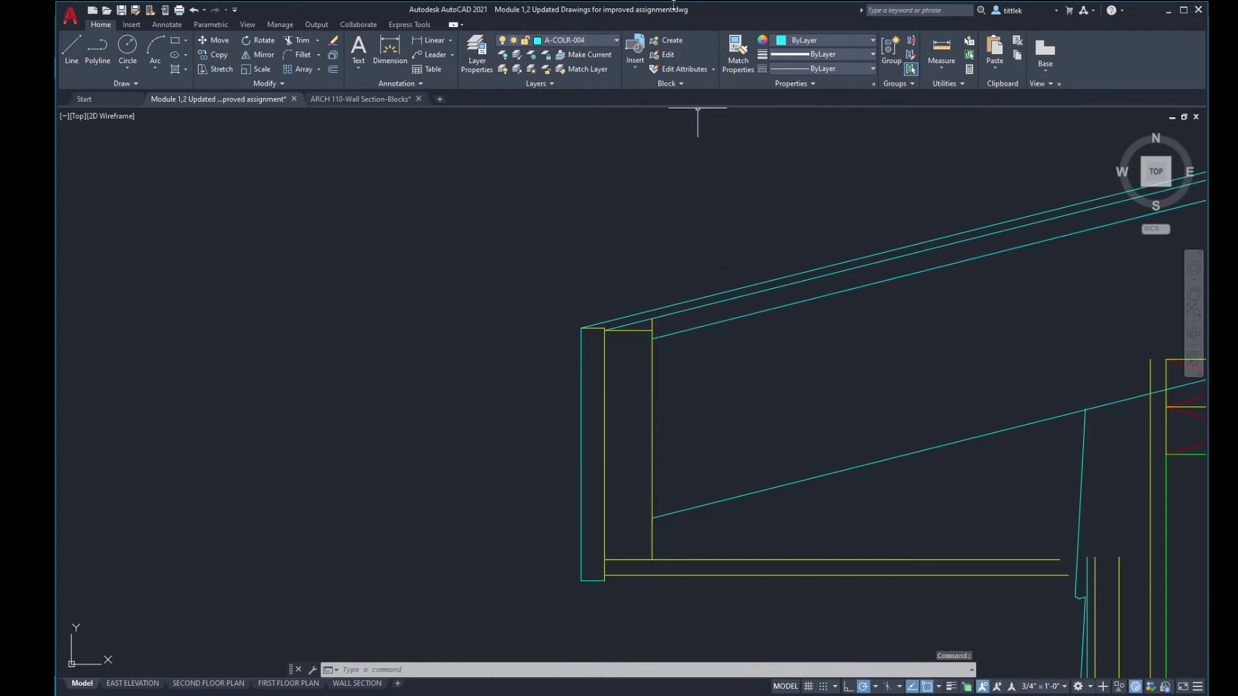
Step: Match the green wall line's properties onto the lower roof line and the furring's inner edge
key(Escape)
key(Escape)
click(738, 52)
scroll(943, 502, down, 4)
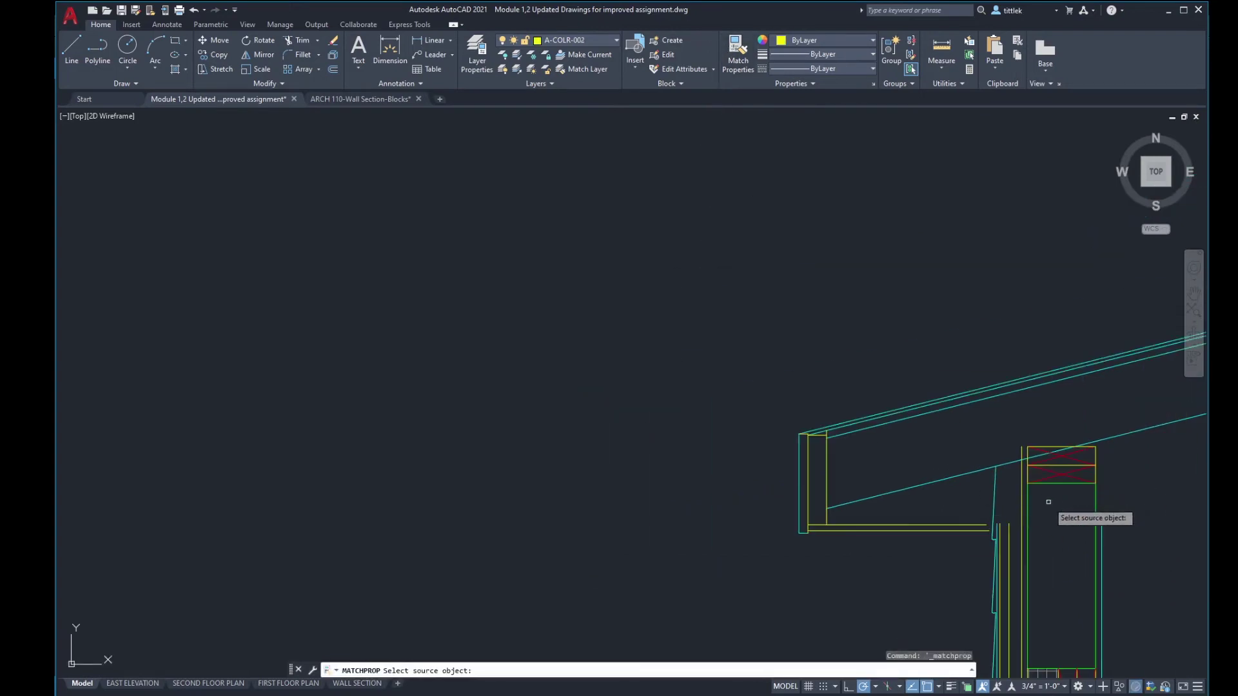
click(1024, 500)
scroll(870, 464, up, 2)
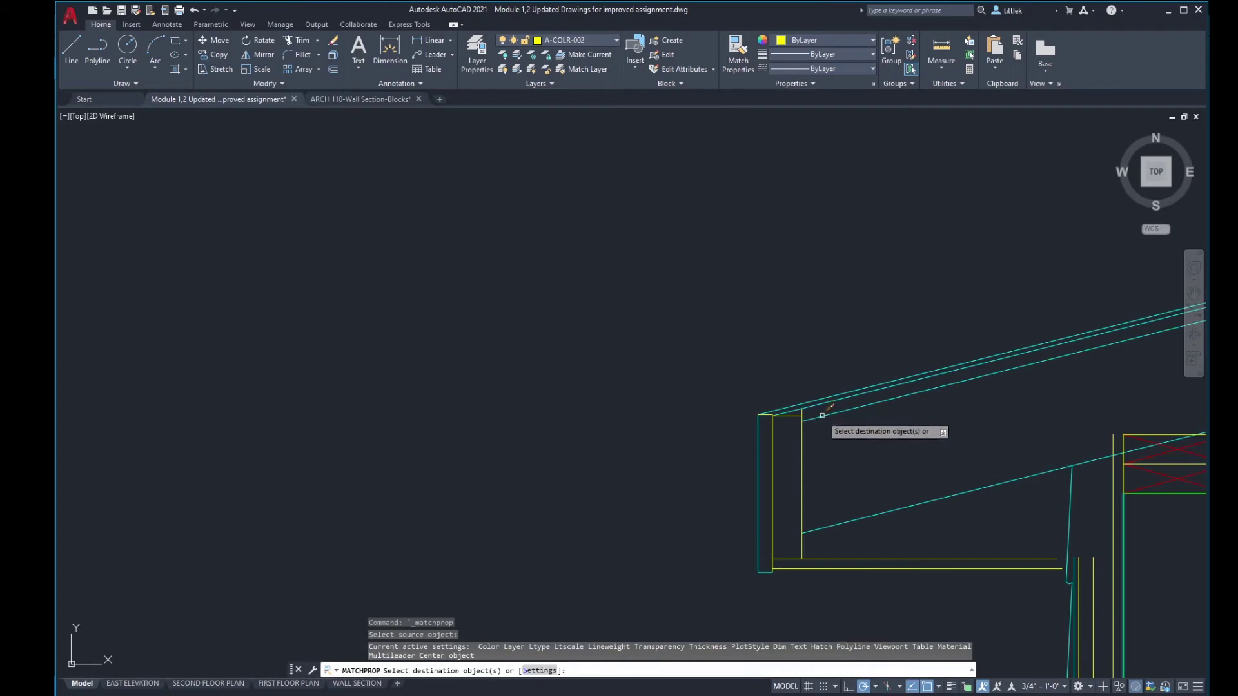
click(822, 415)
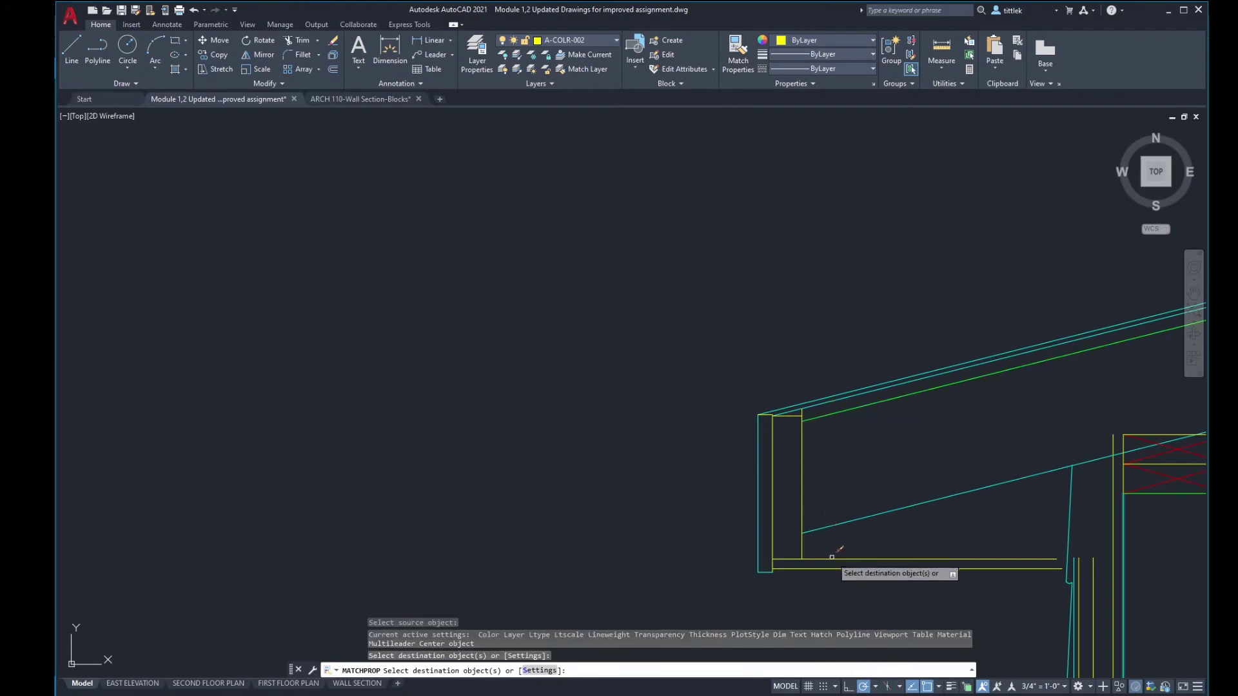
click(806, 552)
click(802, 554)
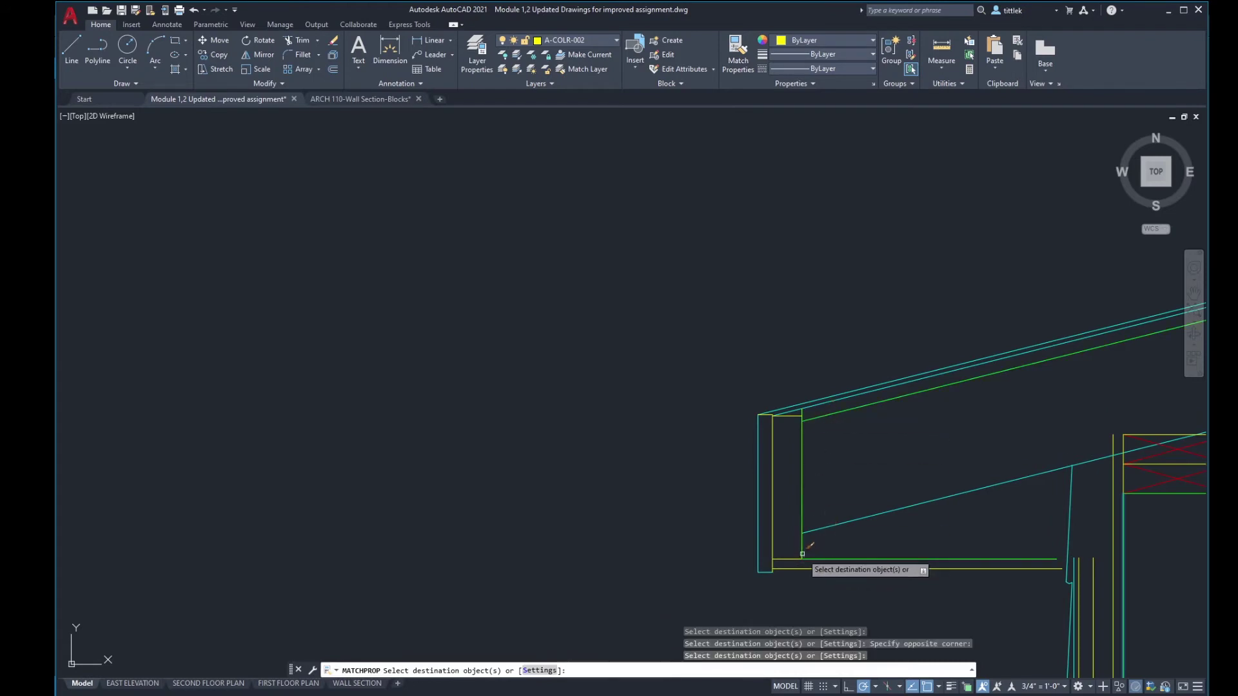
key(Return)
scroll(802, 415, up, 5)
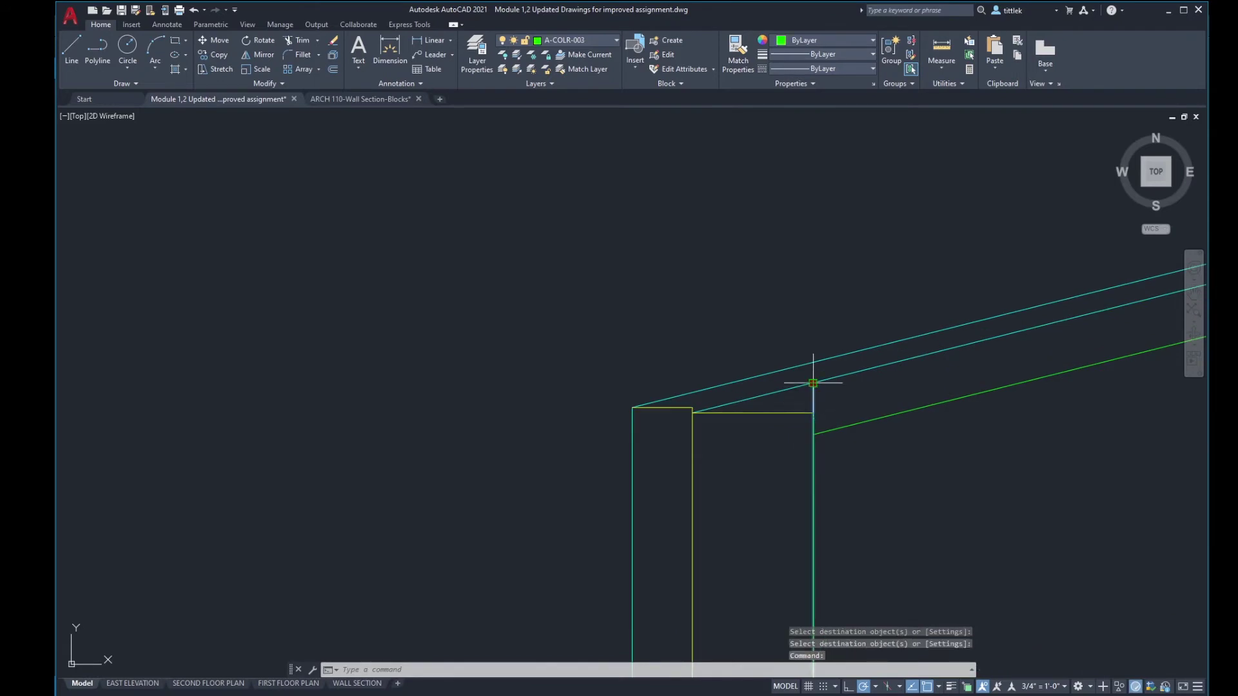
Step: Draw a line from the yellow-green corner up to the inner roof line
text(l)
key(Return)
click(813, 434)
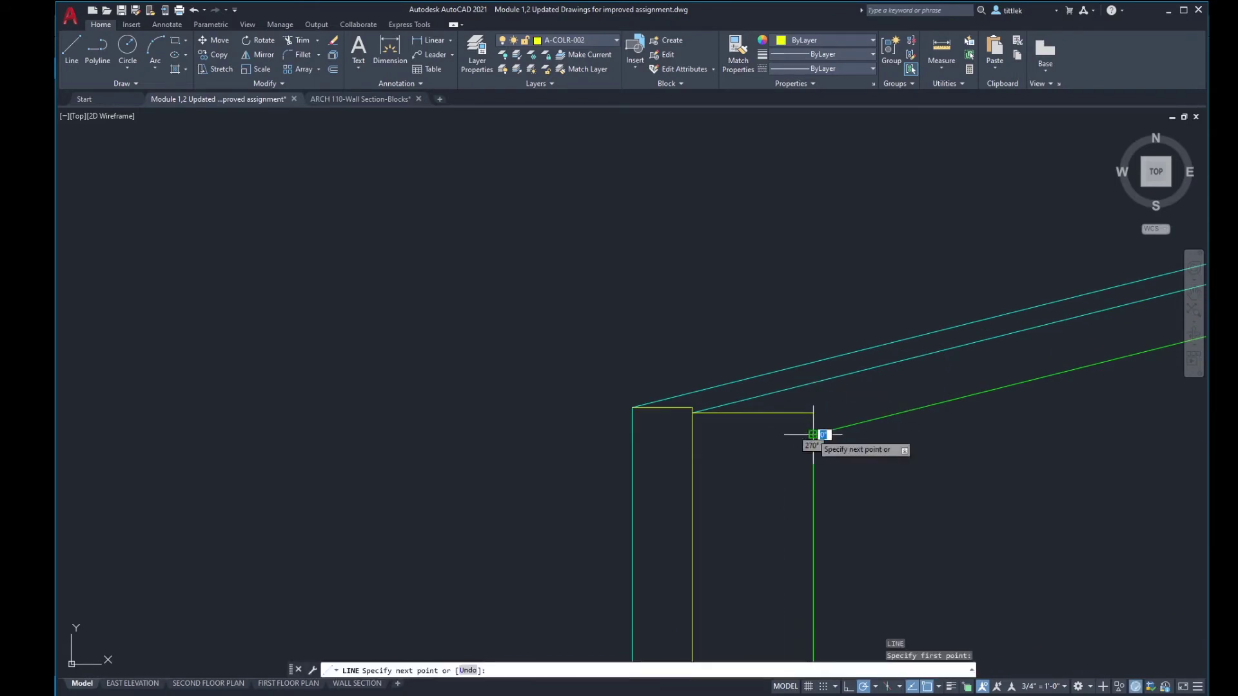
click(812, 386)
key(Return)
scroll(738, 400, down, 2)
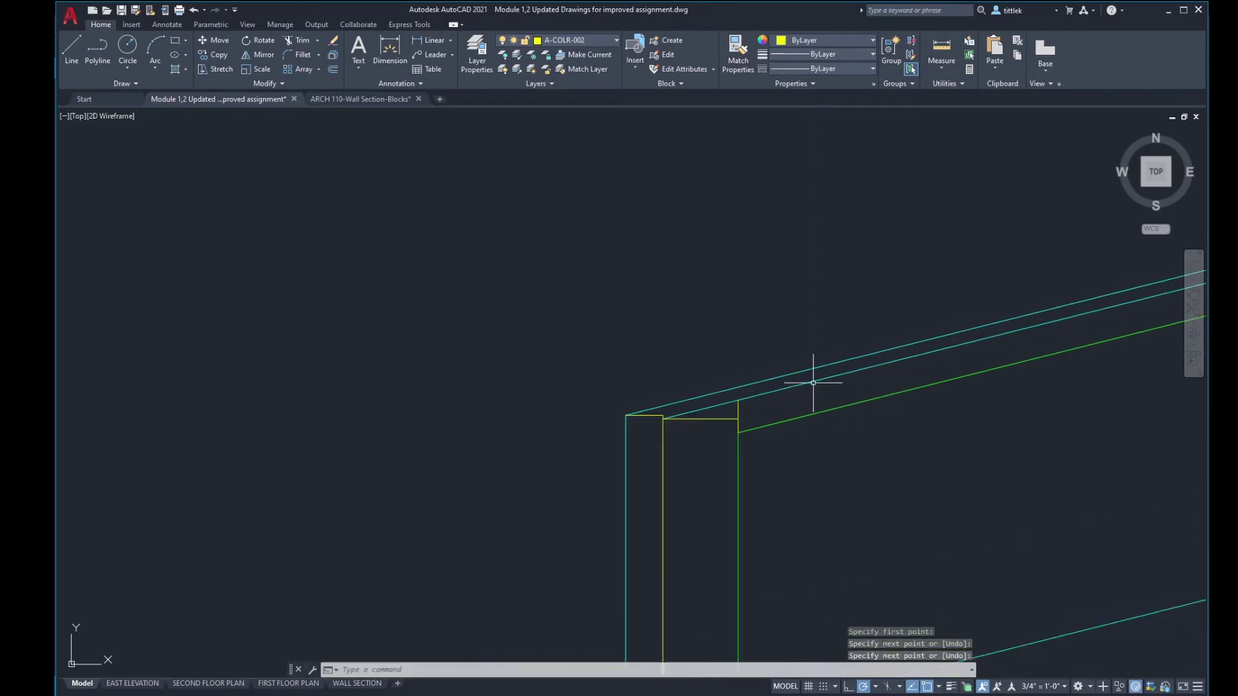
scroll(810, 382, up, 2)
Step: Make the middle roof line yellow by matching a yellow line's properties
click(741, 57)
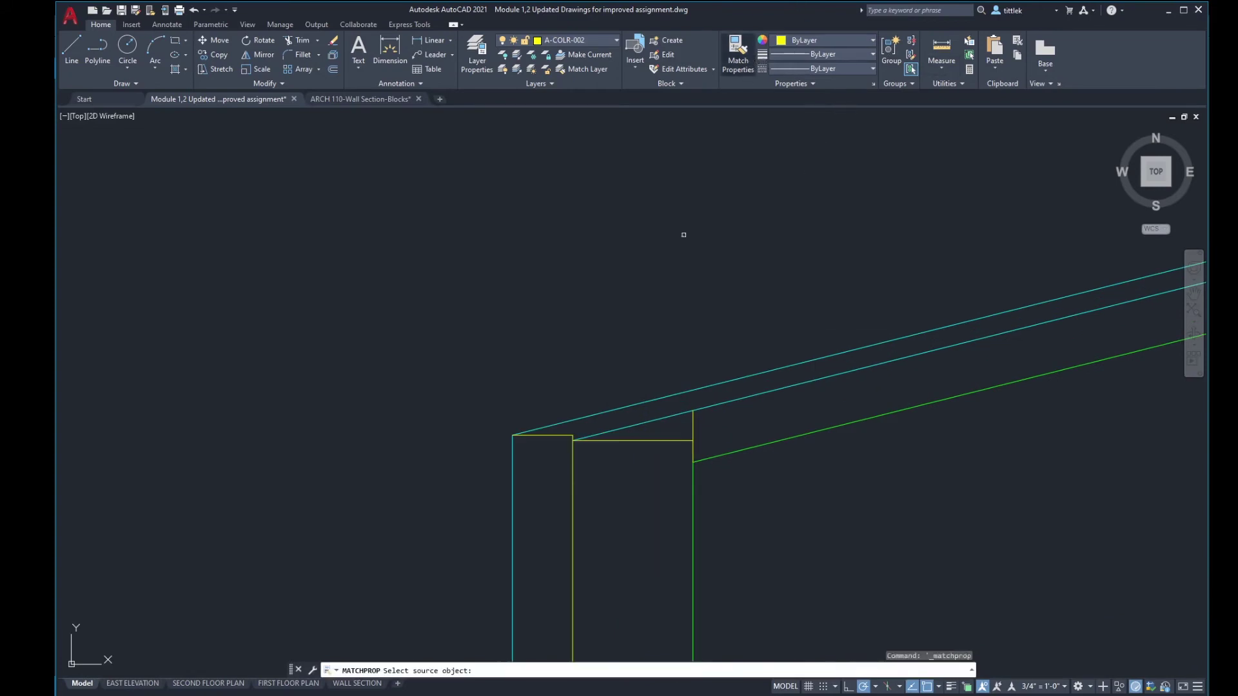
click(653, 441)
click(652, 422)
scroll(655, 418, down, 3)
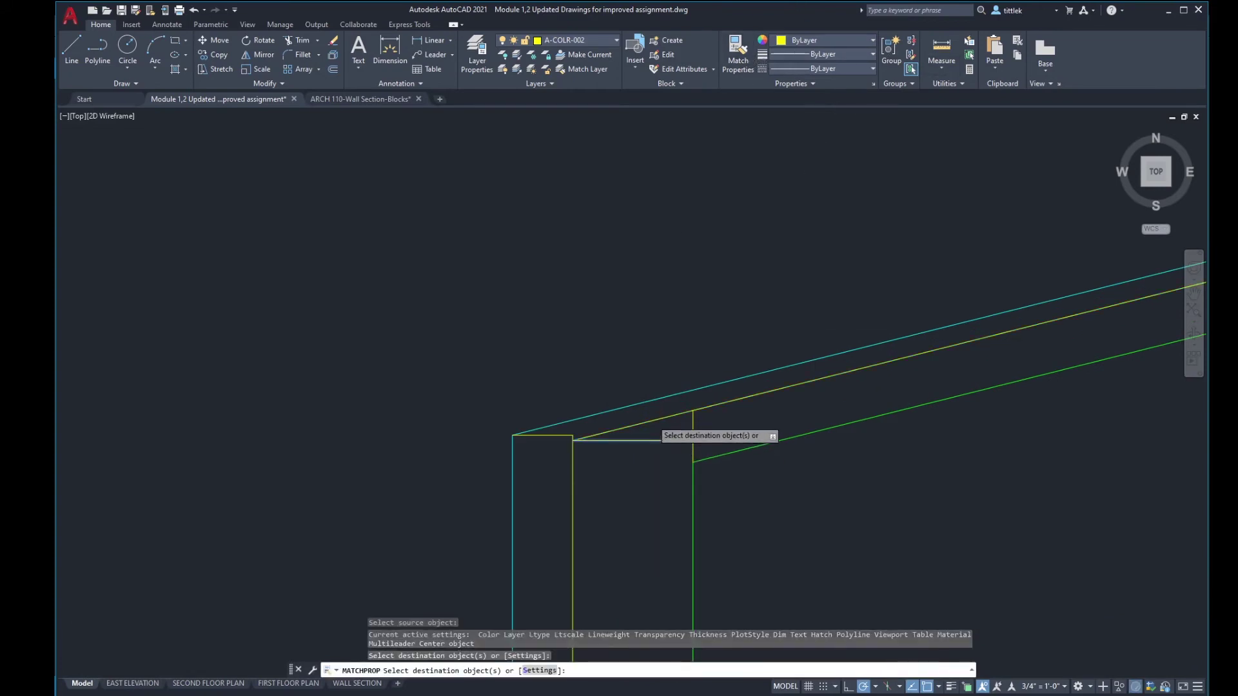
key(Return)
scroll(674, 512, up, 5)
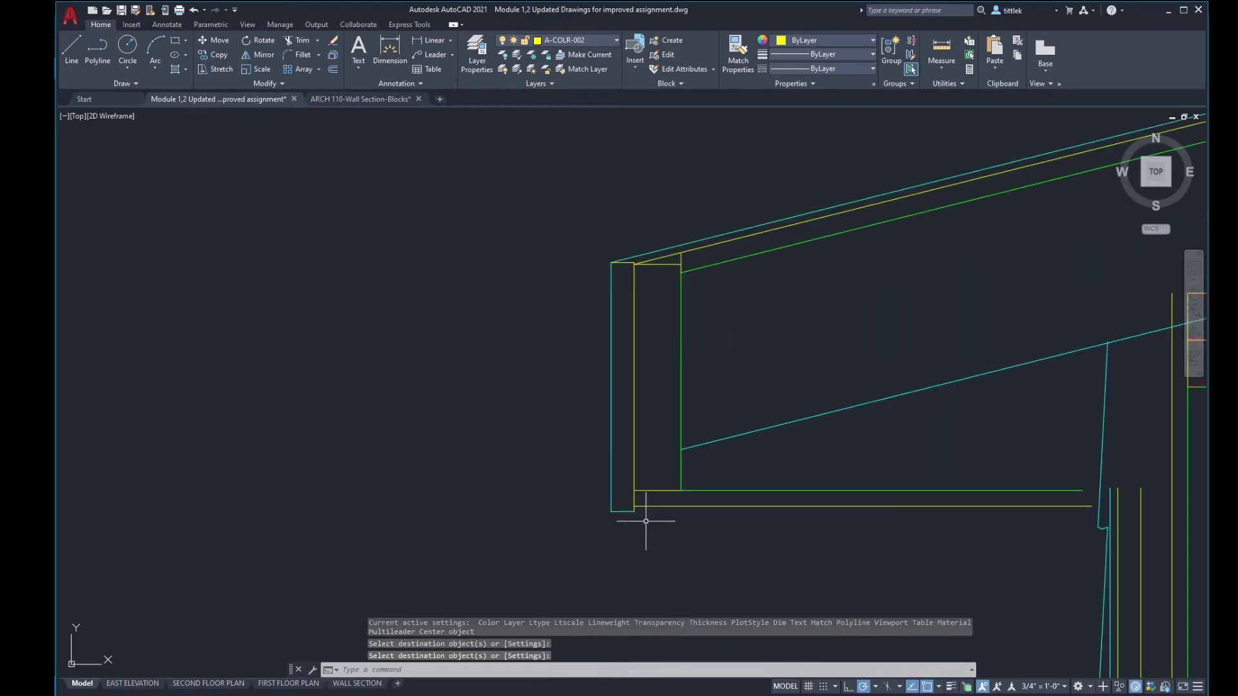
Step: Try stretching the furring's vertical yellow line and starting a line at its bottom, then cancel
click(615, 497)
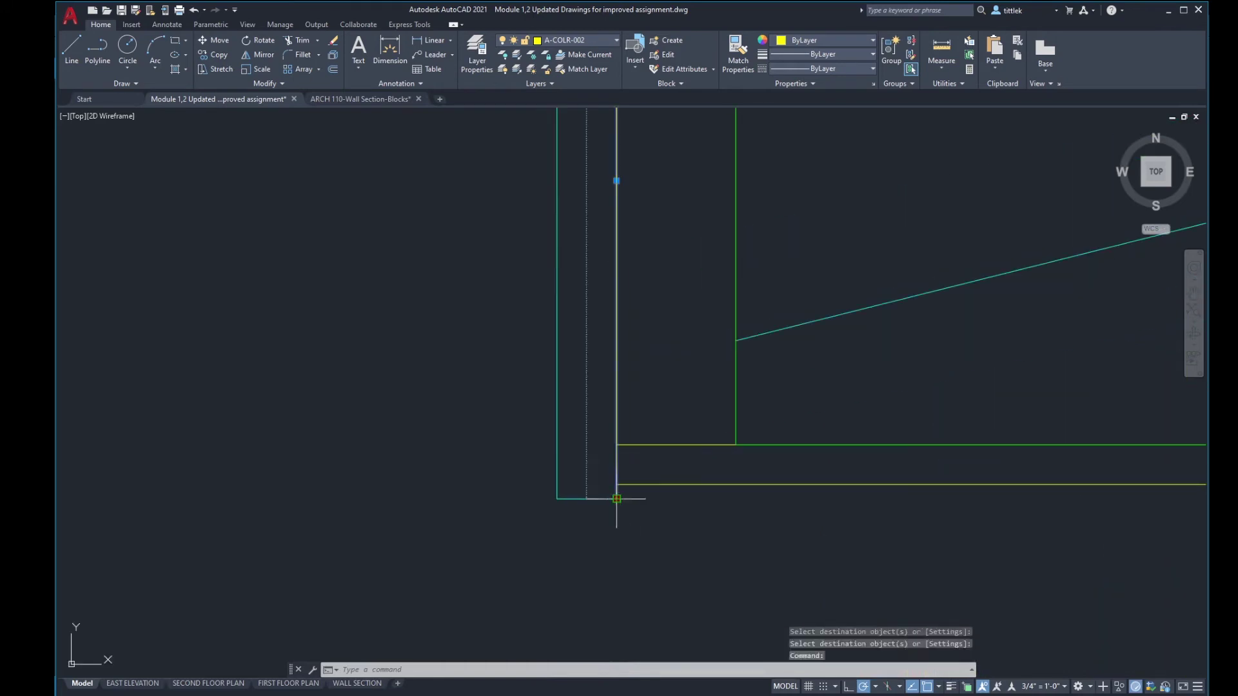
click(616, 498)
key(Escape)
key(Escape)
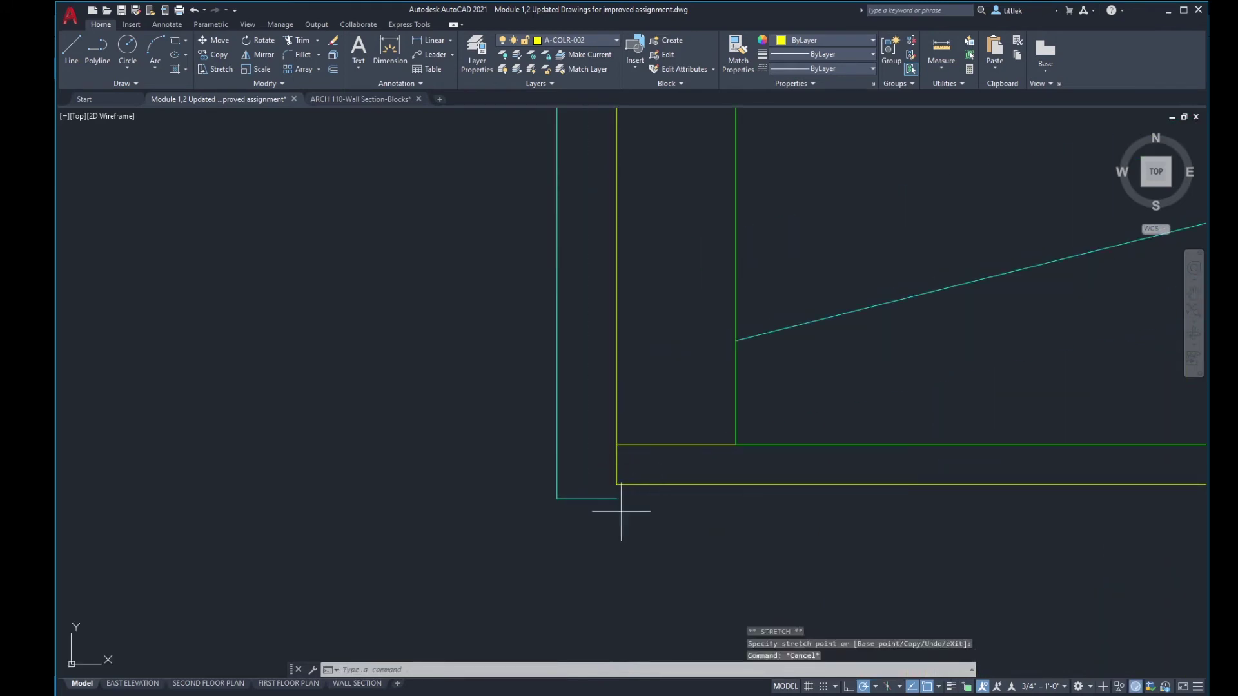
text(l)
key(Return)
click(616, 485)
key(Escape)
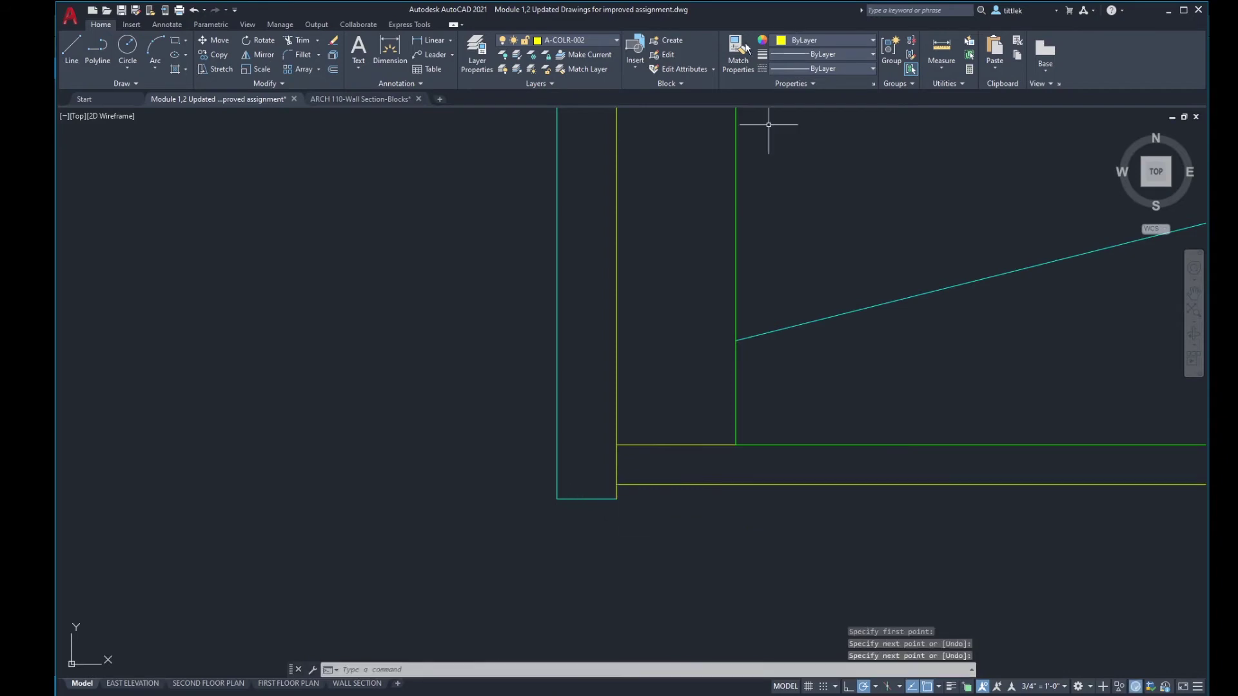
Step: Match the cyan bottom line's properties onto the lower soffit line
click(738, 48)
click(597, 498)
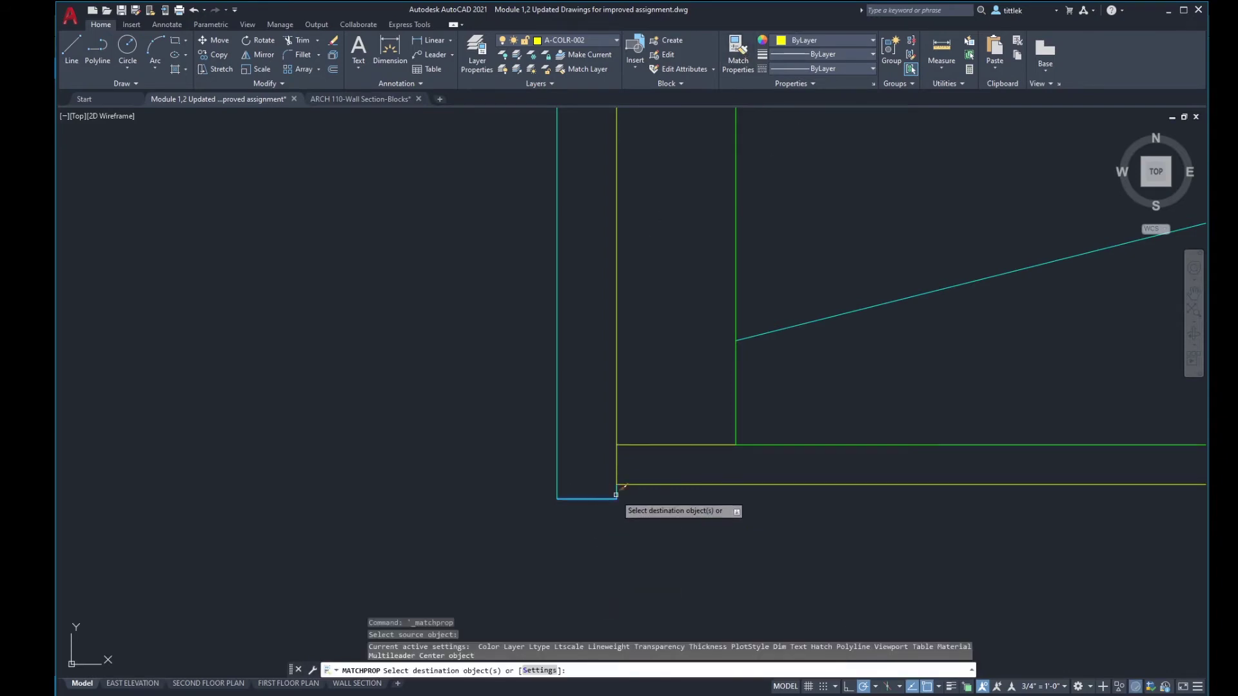
click(631, 484)
scroll(580, 494, down, 4)
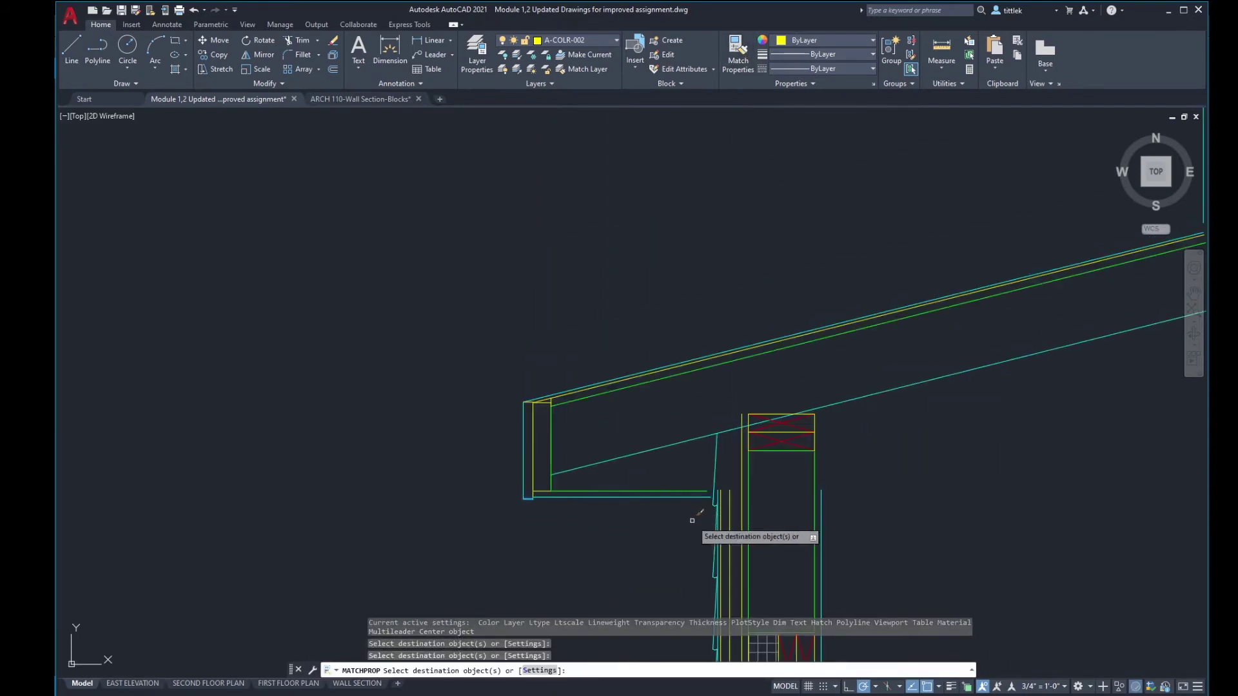
key(Return)
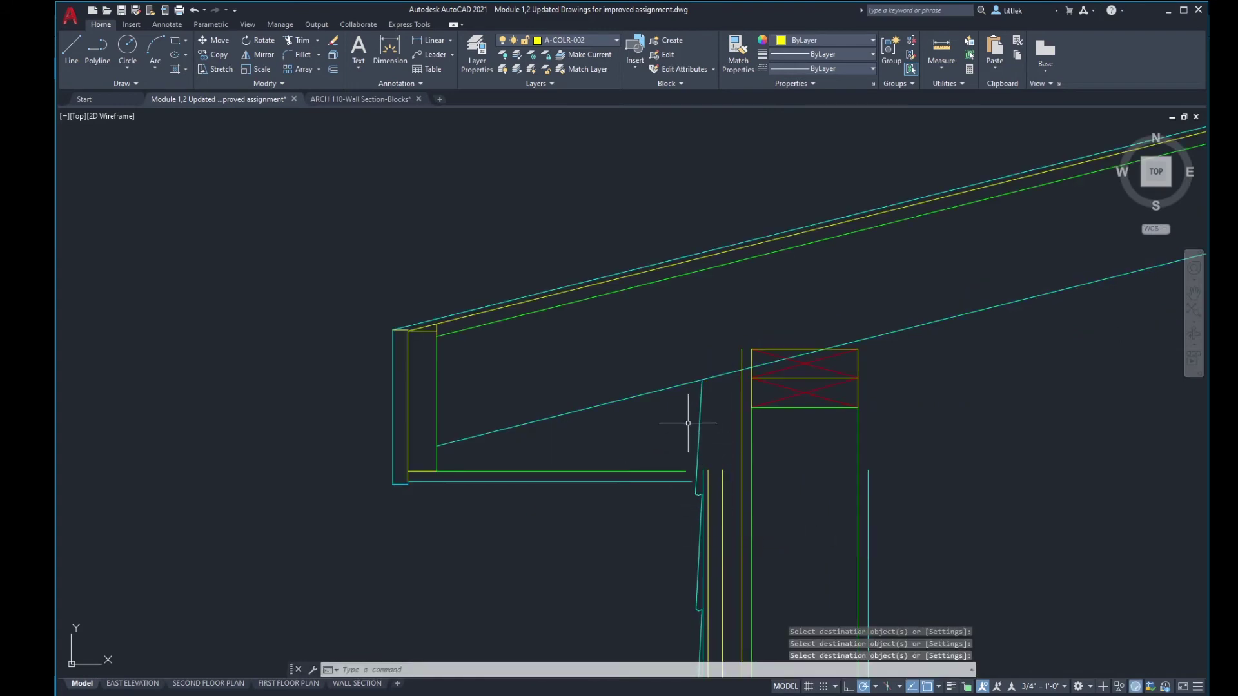
scroll(700, 424, up, 3)
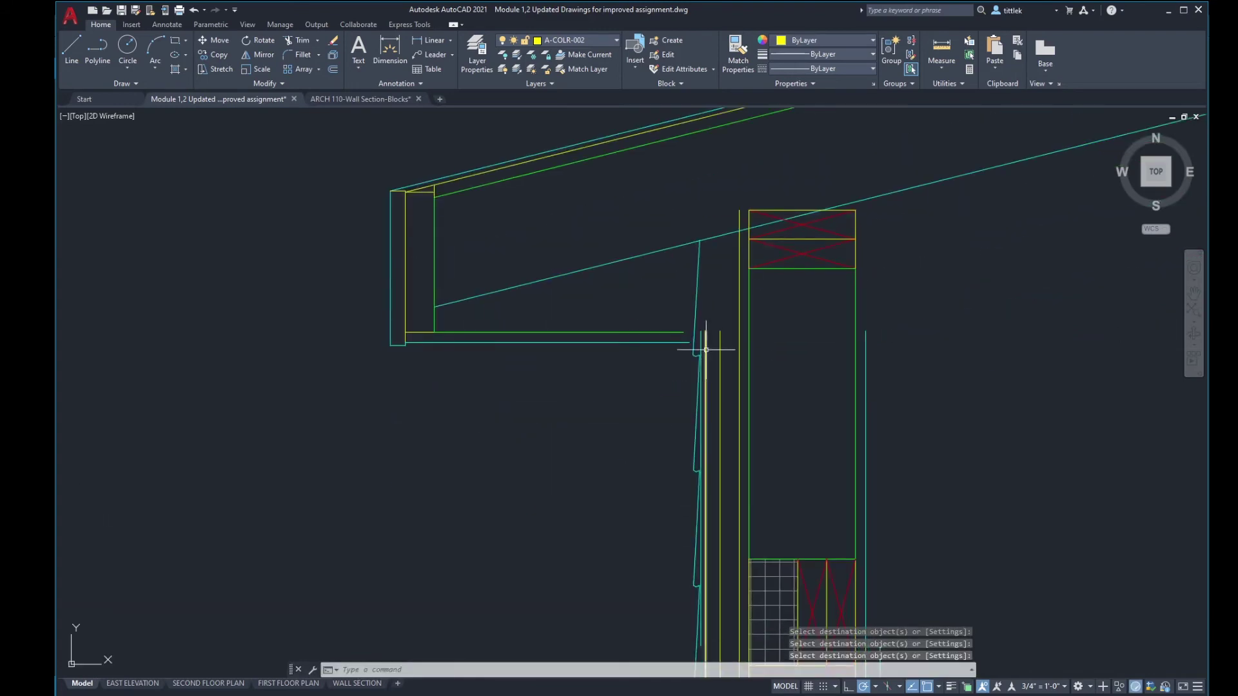
Step: Delete the stray sloped line at the wall junction
click(691, 325)
click(683, 319)
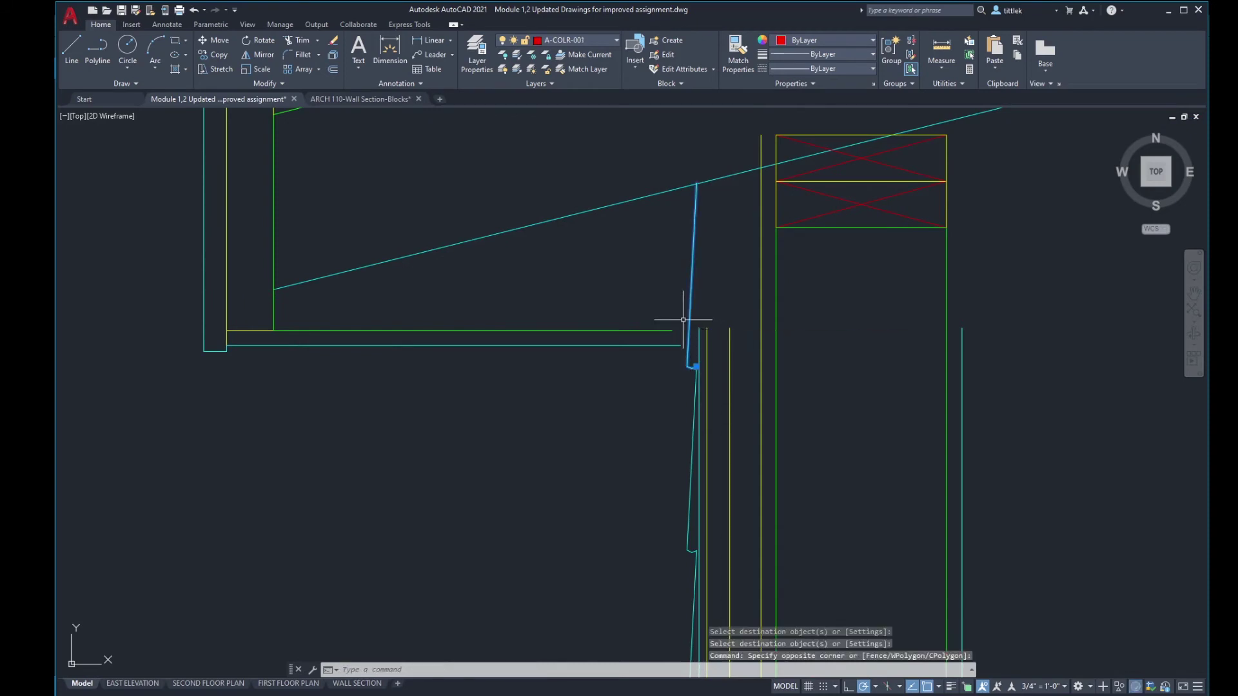
key(Delete)
middle_drag(695, 319, 716, 375)
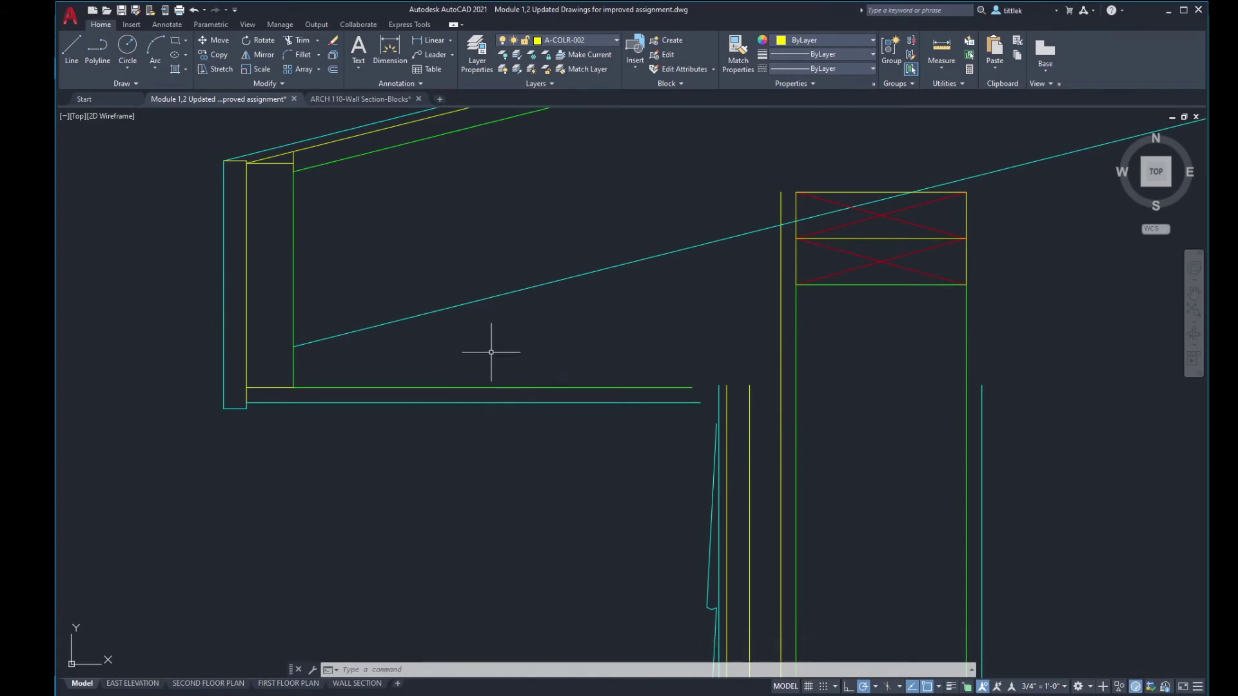
Step: Offset the green soffit line 3.5" upward
text(o)
key(Return)
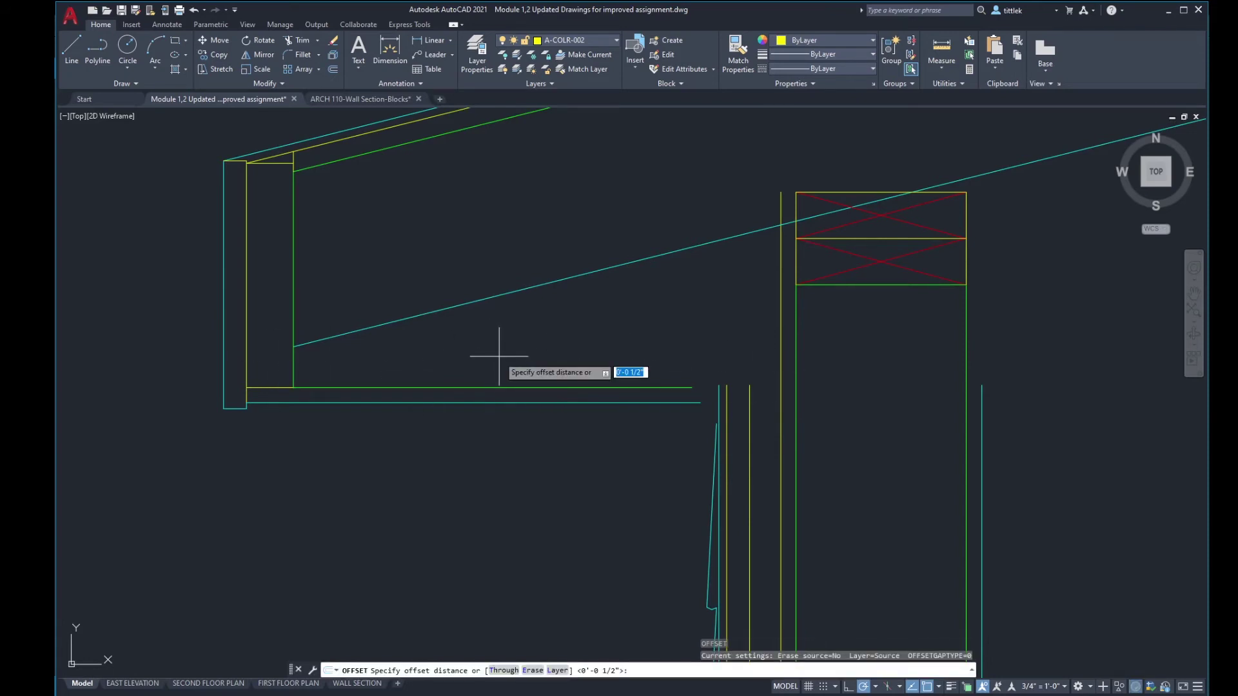
key(Return)
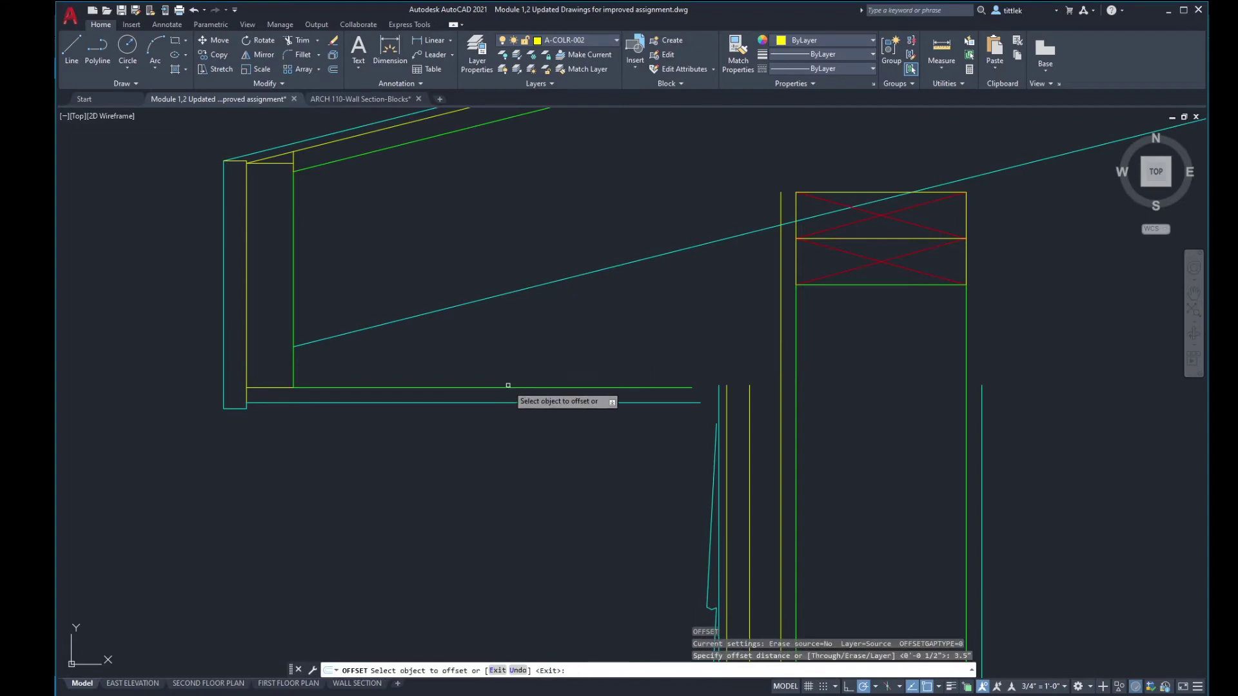
click(509, 387)
click(517, 339)
key(Return)
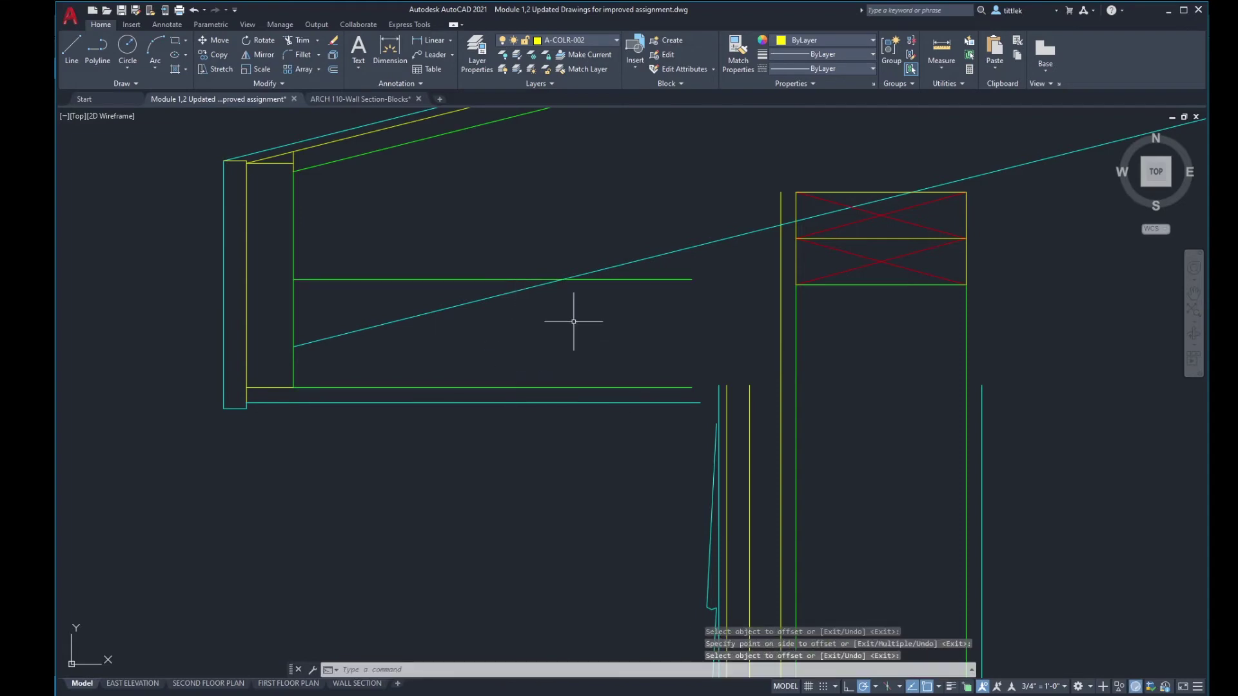
mouse_move(445, 287)
middle_down()
mouse_move(674, 345)
mouse_move(696, 336)
middle_up()
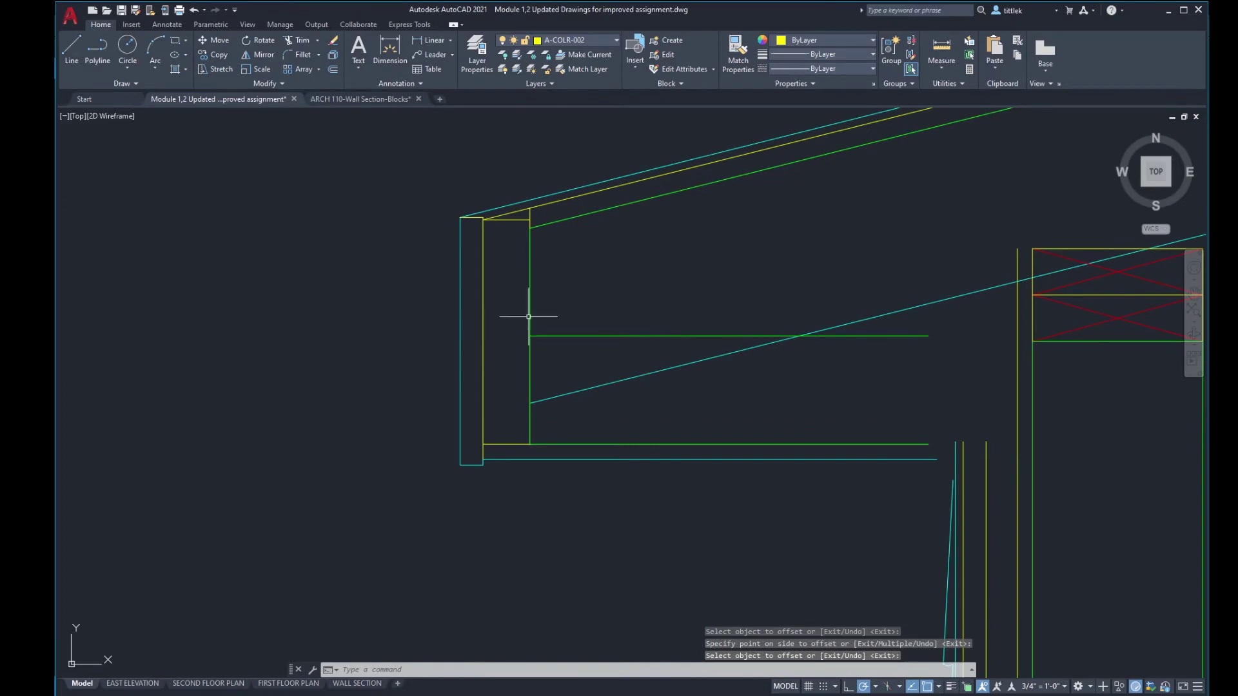
scroll(604, 349, down, 2)
middle_drag(777, 305, 581, 368)
scroll(580, 368, up, 2)
middle_drag(397, 434, 755, 365)
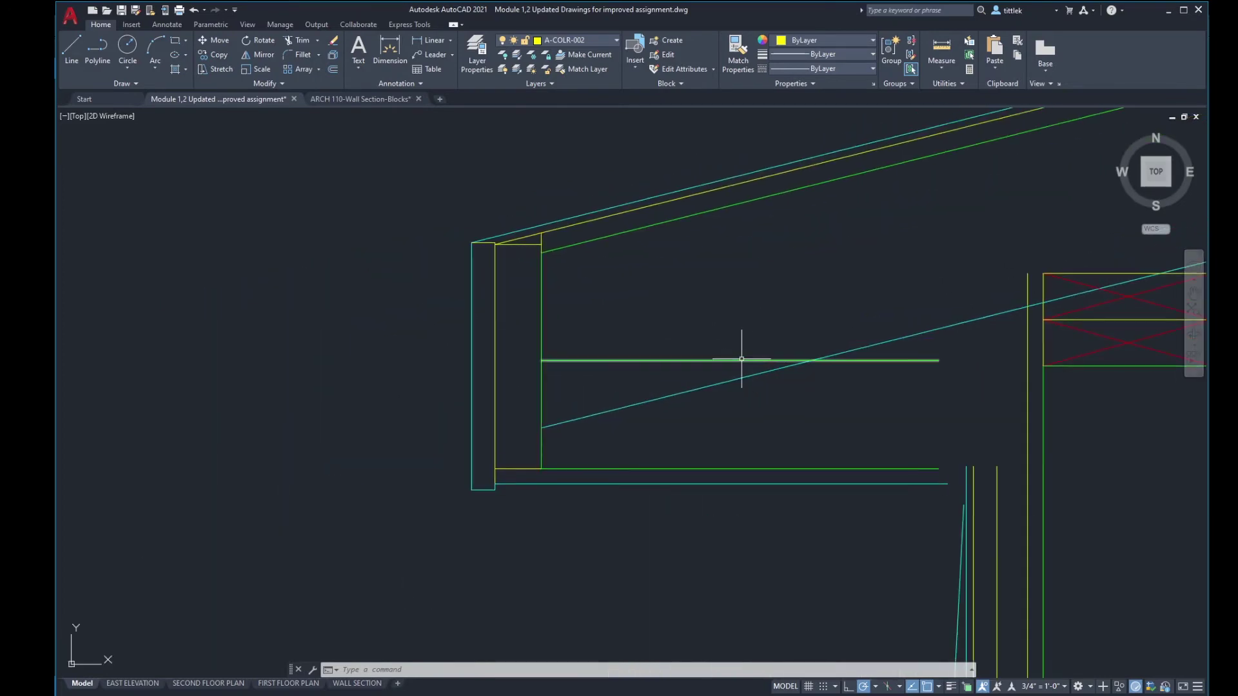
Step: Trim the new green line at the cyan diagonal and grab its right end to lengthen it
text(tr)
key(Return)
click(745, 378)
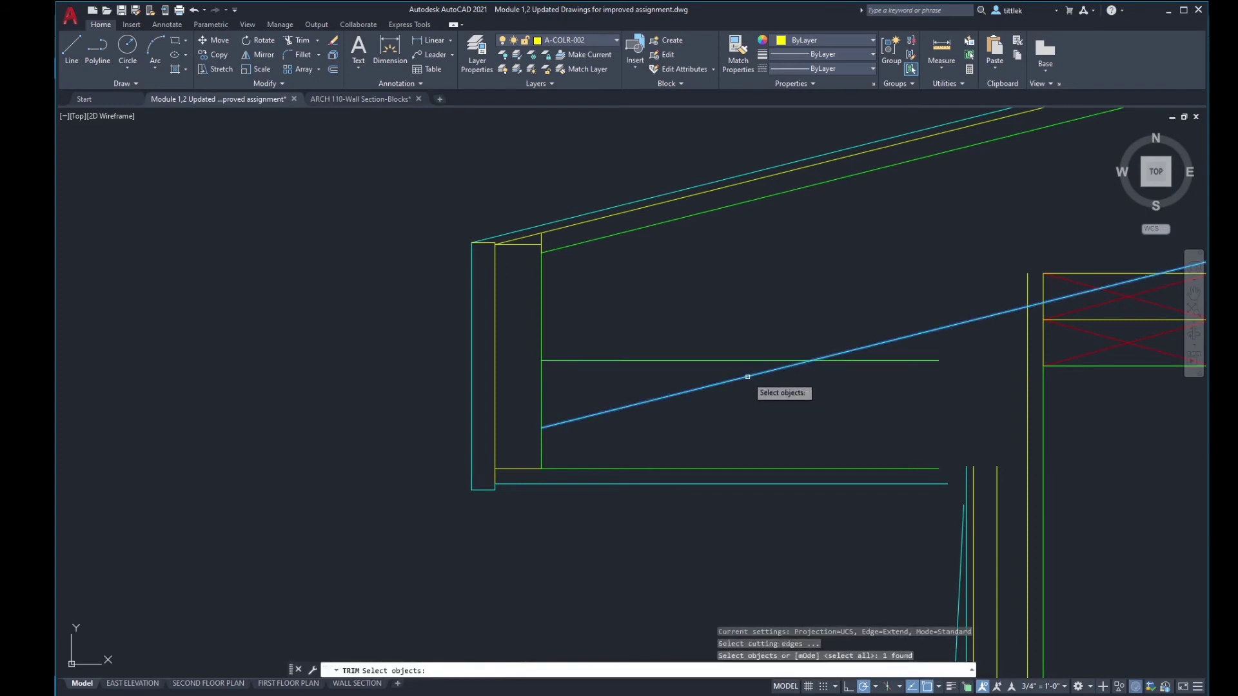
key(Return)
click(747, 361)
scroll(741, 362, down, 4)
key(Return)
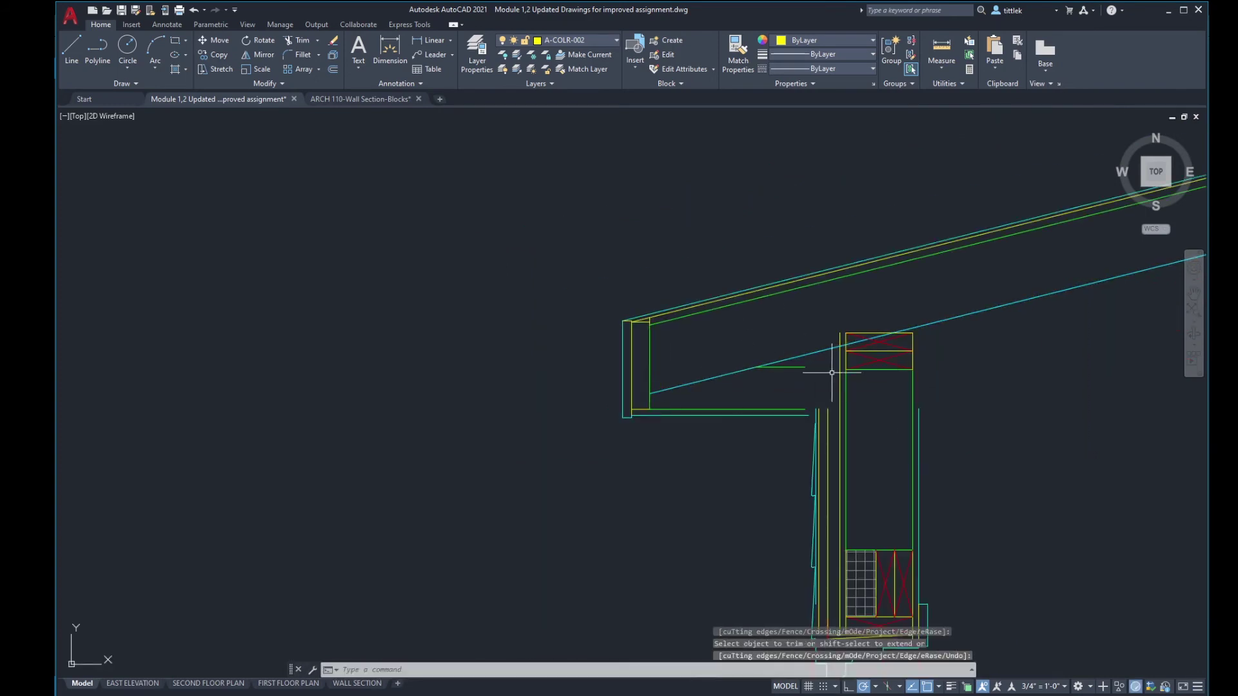
middle_drag(838, 364, 690, 364)
scroll(690, 365, up, 2)
key(Return)
click(630, 361)
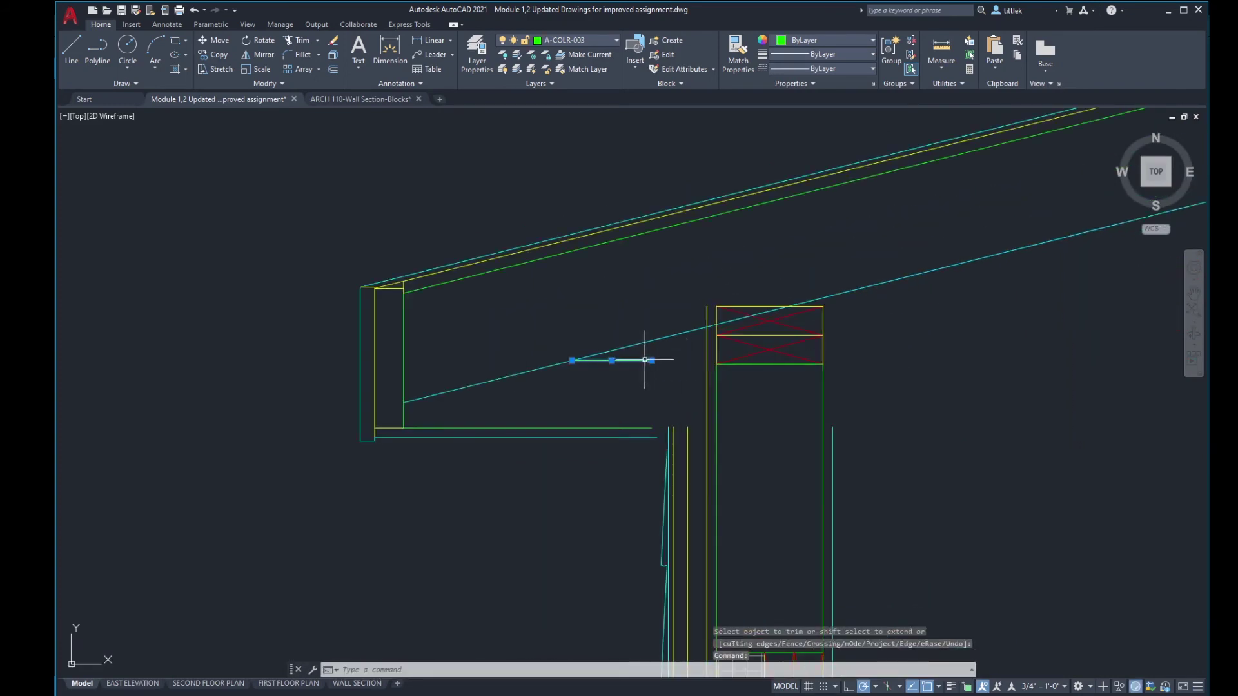
click(651, 361)
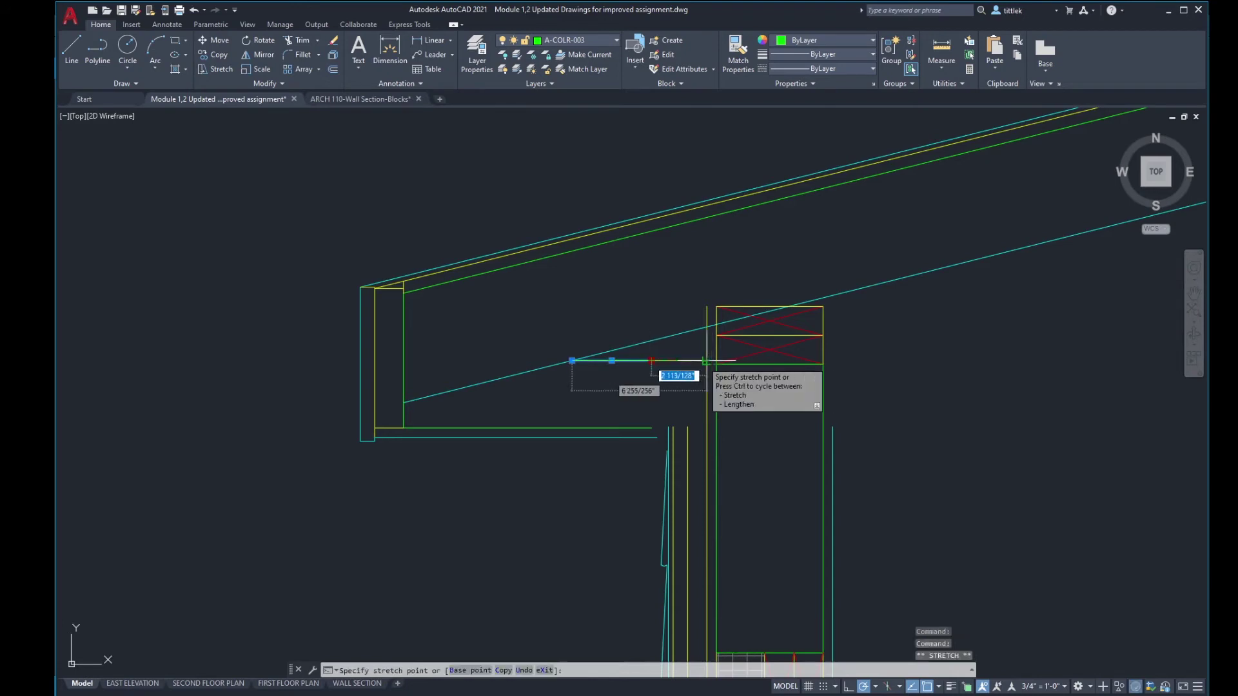
click(704, 362)
key(Escape)
key(Escape)
scroll(689, 406, up, 2)
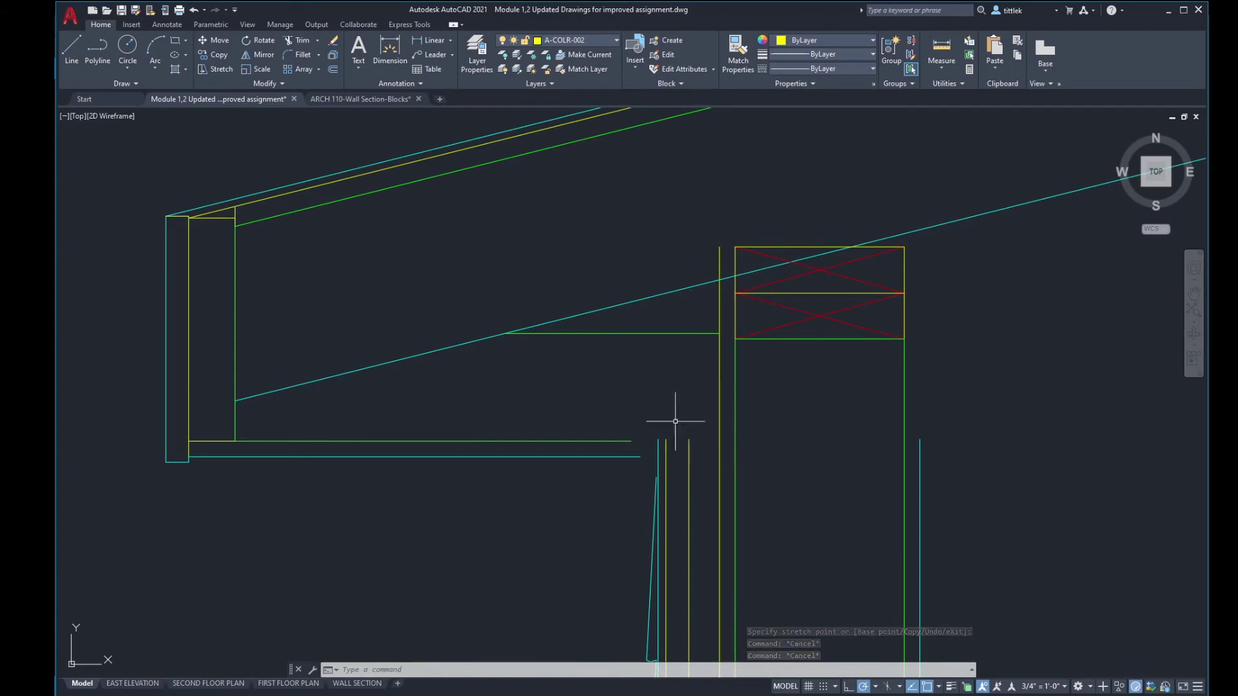
scroll(670, 406, down, 2)
scroll(610, 408, down, 4)
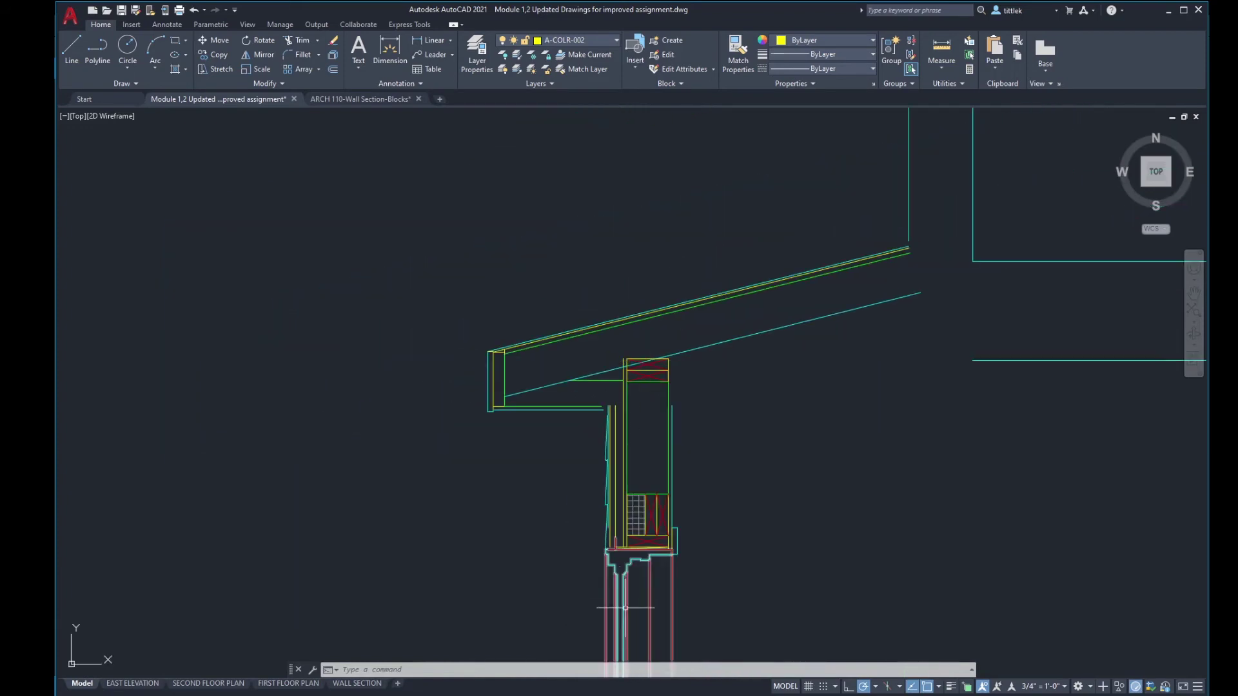
scroll(645, 374, up, 2)
scroll(632, 367, up, 2)
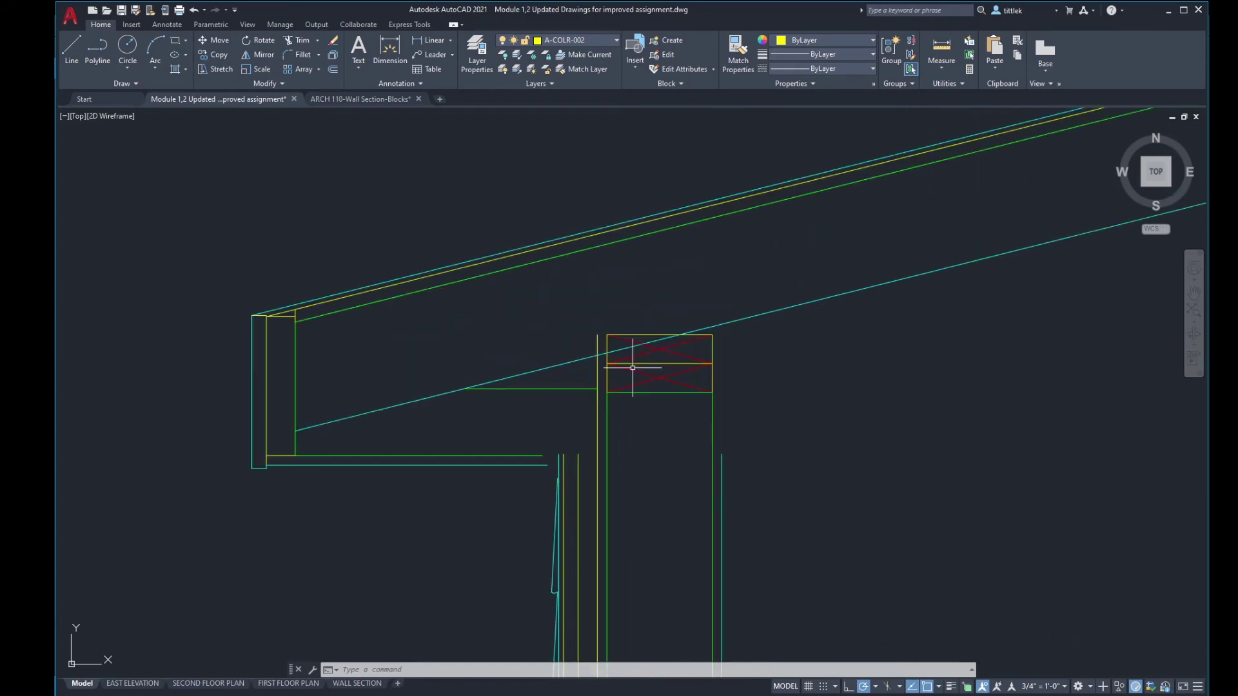
scroll(634, 367, down, 10)
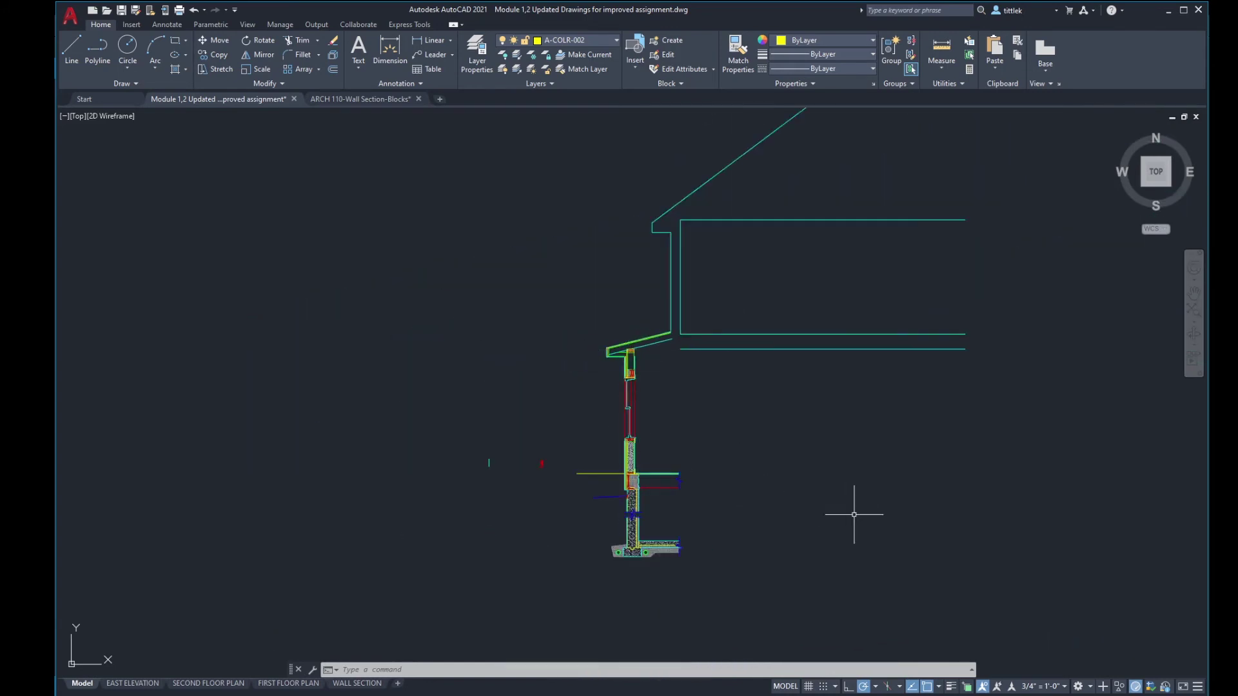
scroll(613, 419, up, 5)
scroll(647, 217, up, 4)
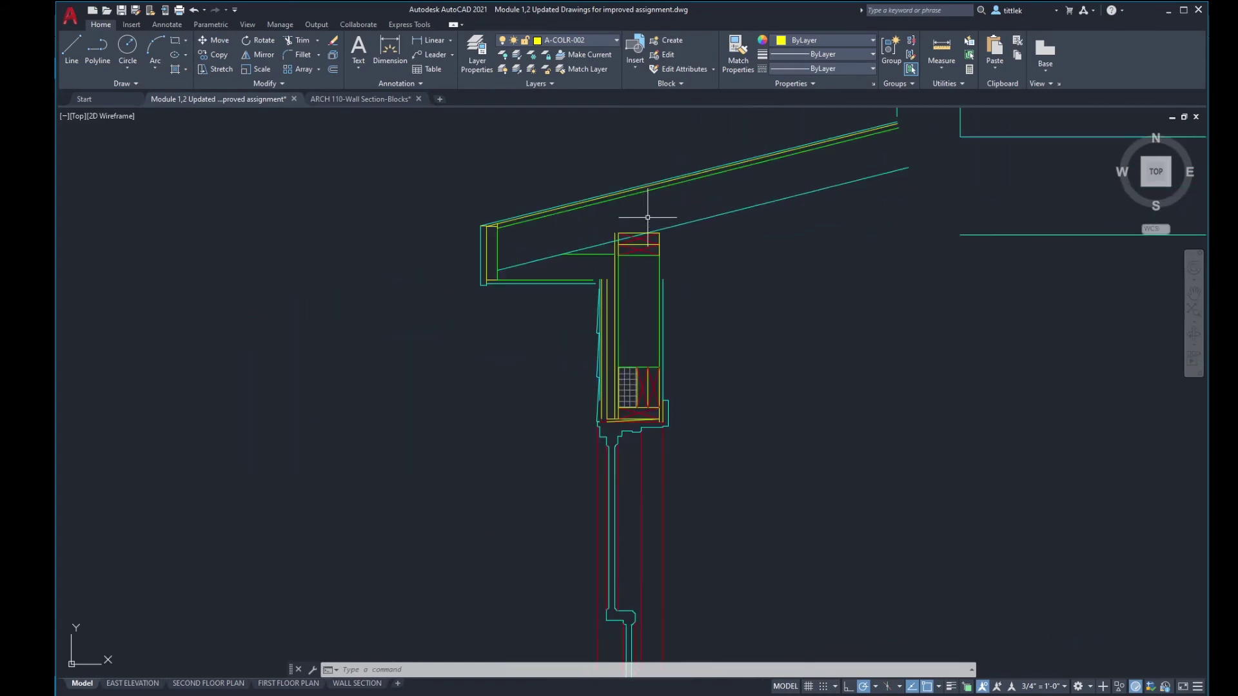
scroll(611, 231, up, 2)
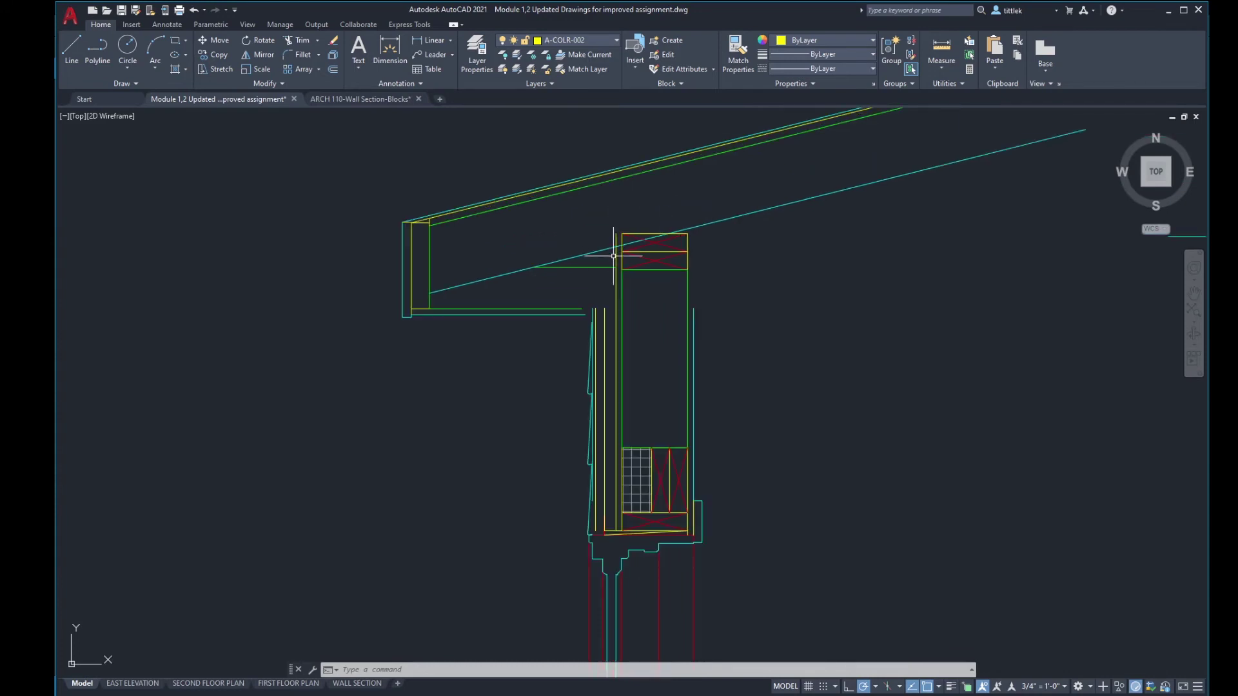
middle_drag(621, 238, 621, 356)
scroll(612, 351, down, 2)
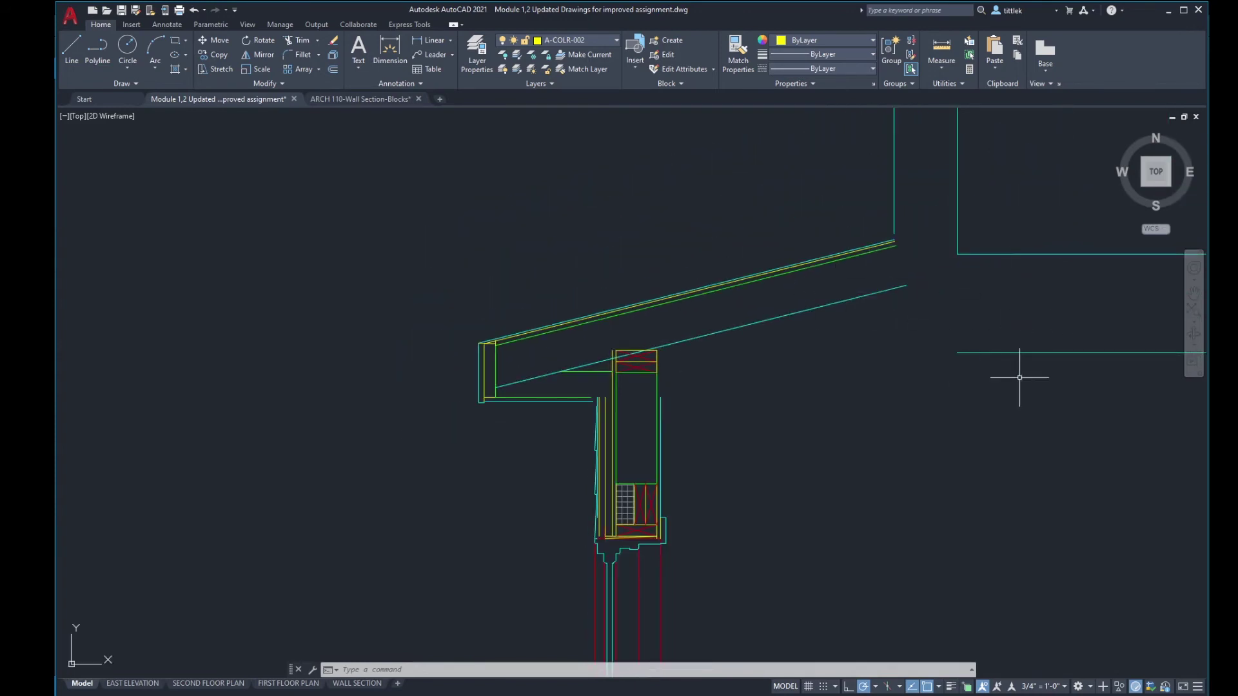
scroll(796, 262, up, 2)
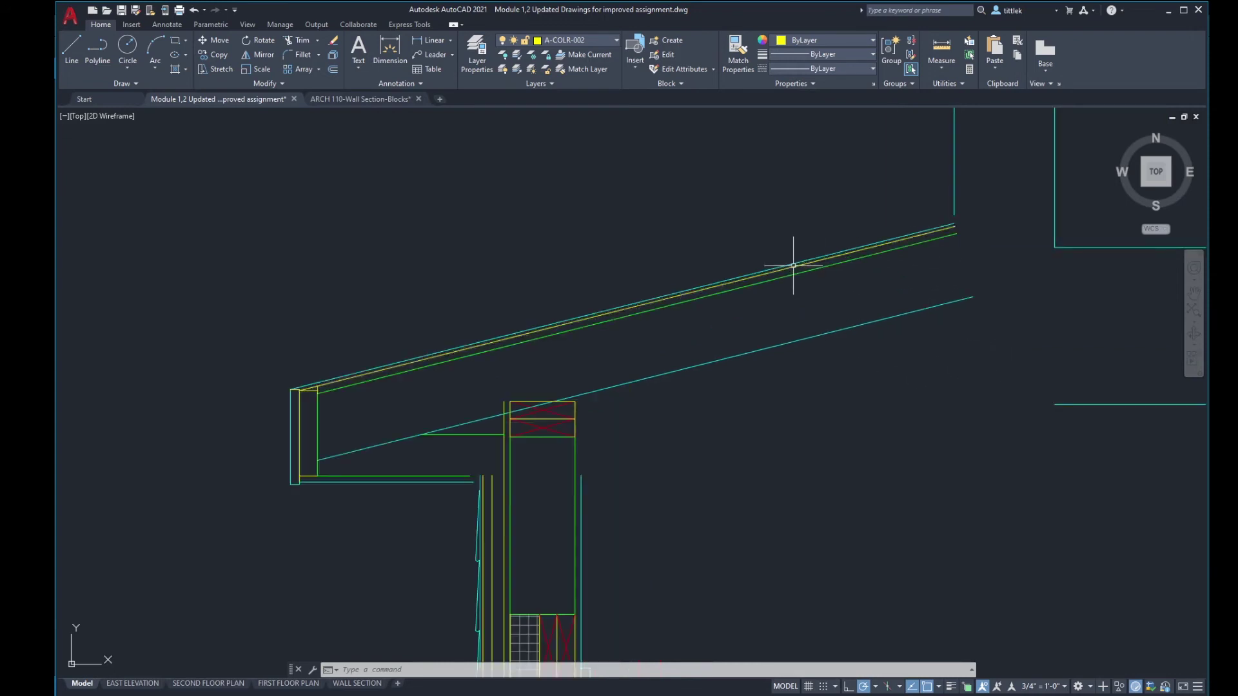
middle_drag(401, 420, 447, 386)
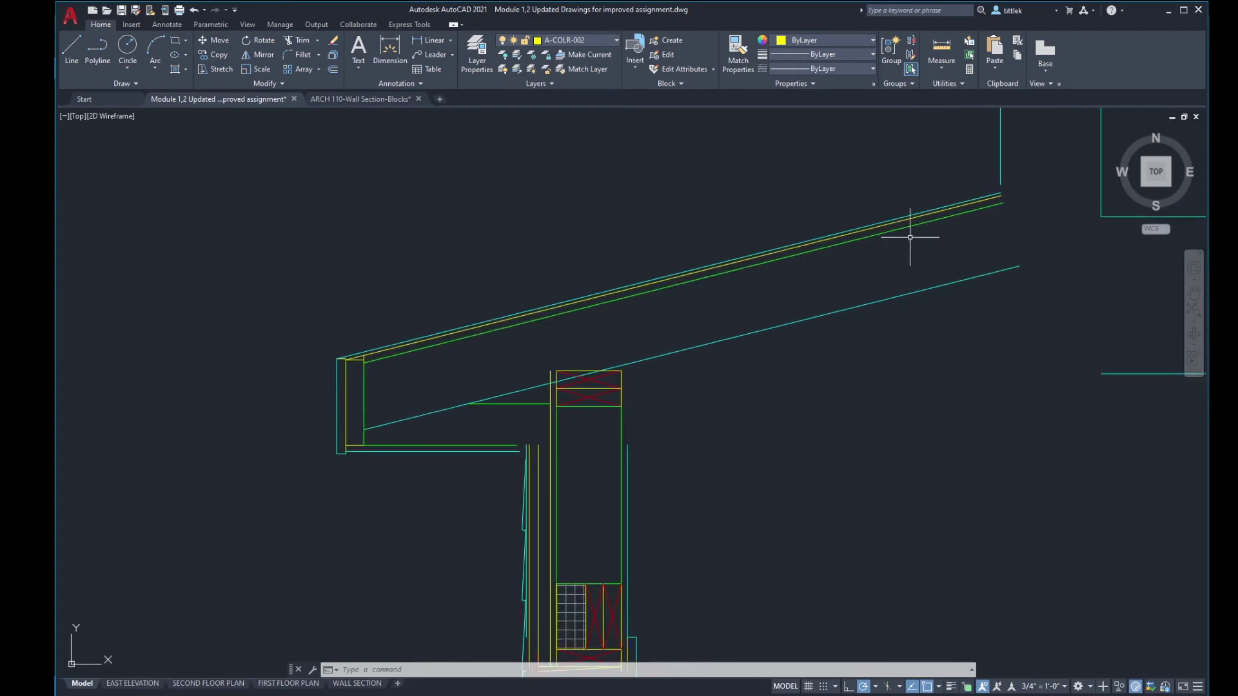
scroll(600, 347, up, 3)
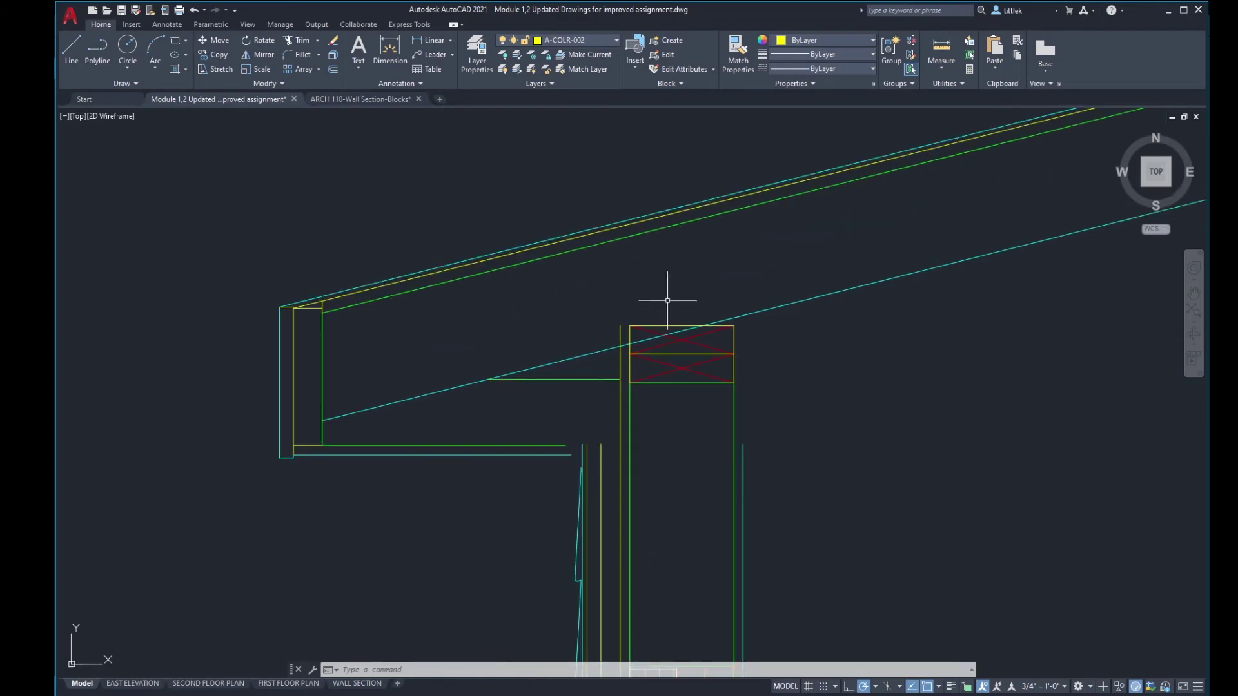
scroll(865, 248, down, 2)
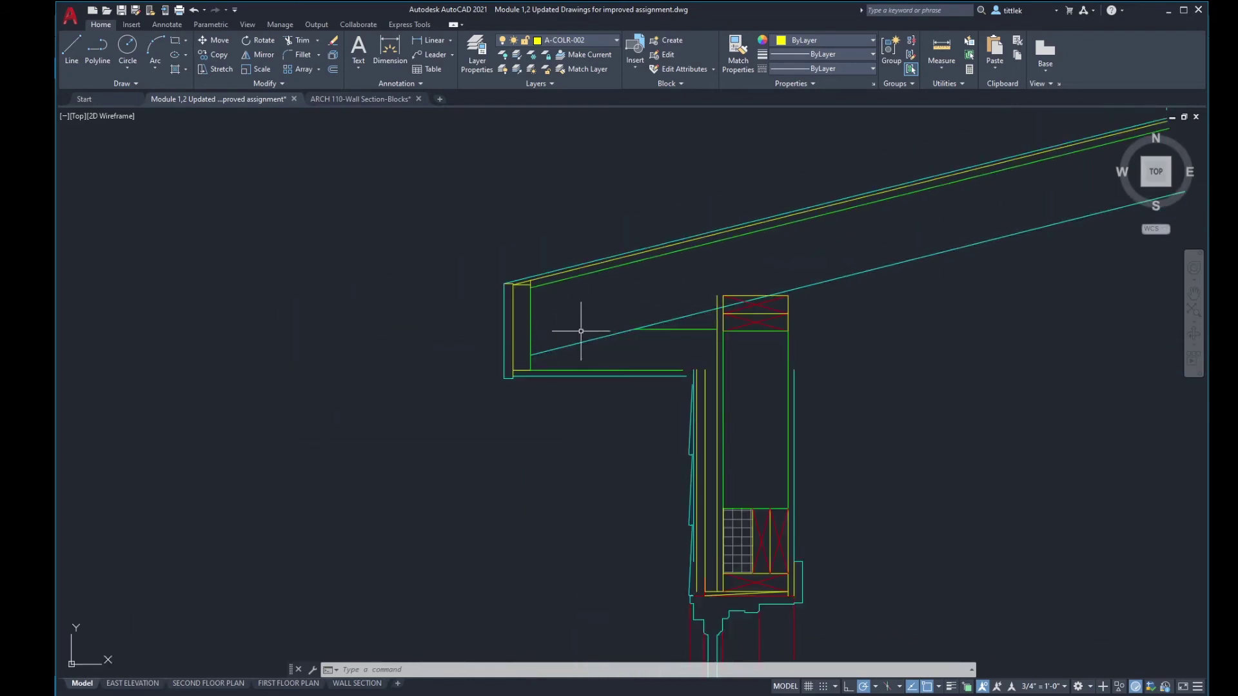
middle_drag(691, 299, 526, 363)
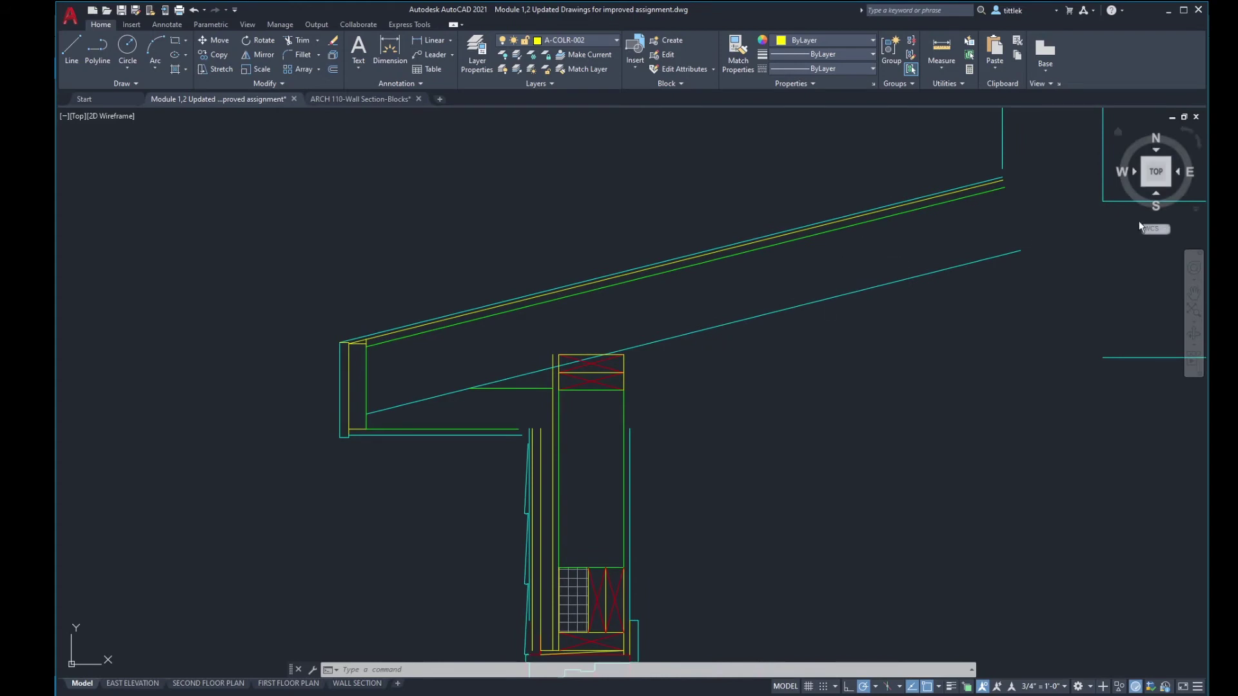
scroll(504, 395, up, 2)
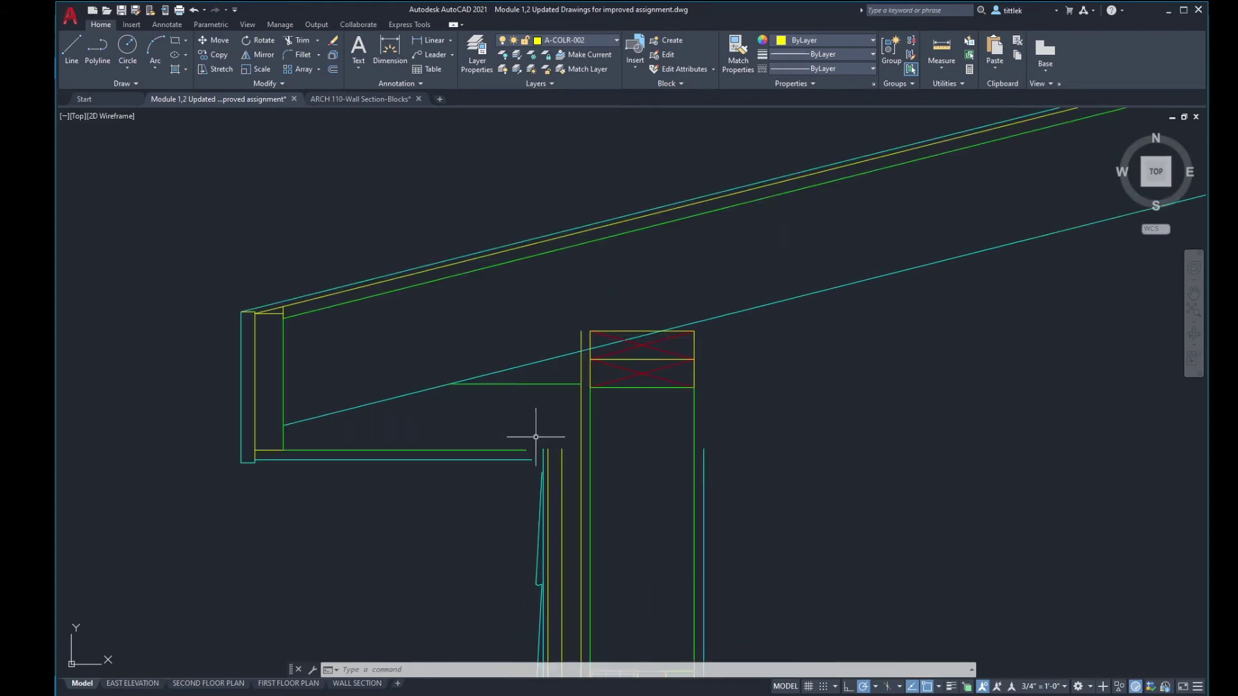
Step: Stretch the vertical line below the soffit up to the cyan roof line
click(562, 470)
click(561, 450)
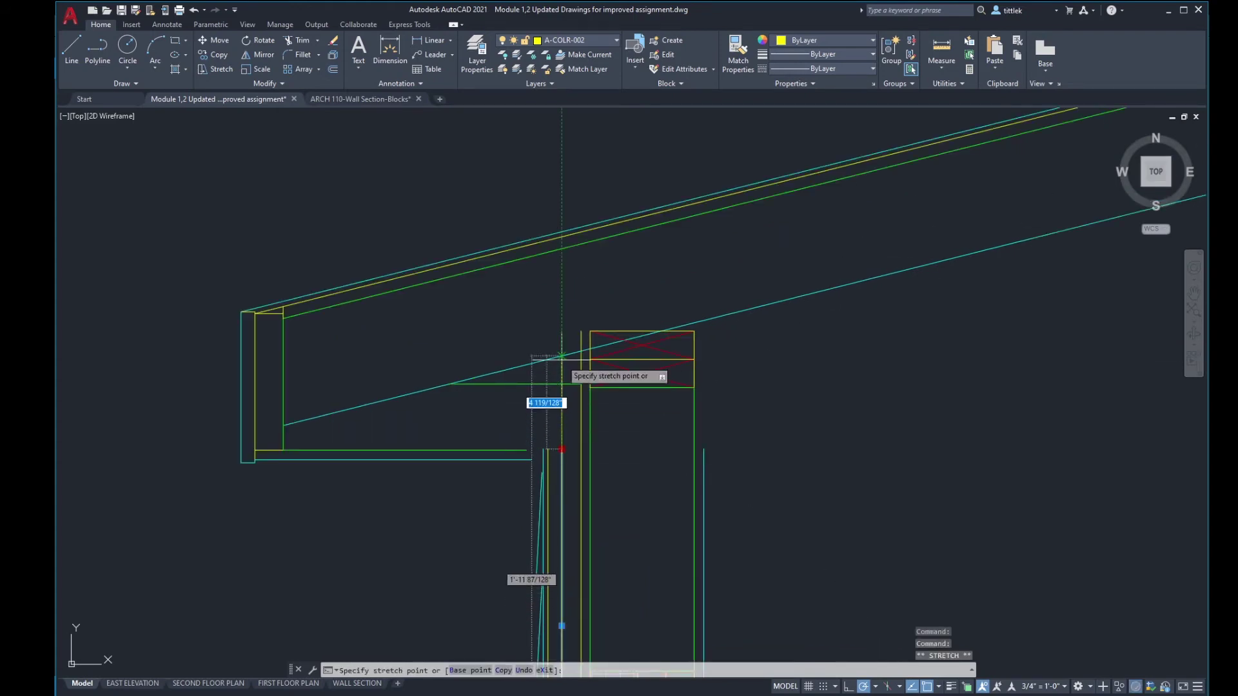
click(562, 356)
scroll(562, 361, up, 2)
Step: Draw a cap line from the vertical line's top across to the yellow line
text(l)
key(Return)
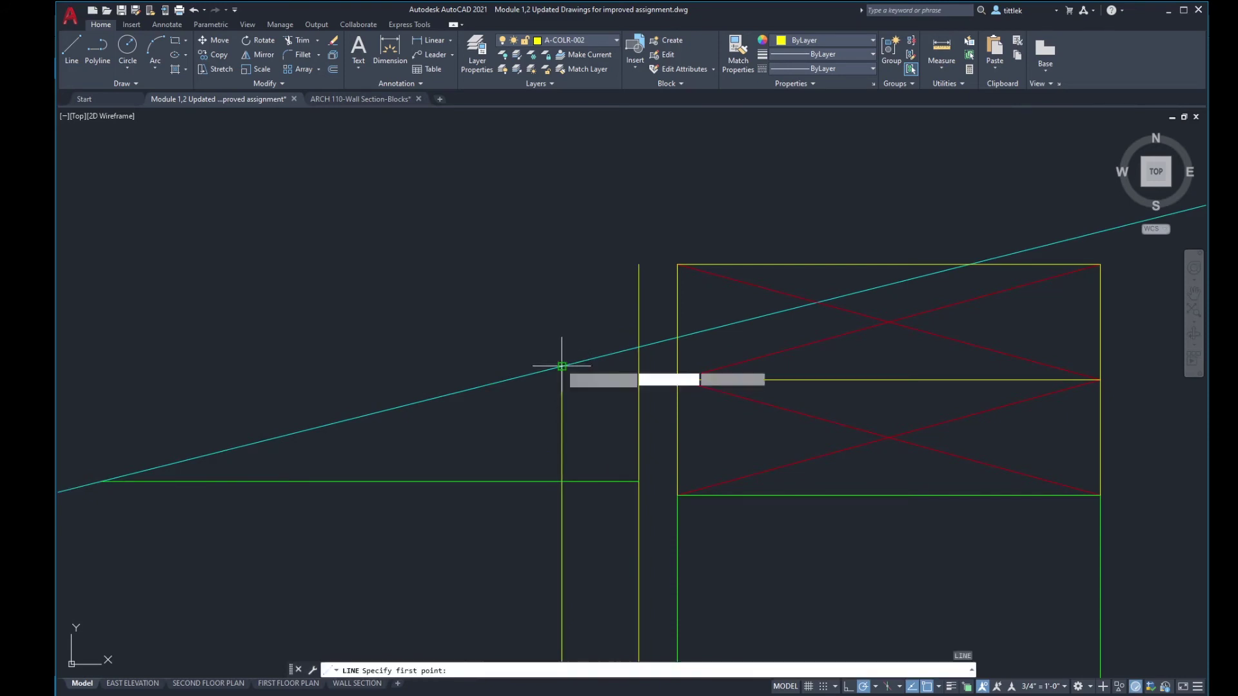
click(561, 365)
click(638, 366)
key(Return)
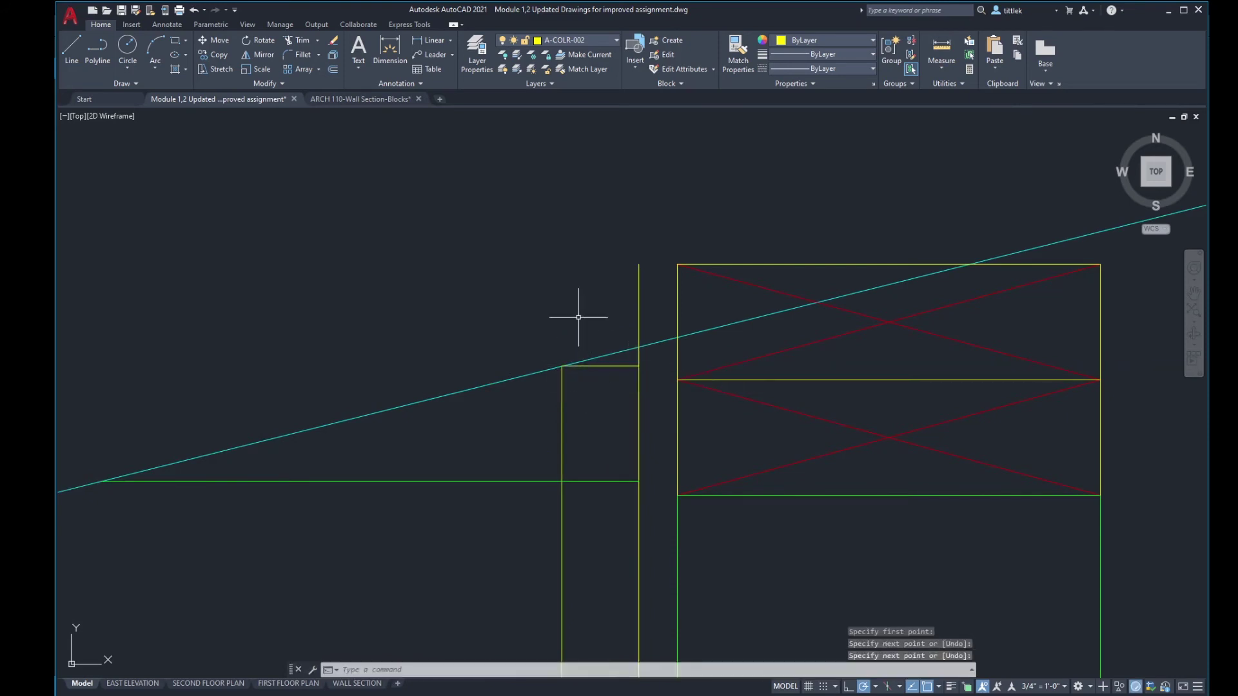
scroll(659, 292, up, 2)
Step: Draw a short line from the wall's top corner toward the upper blocking
text(l)
key(Return)
click(687, 248)
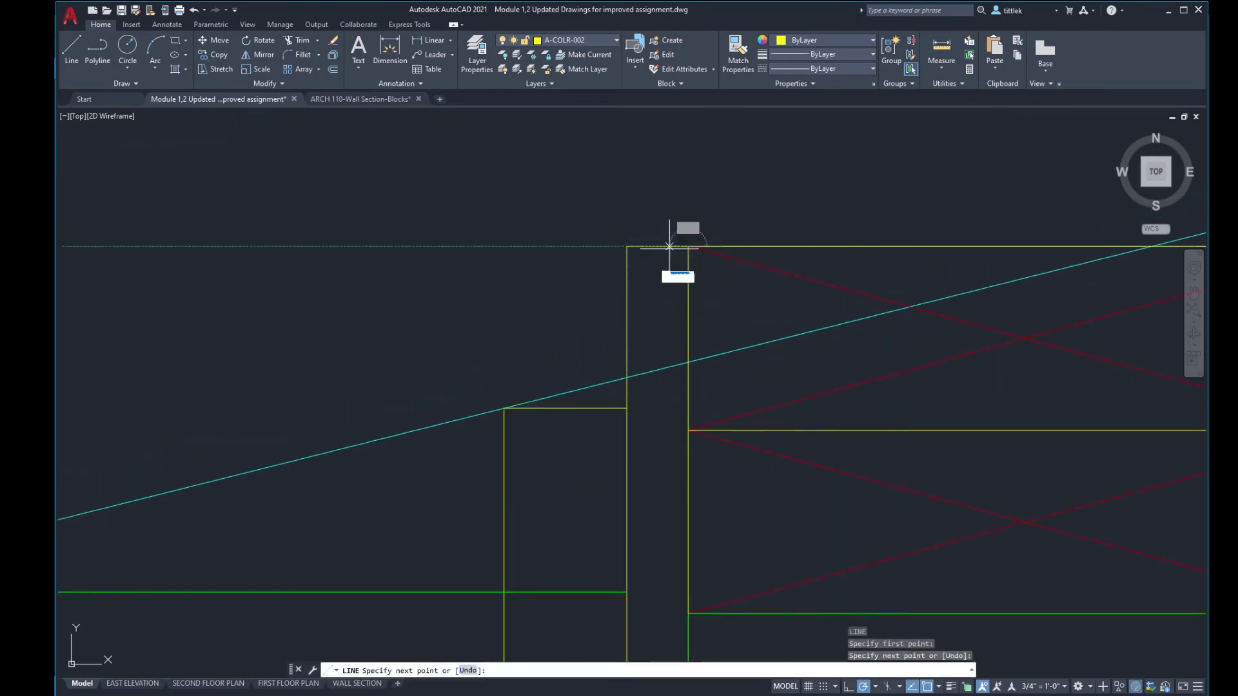
click(611, 269)
key(Return)
scroll(528, 331, down, 4)
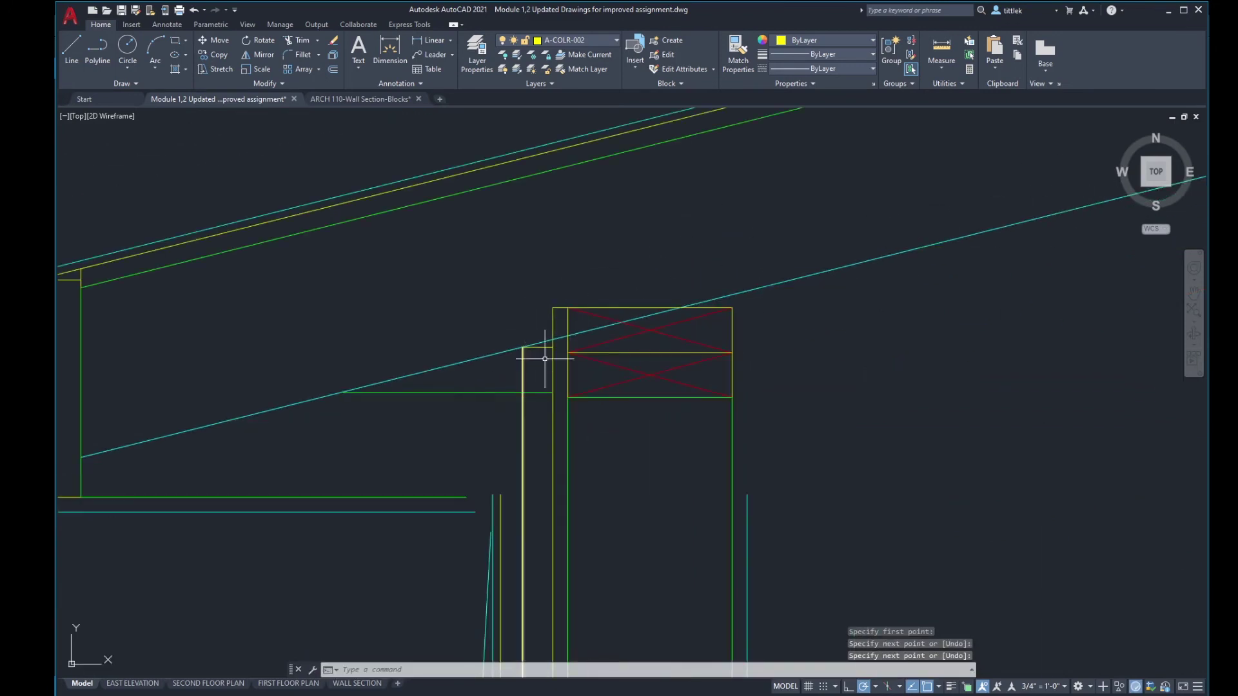
scroll(806, 327, up, 1)
scroll(656, 324, up, 1)
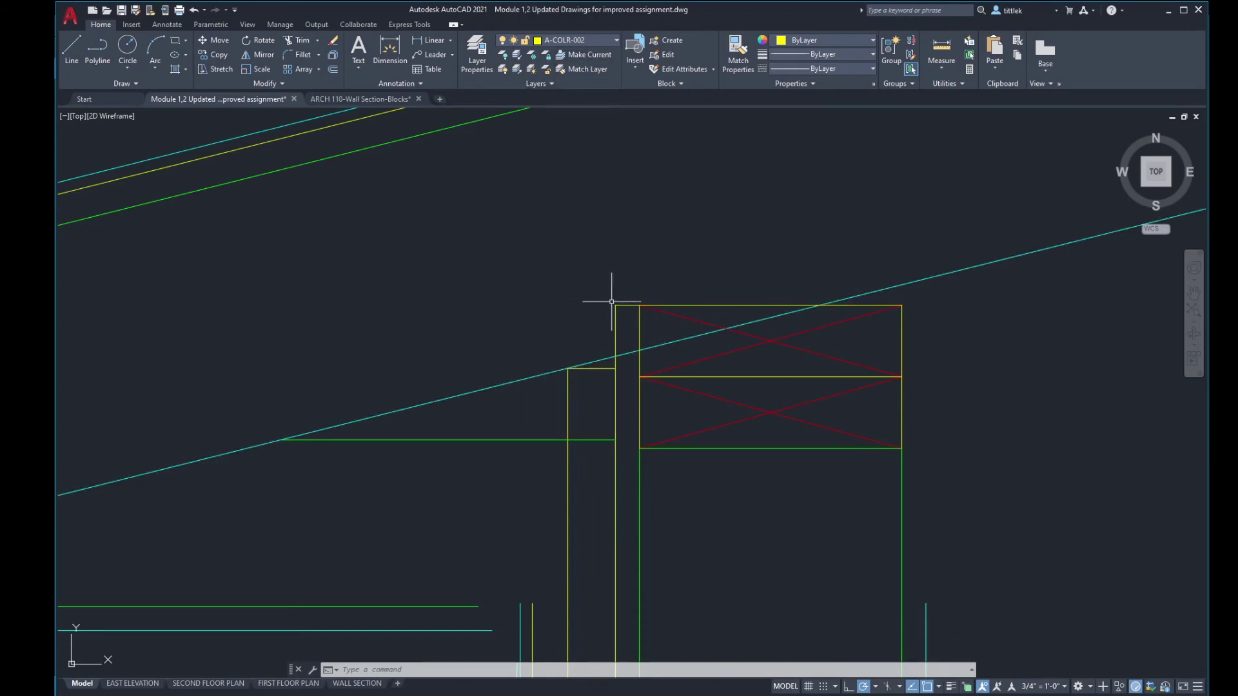
scroll(638, 312, down, 4)
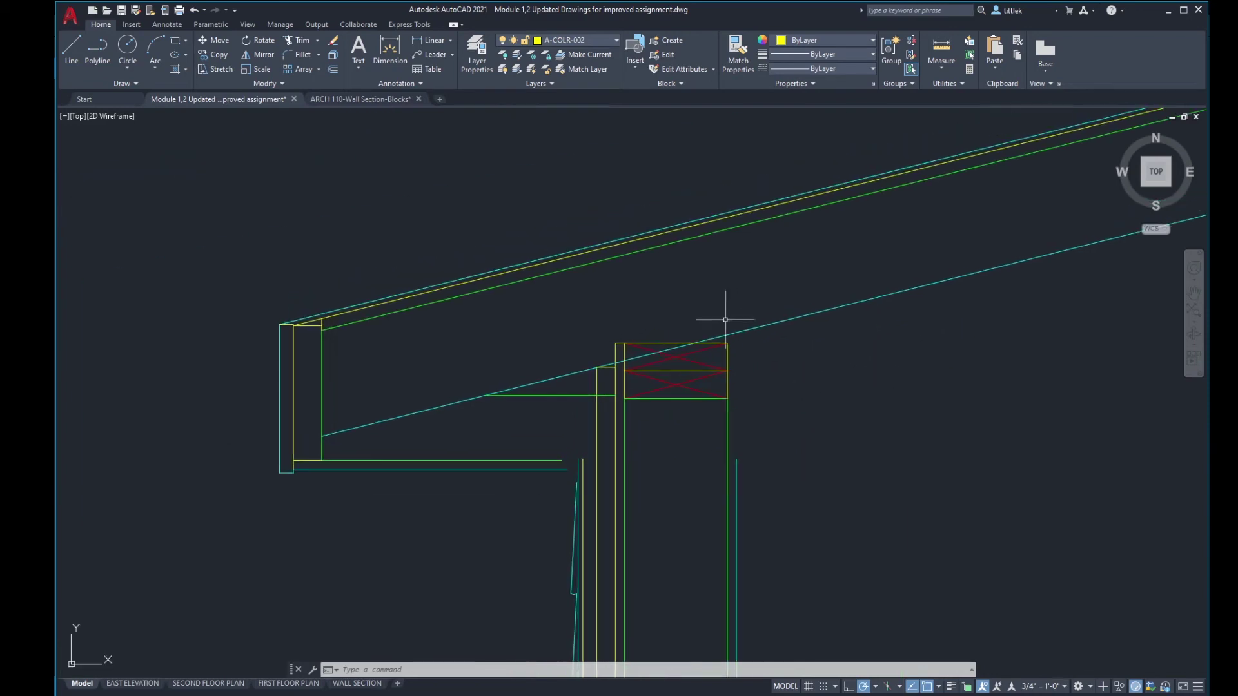
Step: Trim the cyan segment inside the blocking box, using the box edge and vertical wall line as cutting edges
key(Return)
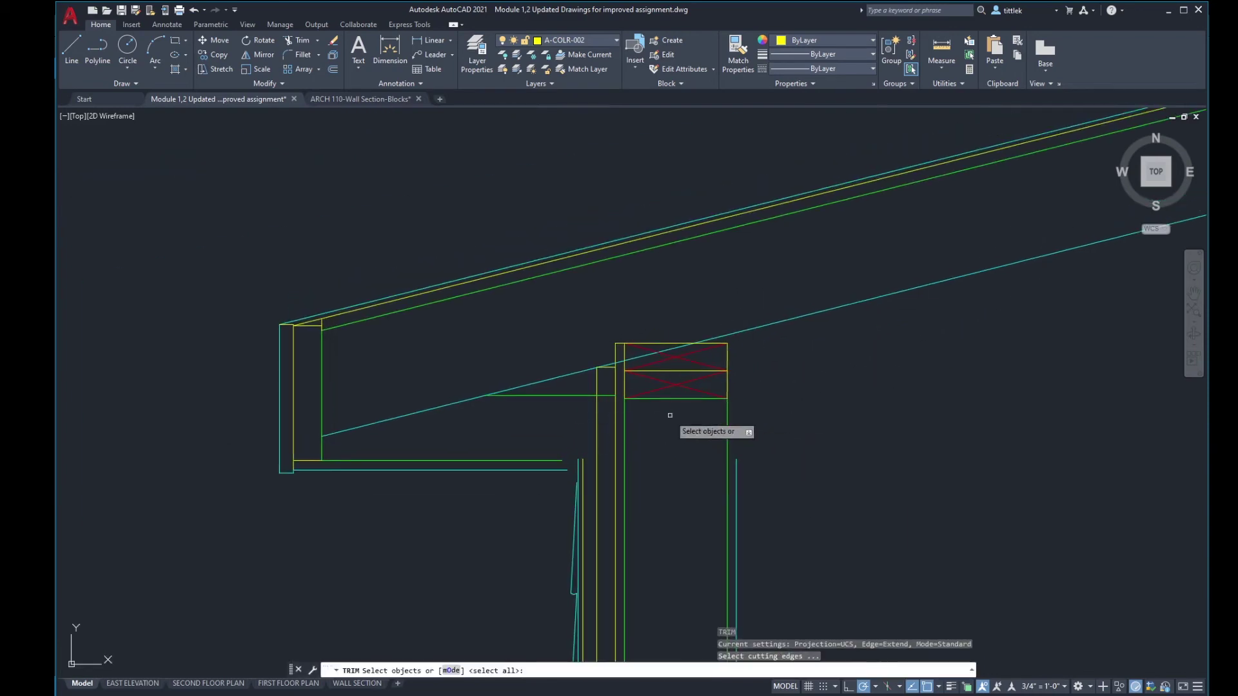
scroll(655, 354, up, 4)
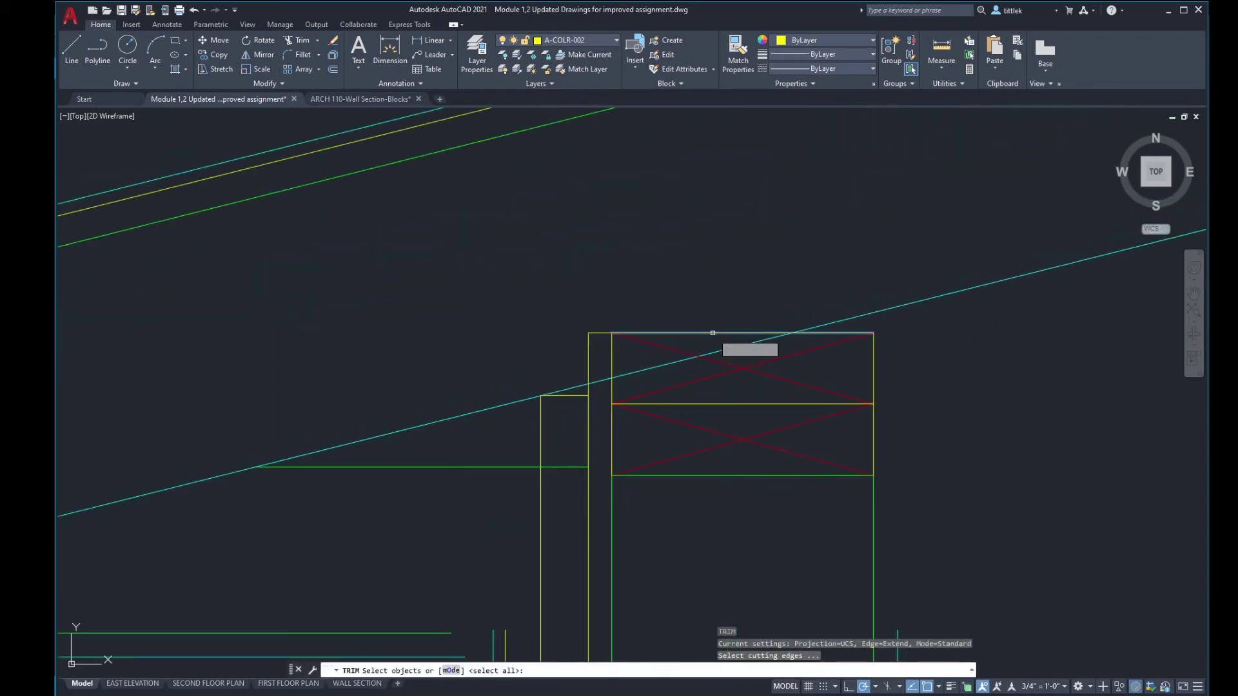
click(712, 333)
click(585, 357)
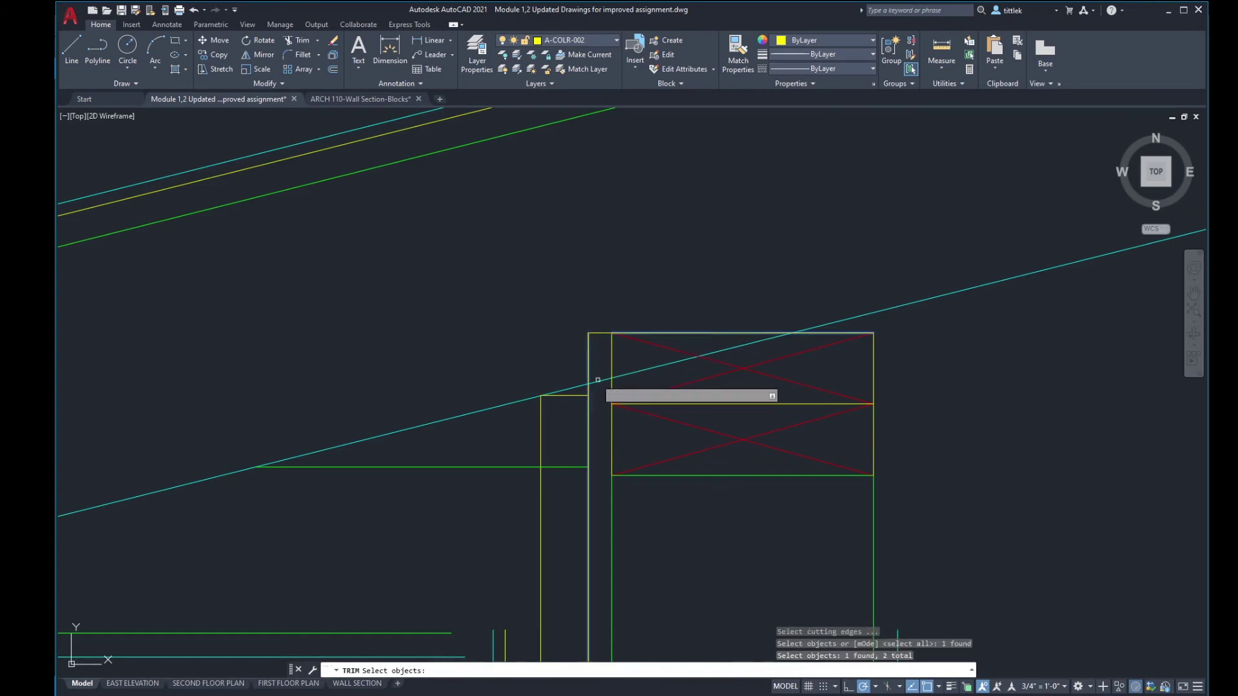
key(Return)
click(597, 381)
key(Return)
scroll(617, 372, down, 4)
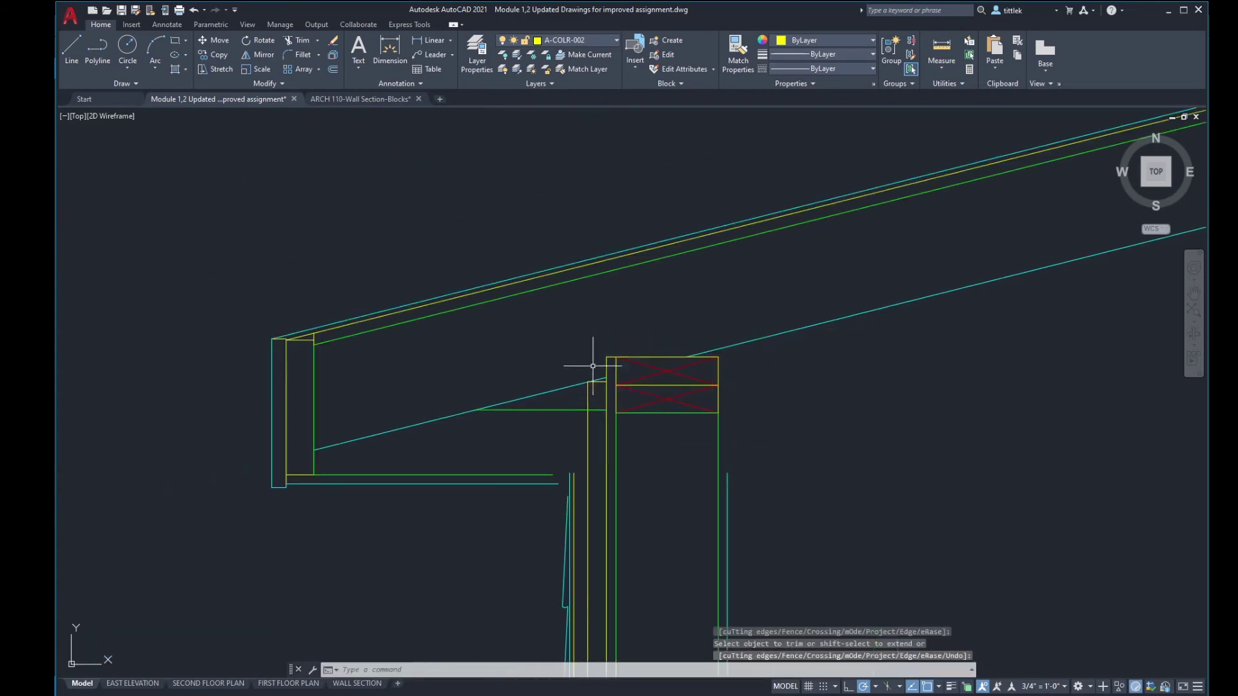
scroll(606, 381, down, 2)
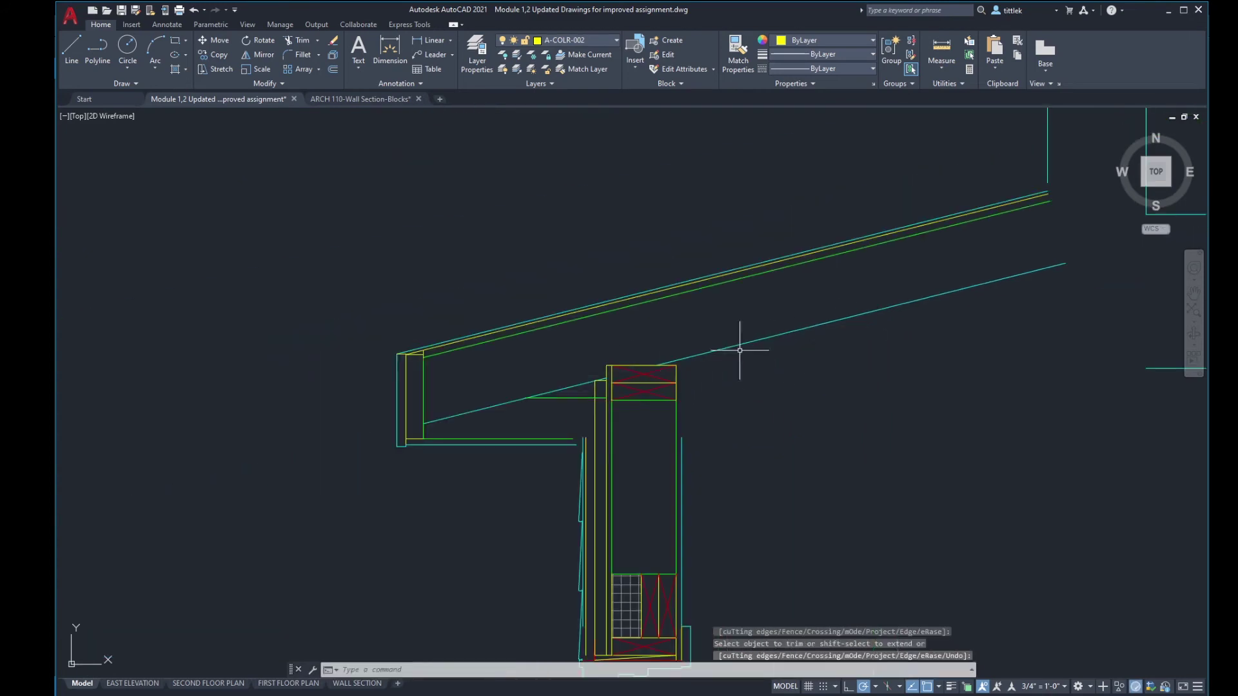
Step: Move the left and right parts of the sloped cyan line to layer A-COLR-001
click(492, 408)
click(717, 349)
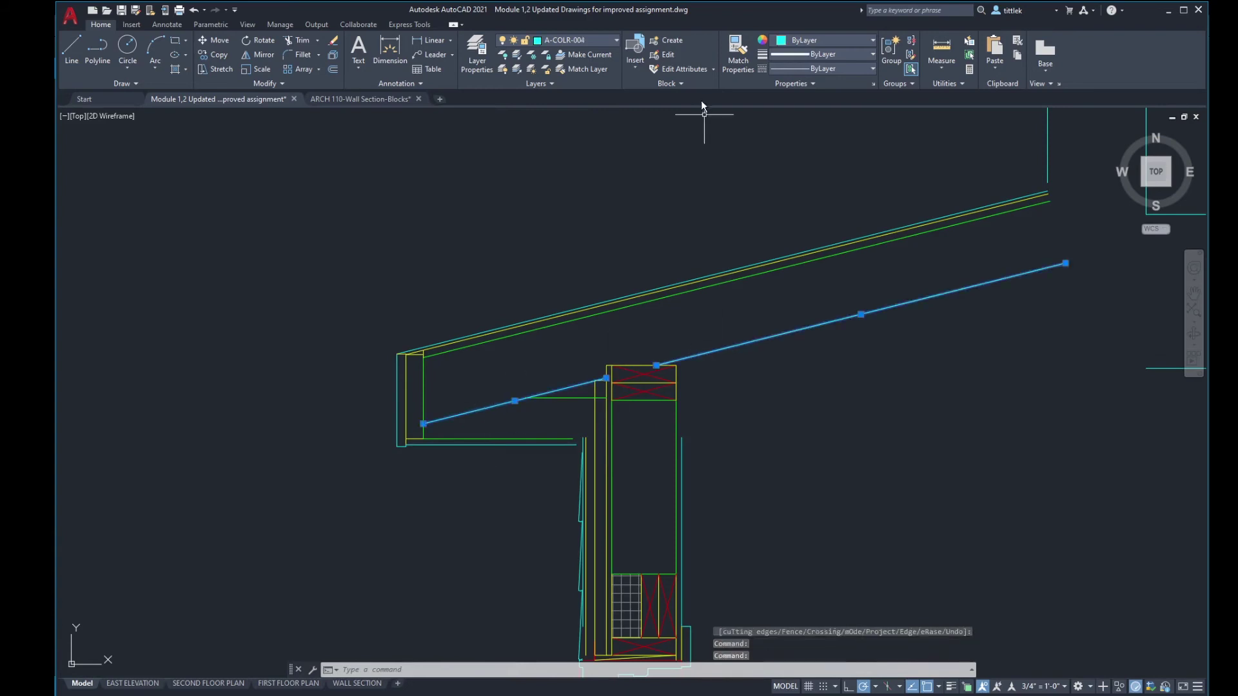
click(599, 44)
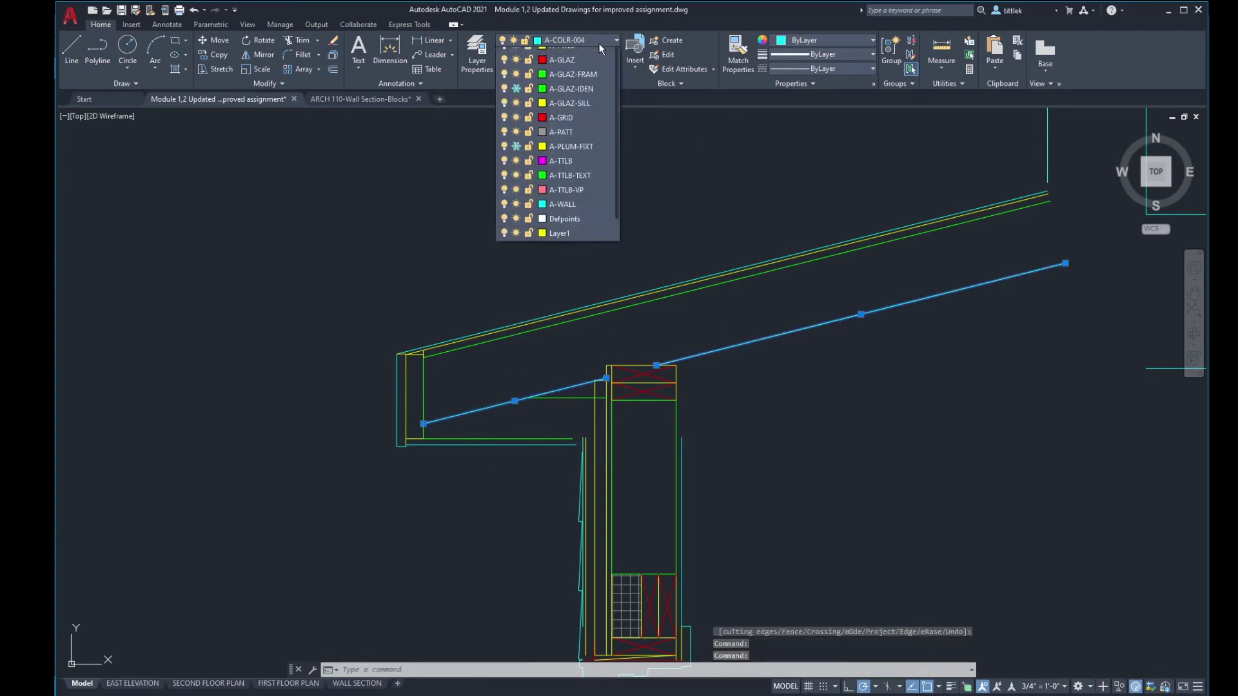
scroll(574, 90, up, 1)
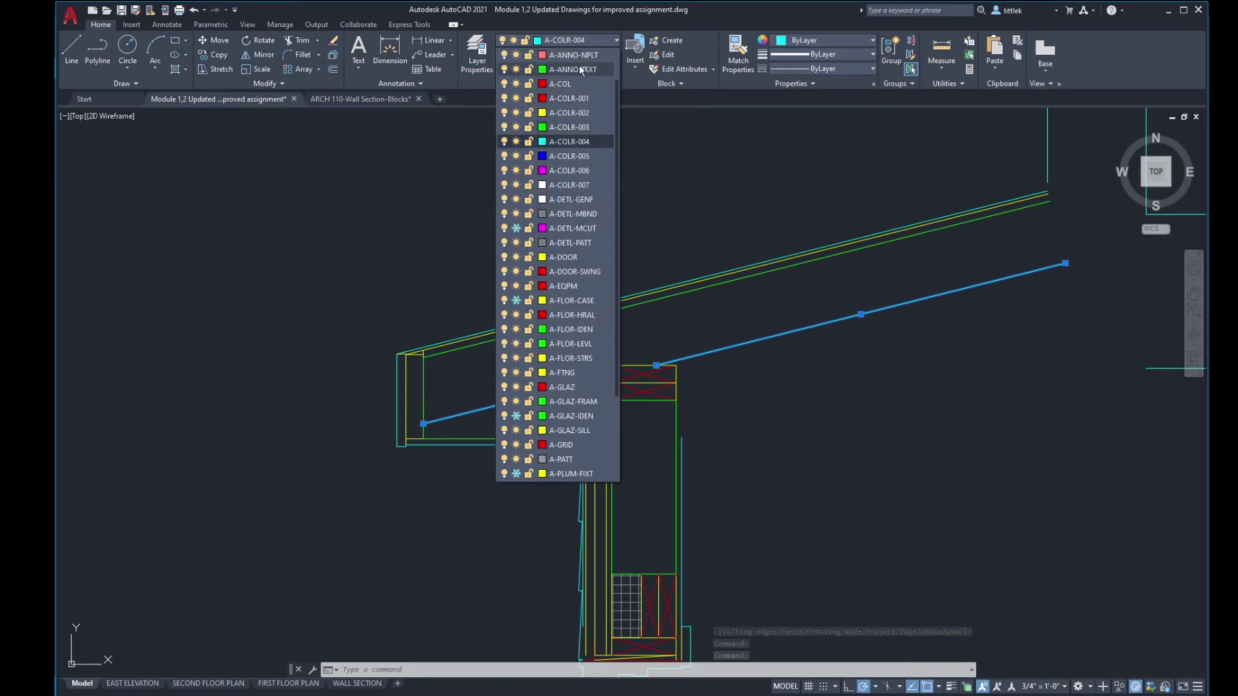
click(567, 95)
key(Escape)
key(Escape)
Step: Select the green horizontal line to check it, then clear the selection
scroll(557, 406, up, 2)
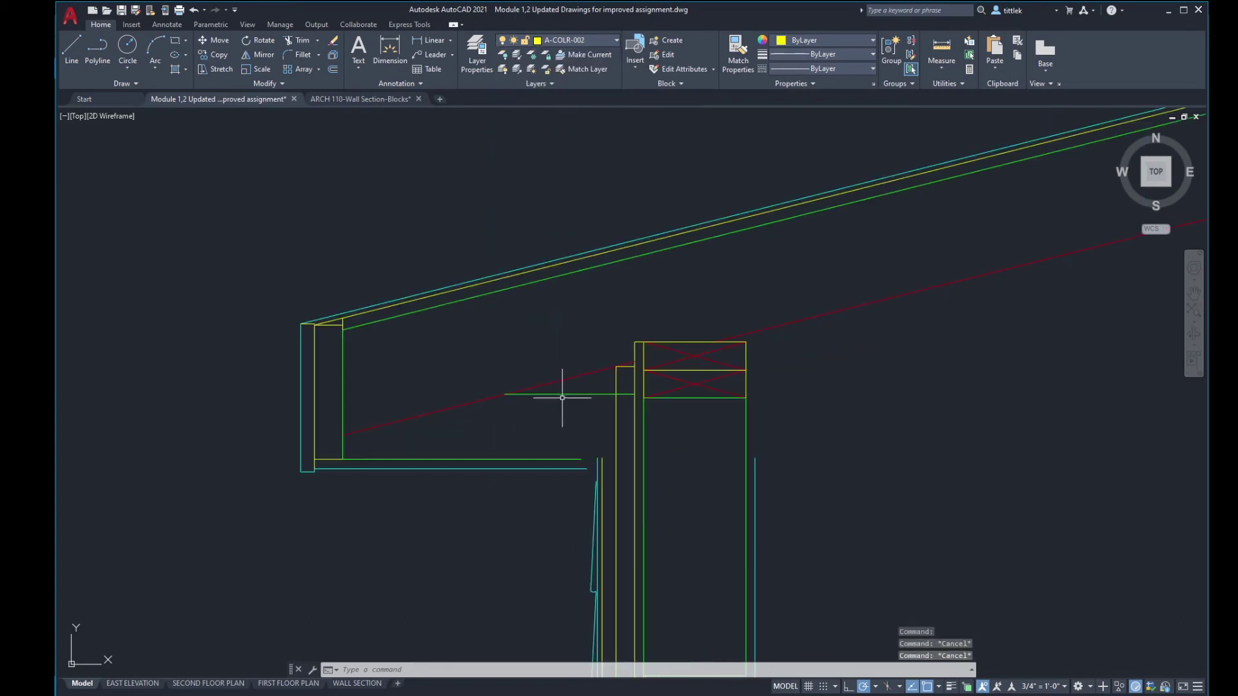
click(565, 395)
scroll(568, 434, up, 4)
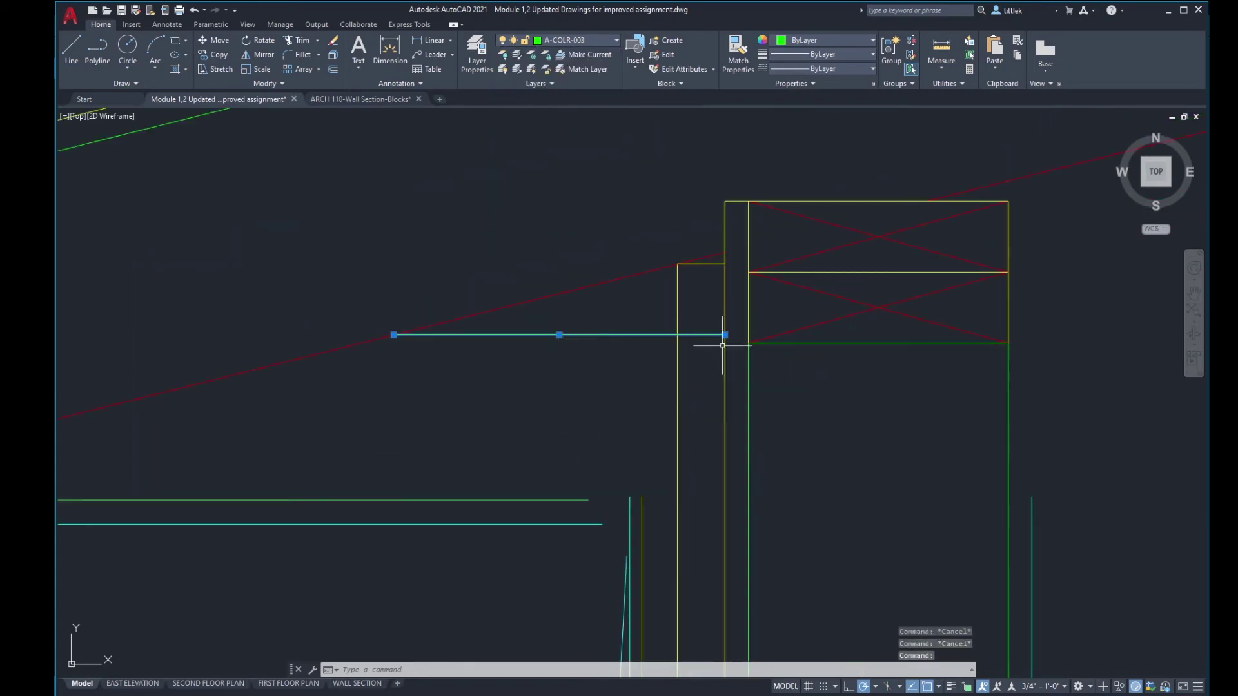
key(Escape)
scroll(674, 345, down, 2)
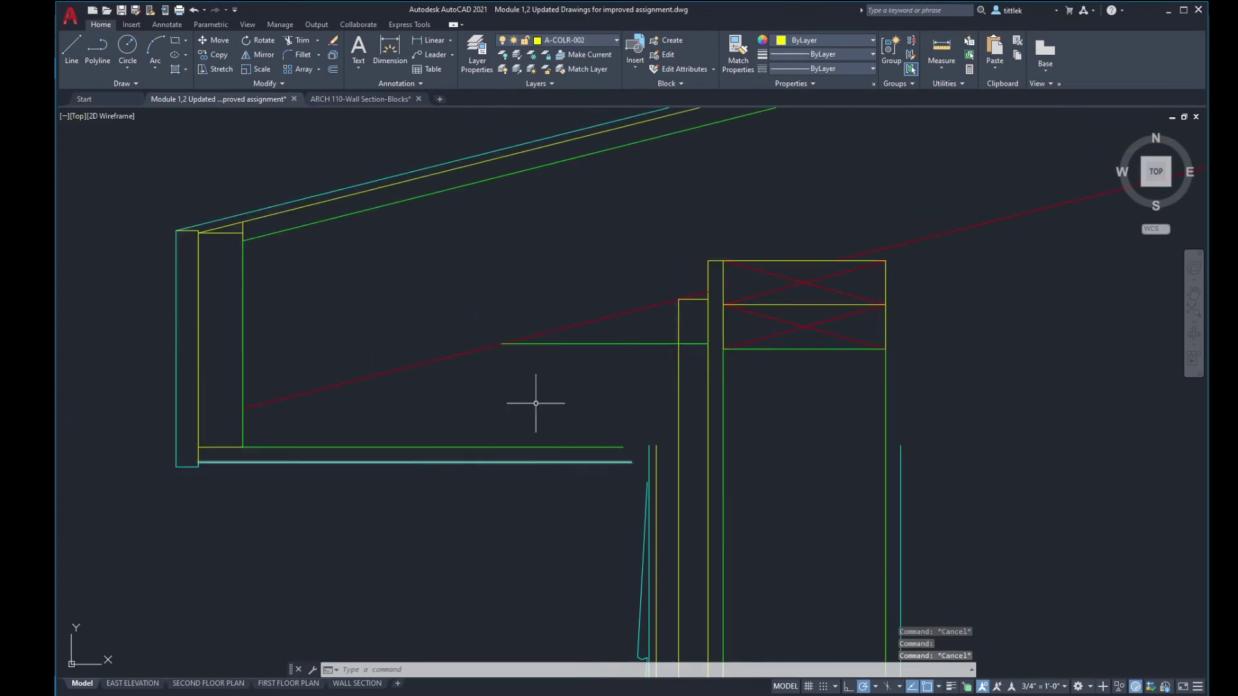
scroll(666, 384, up, 2)
Step: After cancelling a stray line, offset the yellow vertical wall line 1.5 to the left
text(l)
key(Return)
click(683, 318)
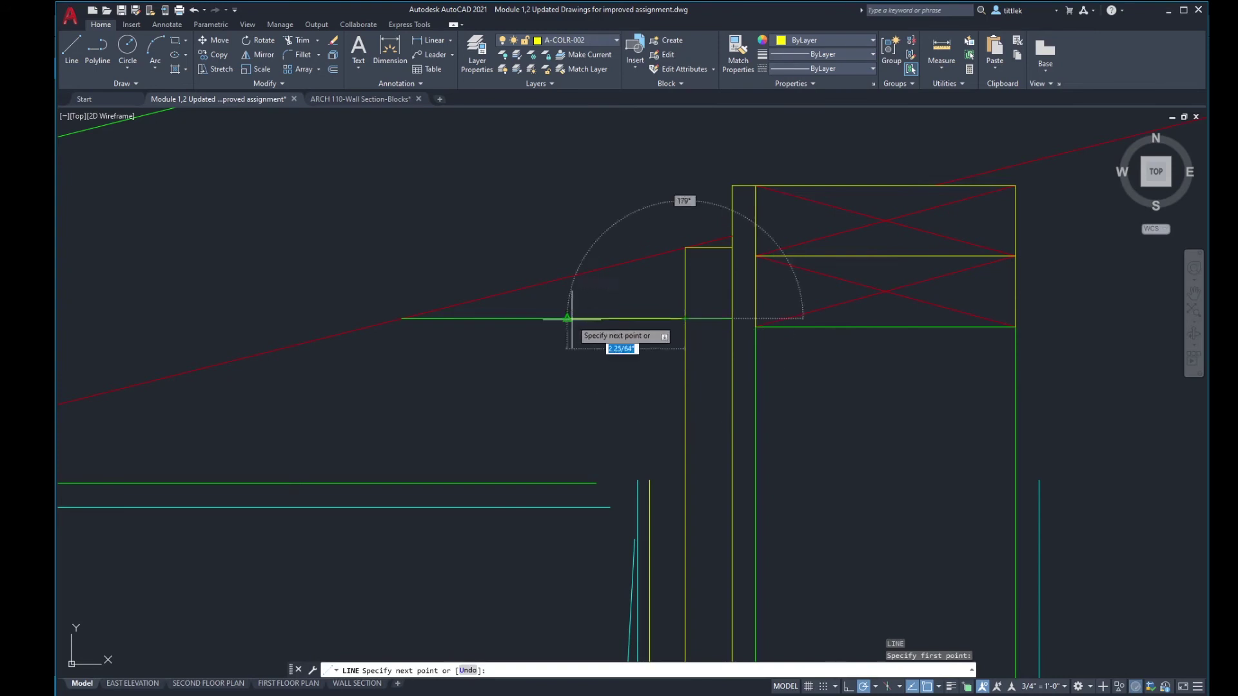
key(Escape)
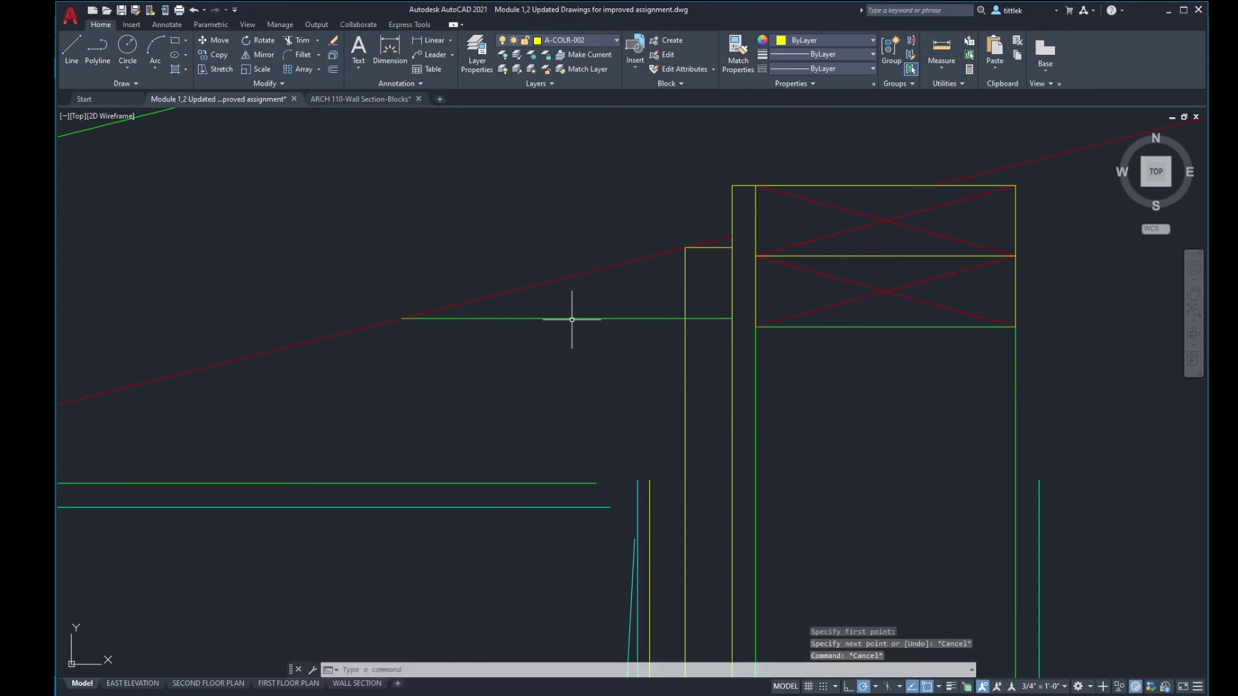
text(o)
key(Return)
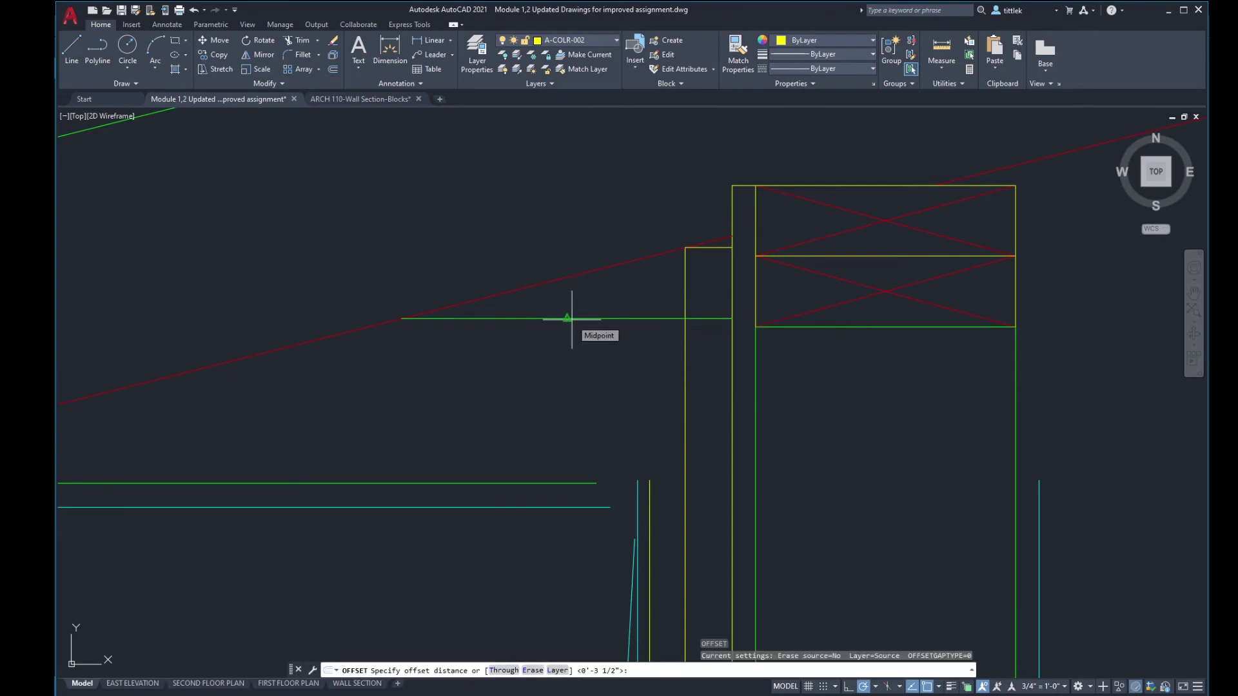
text(1.5")
key(Return)
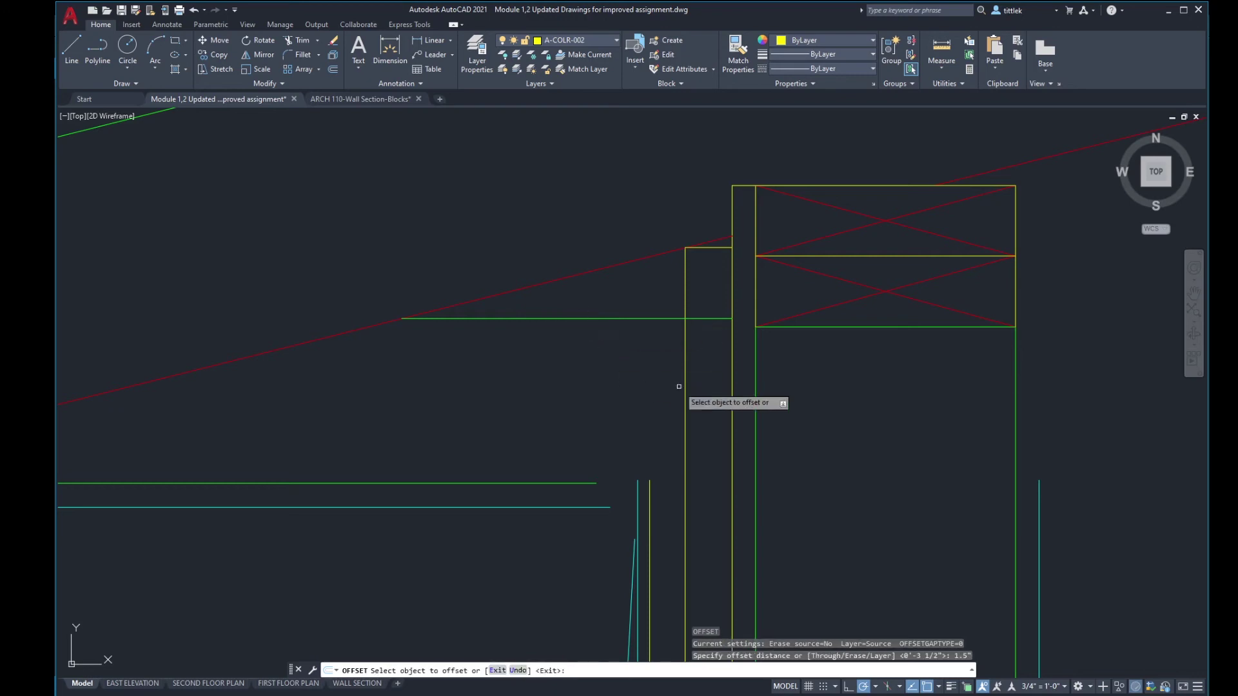
click(684, 368)
click(635, 337)
key(Return)
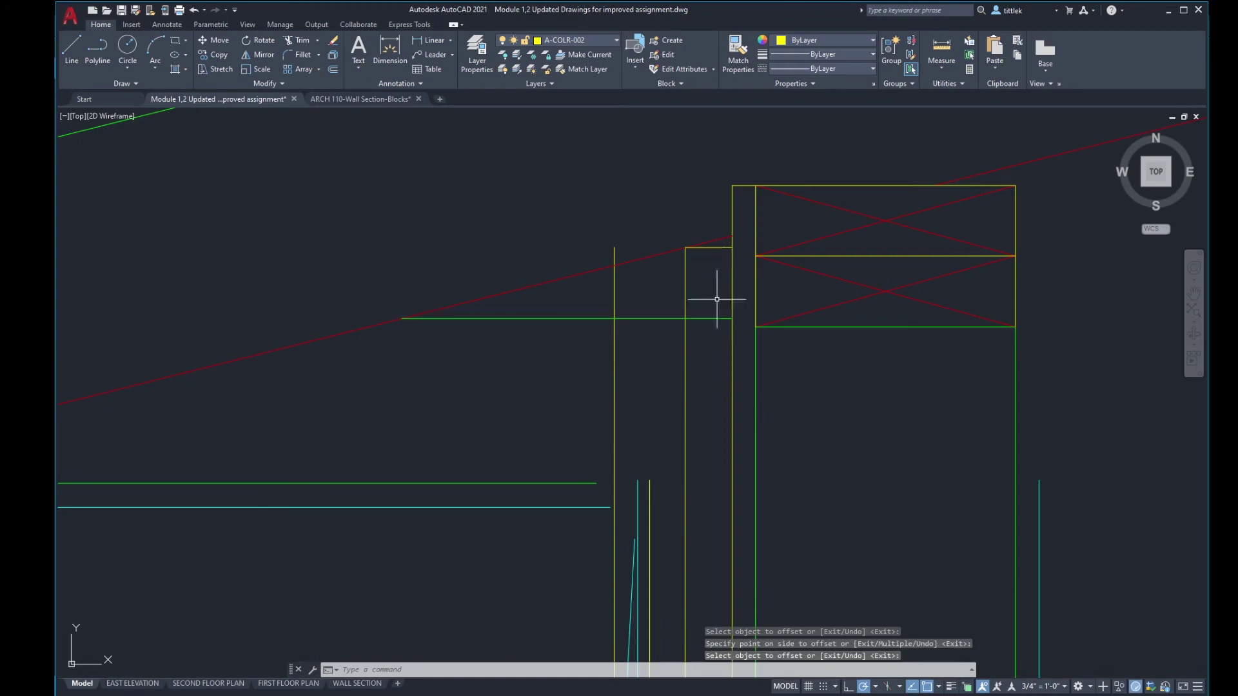
Step: Pull the green horizontal line's right end back to the yellow line
click(726, 319)
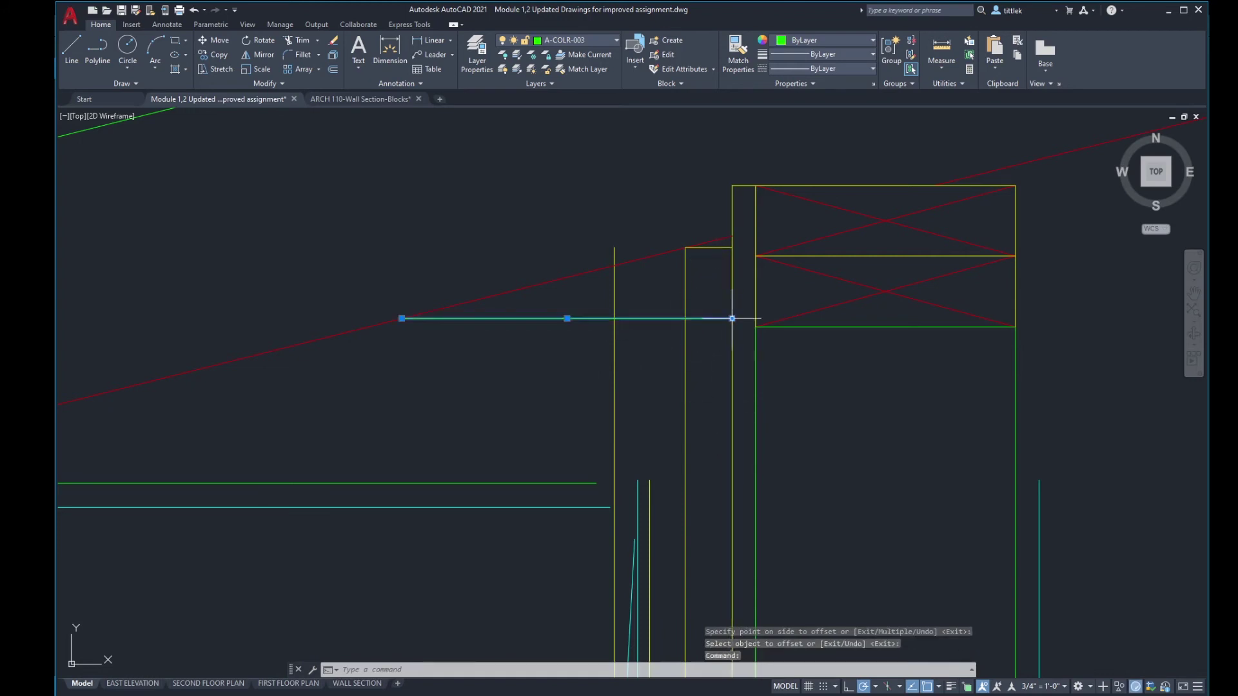
click(732, 319)
click(685, 318)
Step: Trim the new yellow line off above the upper and below the lower green lines
key(Escape)
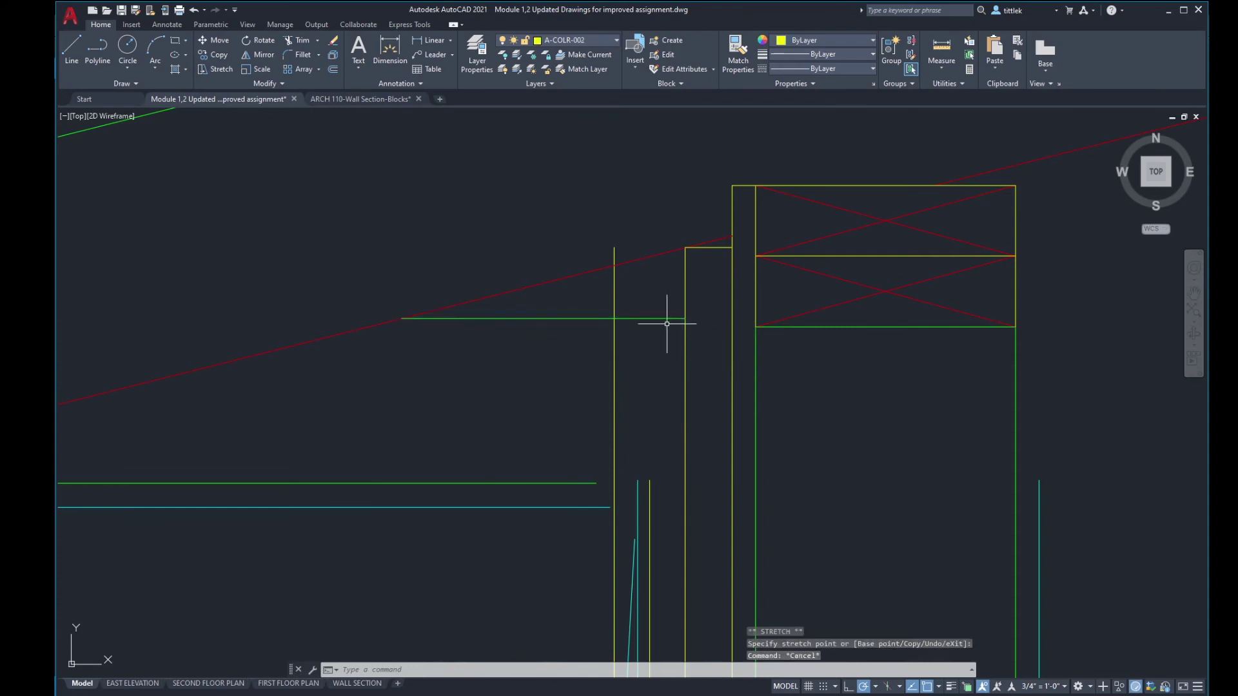
key(Escape)
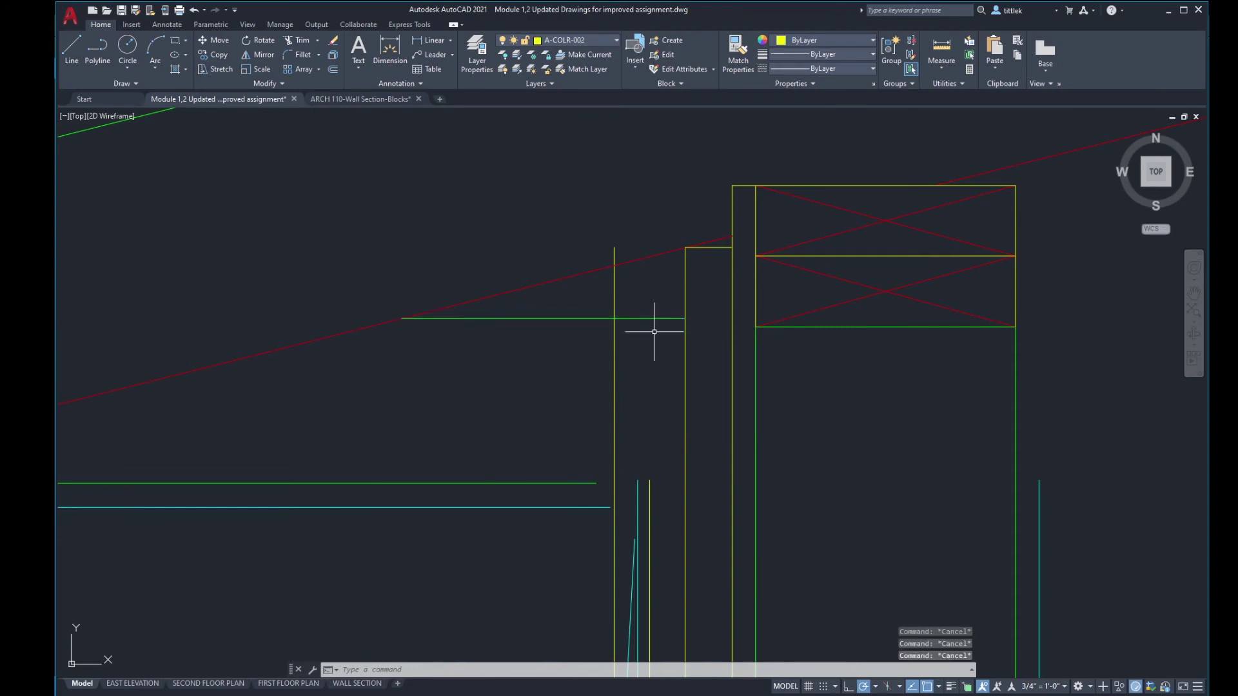
key(Return)
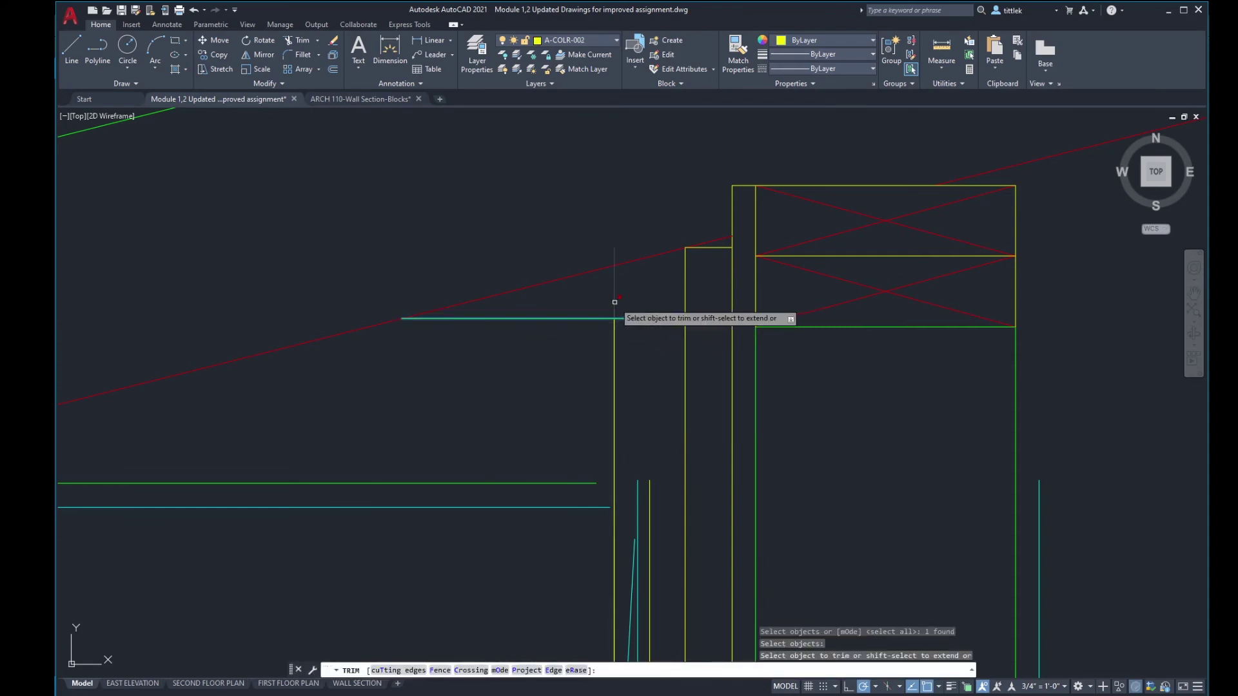
click(613, 298)
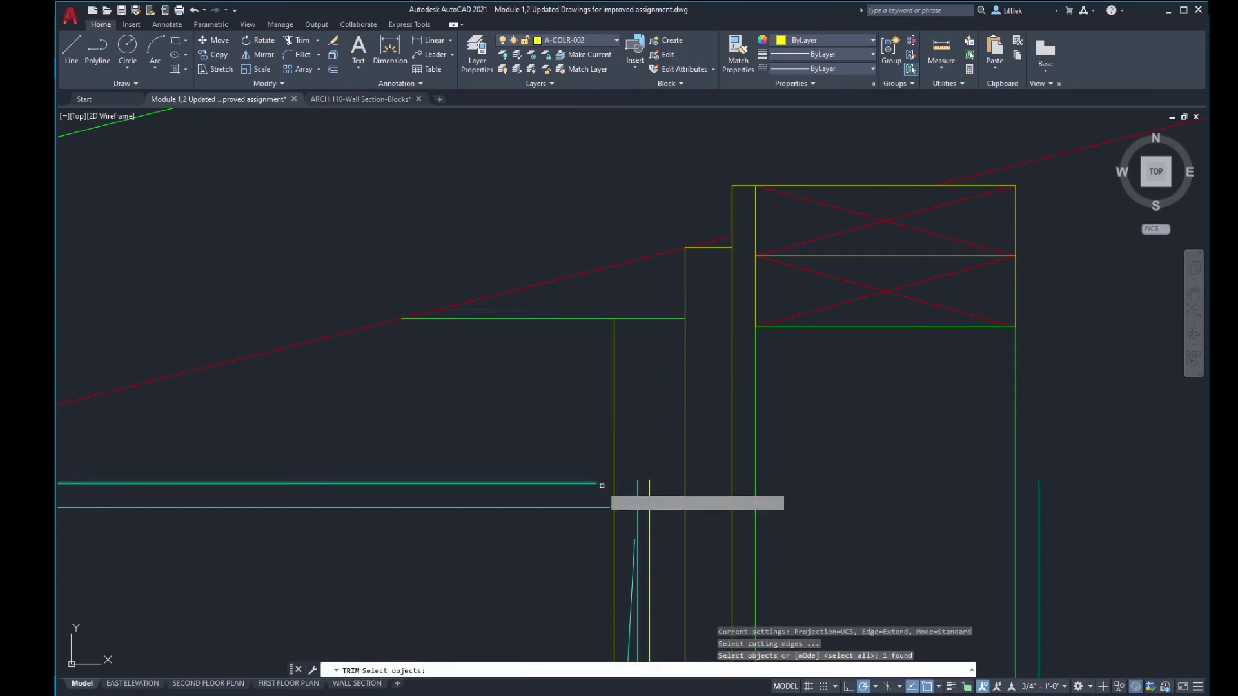
click(613, 494)
key(Return)
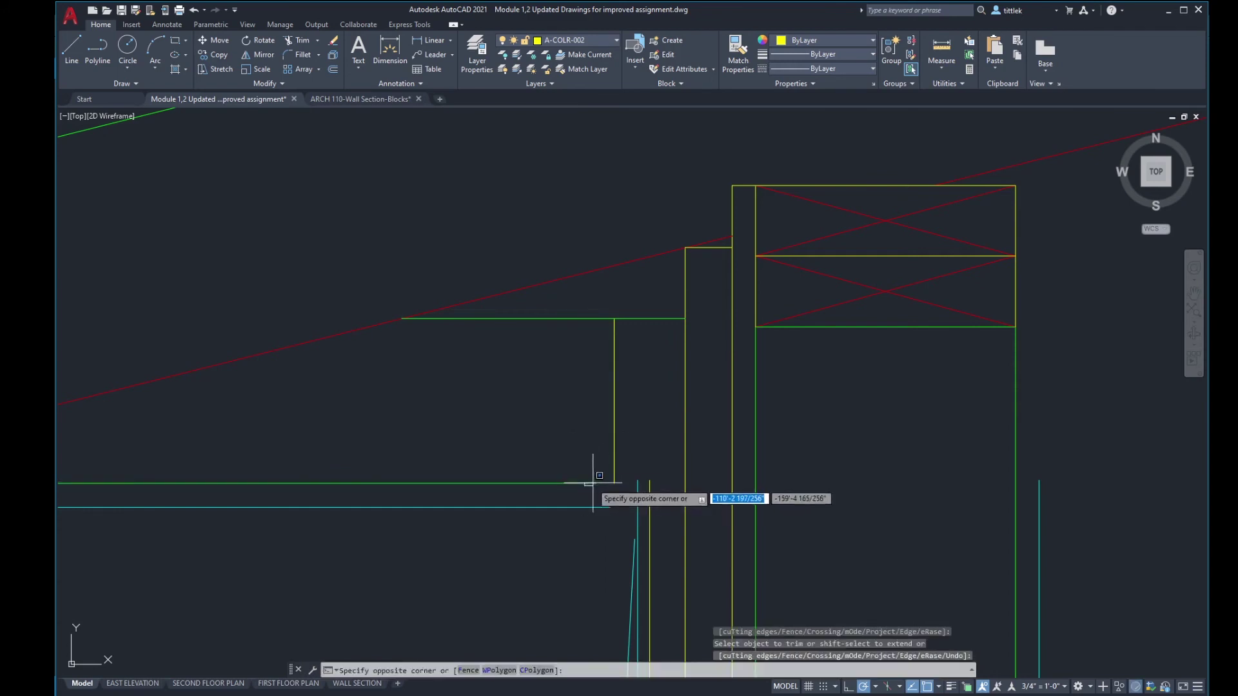
Step: Stretch the upper green line's left end to the new yellow line
click(593, 483)
click(614, 483)
key(Escape)
key(Escape)
click(567, 319)
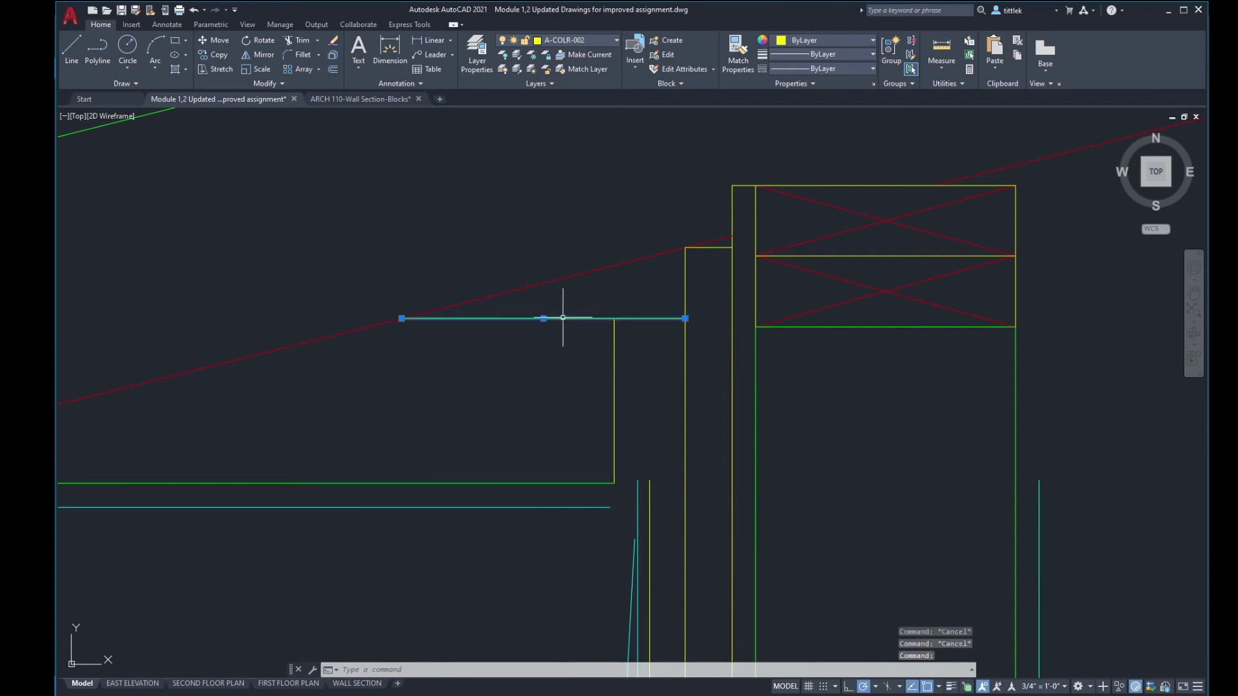
click(402, 318)
click(614, 318)
key(Escape)
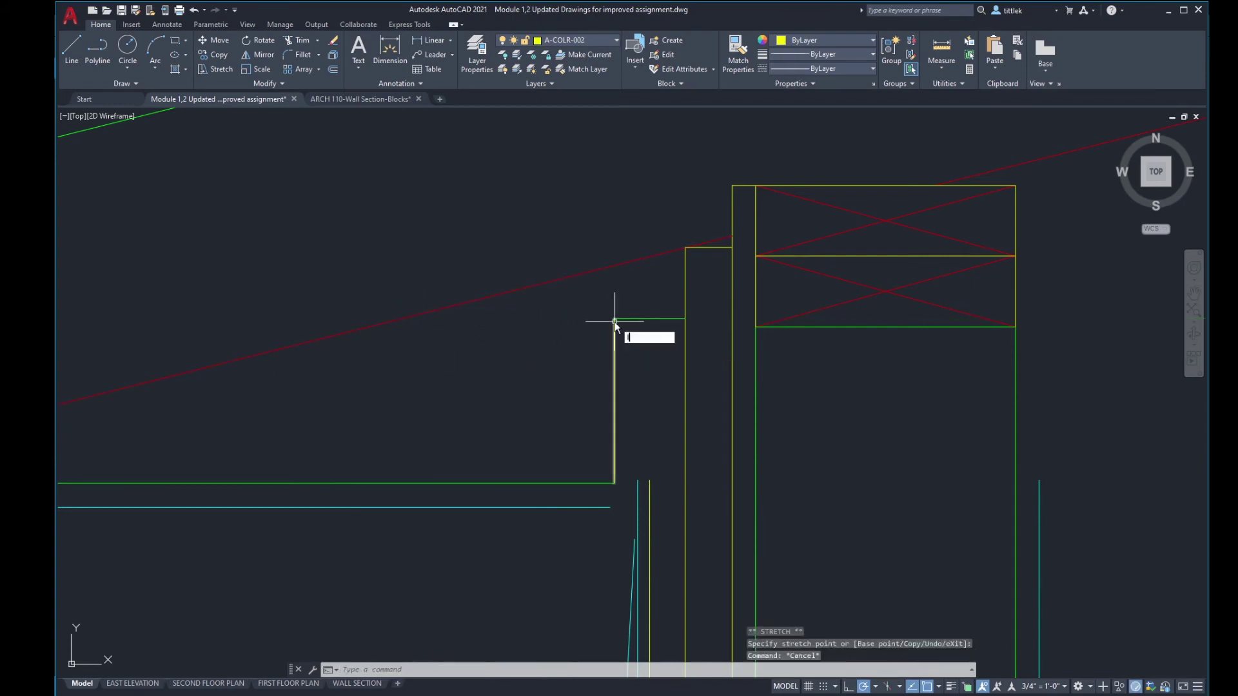
Step: Draw a horizontal line from the new yellow line's top leftward along the eave
text(l)
key(Return)
click(614, 318)
click(401, 318)
key(Return)
Step: Put the newly drawn horizontal line on the red A-COLR-001 layer
click(551, 342)
click(541, 313)
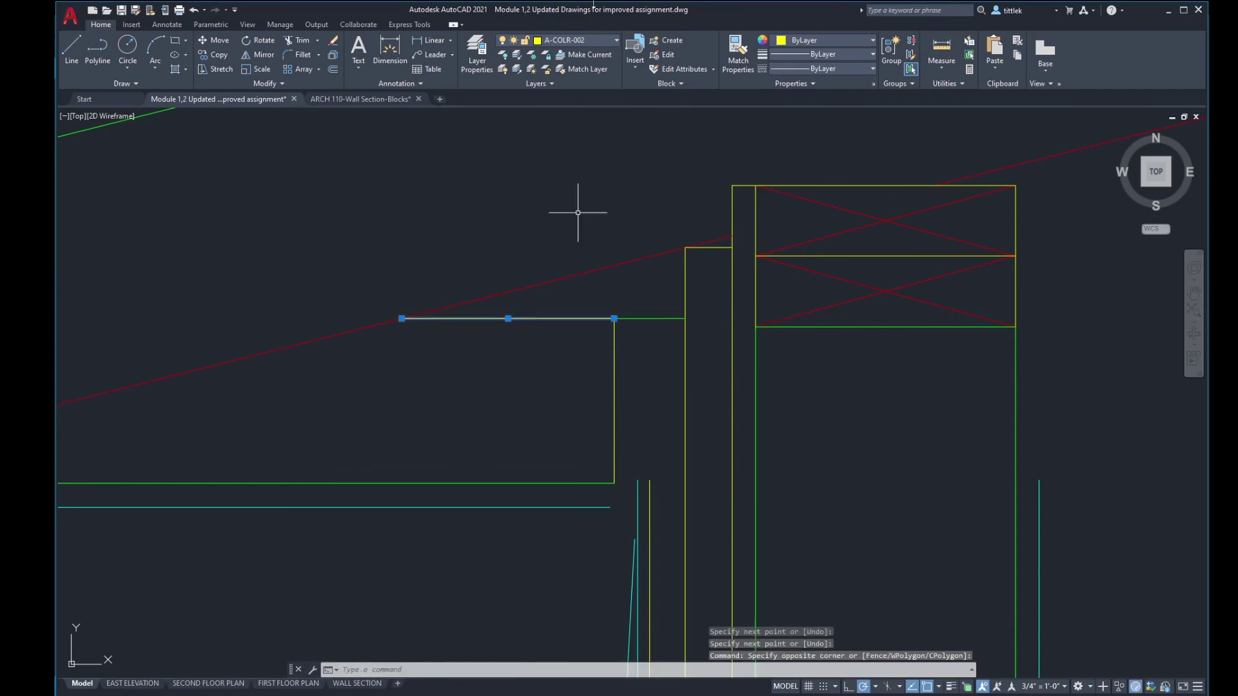
click(600, 45)
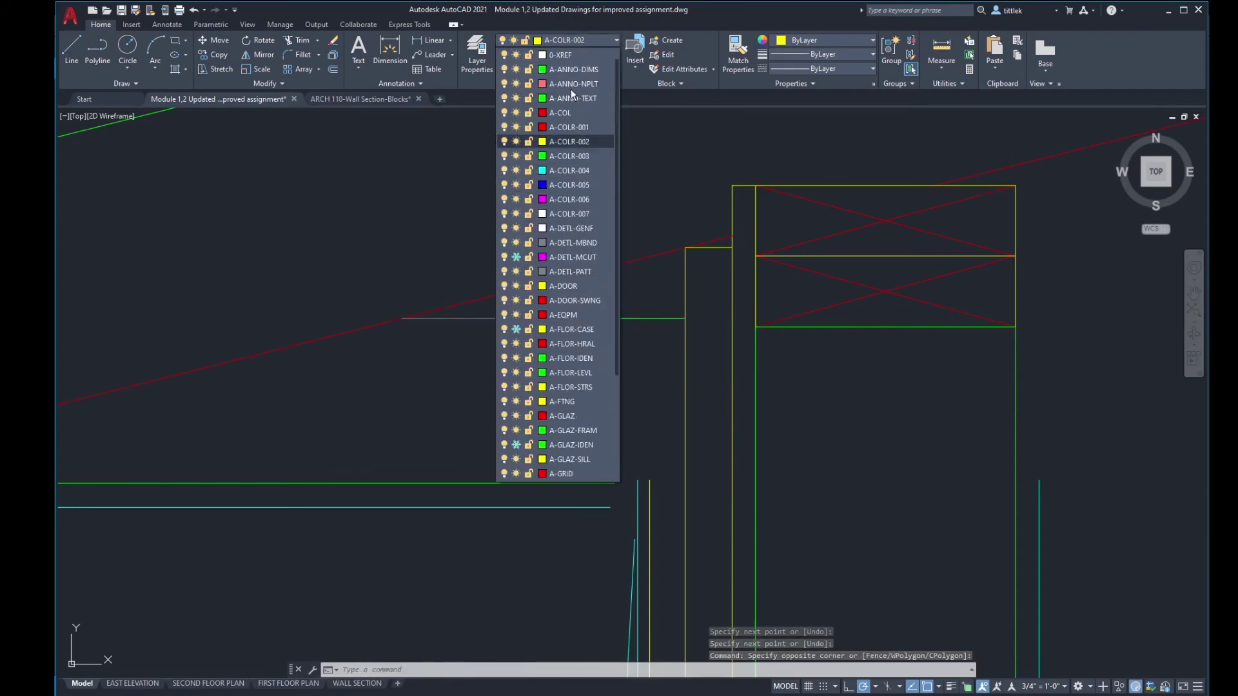
scroll(561, 151, up, 1)
click(559, 141)
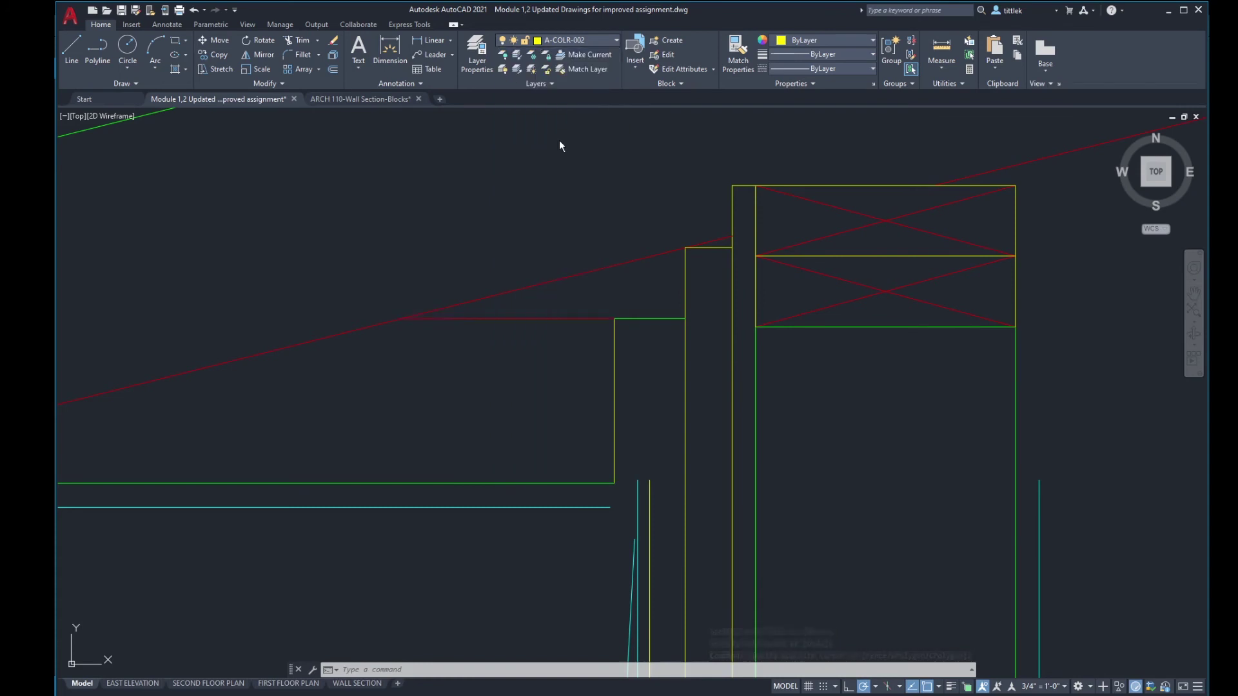
key(Escape)
key(Escape)
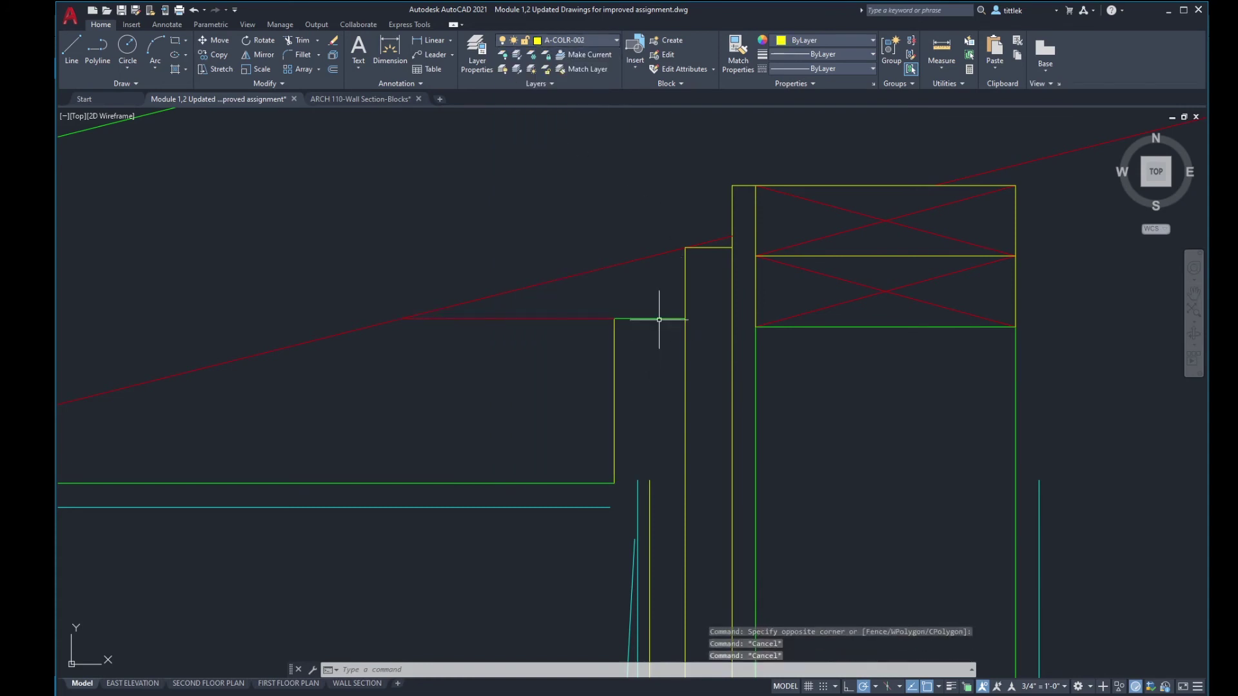
scroll(659, 320, down, 5)
scroll(681, 383, up, 2)
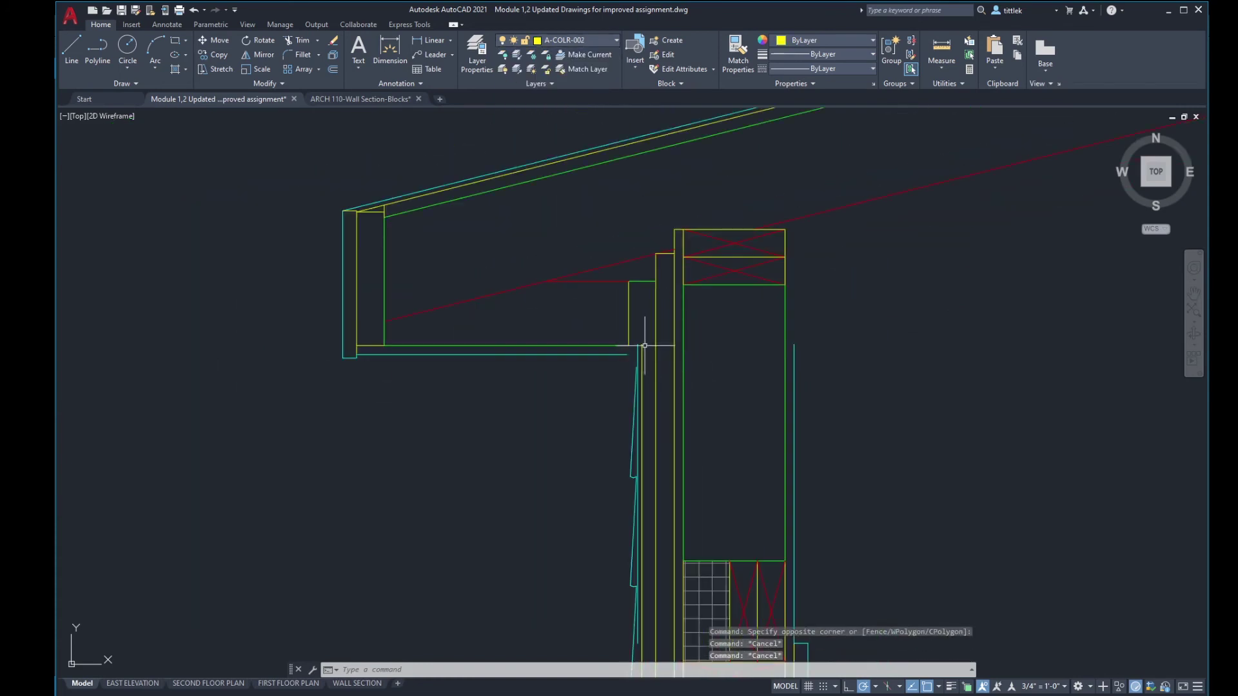
Step: Draw a line from the soffit corner across to the wall face
scroll(638, 342, up, 6)
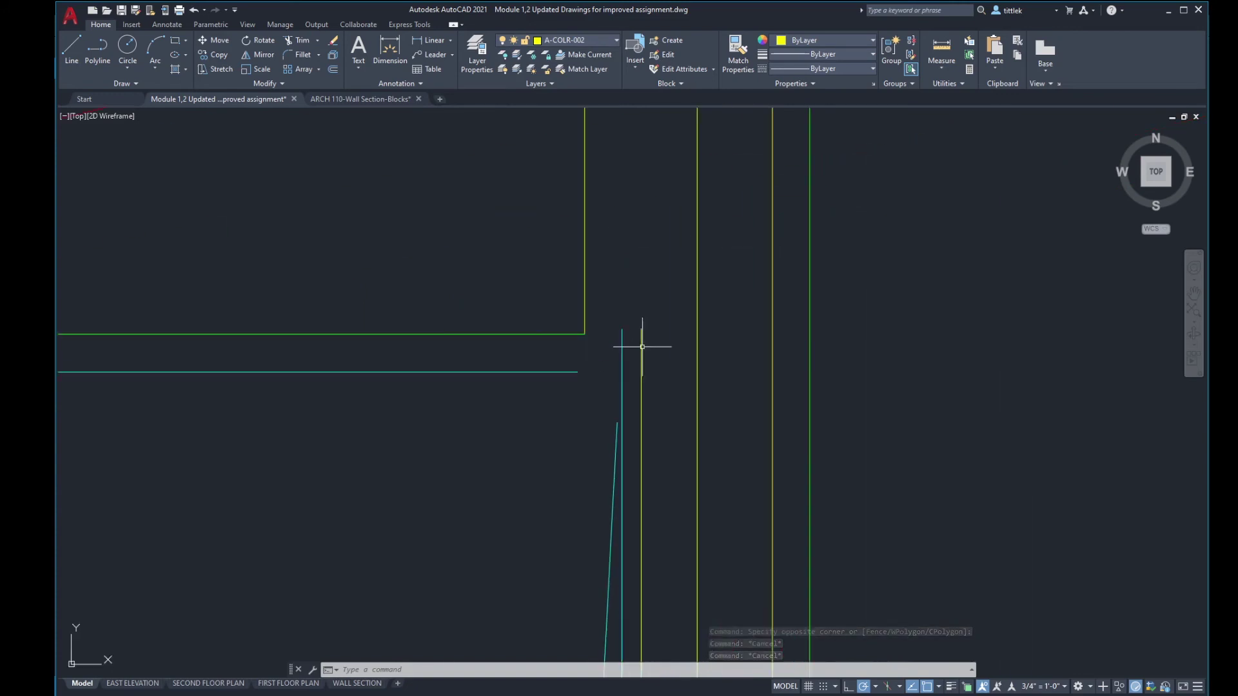
scroll(635, 316, down, 4)
scroll(631, 320, up, 4)
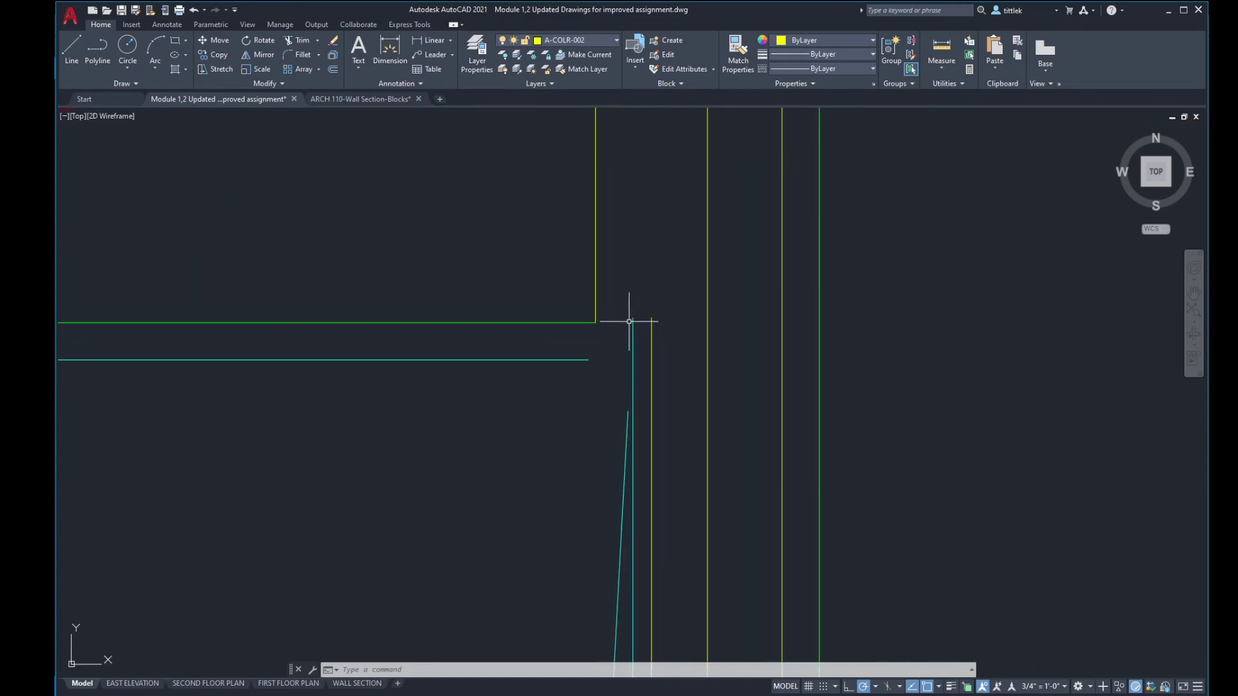
key(l)
key(Return)
click(595, 322)
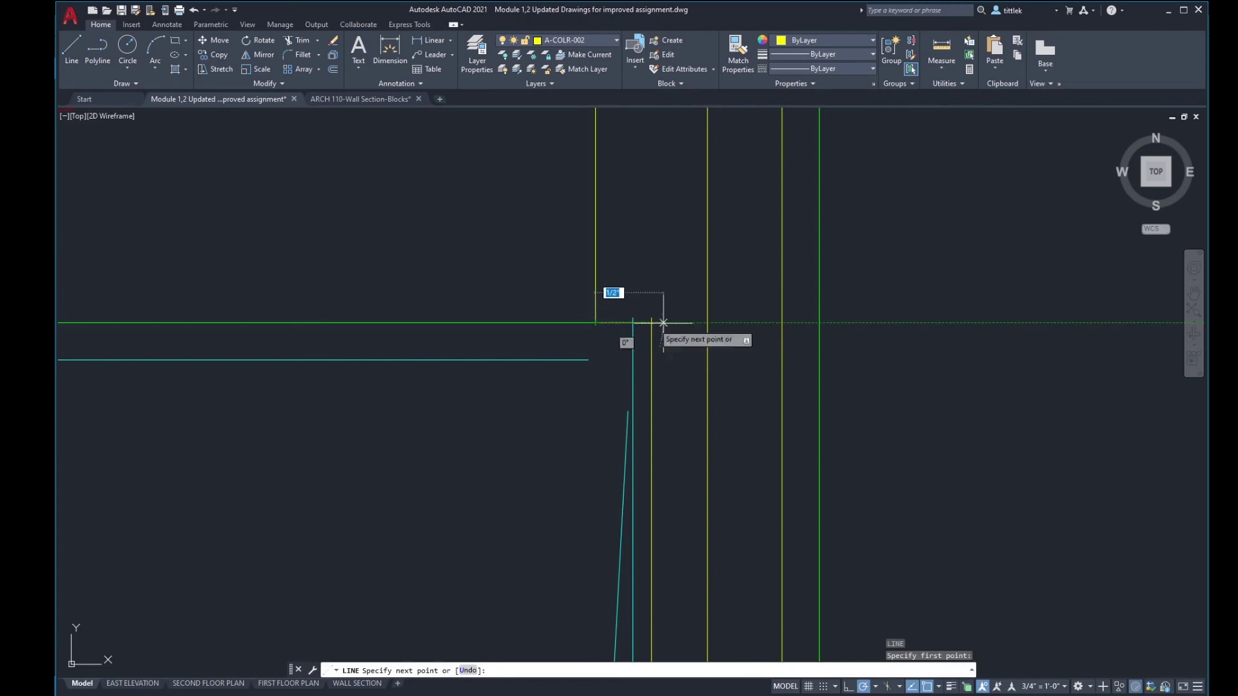
click(707, 323)
key(Return)
scroll(632, 290, down, 4)
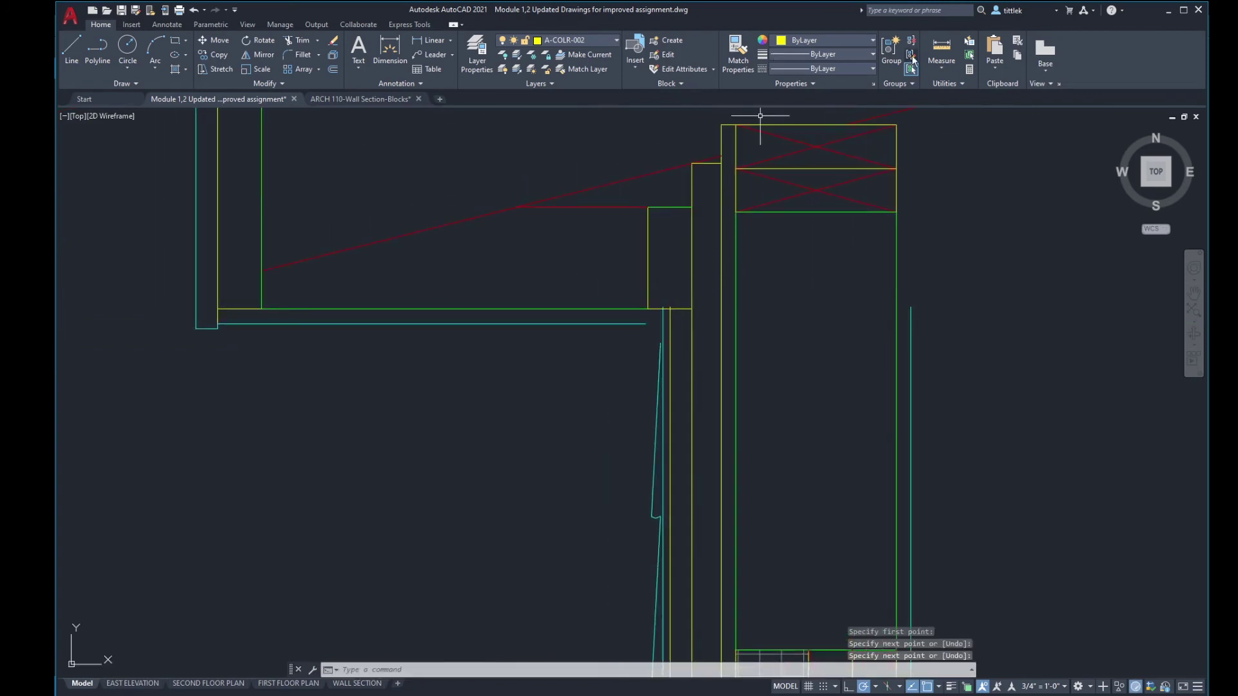
Step: Trim the overlapping piece at the wall corner
key(Return)
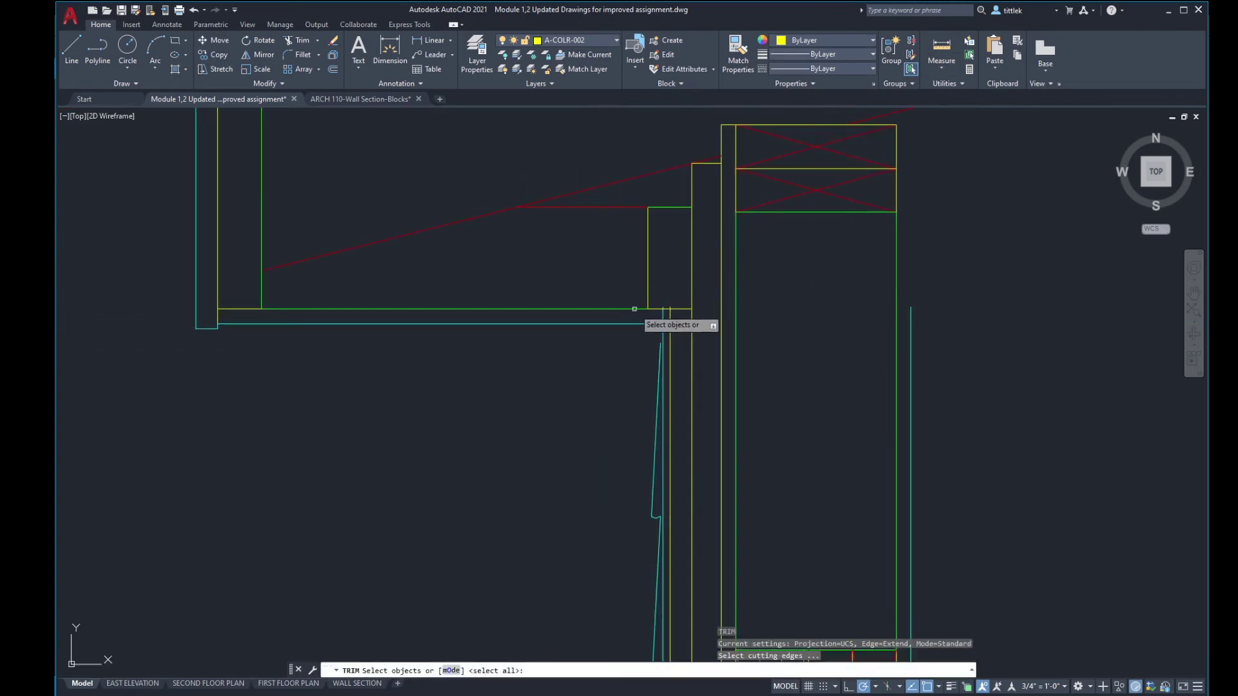
scroll(680, 312, up, 3)
click(670, 307)
key(Return)
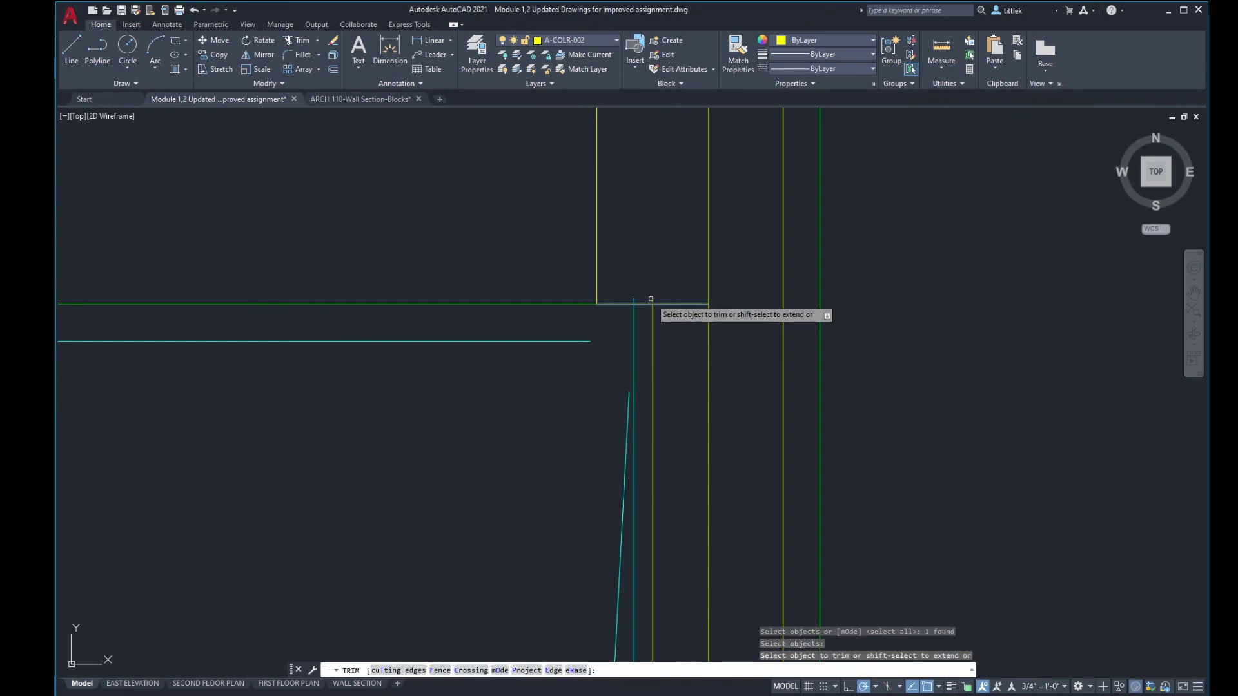
click(640, 299)
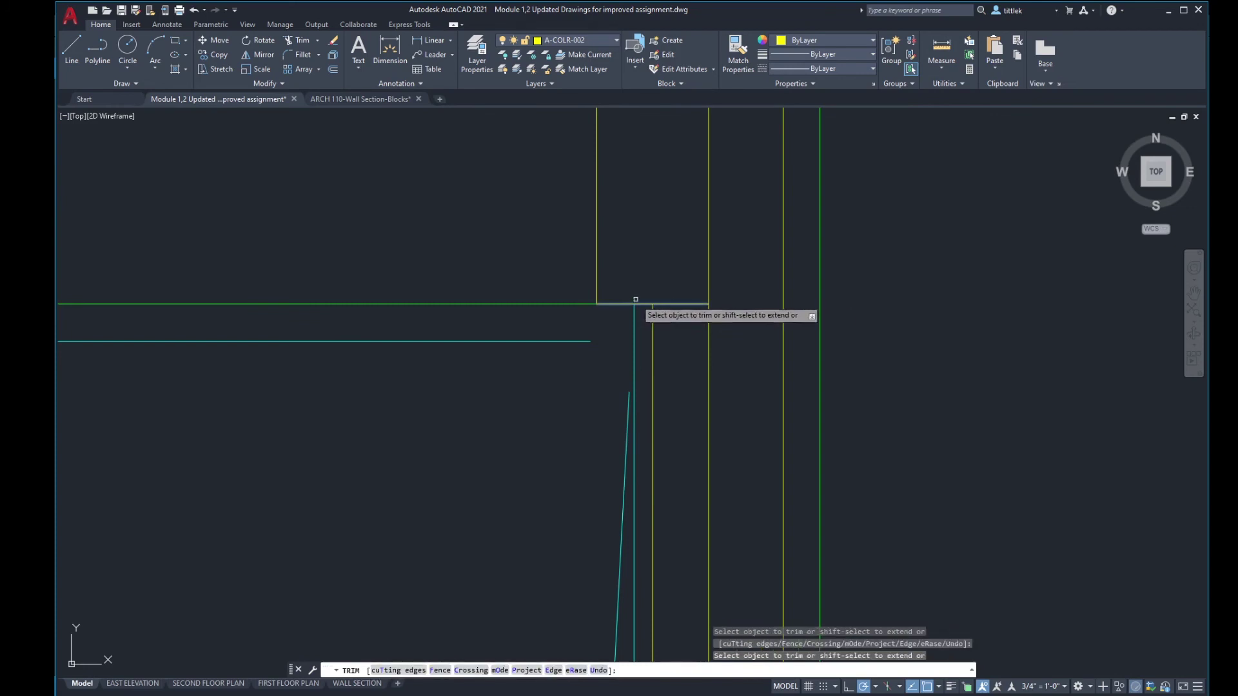
scroll(635, 300, down, 5)
key(Return)
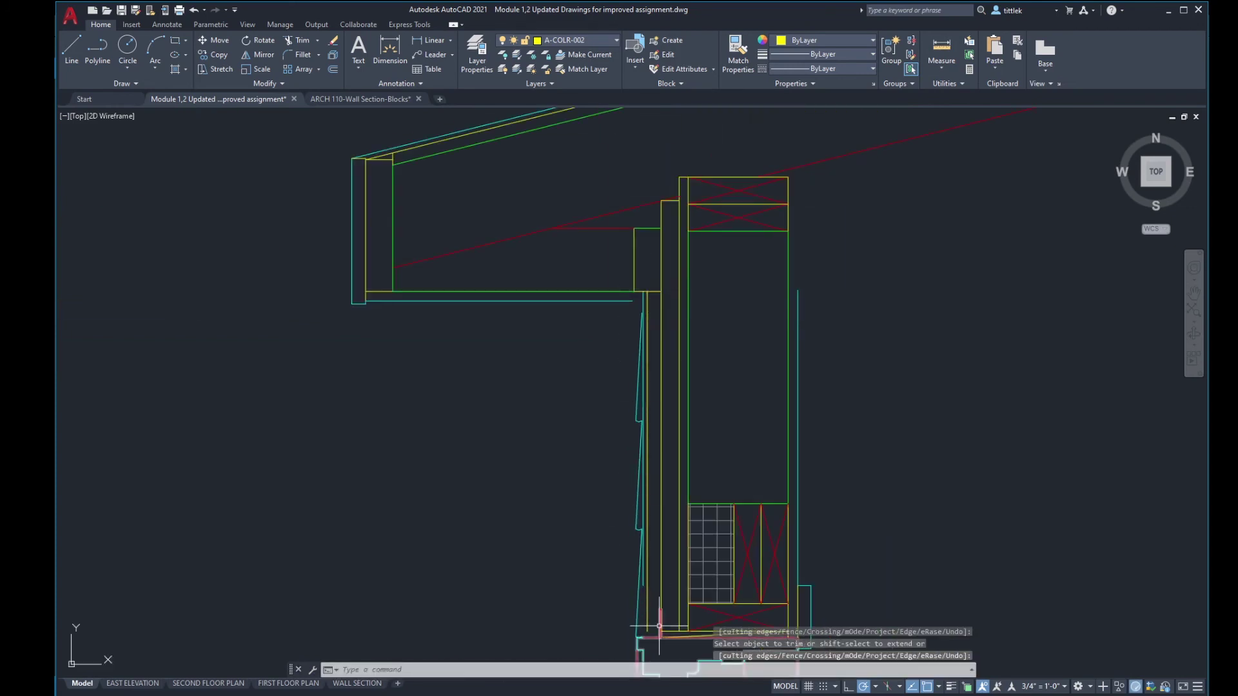
Step: Fillet the horizontal cyan soffit line into a clean corner
scroll(643, 269, up, 2)
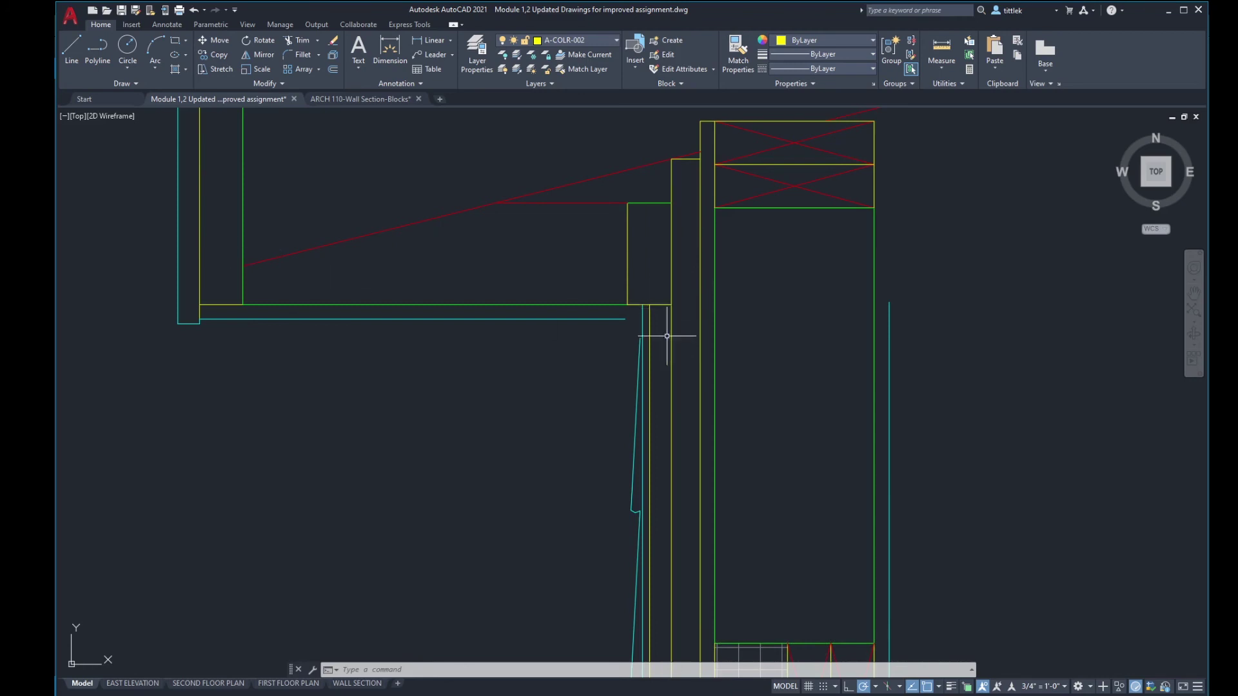
scroll(635, 322, up, 4)
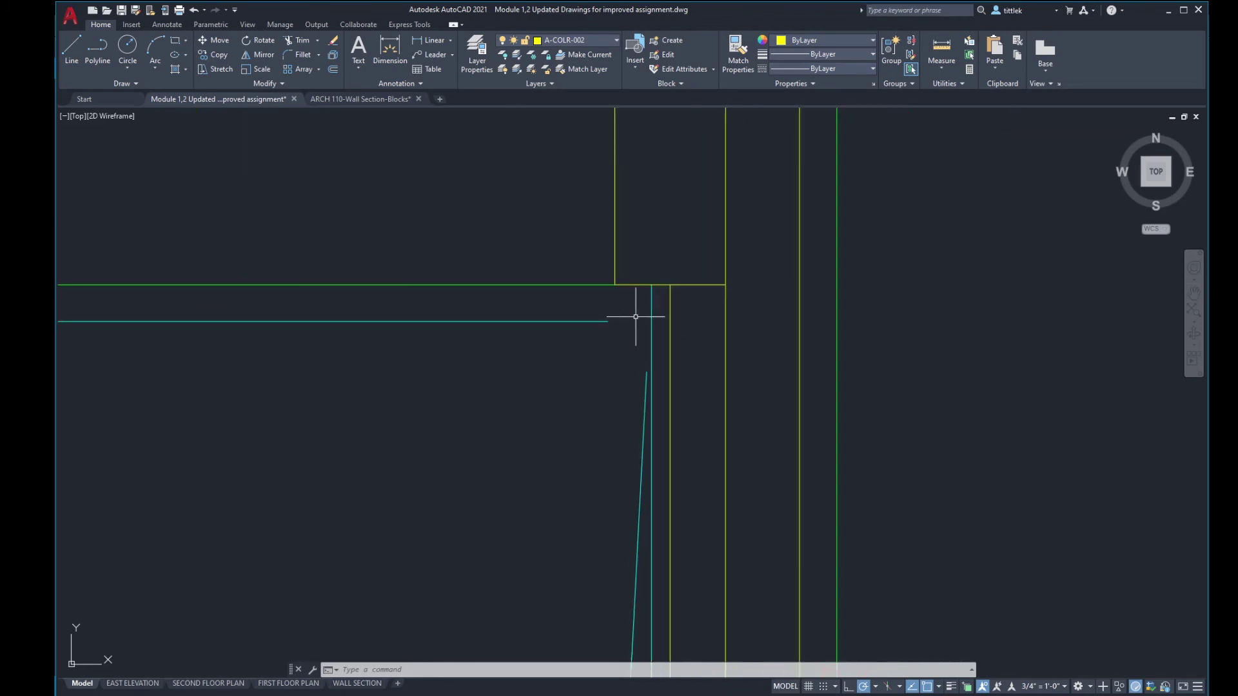
key(Return)
click(605, 321)
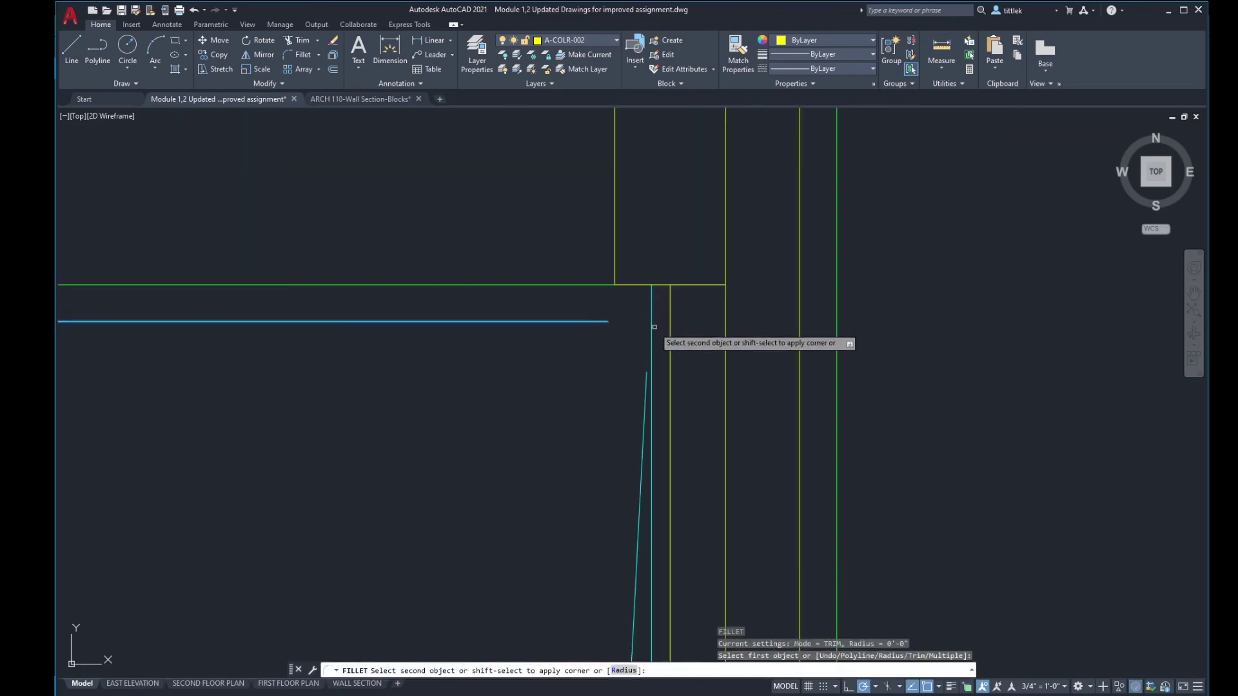
click(652, 336)
Step: Delete the leftover vertical cyan line beside the wall
click(652, 337)
key(Delete)
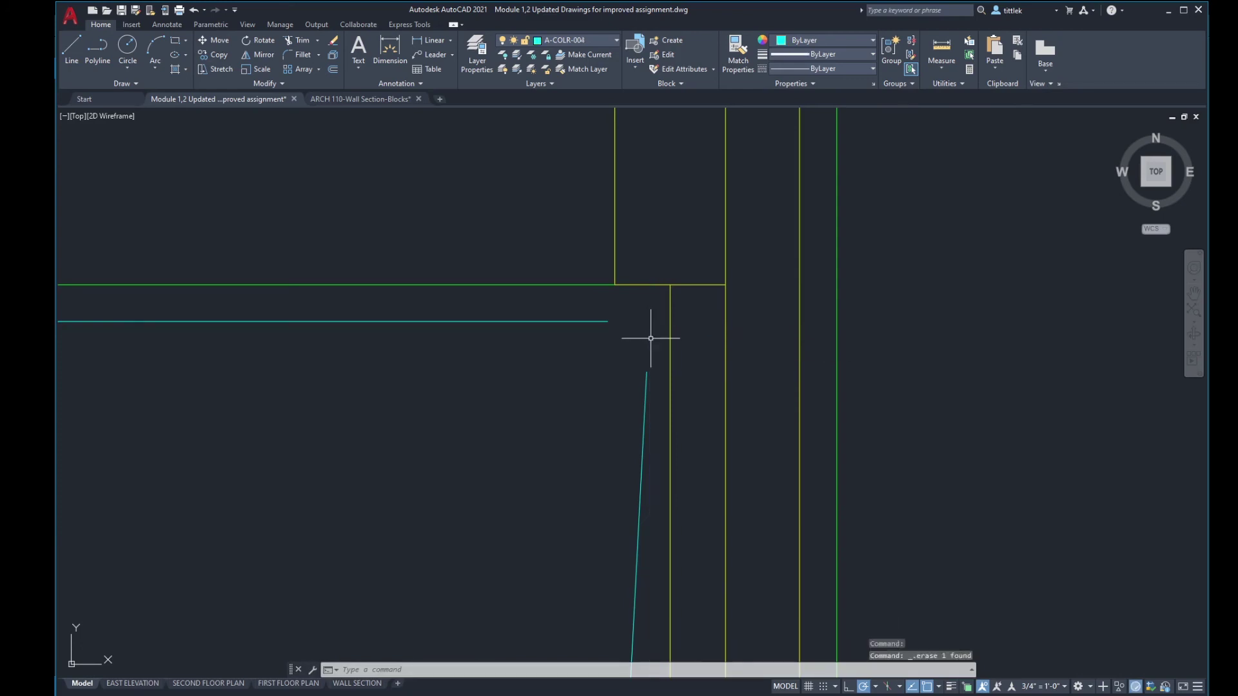
scroll(648, 326, down, 4)
scroll(645, 318, up, 2)
Step: Explode the cyan polyline into separate lines
scroll(660, 326, up, 2)
key(Escape)
scroll(633, 316, down, 2)
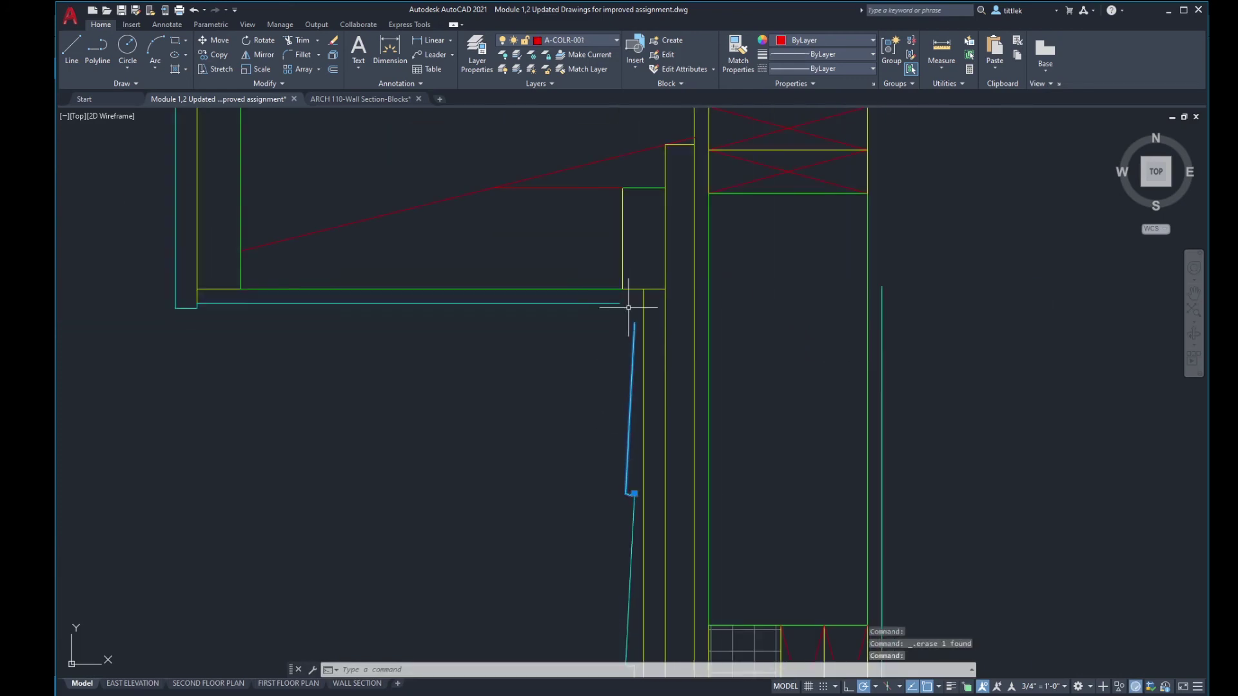
key(Escape)
key(Escape)
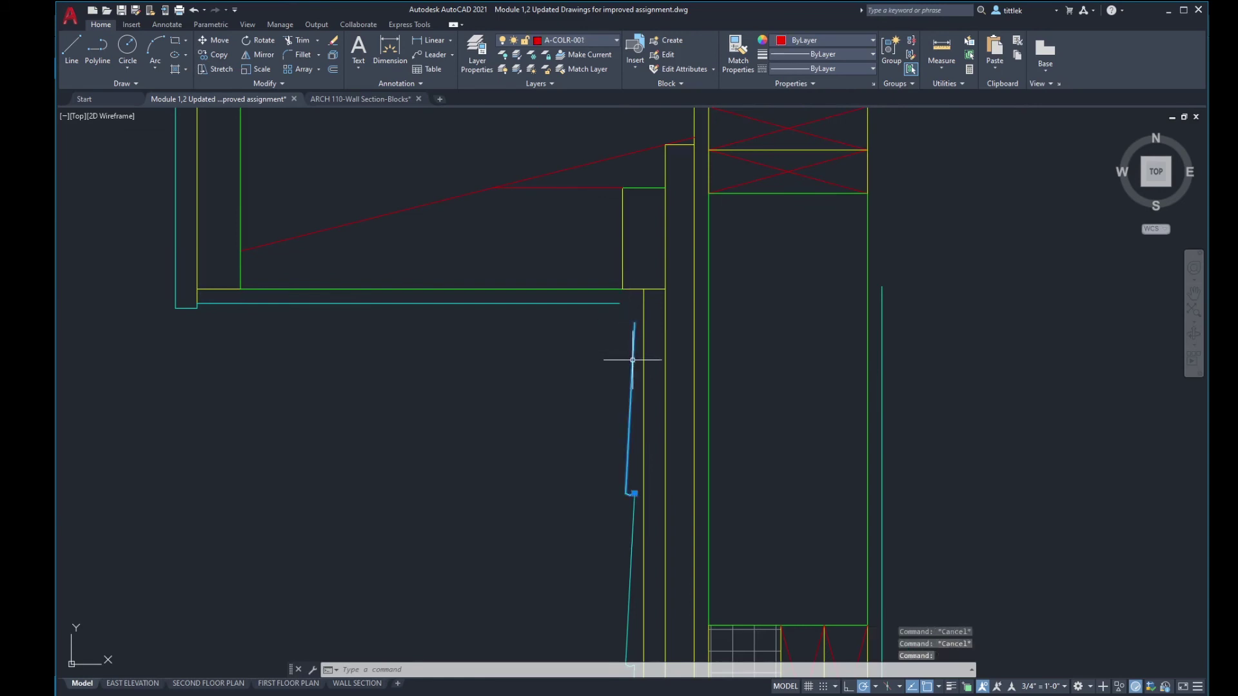
key(Return)
scroll(635, 311, up, 2)
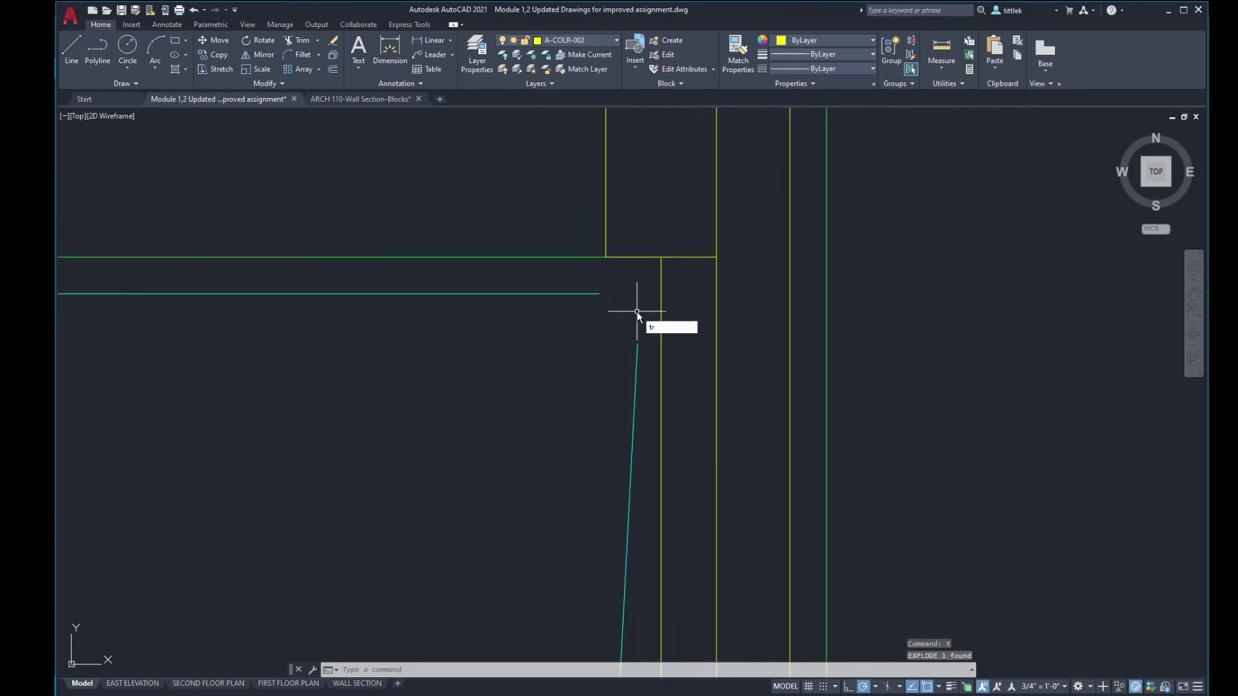
Step: Extend the cyan line up to the soffit line using all objects as boundaries
key(Return)
key(Return)
shift+drag(624, 325, 642, 350)
scroll(619, 366, down, 5)
key(Return)
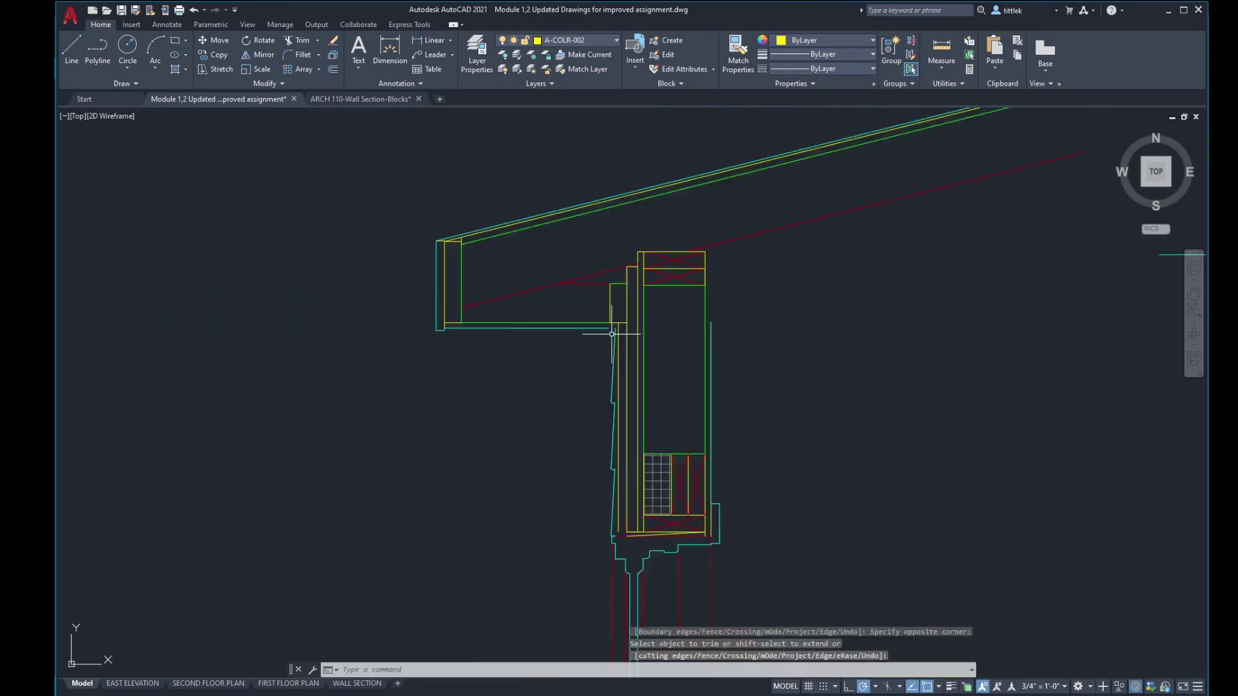
scroll(604, 397, up, 4)
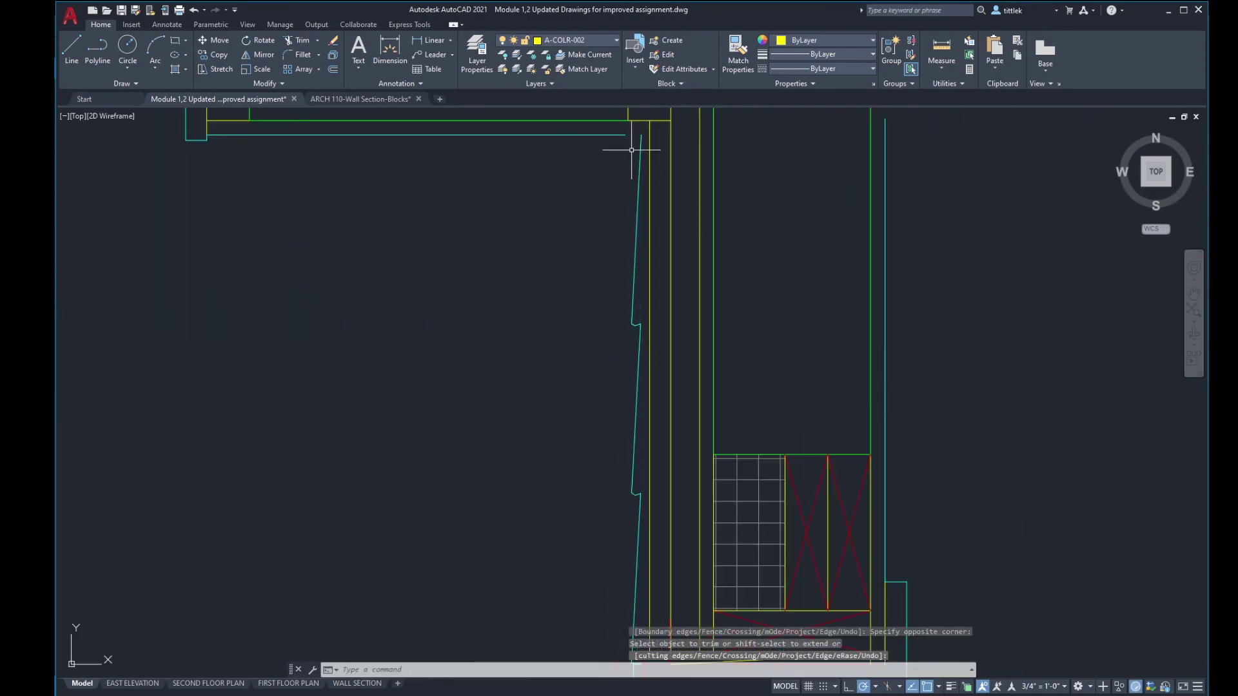
scroll(632, 147, down, 4)
scroll(631, 309, up, 6)
scroll(635, 213, up, 2)
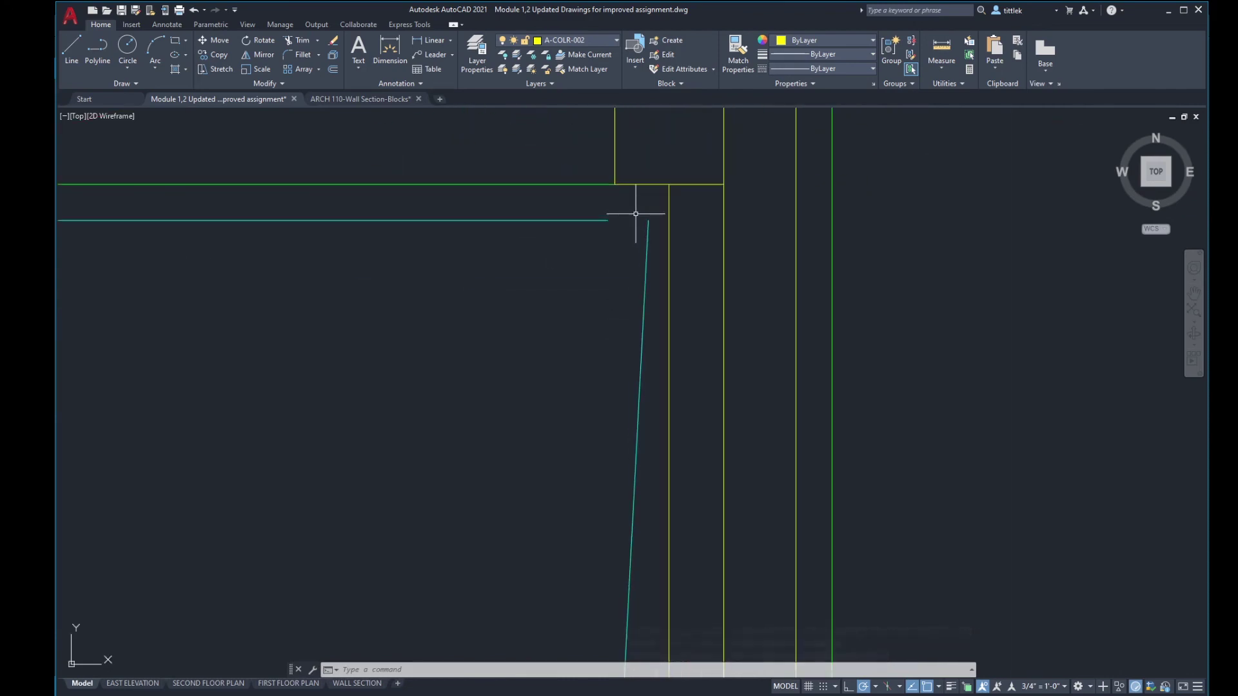
Step: Stretch the cyan soffit line's end to the wall corner
click(604, 221)
click(607, 220)
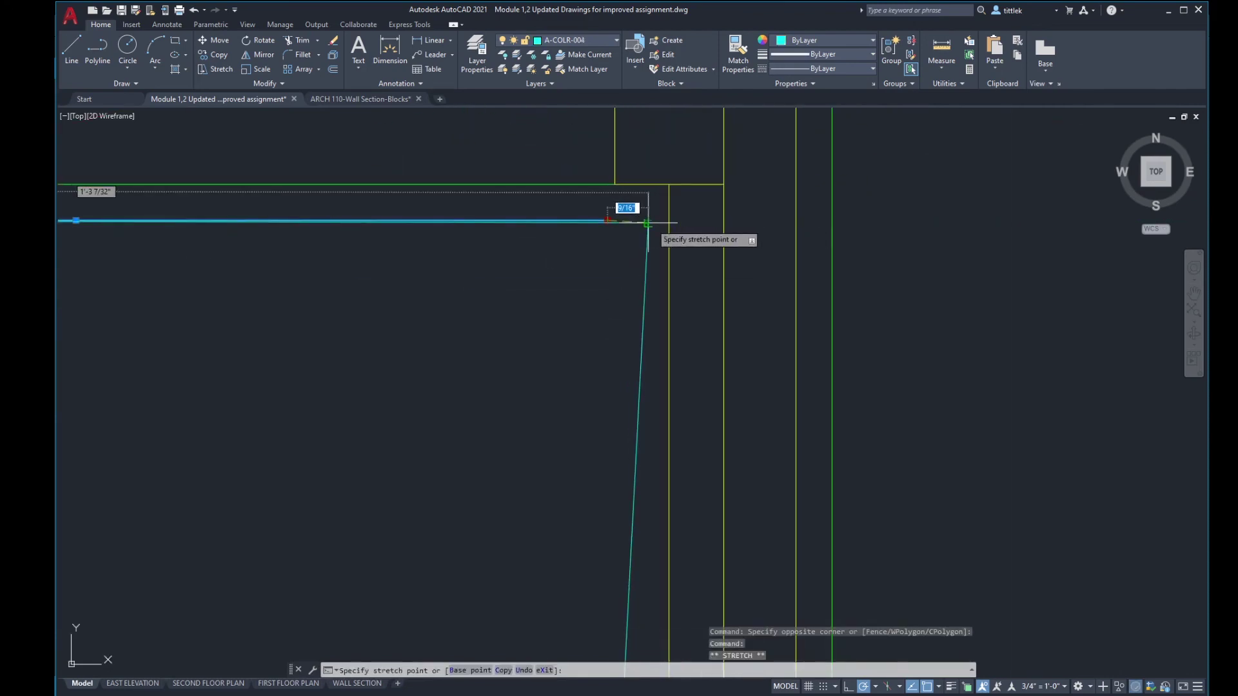
scroll(644, 229, down, 1)
scroll(642, 229, up, 1)
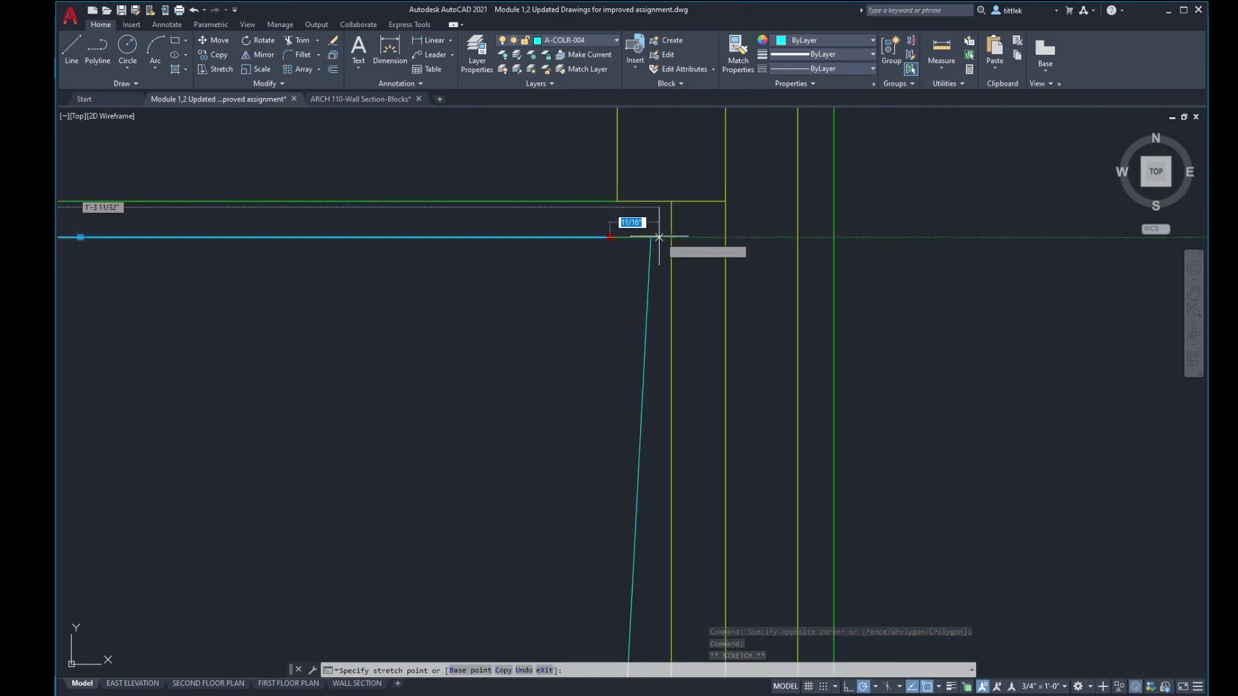
click(650, 237)
Step: Draw a short horizontal line from the wall corner across the remaining gap
text(l)
key(Return)
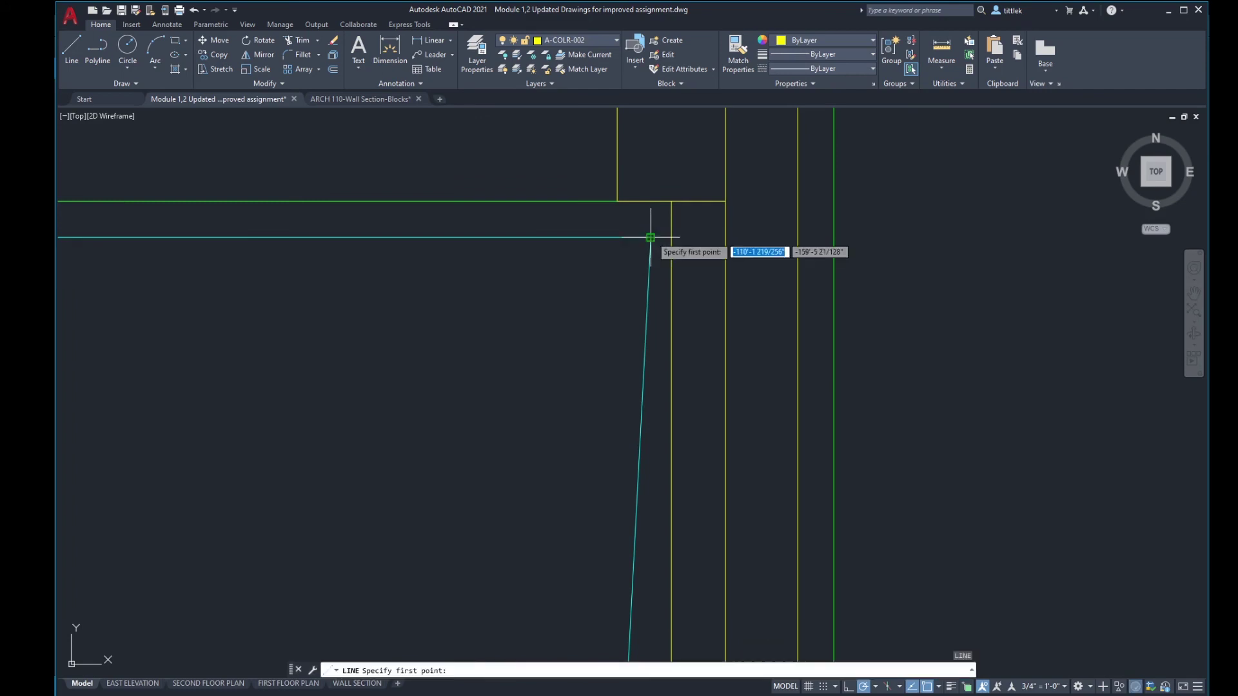
click(650, 238)
click(671, 237)
key(Return)
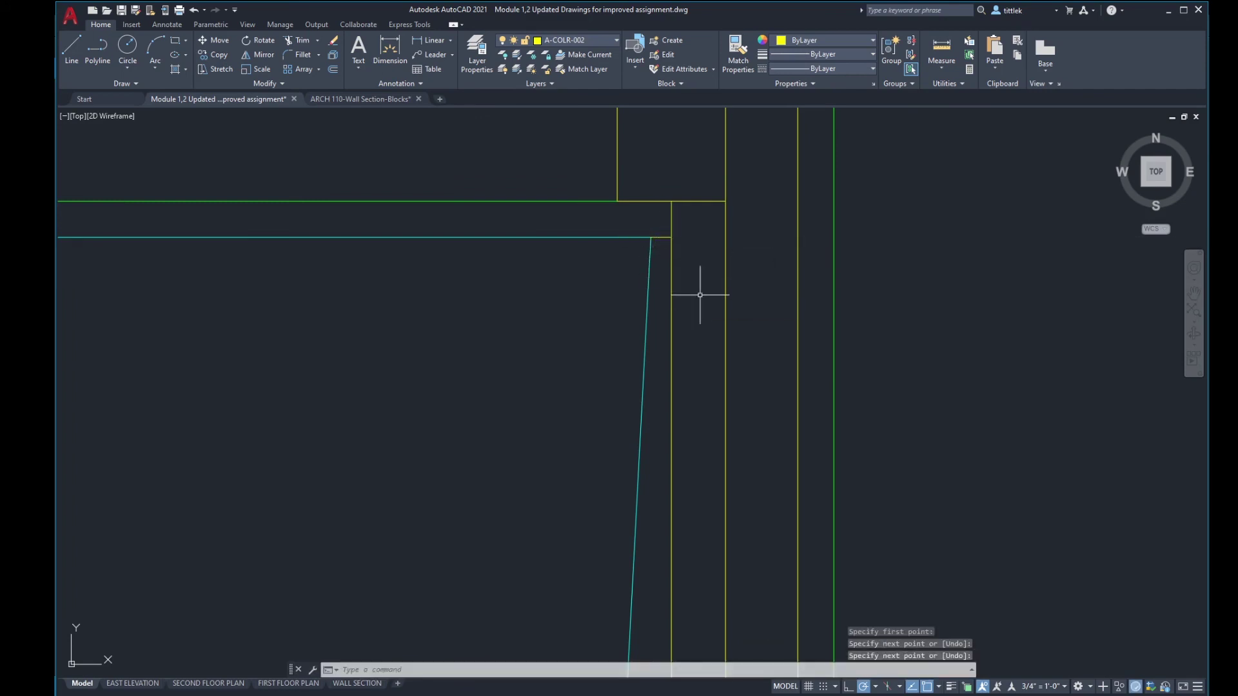
scroll(697, 295, down, 4)
scroll(695, 271, up, 3)
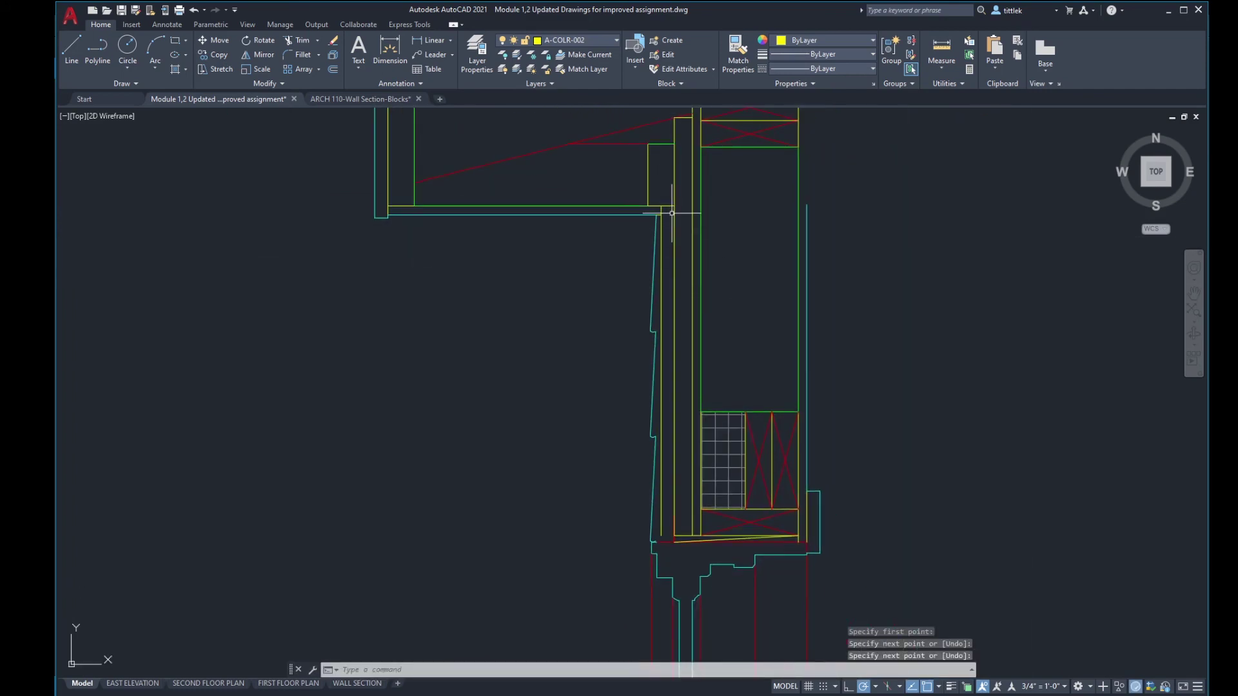
scroll(671, 199, up, 4)
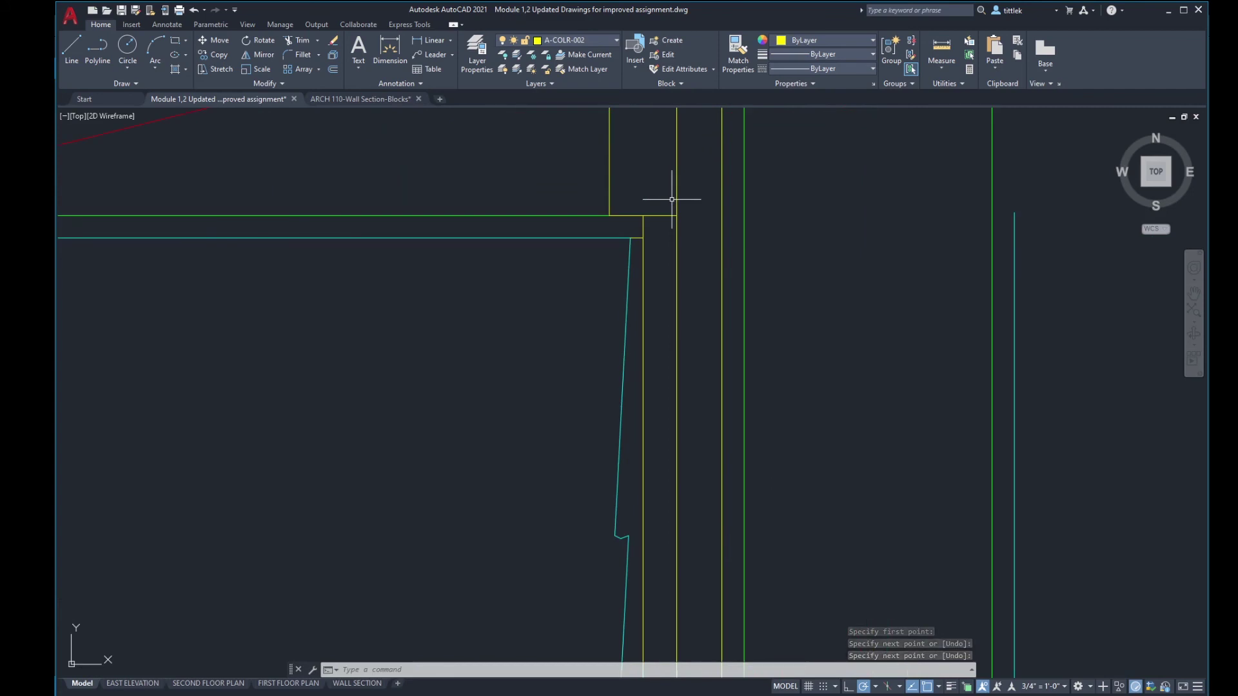
Step: Try stretching the vertical corner line and cyan line ends, then cancel without changes
click(643, 222)
click(642, 216)
right_click(641, 236)
key(Escape)
key(Escape)
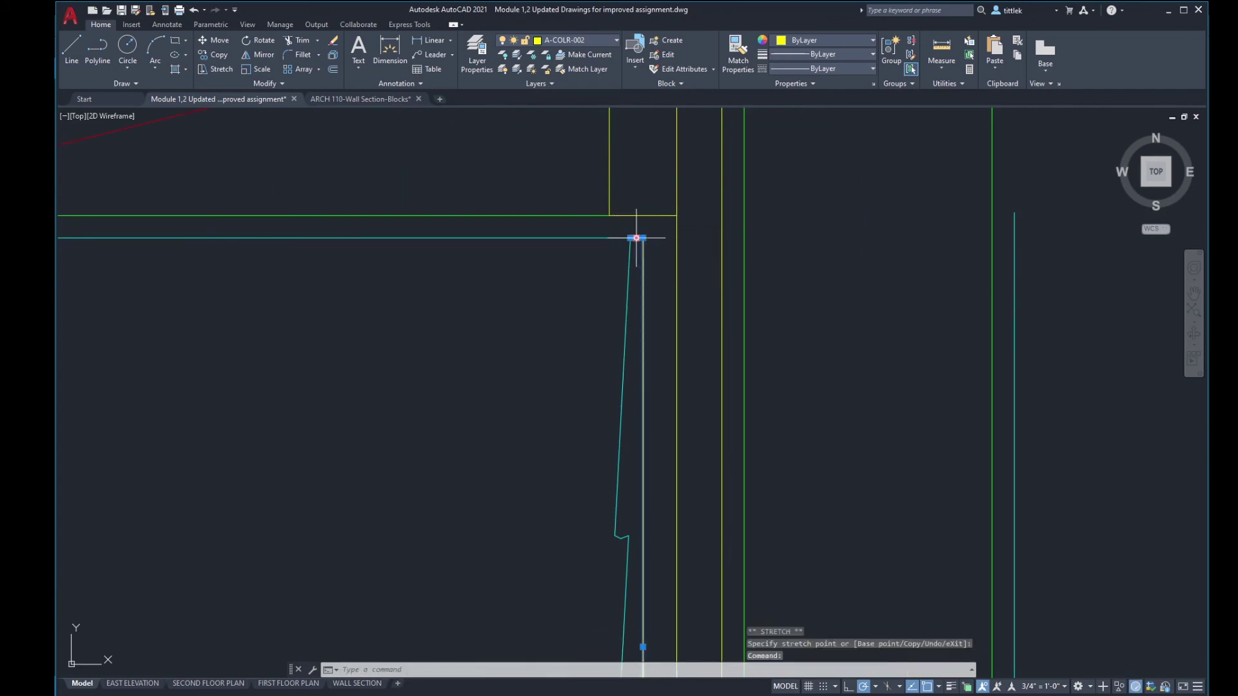
click(637, 237)
click(636, 237)
key(Escape)
key(Escape)
scroll(576, 237, down, 3)
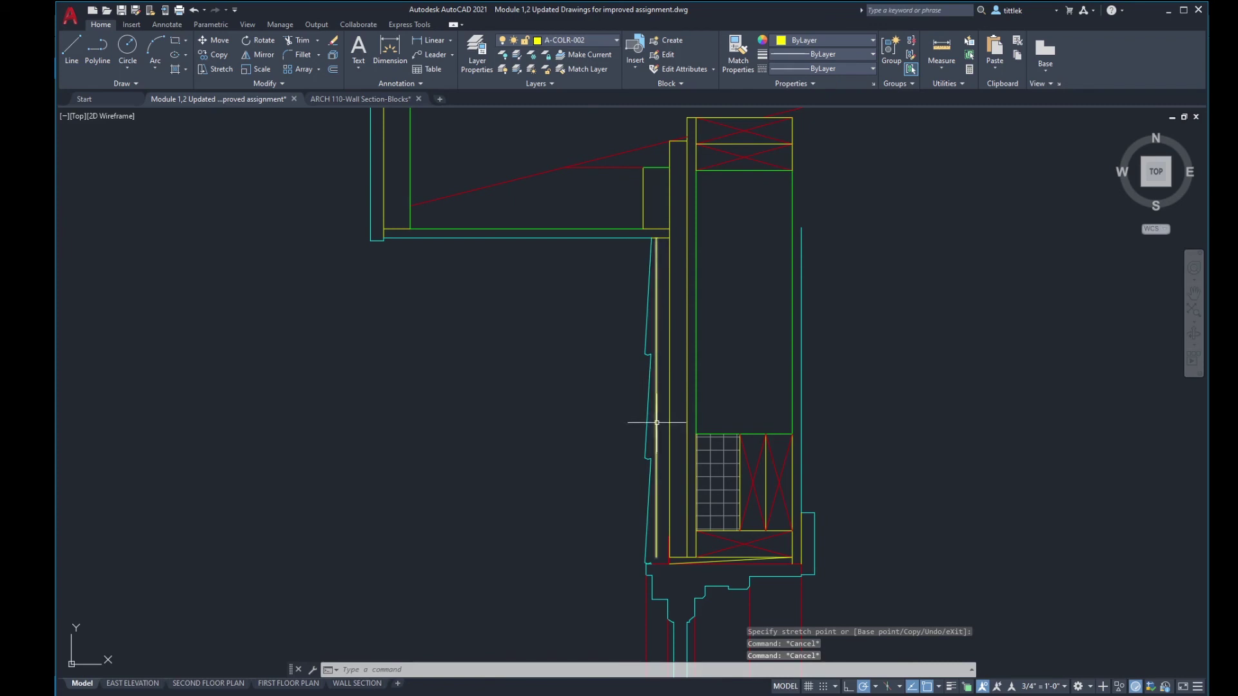
scroll(658, 420, up, 4)
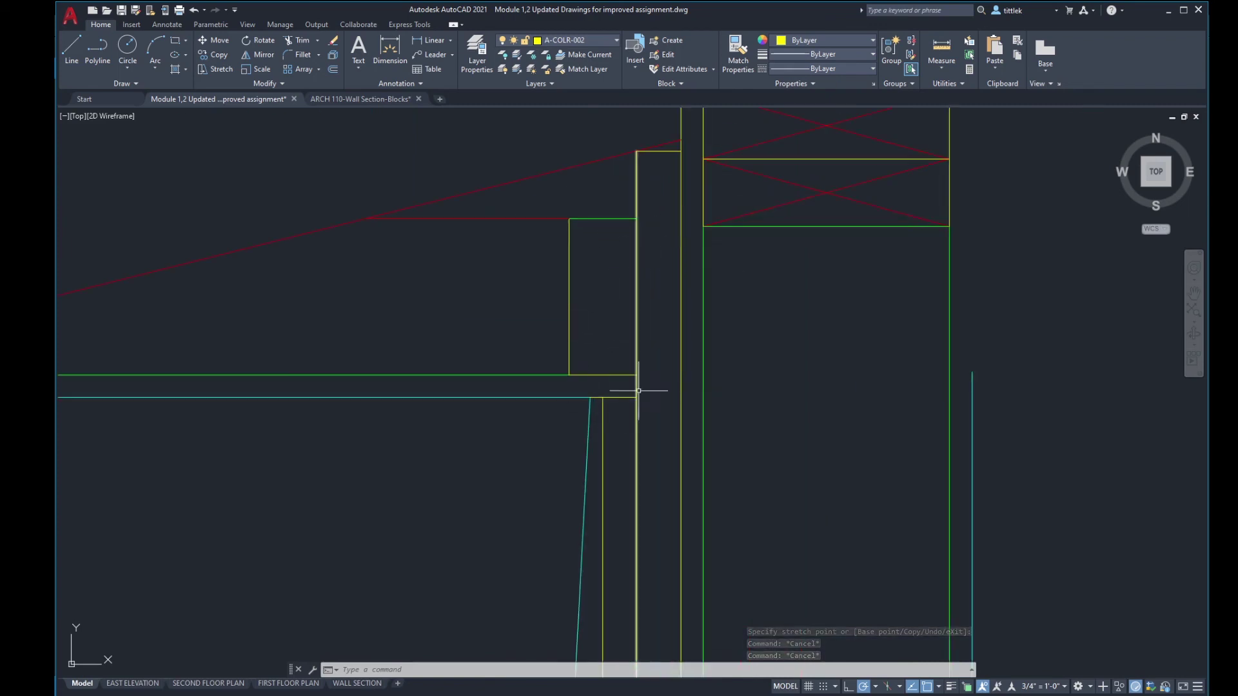
Step: Draw two crossing diagonal lines corner to corner in the small blocking box under the rafter
middle_drag(693, 387, 756, 378)
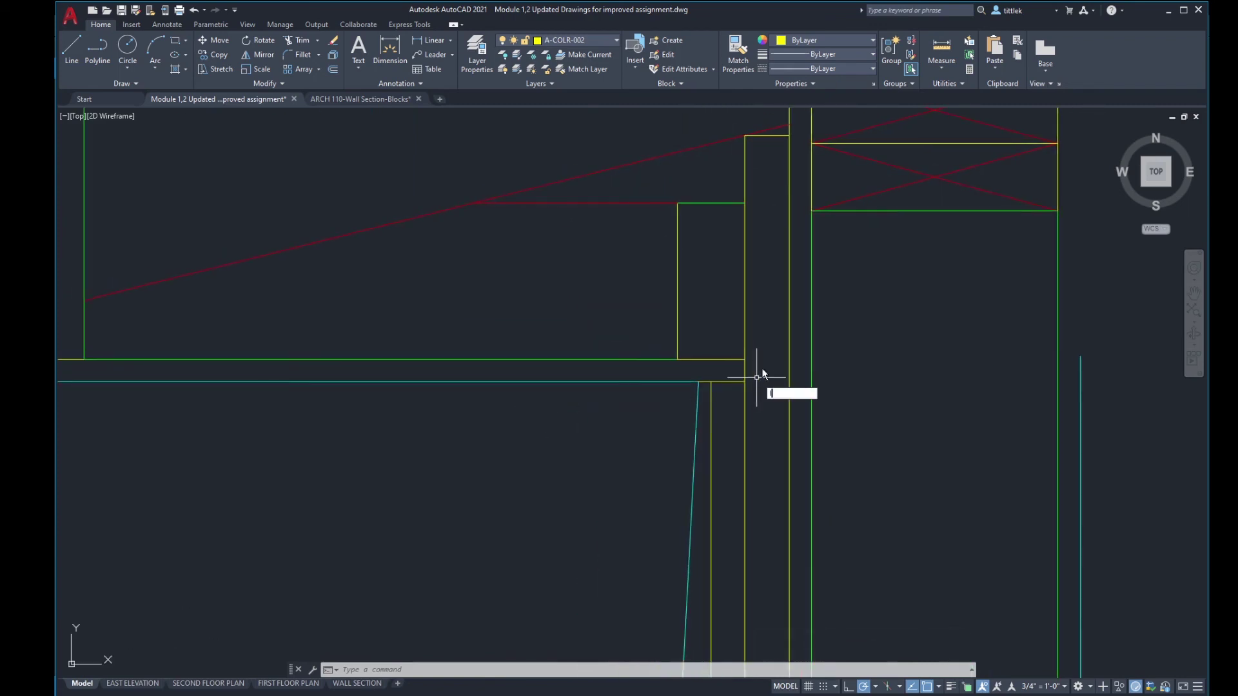
text(l)
key(Return)
click(677, 203)
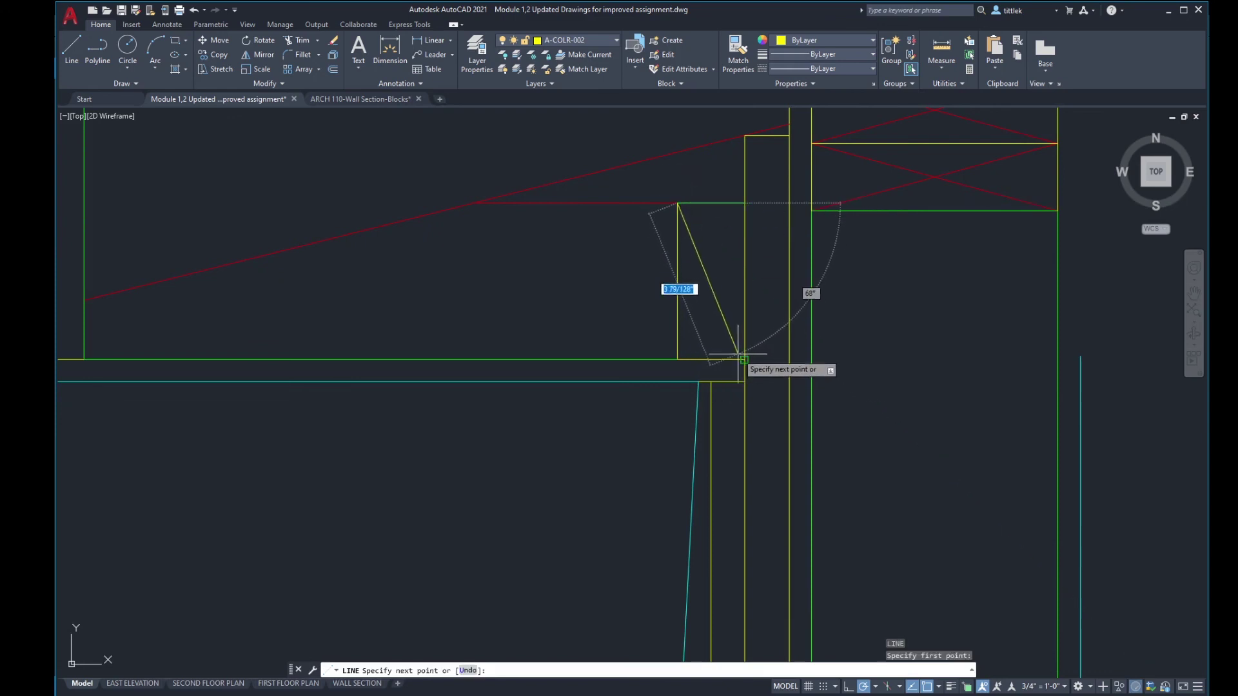
click(745, 359)
click(744, 203)
click(677, 360)
key(Return)
Step: Match the small box's new diagonals to an existing red X so they turn red
click(733, 222)
click(691, 291)
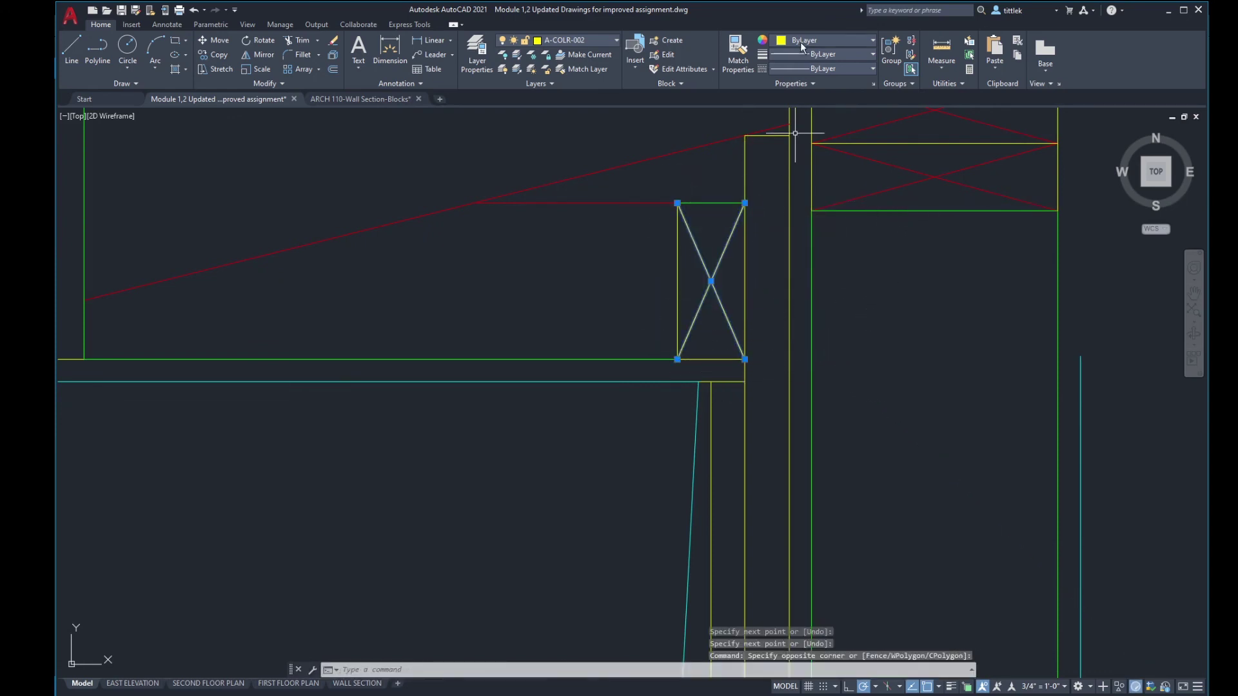
click(739, 51)
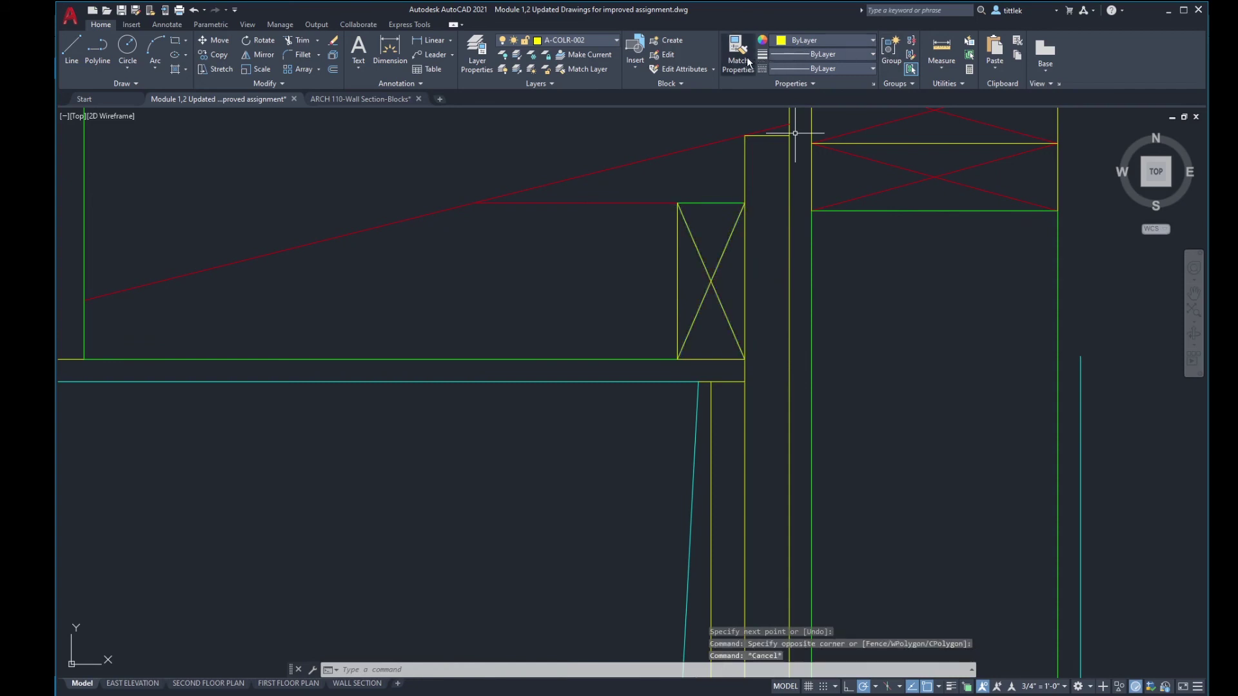
click(884, 160)
click(729, 284)
click(700, 273)
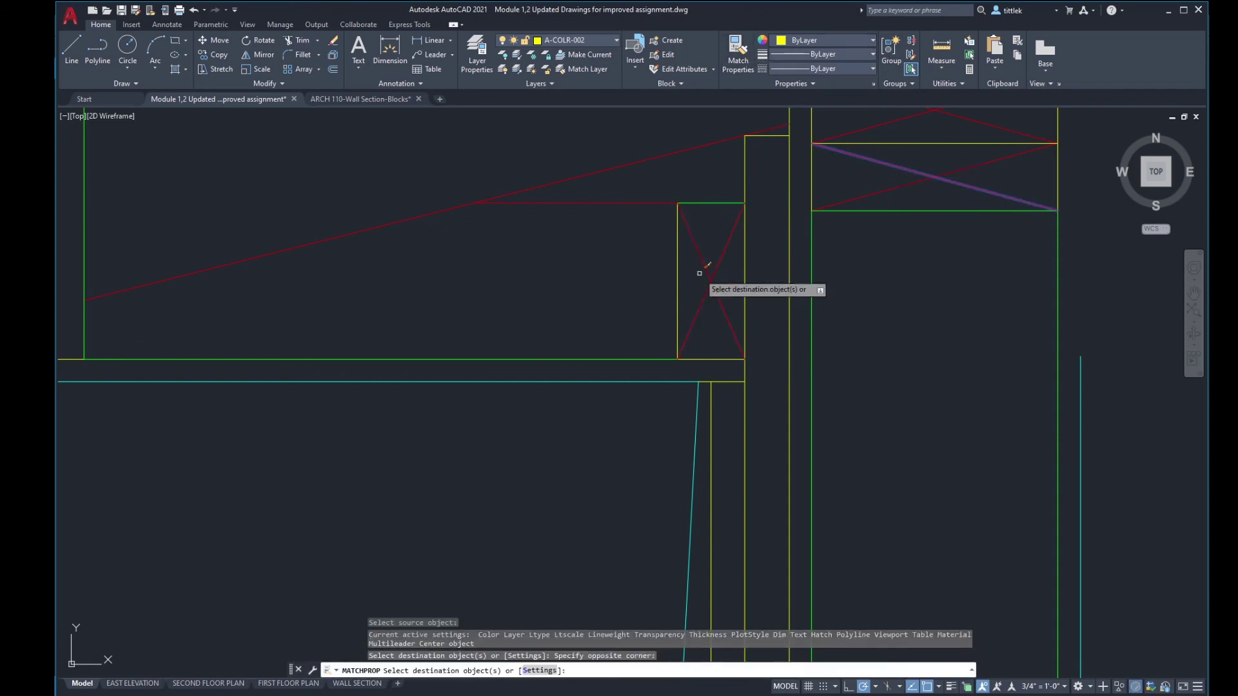
click(710, 203)
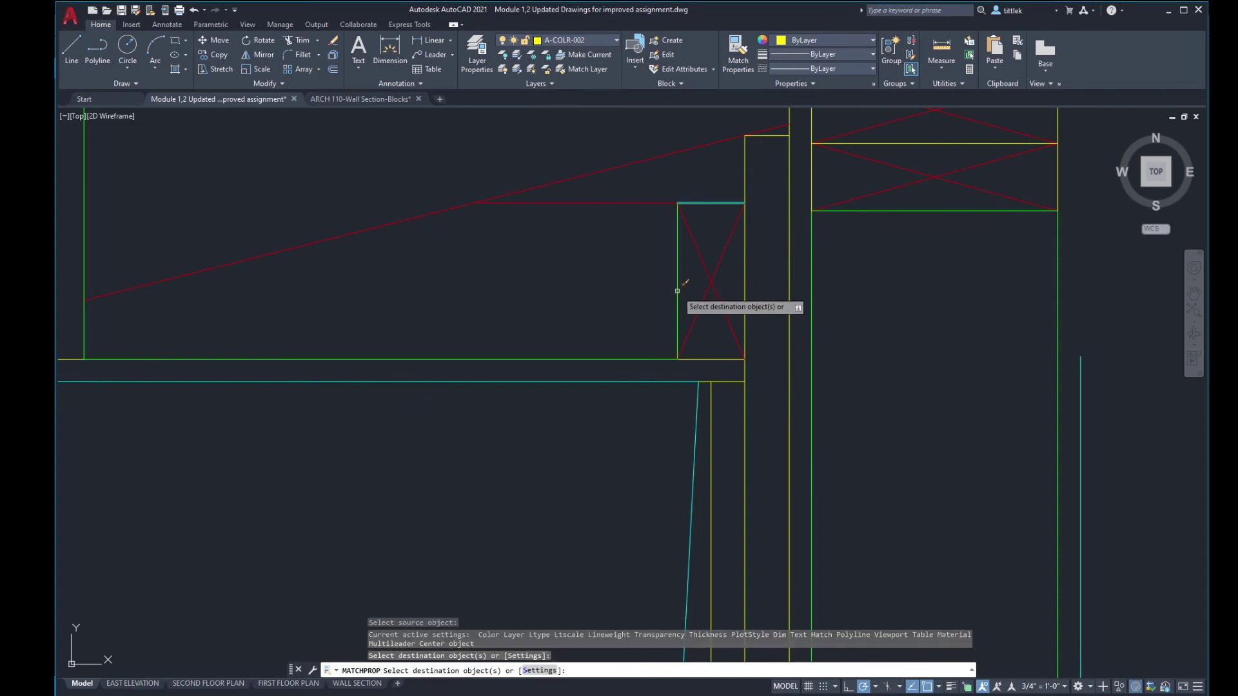
middle_drag(740, 233, 694, 421)
key(Escape)
Step: Grip-stretch the vertical line above the box to shorten it downward
click(697, 358)
click(697, 323)
click(698, 390)
key(Escape)
Step: Draw a short line from the vertical line's end to the wall line and match it green
text(l)
key(Return)
click(698, 323)
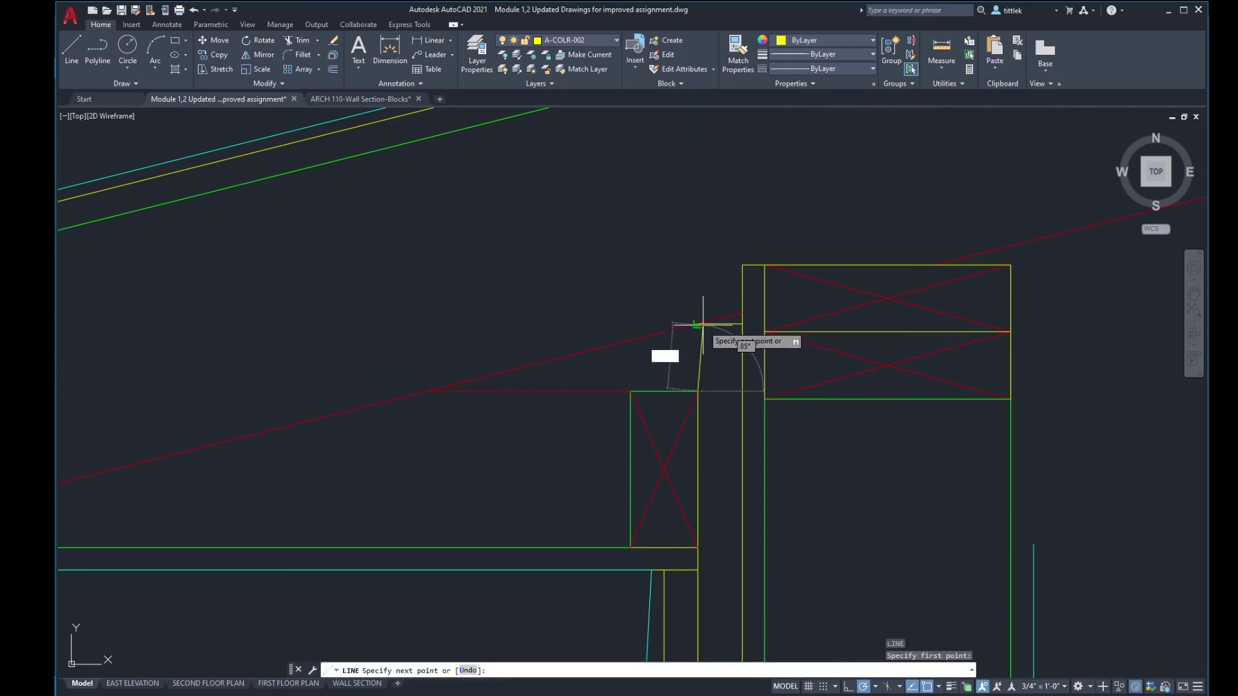
click(742, 324)
key(Return)
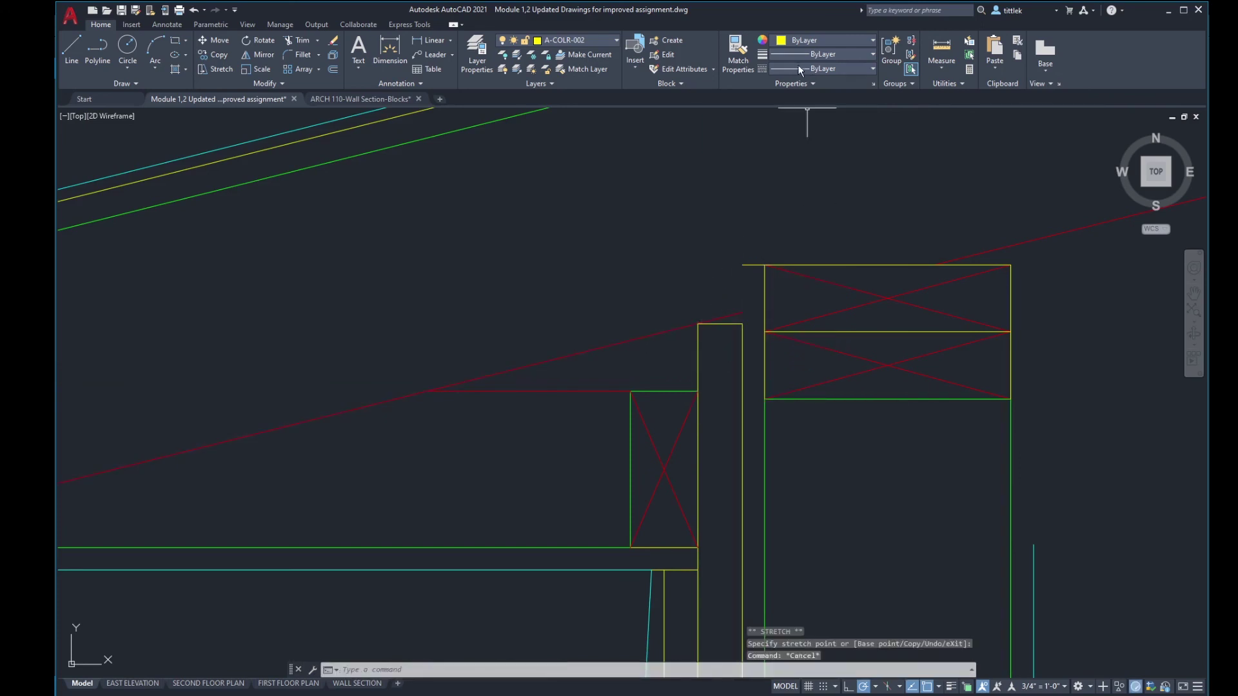
click(738, 53)
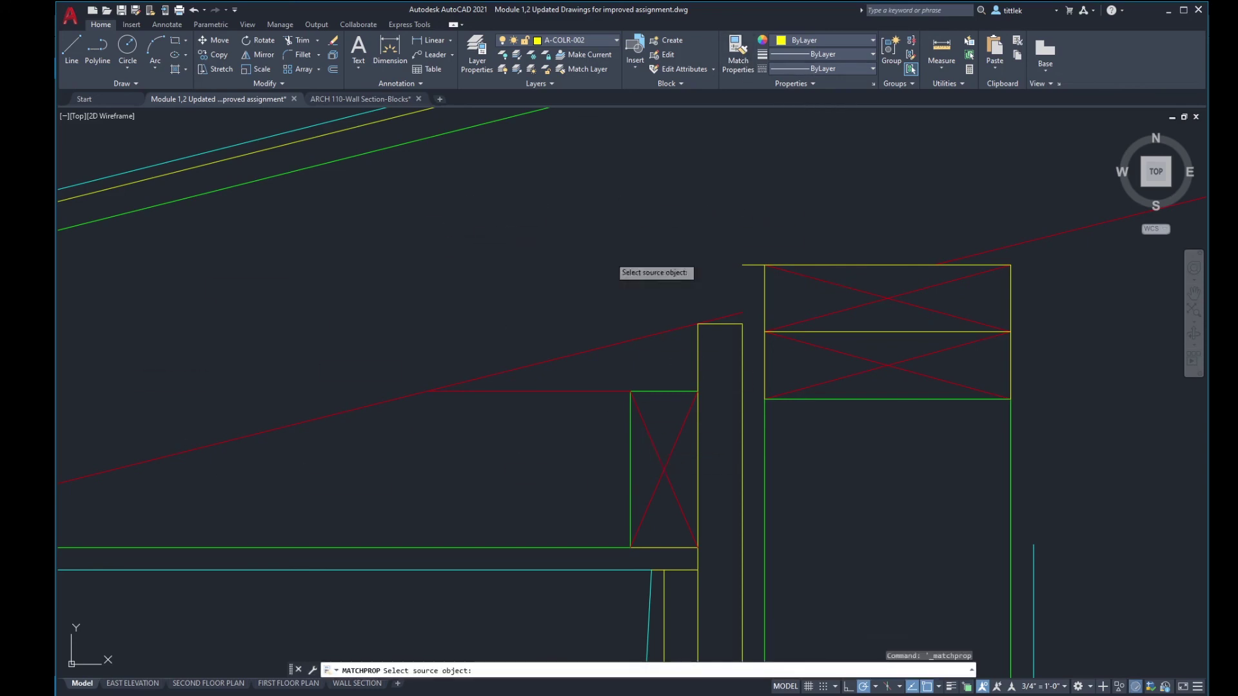
click(681, 390)
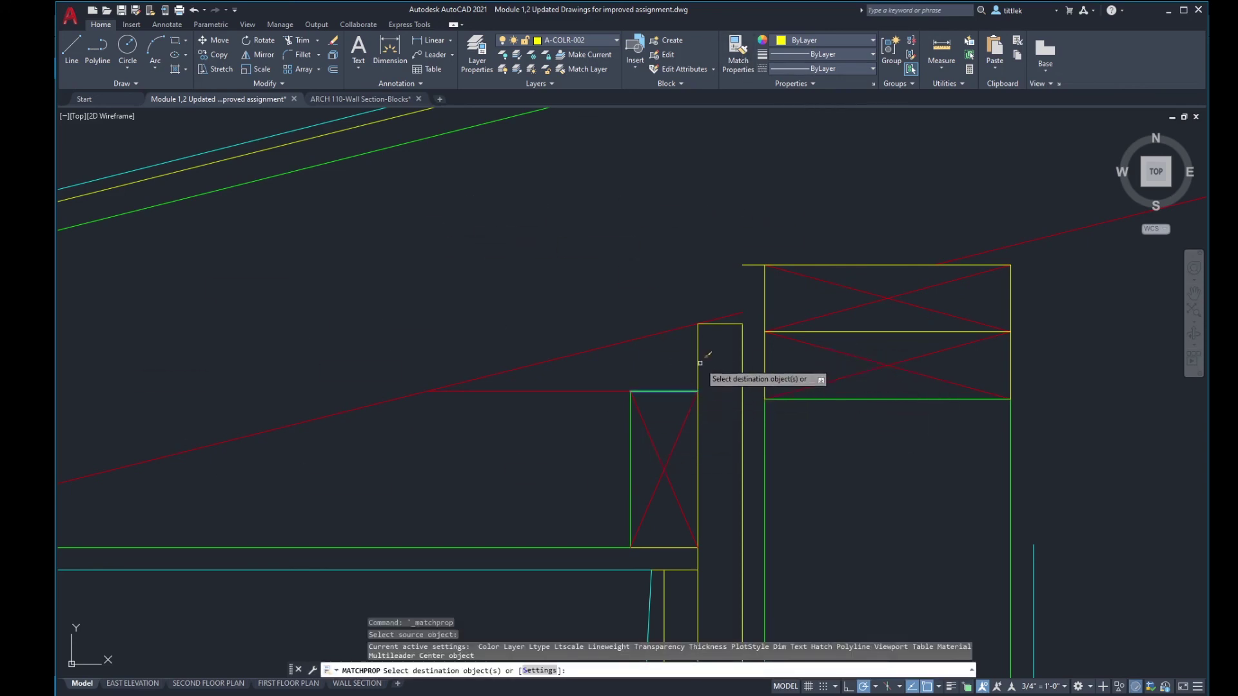
click(727, 324)
key(Return)
Step: Start a new line from the rectangle's top-right corner on the wall's outer face
text(l)
key(Return)
click(742, 323)
Step: Finish the vertical line up to the upper blocking and erase the stray line near the top boxes
click(753, 264)
key(Return)
scroll(767, 262, down, 5)
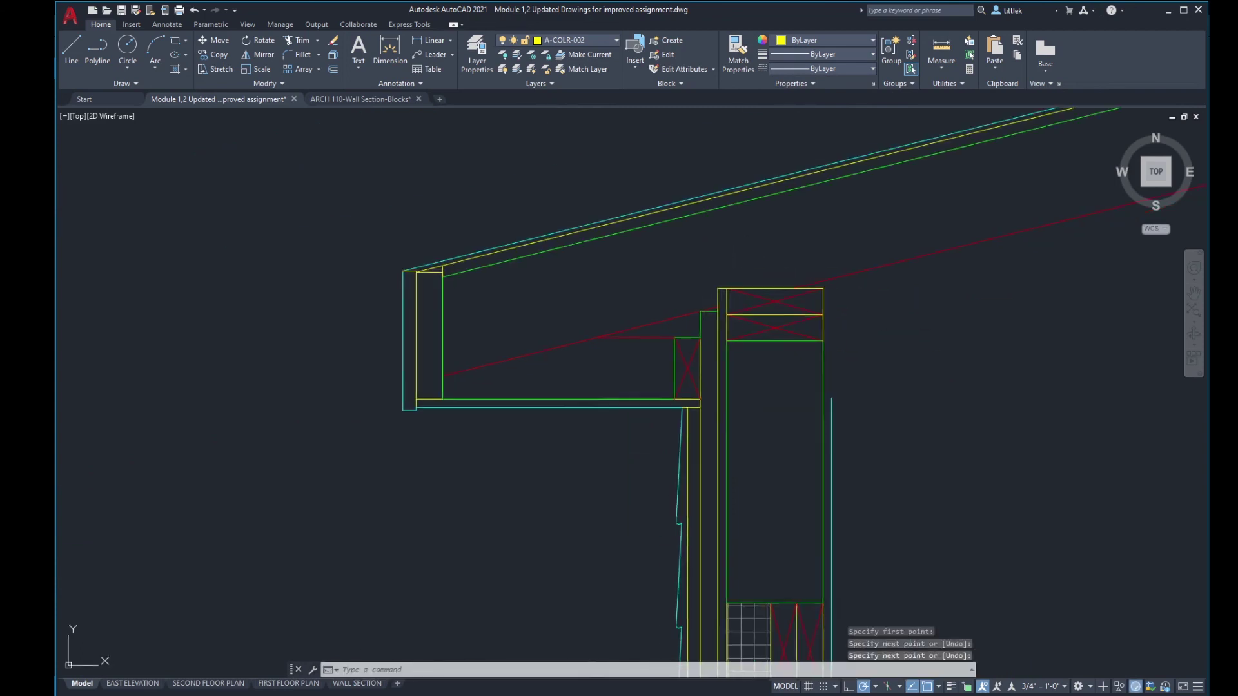
scroll(783, 257, down, 2)
scroll(670, 249, up, 2)
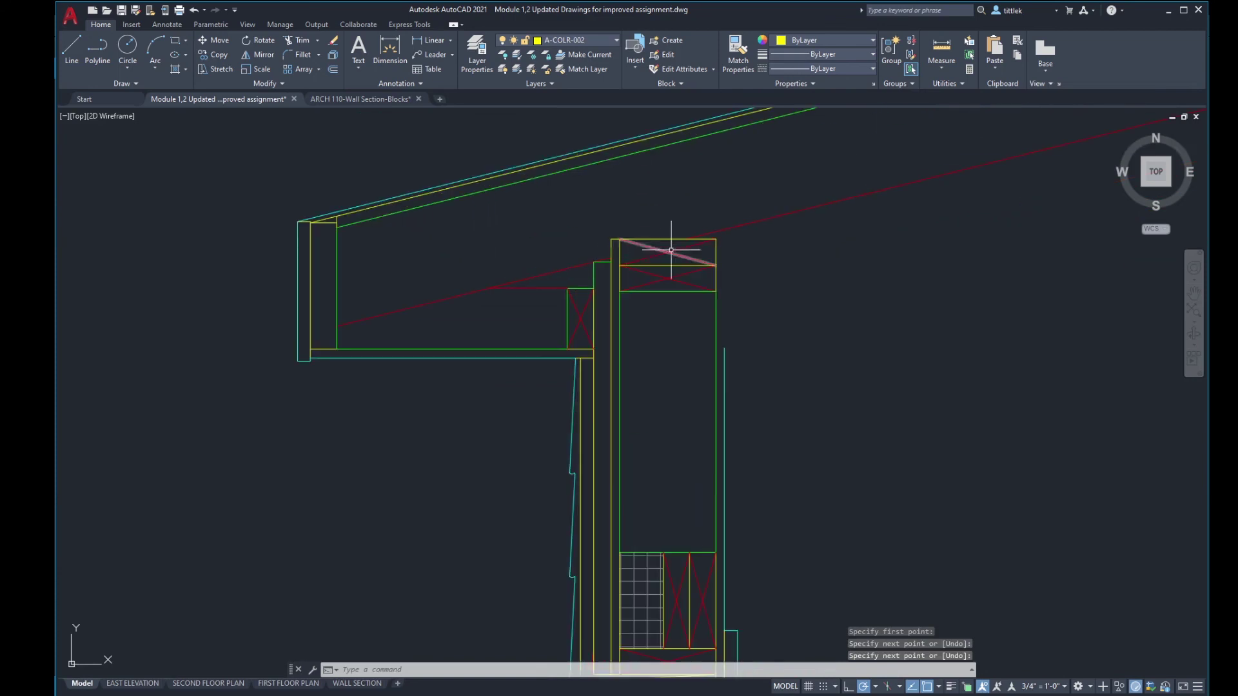
click(718, 252)
click(718, 249)
key(Delete)
Step: Attempt a TRIM at the top boxes, ending it without any changes
scroll(717, 247, up, 2)
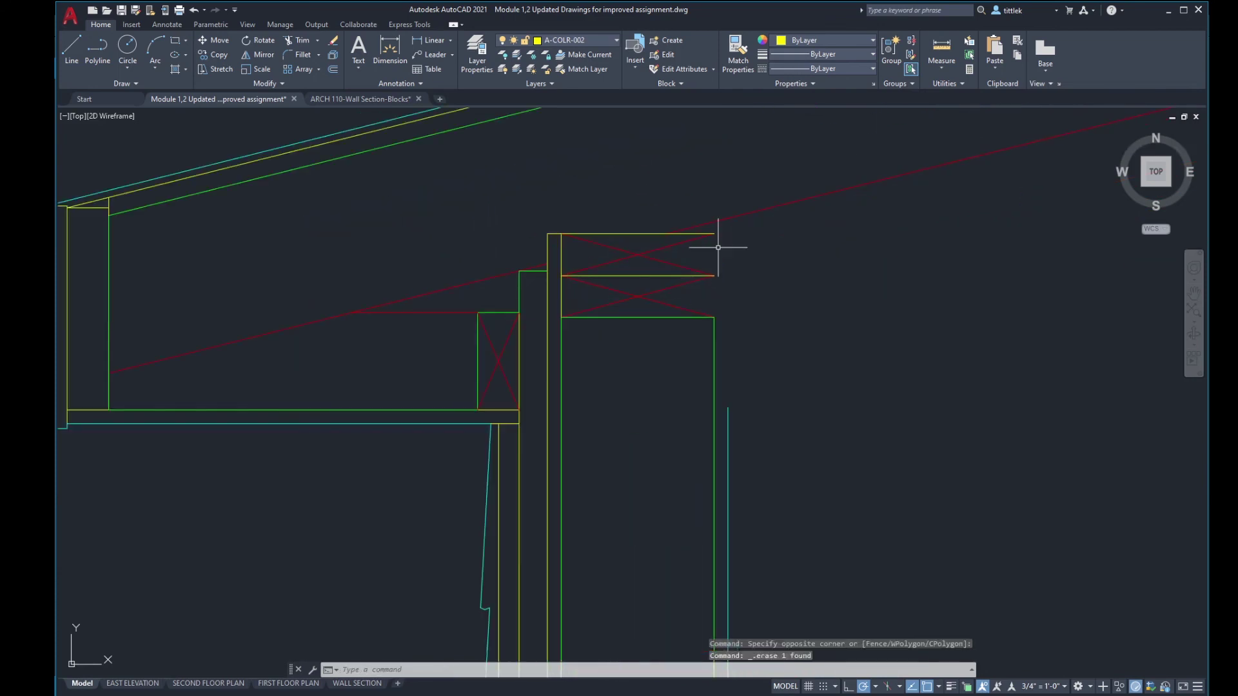
text(tr)
key(Return)
click(709, 231)
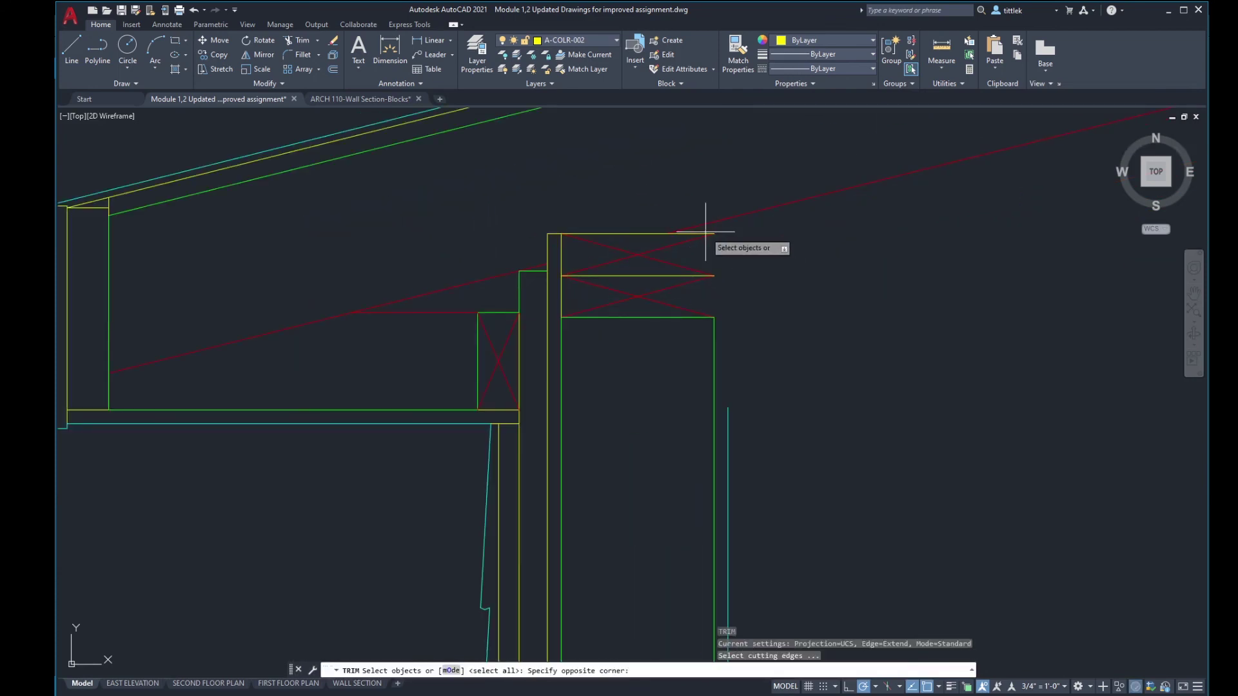
click(710, 316)
click(677, 239)
key(Return)
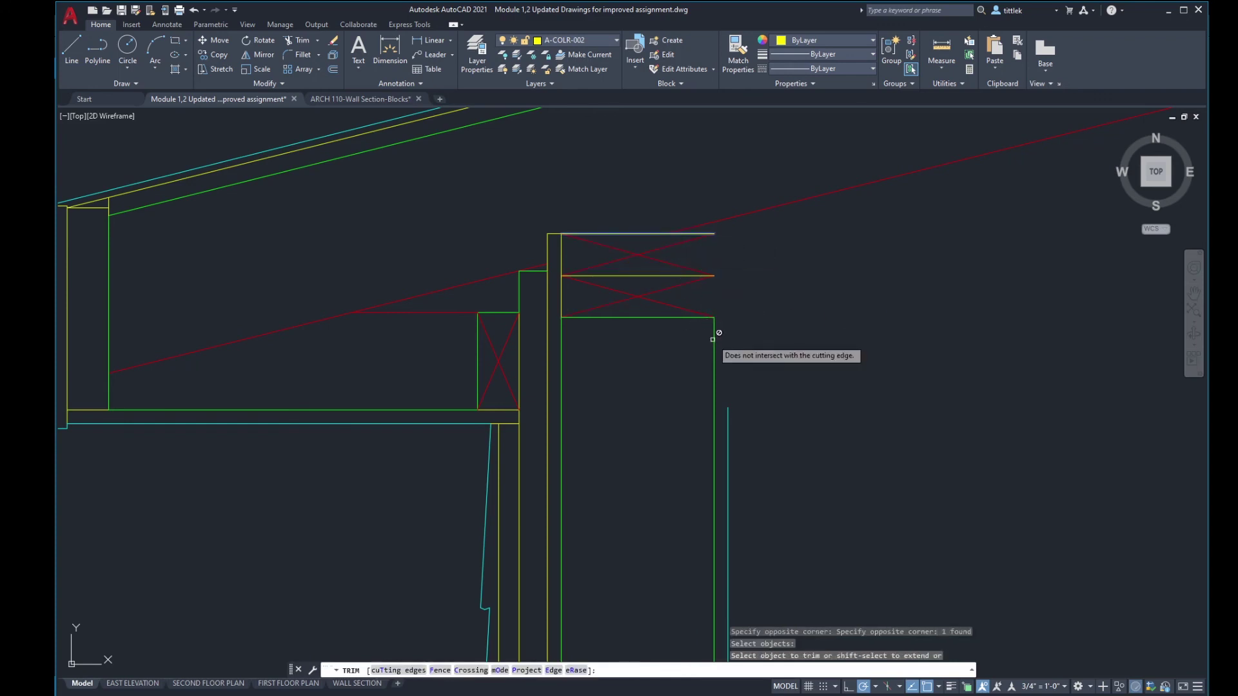
key(Return)
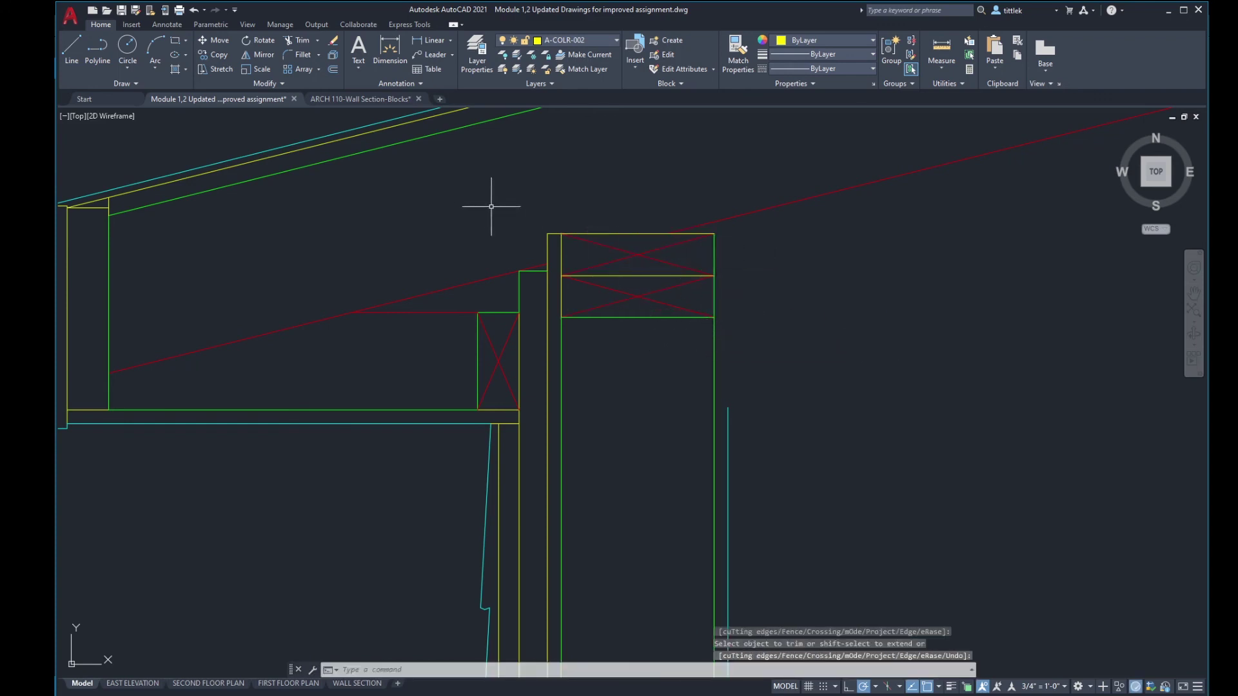
Step: Grip-stretch the redundant vertical line on the wall's right side until it collapses away
scroll(682, 259, down, 3)
scroll(690, 303, up, 2)
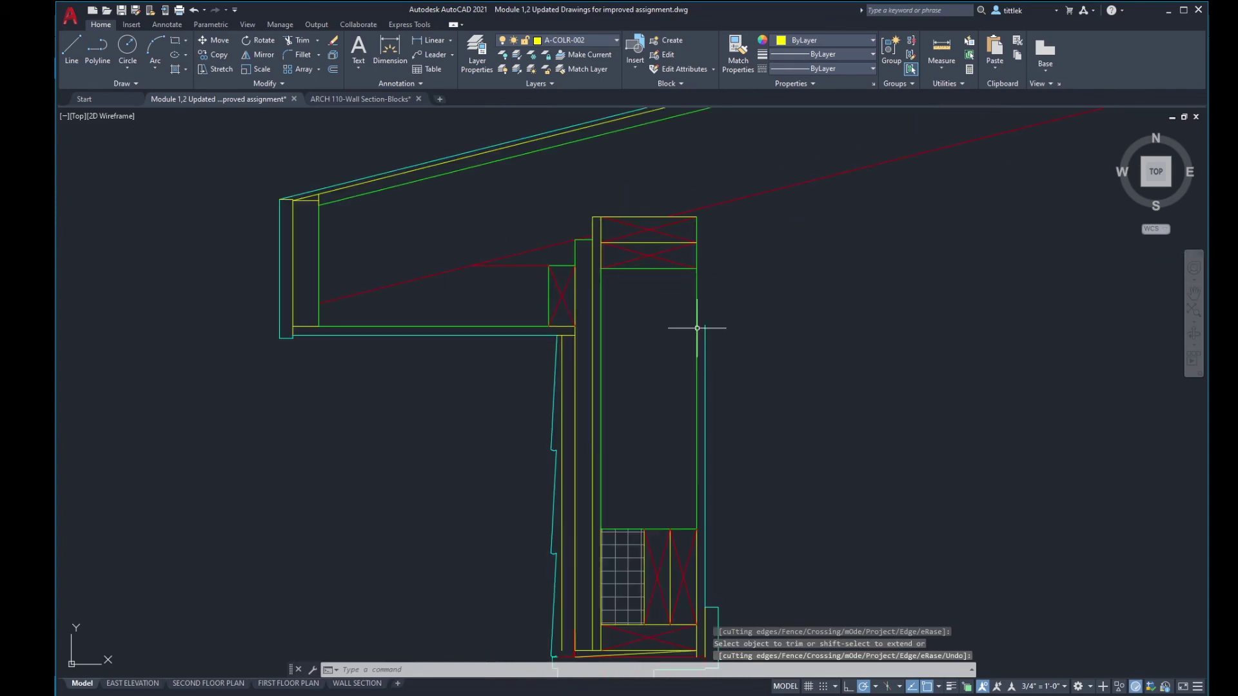
click(695, 369)
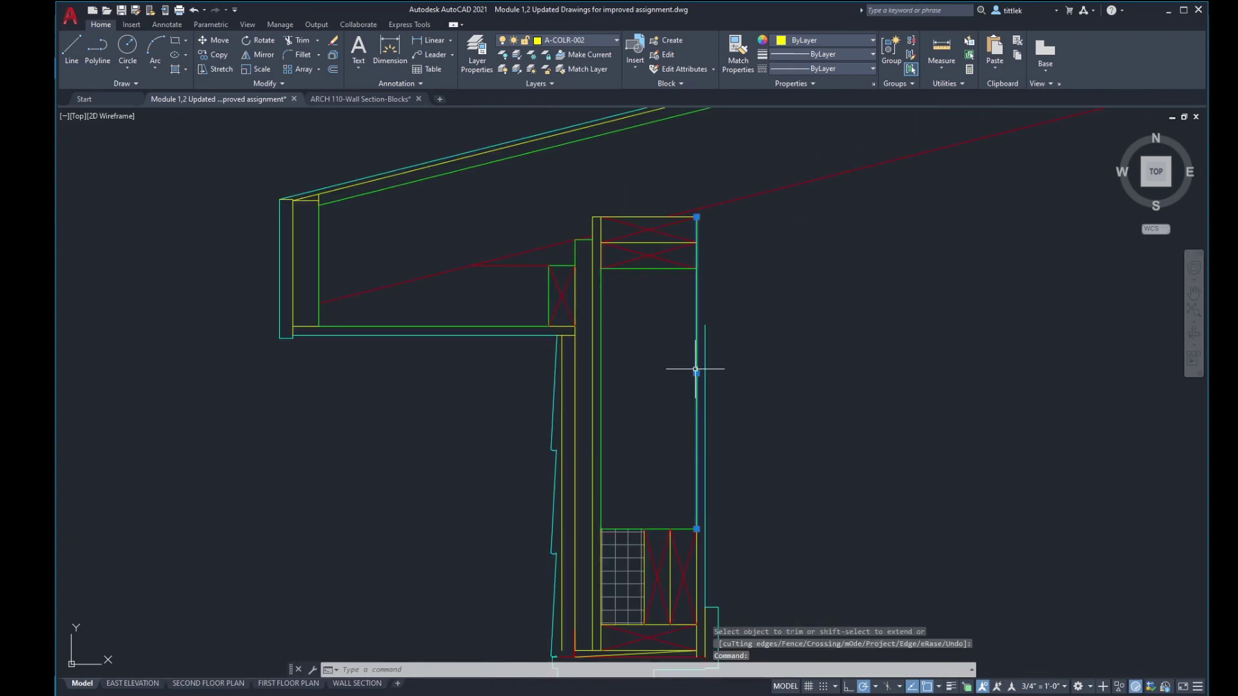
click(697, 529)
click(696, 217)
key(Escape)
key(Escape)
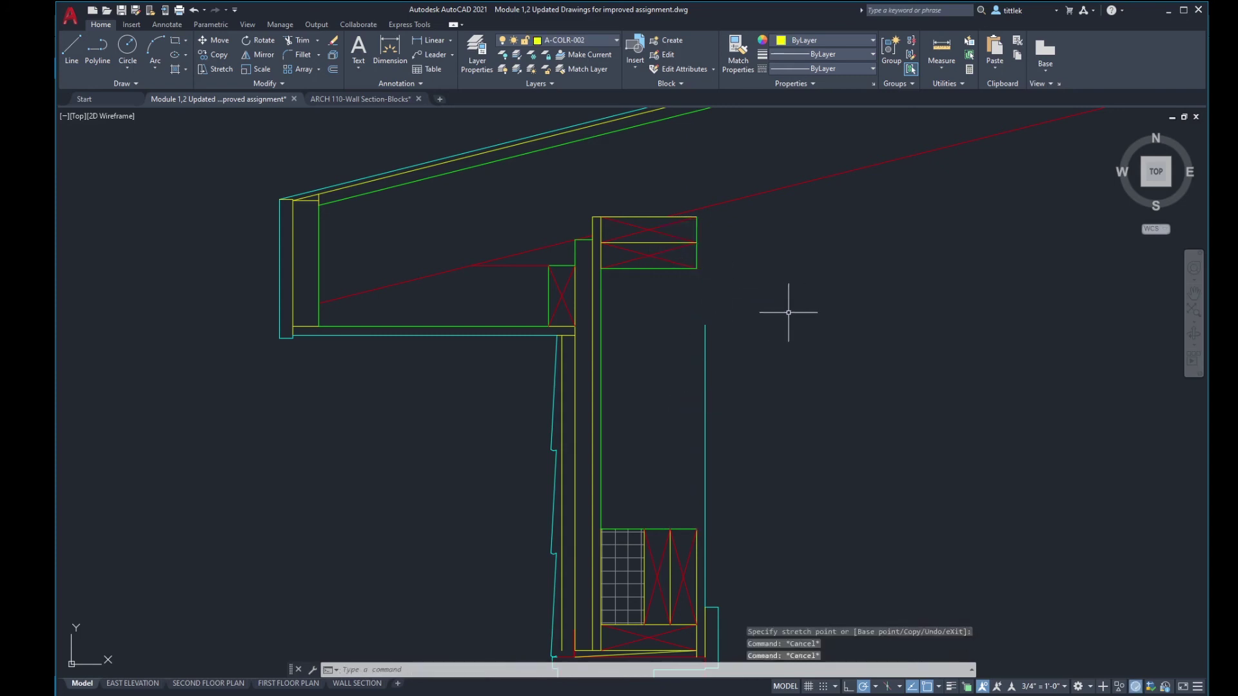
scroll(718, 298, up, 4)
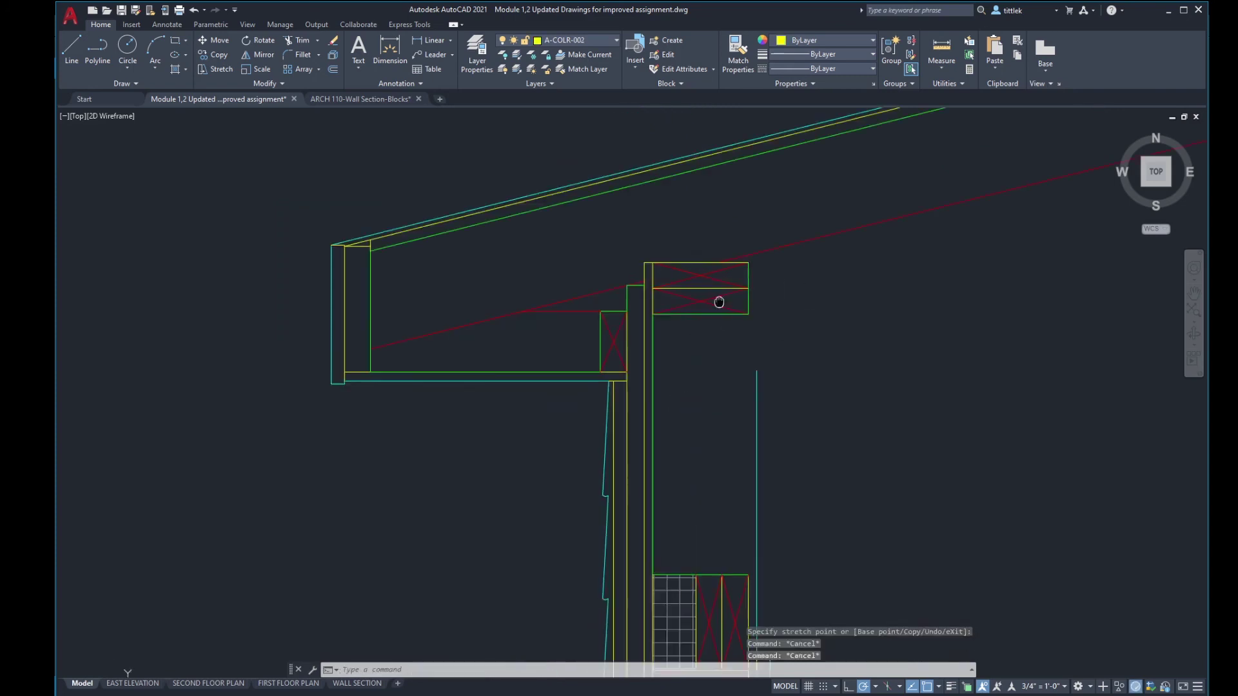
Step: Match the short top line to the blocking box's green right edge
click(737, 51)
click(865, 276)
click(599, 257)
key(Return)
Step: Try a FILLET corner on the short top line, cancel it, and recentre the roof-wall detail
click(604, 243)
text(f)
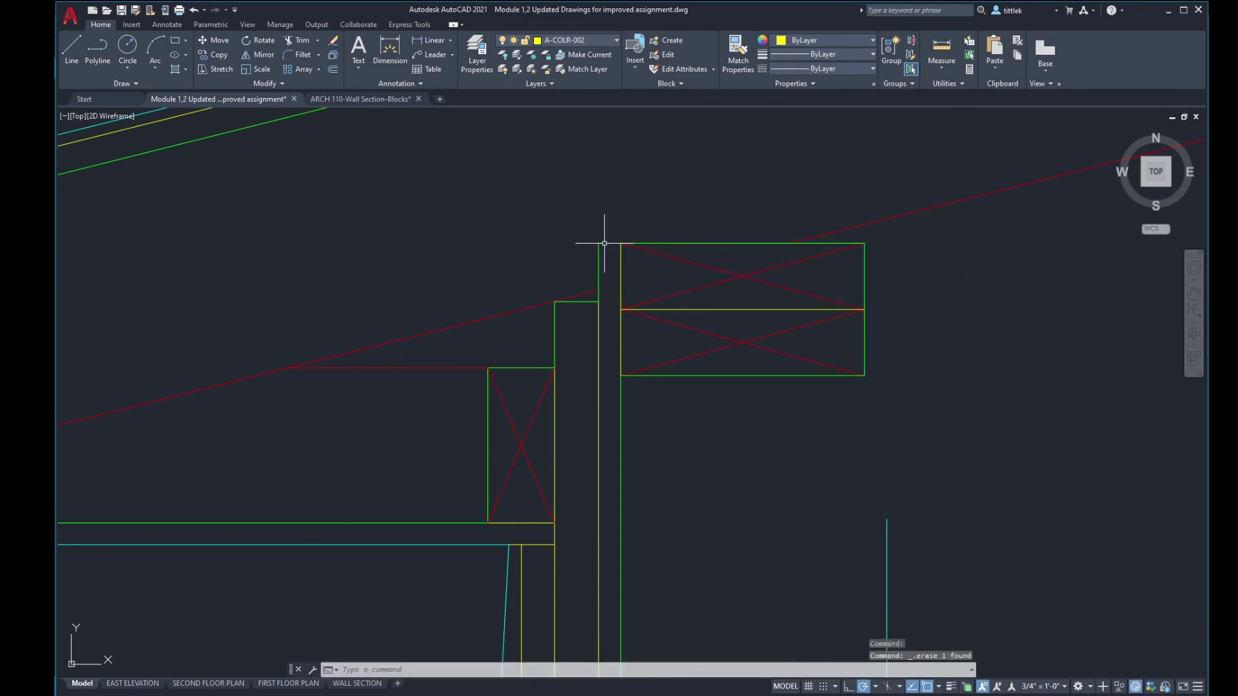
key(Return)
click(599, 257)
scroll(641, 243, down, 6)
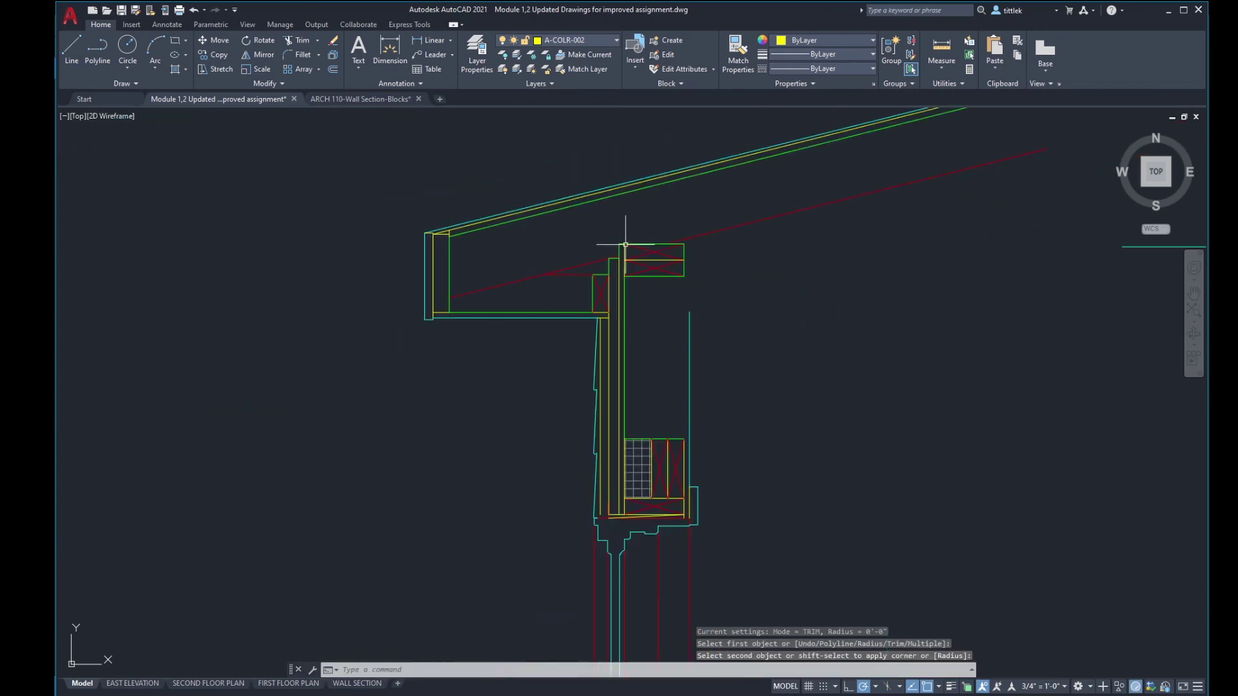
key(Escape)
key(Escape)
mouse_move(705, 248)
middle_down()
mouse_move(773, 268)
mouse_move(648, 256)
middle_up()
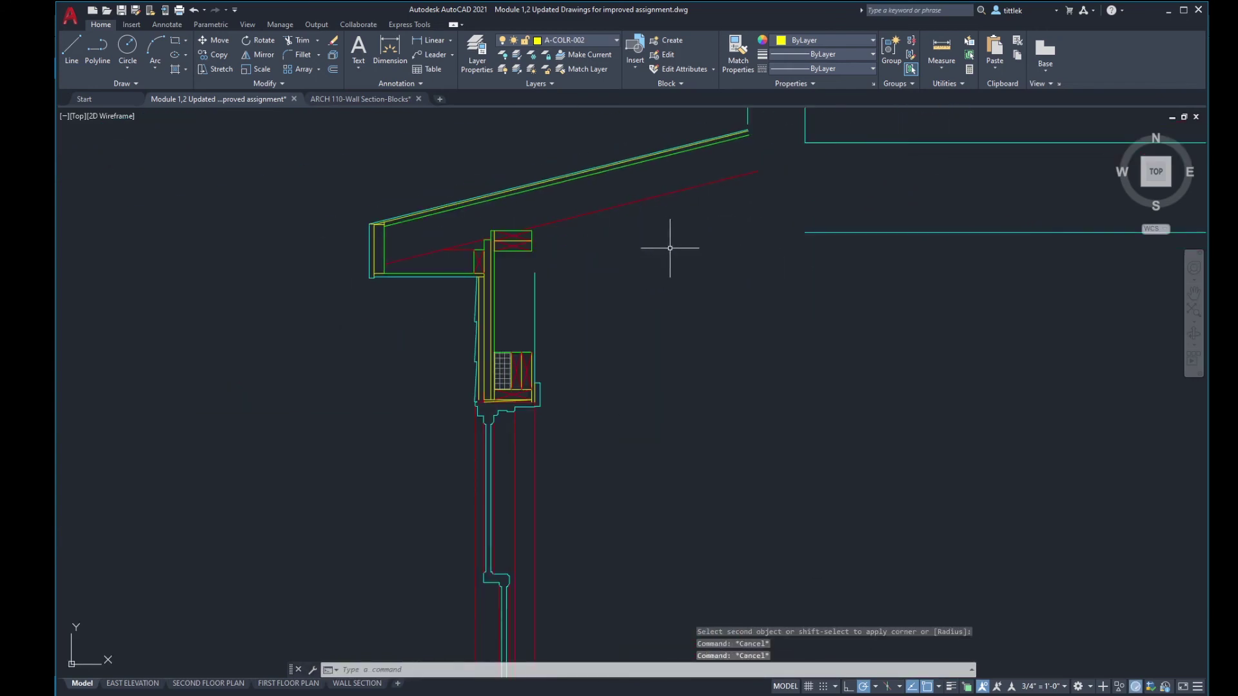
Step: Draw two crossing diagonals corner to corner in the tall eave-end blocking box
scroll(354, 248, up, 5)
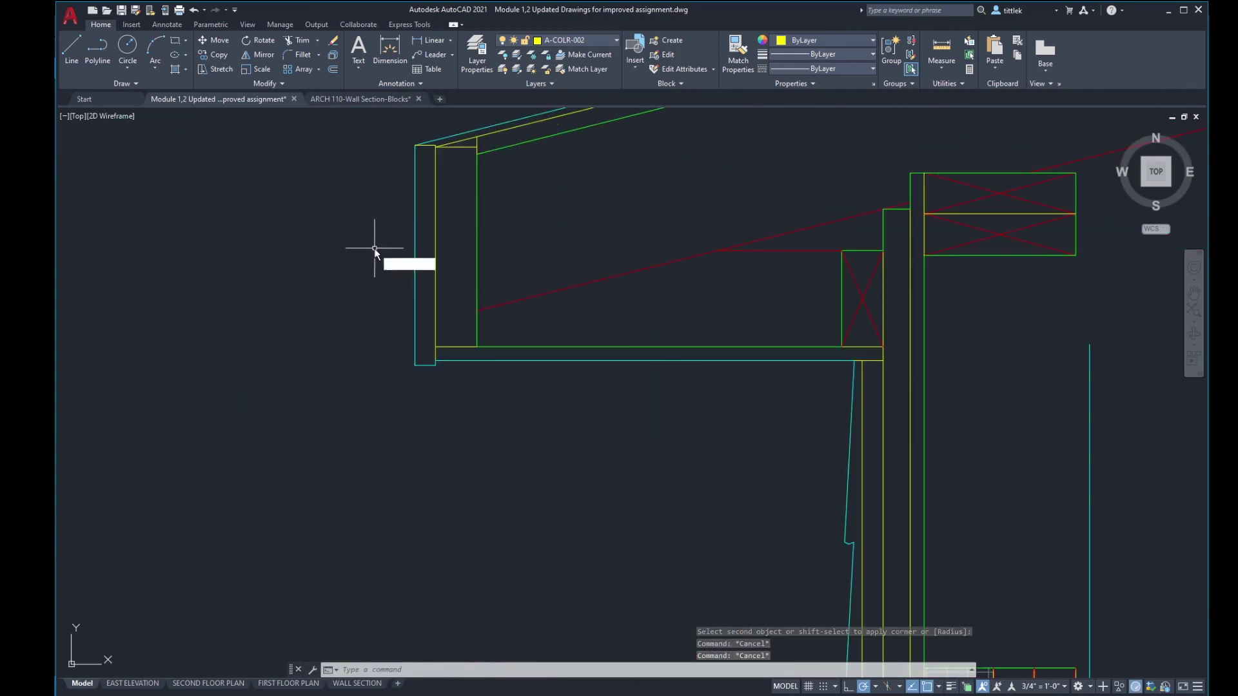
text(l)
key(Return)
click(436, 147)
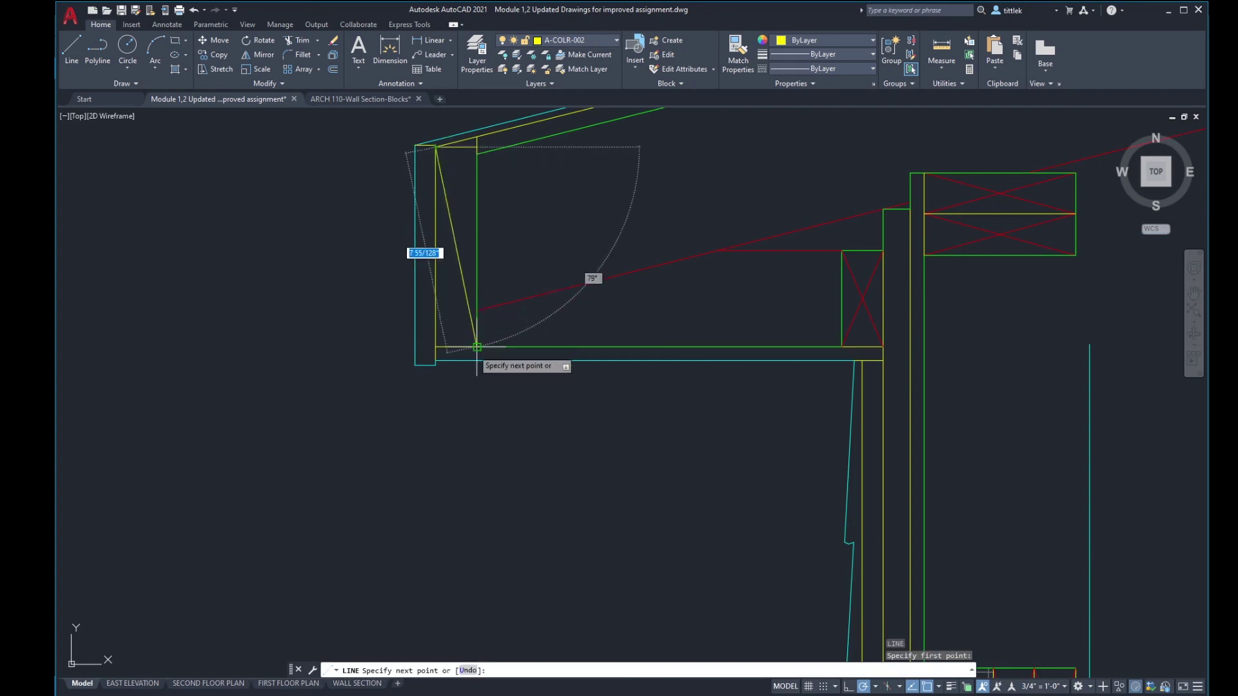
click(477, 347)
click(436, 346)
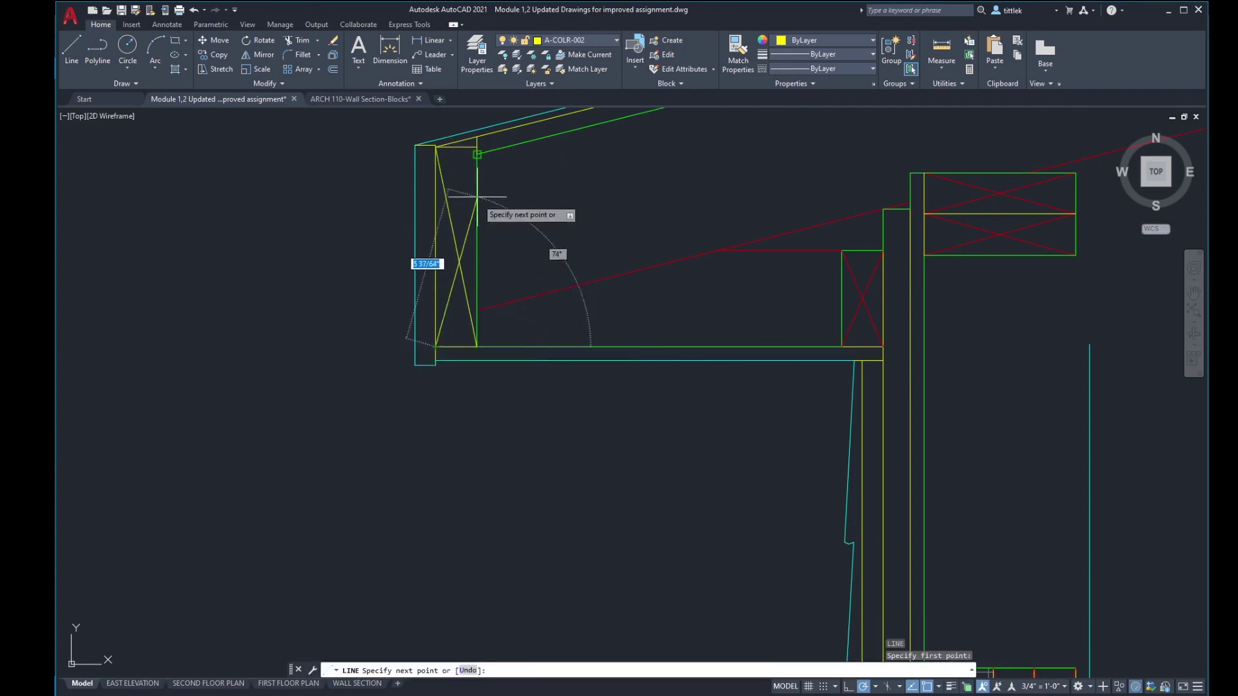
click(480, 158)
key(Return)
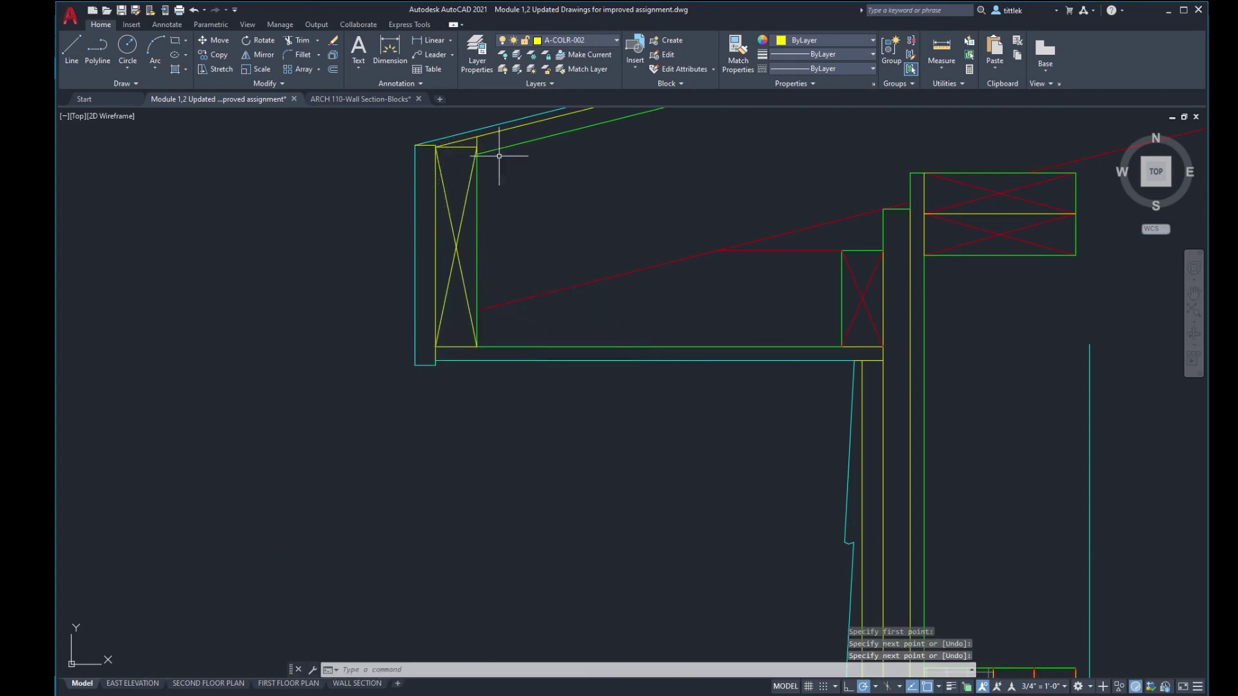
Step: Match the tall box's diagonals to an existing red X so they turn red
click(725, 59)
click(851, 280)
click(465, 288)
click(454, 259)
click(466, 255)
click(442, 213)
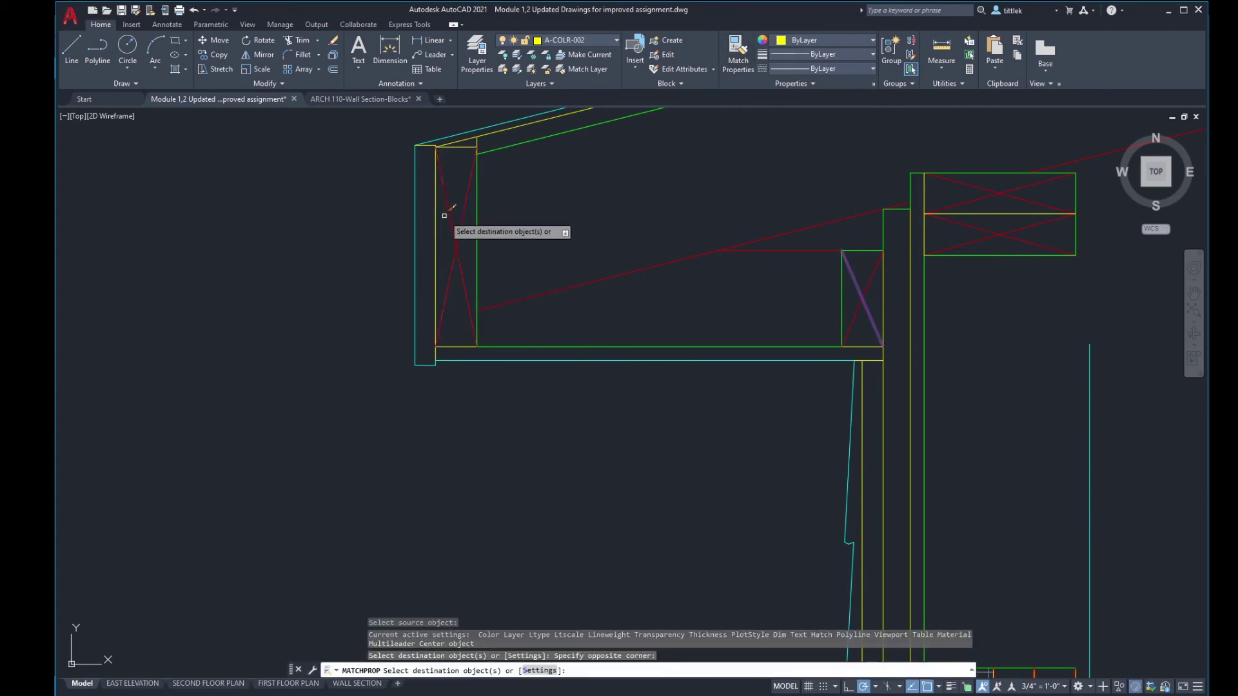
key(Return)
scroll(499, 318, down, 3)
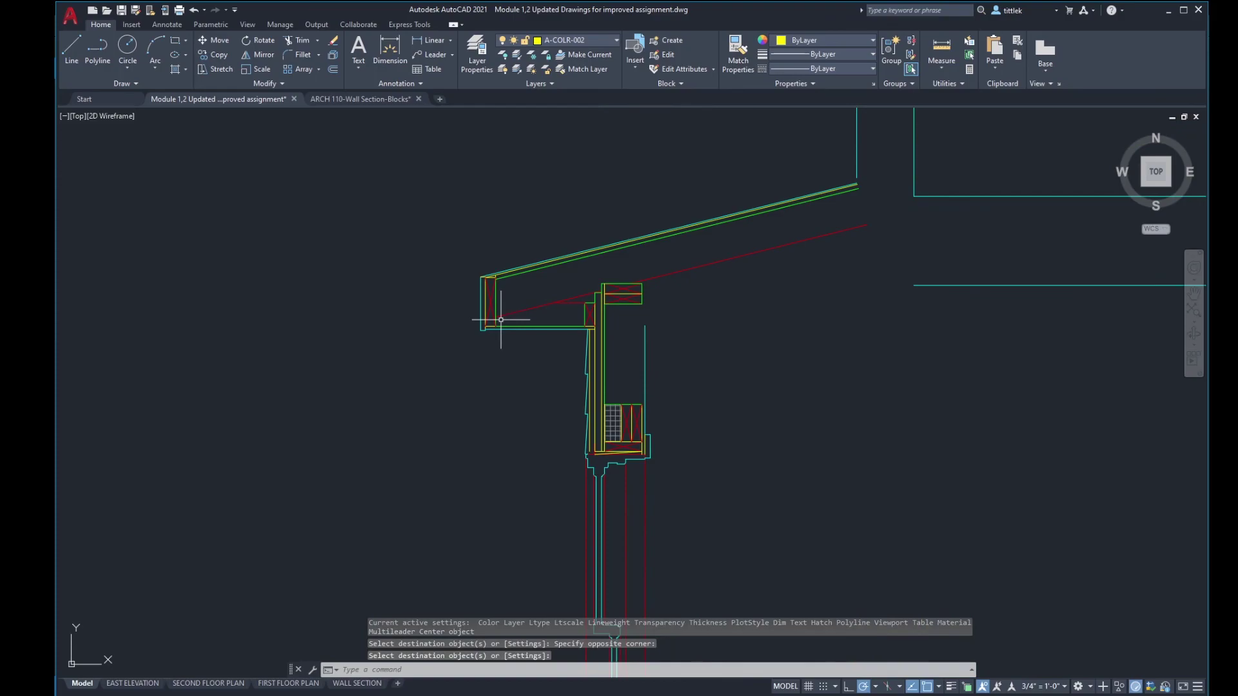